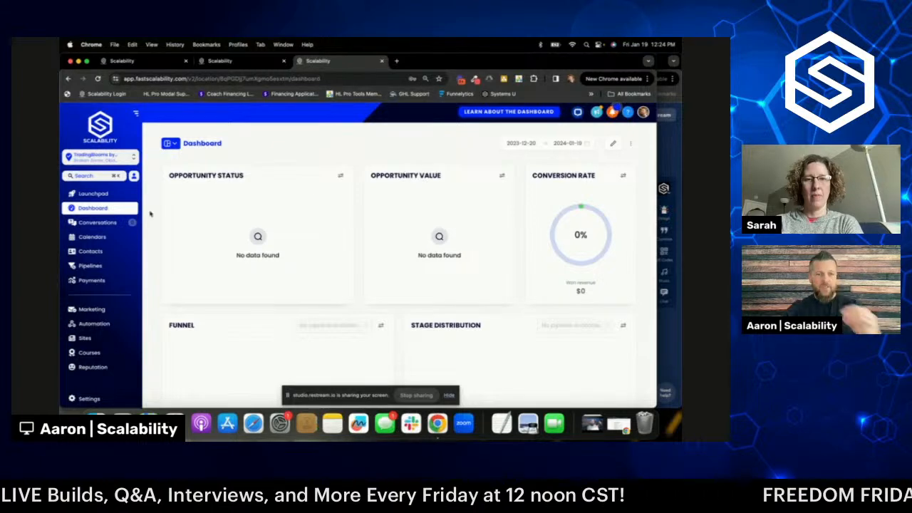
# - Review the Stripe payment integration in account settings, then return to the dashboard
pyautogui.click(107, 400)
pyautogui.scroll(-3, 102, 345)
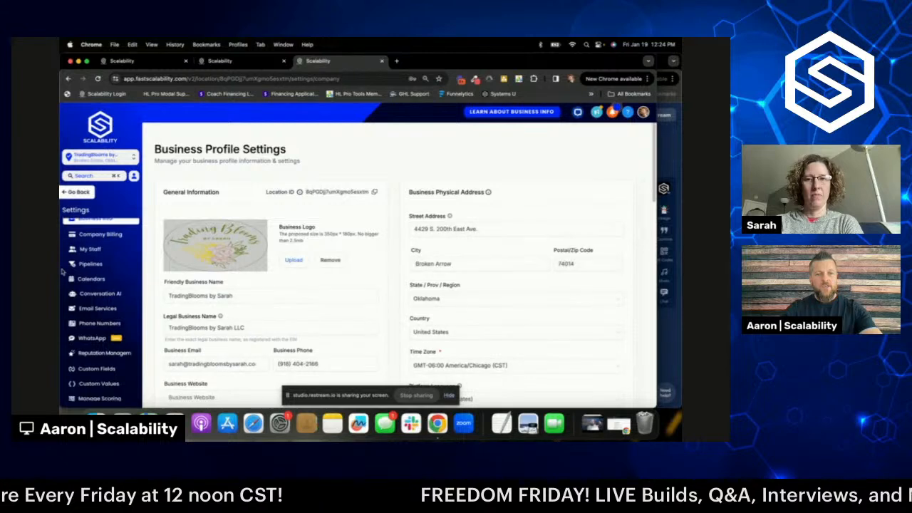
pyautogui.click(94, 373)
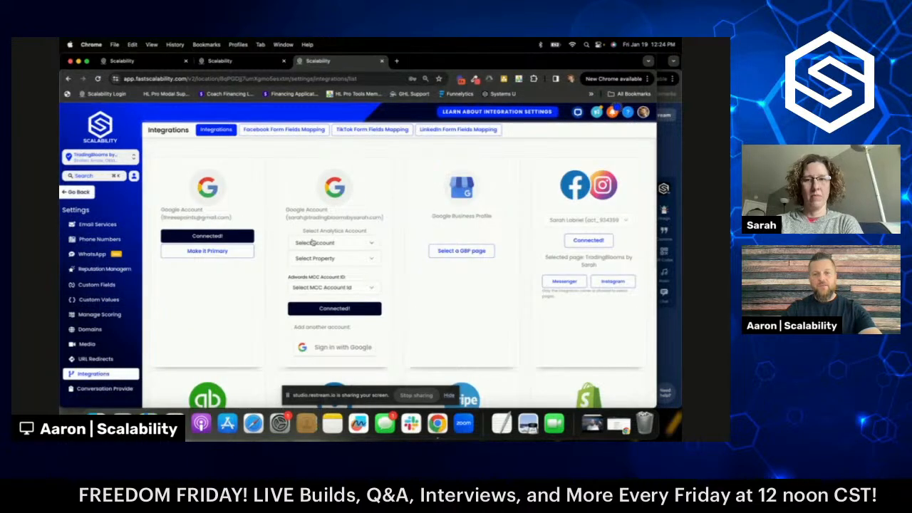
pyautogui.scroll(-5, 397, 253)
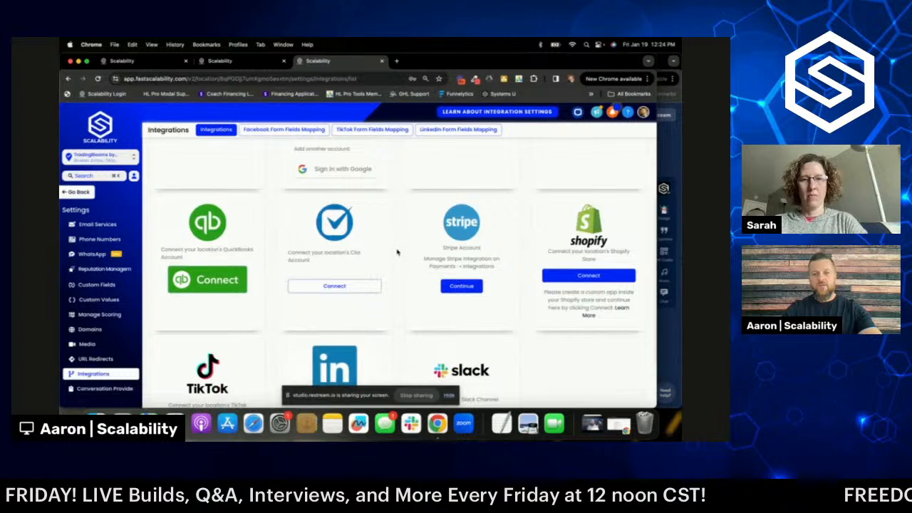
pyautogui.click(461, 287)
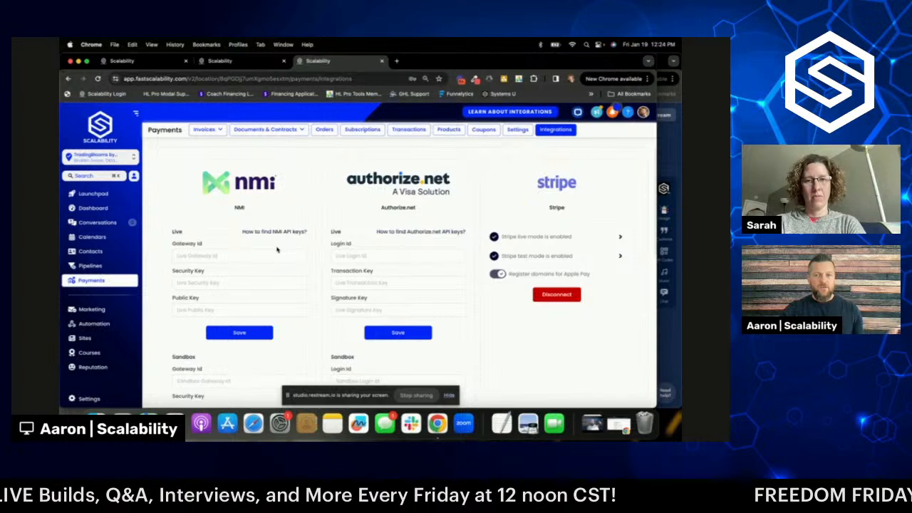
pyautogui.click(125, 210)
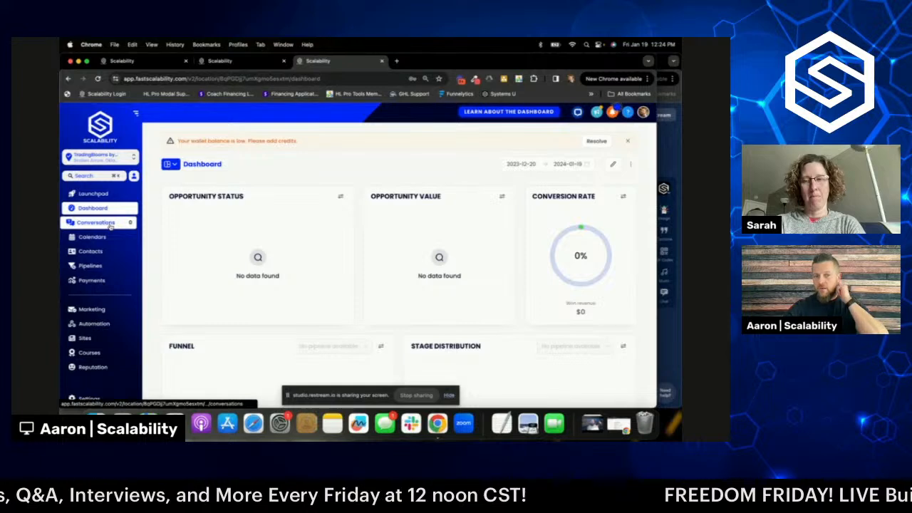
# - Start a blank new product from the Products list under Payments
pyautogui.click(100, 281)
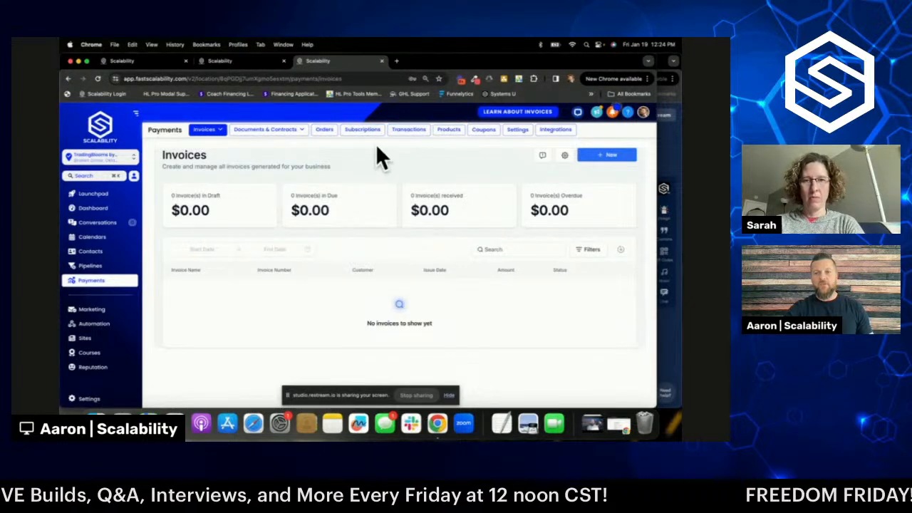
pyautogui.click(449, 130)
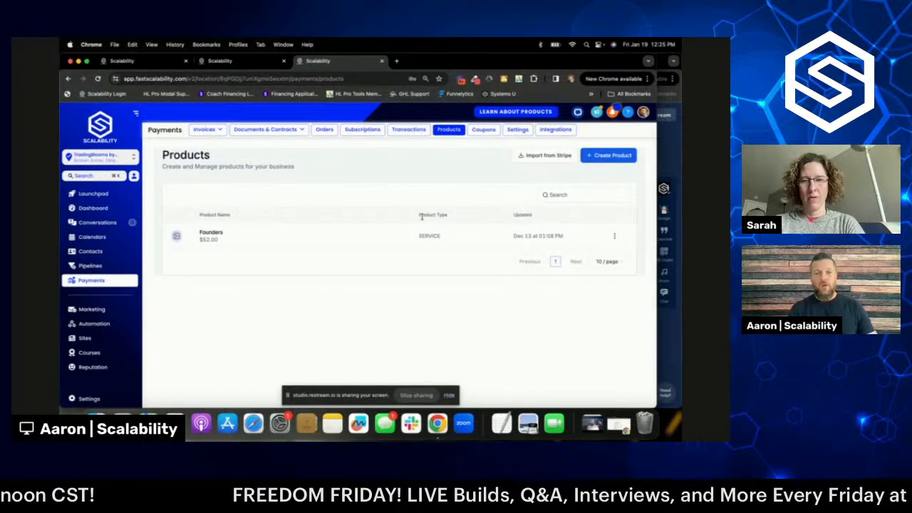
pyautogui.click(603, 158)
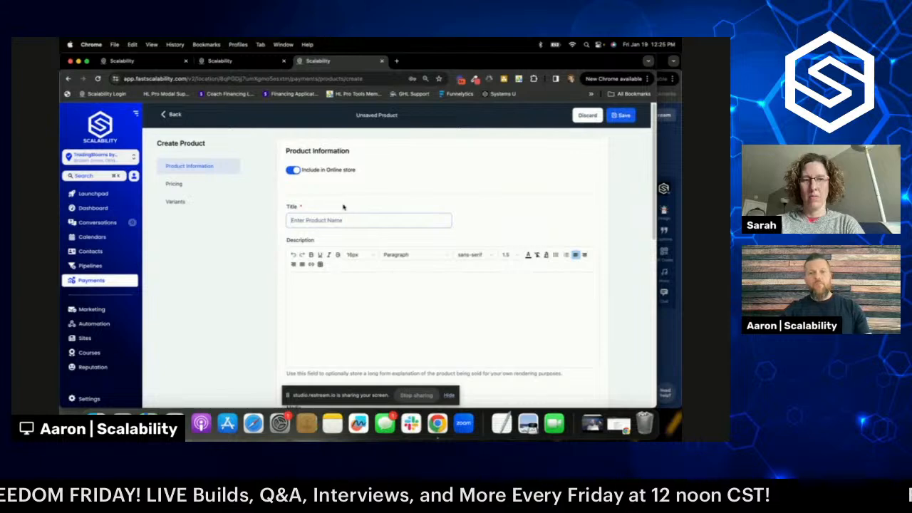
# - Switch off 'Include in Online store' for the new product
pyautogui.click(293, 171)
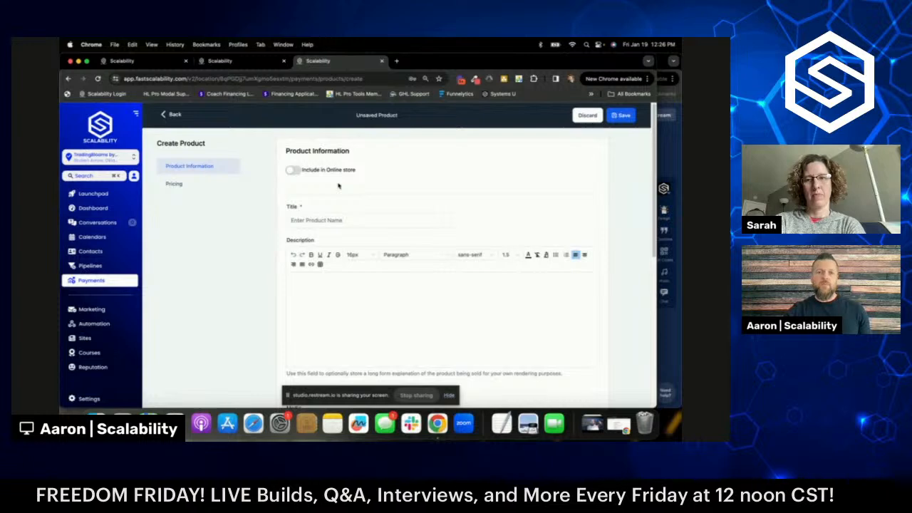
pyautogui.click(366, 220)
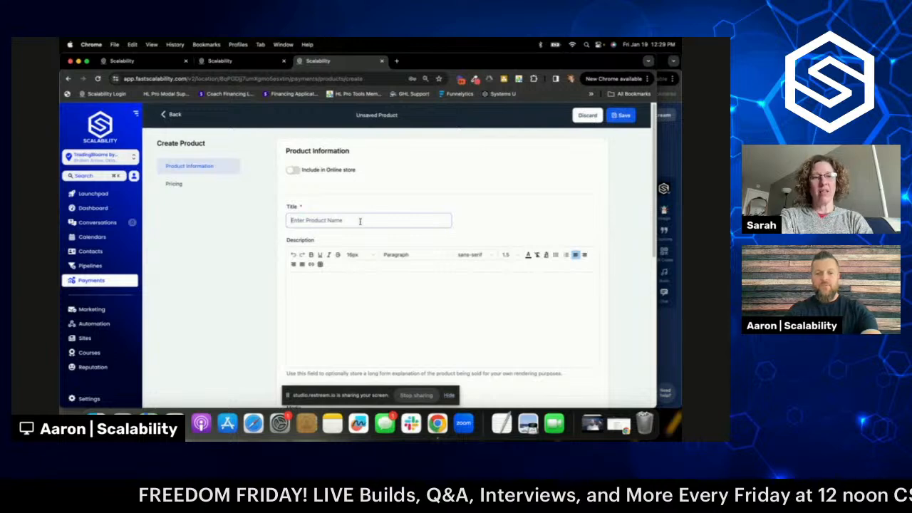
# - Enter 'Trading Blooms Monthly' as the product title
pyautogui.write('Trading B')
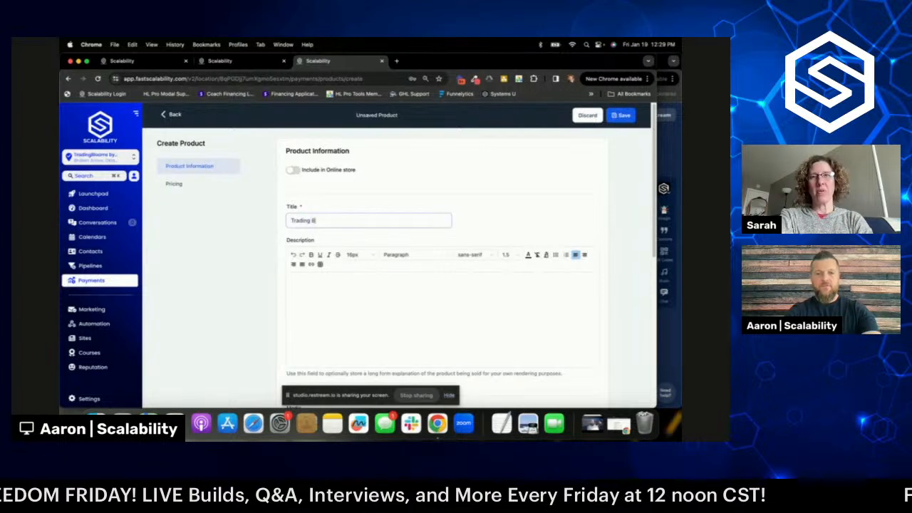
pyautogui.write('looms Monthl')
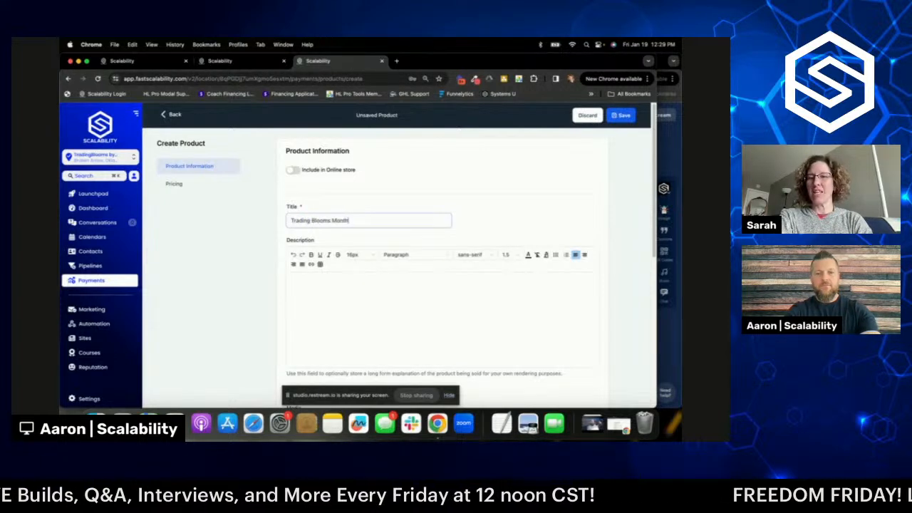
pyautogui.write('y')
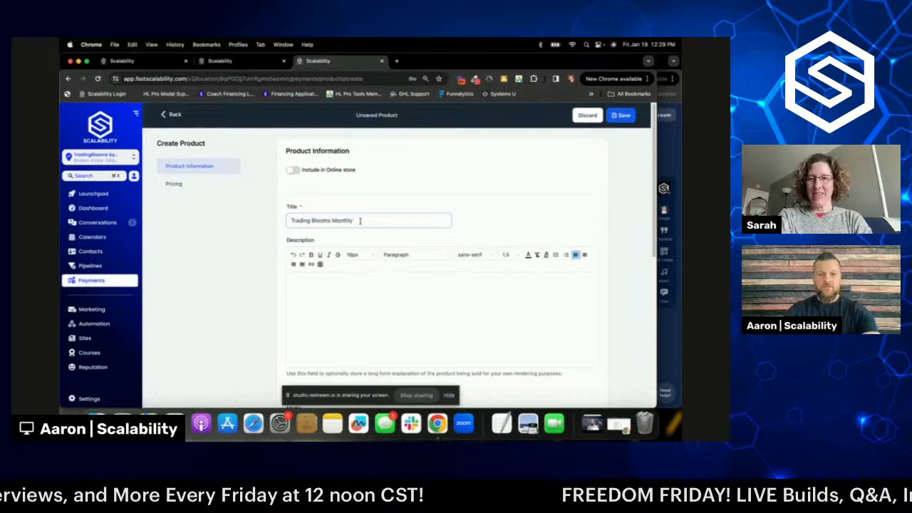
pyautogui.scroll(-2, 353, 219)
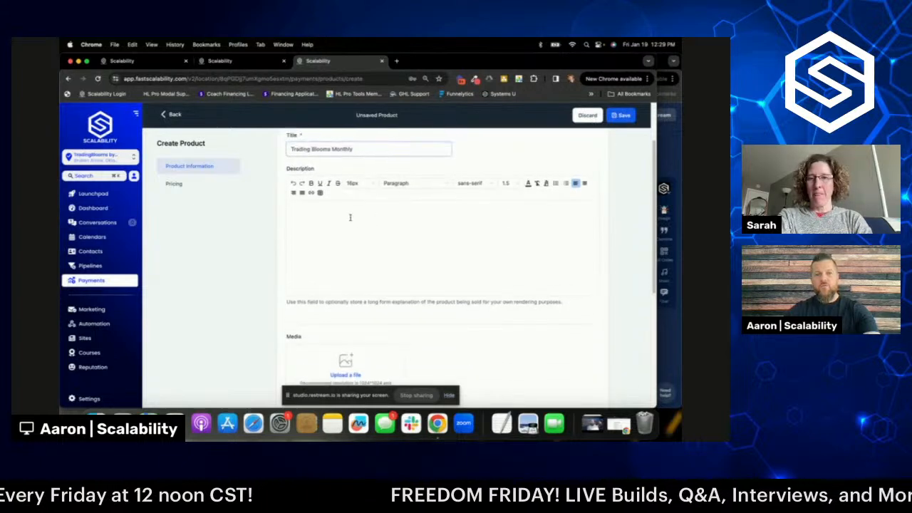
pyautogui.scroll(2, 350, 217)
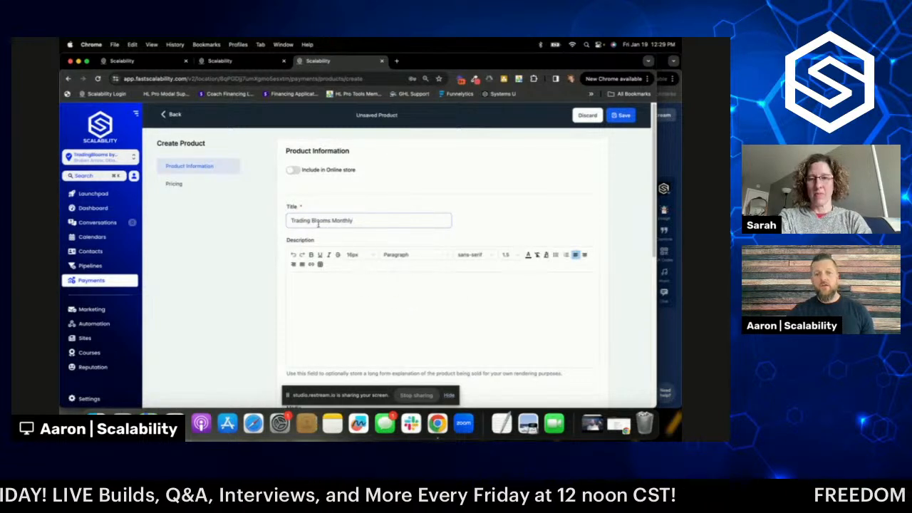
pyautogui.scroll(-2, 353, 219)
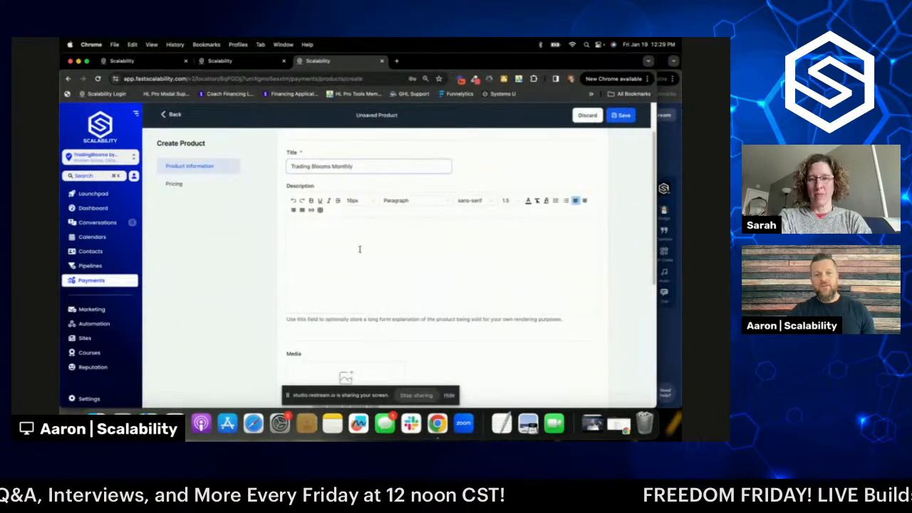
pyautogui.click(360, 249)
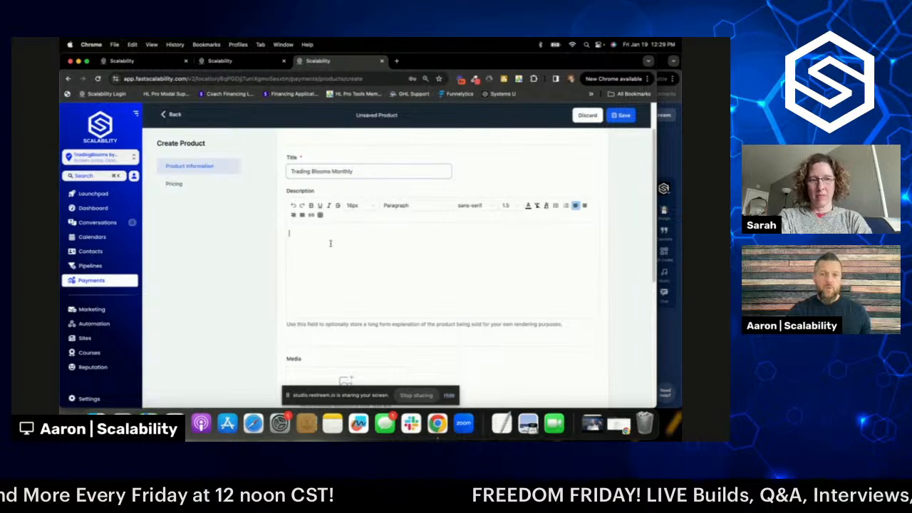
# - Write the description 'We'll bring a new bouquet to your office every month so you don't have to worry about it.'
pyautogui.moveTo(354, 172); pyautogui.dragTo(290, 172)
pyautogui.rightClick(297, 173)
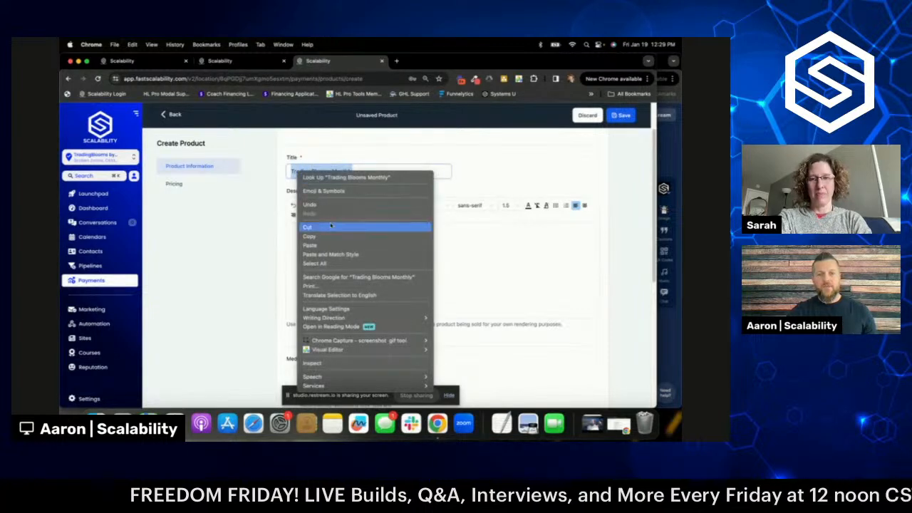
pyautogui.click(331, 236)
pyautogui.click(316, 234)
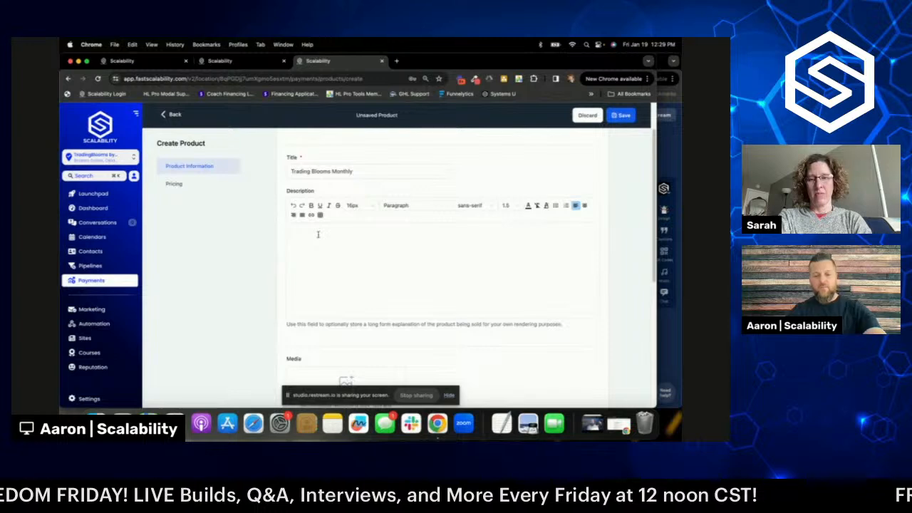
pyautogui.press('super+v')
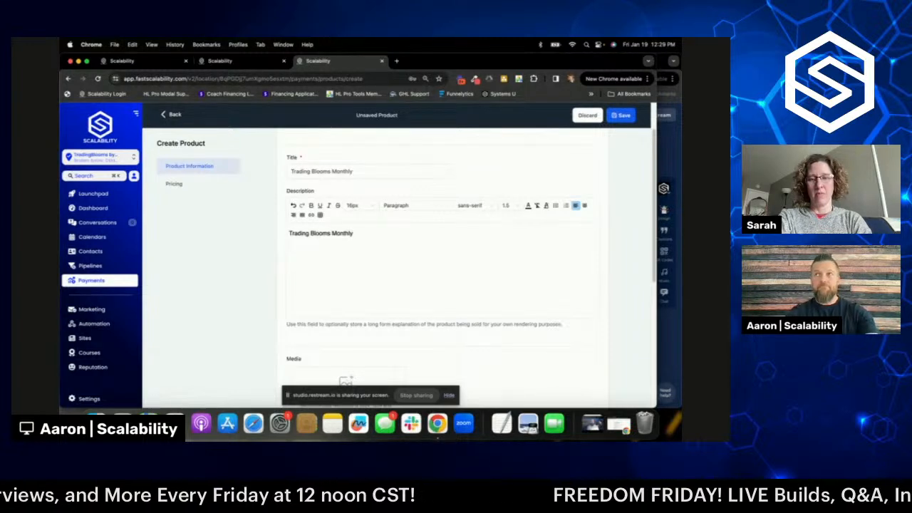
pyautogui.write("We'll b")
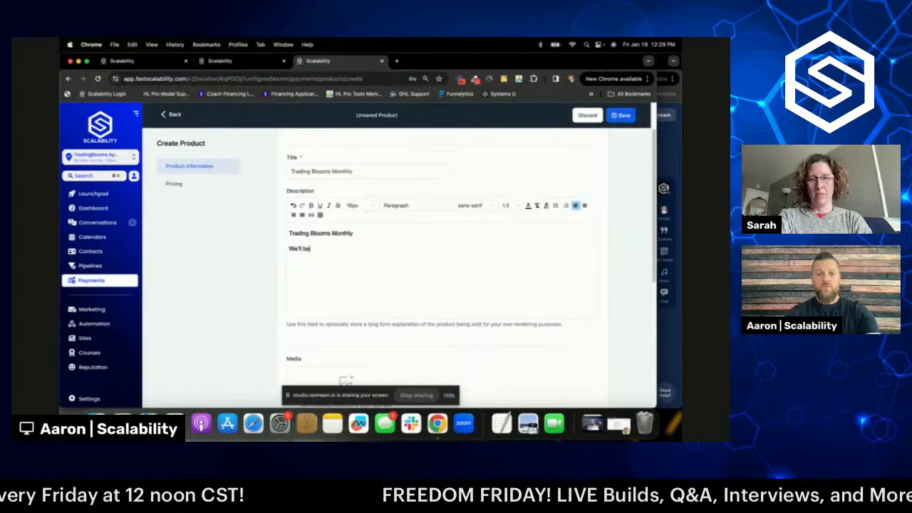
pyautogui.write('ring a f')
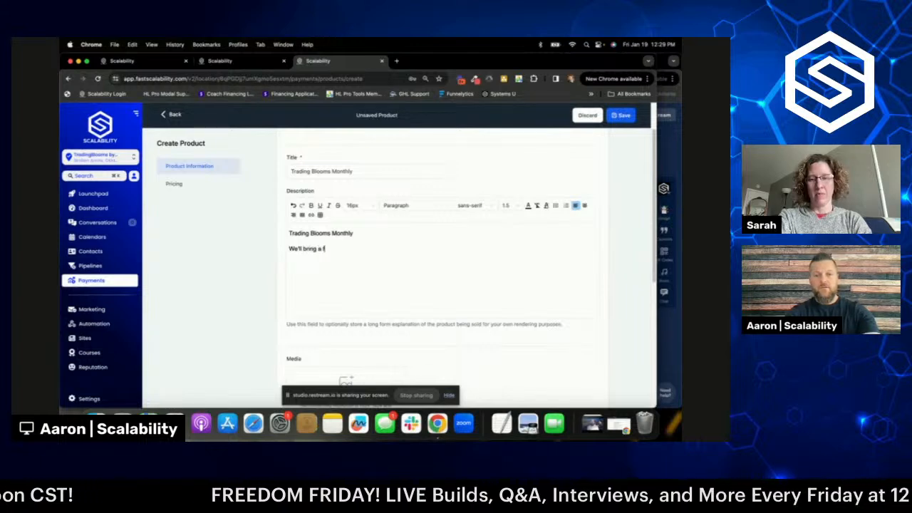
pyautogui.press('BackSpace')
pyautogui.write('new b')
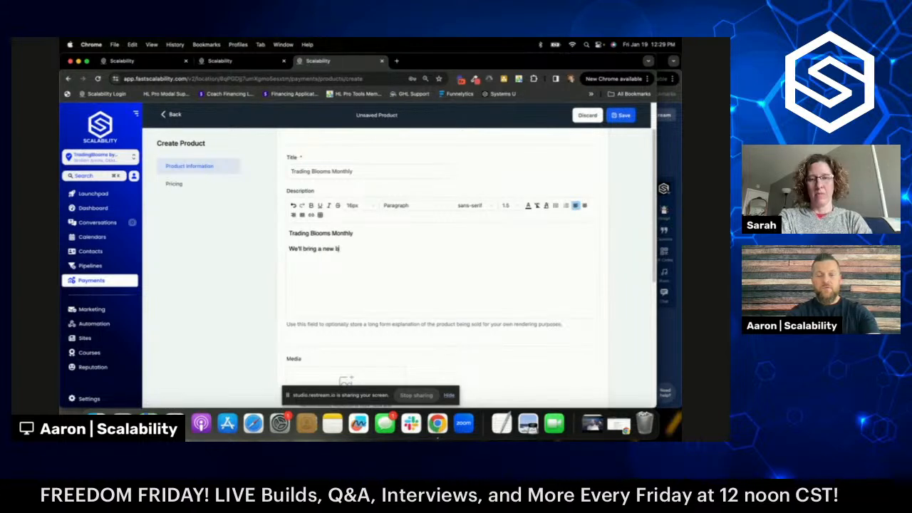
pyautogui.write('ouquet')
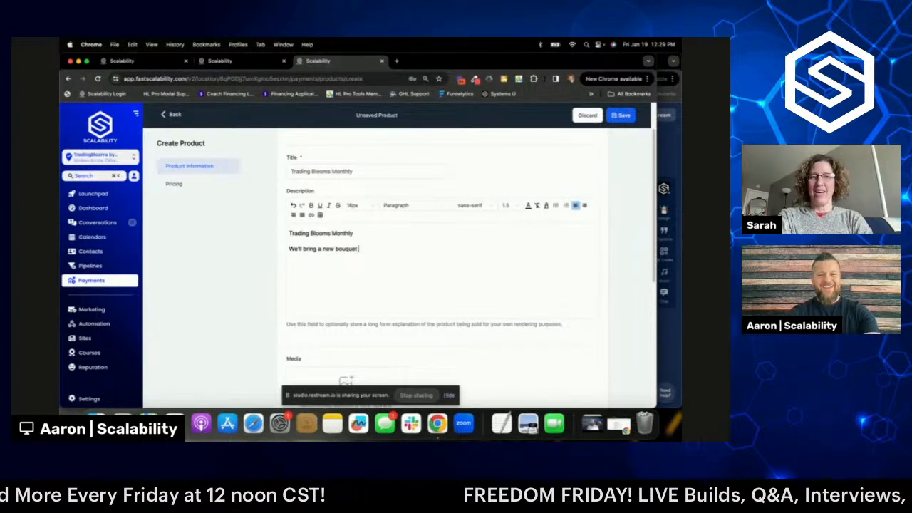
pyautogui.write(' to y')
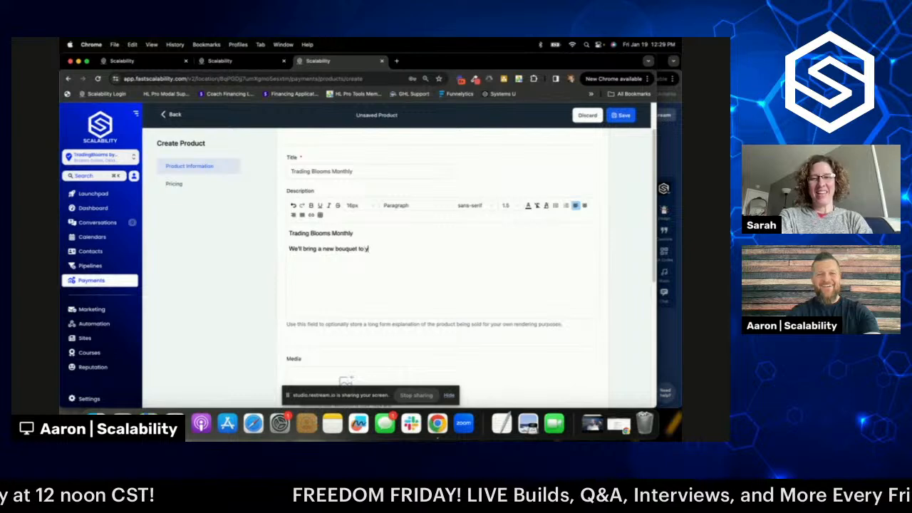
pyautogui.write('our office ea')
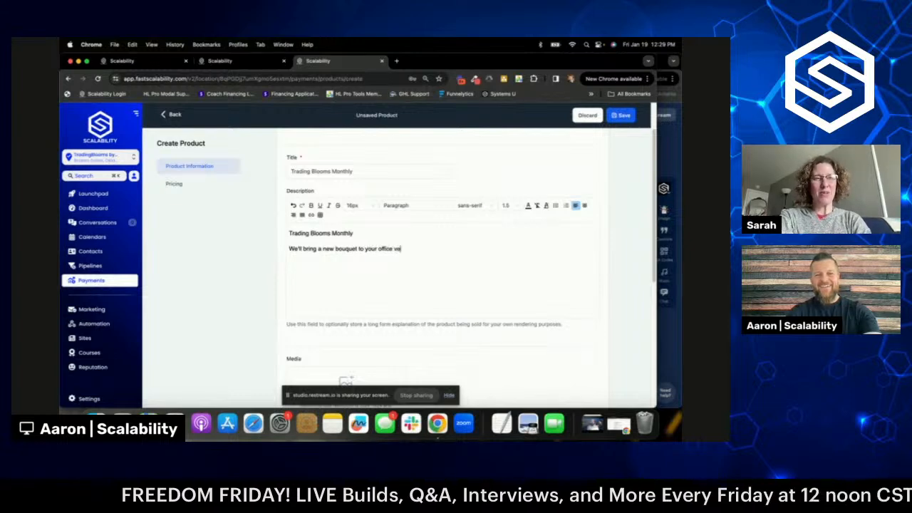
pyautogui.press('BackSpace')
pyautogui.press('BackSpace')
pyautogui.write('e')
pyautogui.write('very')
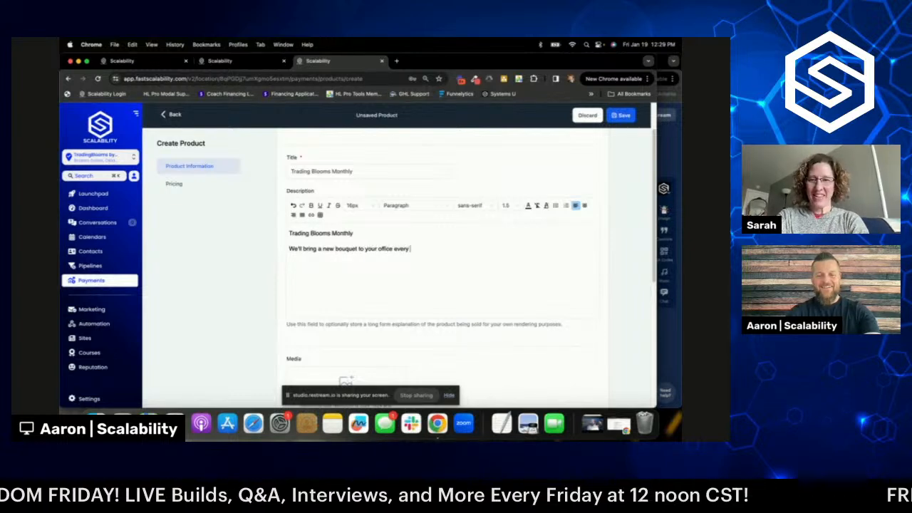
pyautogui.write(' month so you')
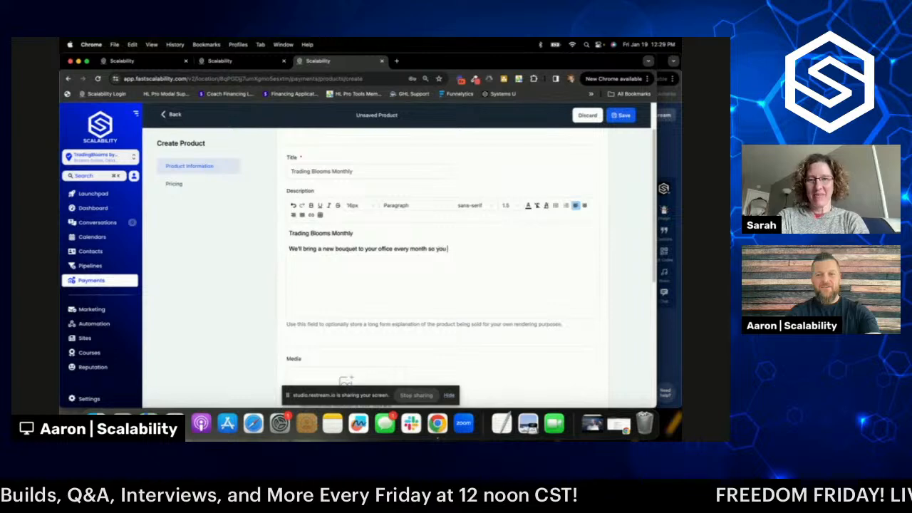
pyautogui.write(" don't have to ")
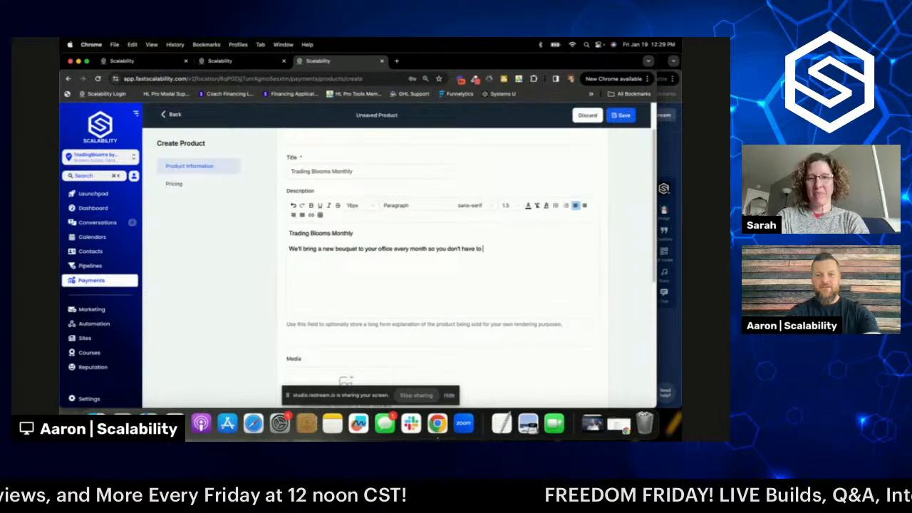
pyautogui.write('worry')
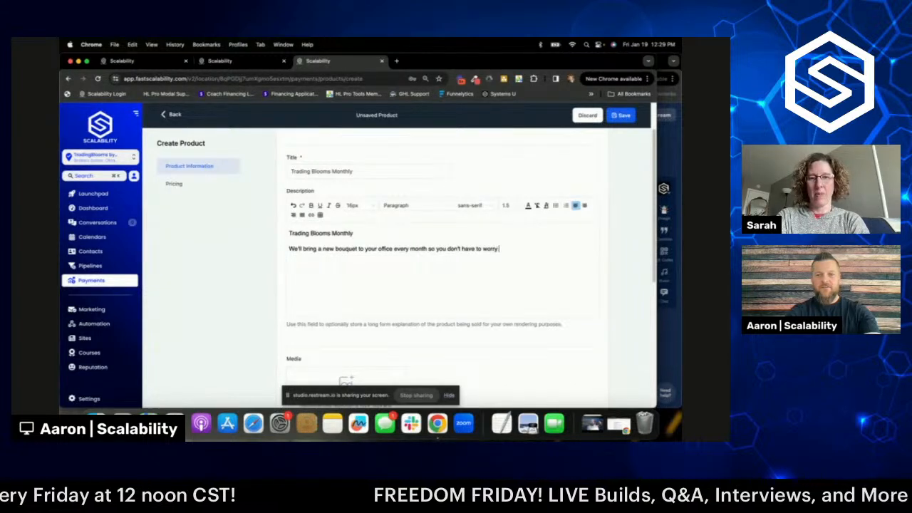
pyautogui.write(' about it.')
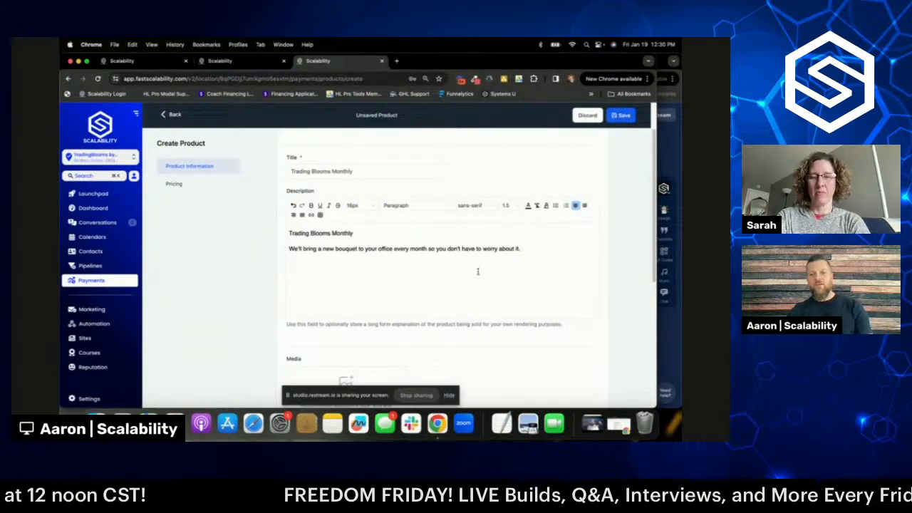
pyautogui.scroll(-5, 559, 289)
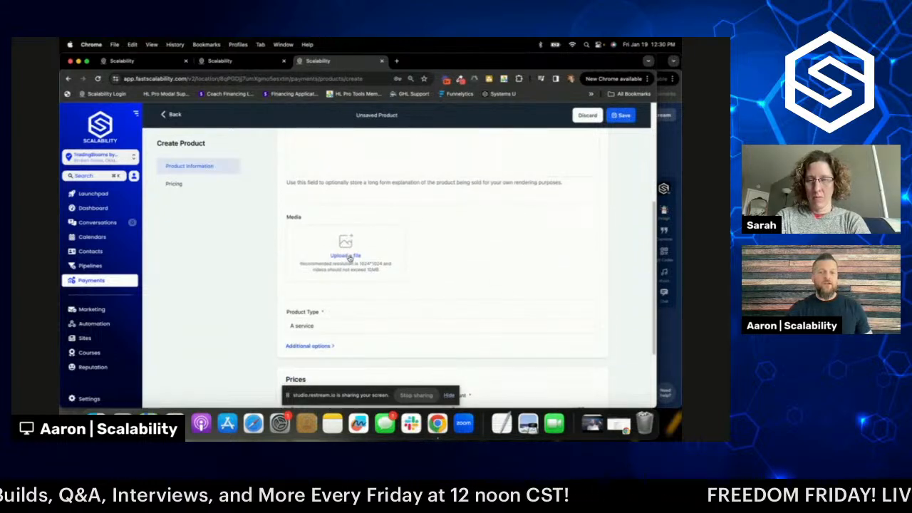
# - Pick TB_CLR_LOGO.png from My Media as the product's image
pyautogui.click(347, 256)
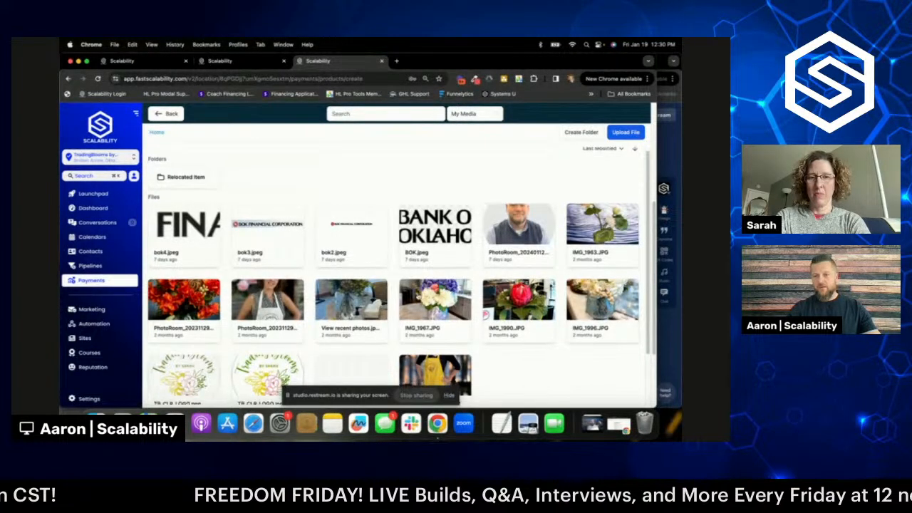
pyautogui.scroll(-3, 275, 298)
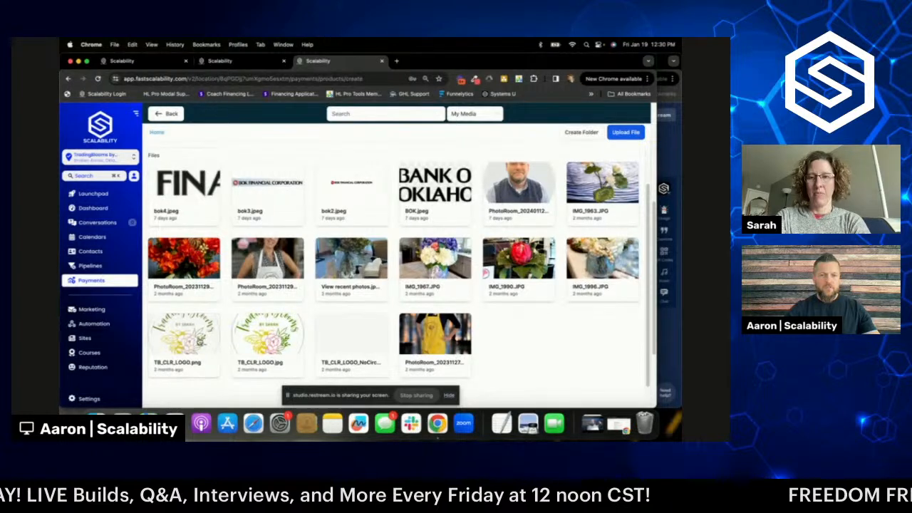
pyautogui.click(199, 340)
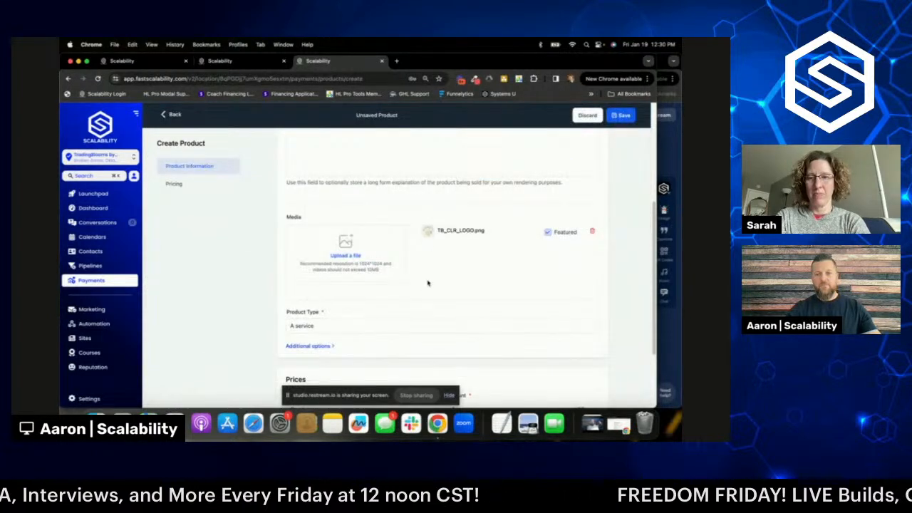
pyautogui.scroll(-2, 361, 301)
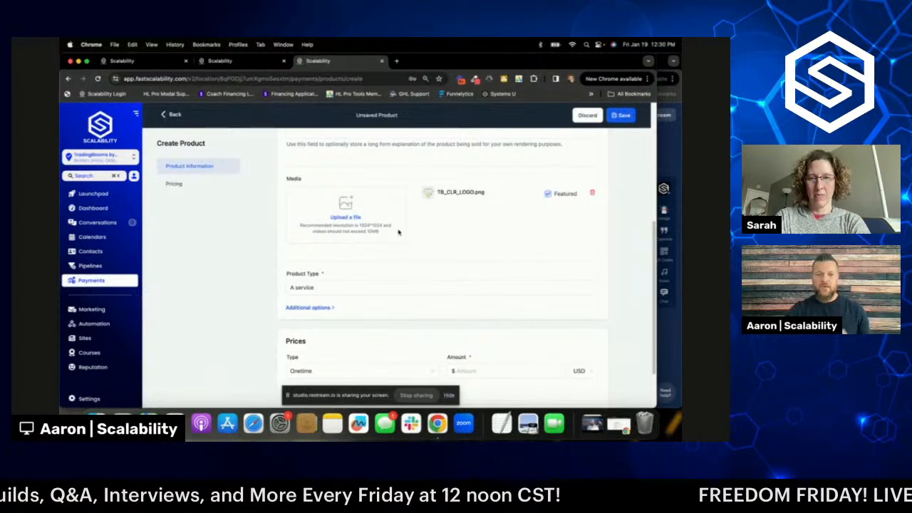
pyautogui.click(328, 290)
pyautogui.scroll(-2, 334, 263)
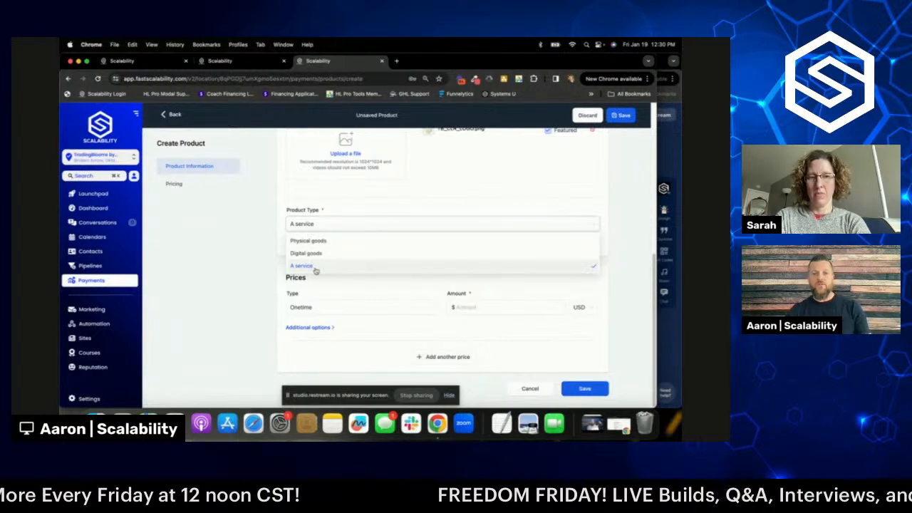
pyautogui.click(351, 243)
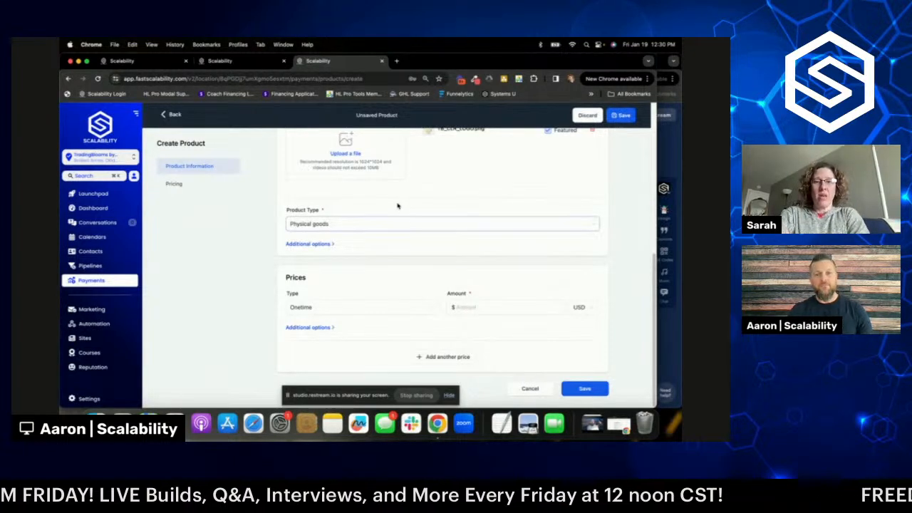
pyautogui.click(380, 227)
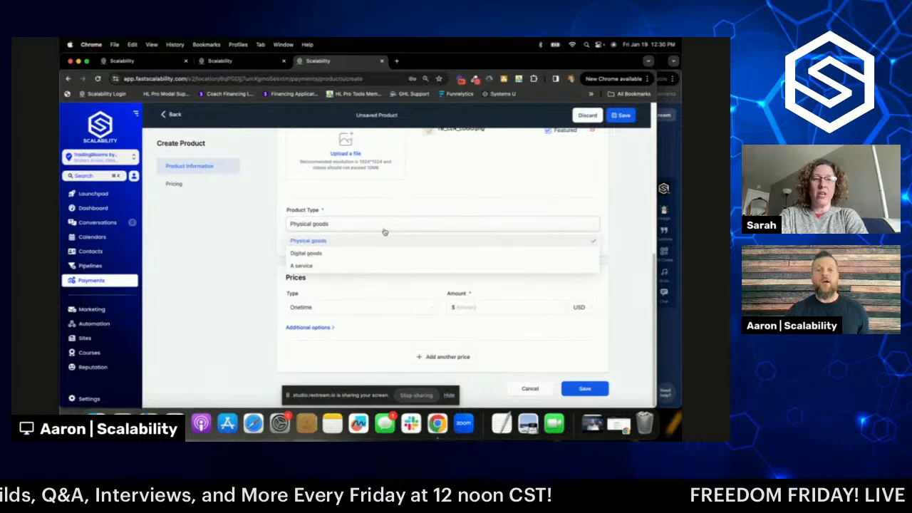
pyautogui.click(369, 268)
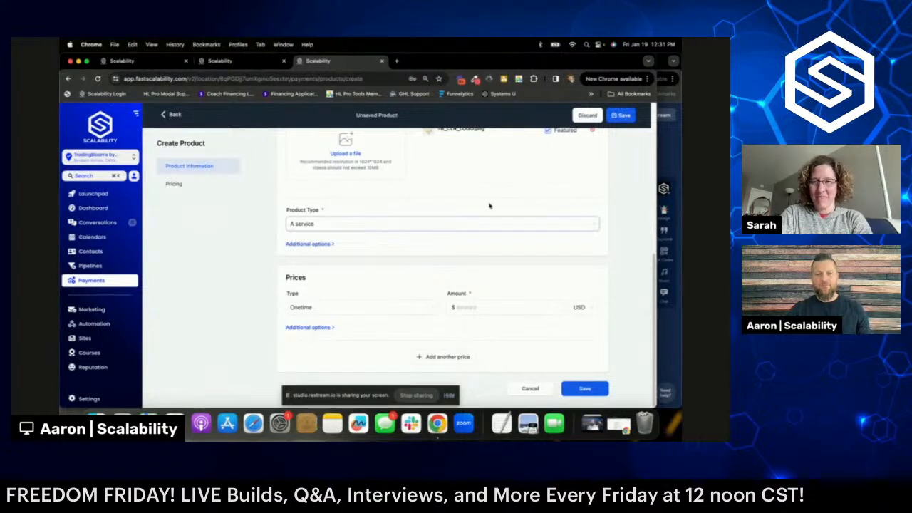
pyautogui.scroll(1, 502, 218)
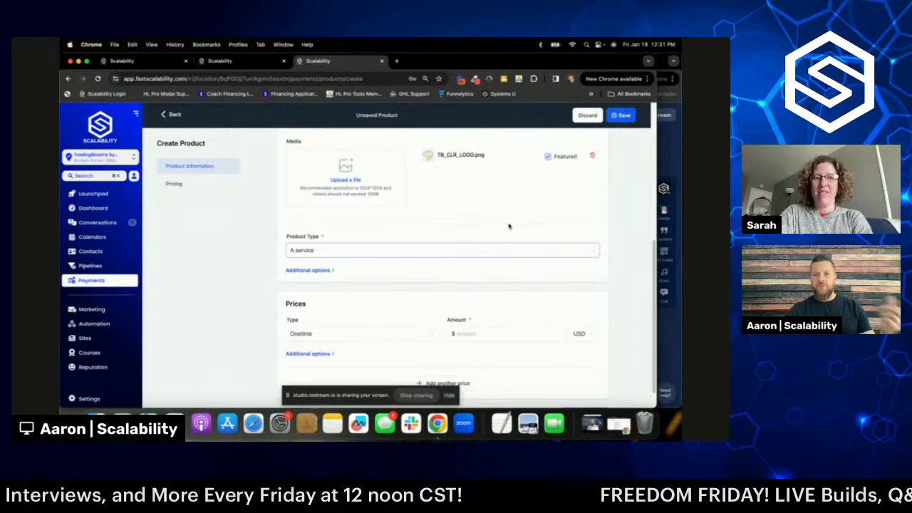
pyautogui.scroll(-1, 549, 207)
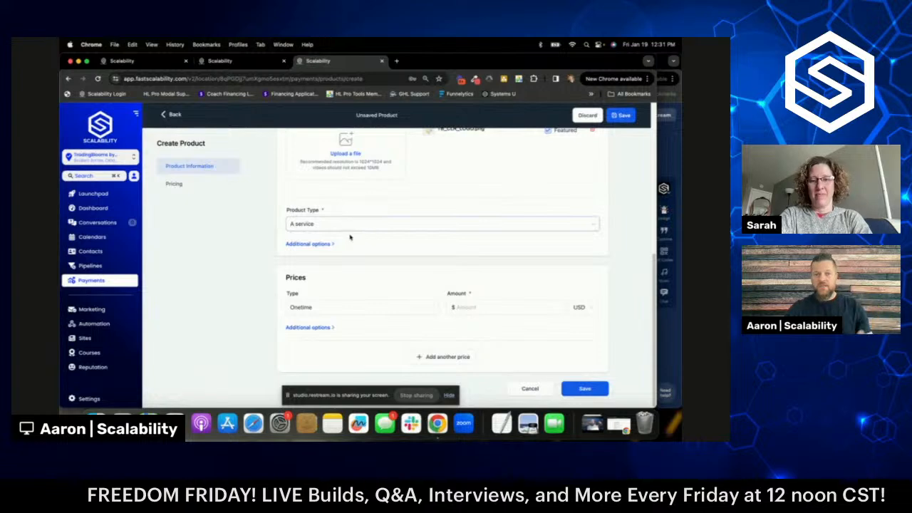
# - Paste 'Trading Blooms Monthly' as the Statement Descriptor under Additional options
pyautogui.click(315, 245)
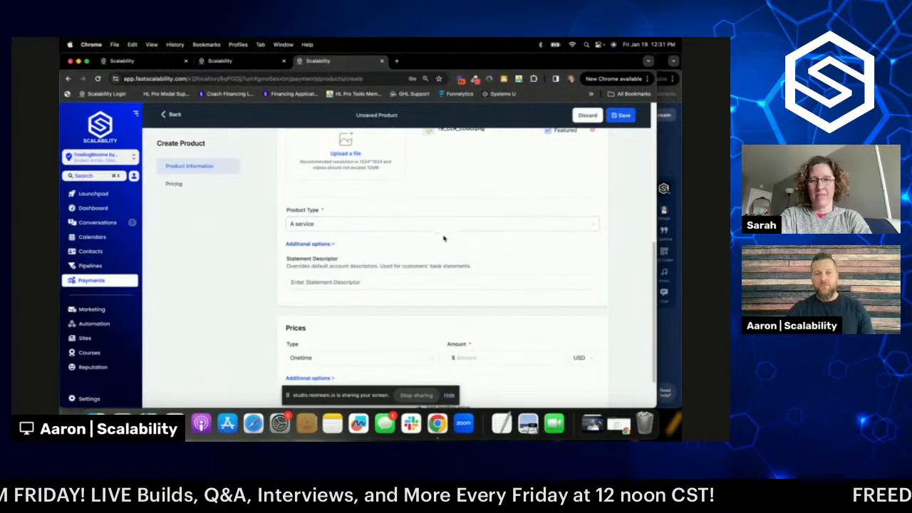
pyautogui.click(321, 282)
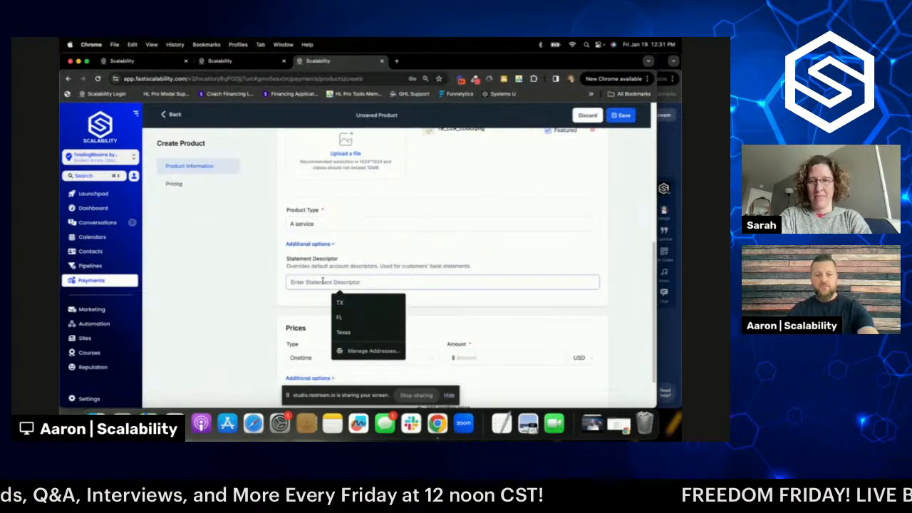
pyautogui.write('Trading Blooms Monthly')
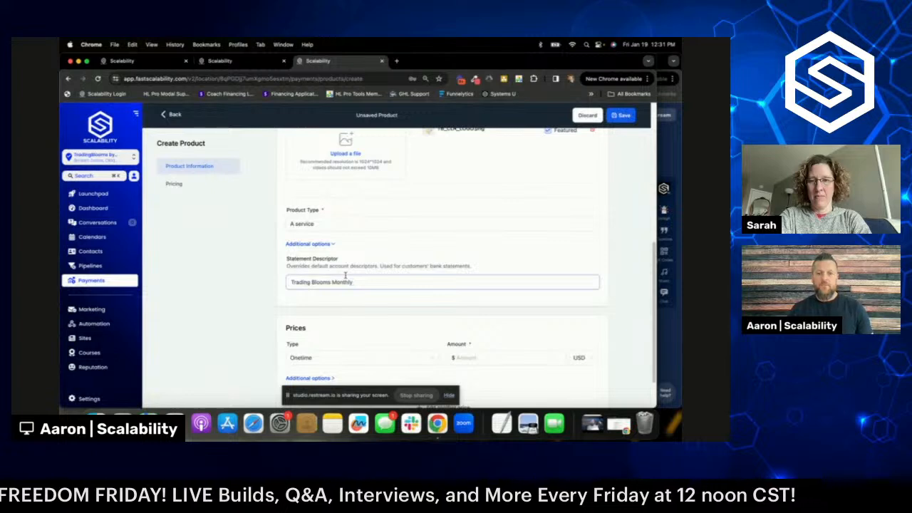
pyautogui.scroll(-3, 340, 280)
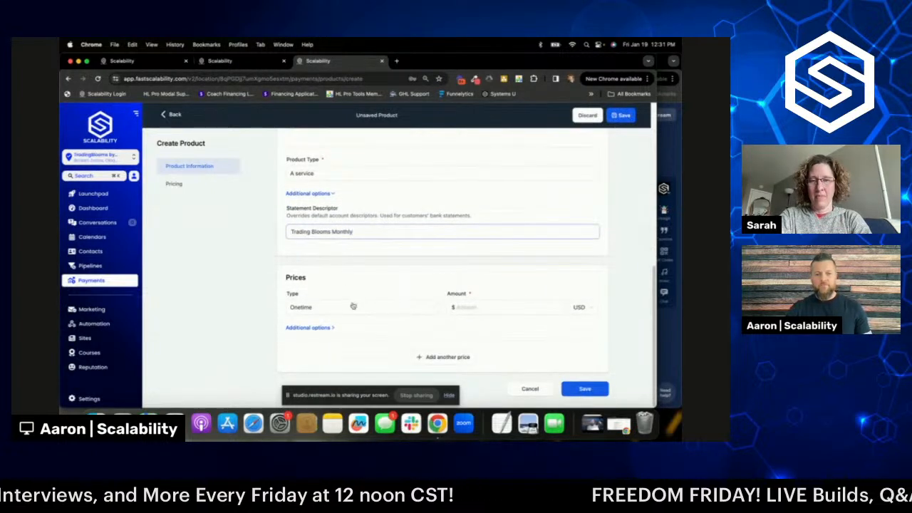
# - Set a recurring 169.00 USD price billed Monthly, leaving Number of Payments blank
pyautogui.click(307, 313)
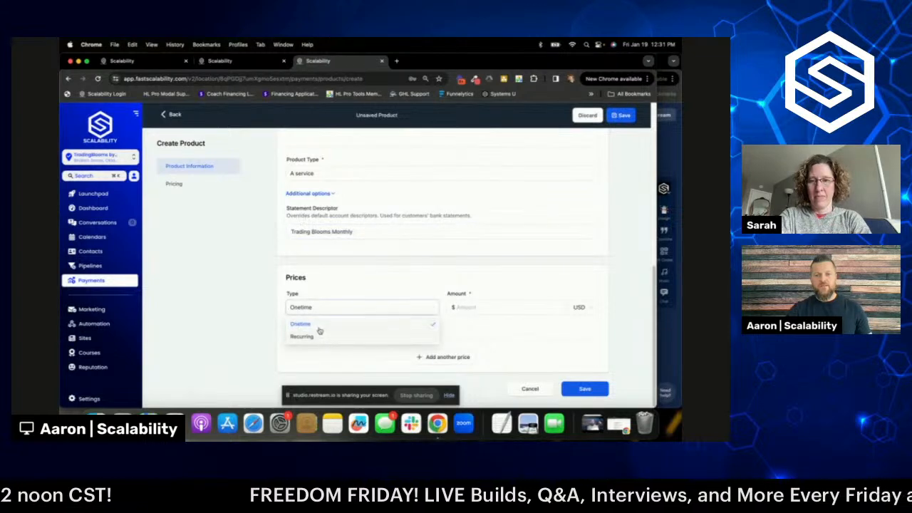
pyautogui.click(324, 340)
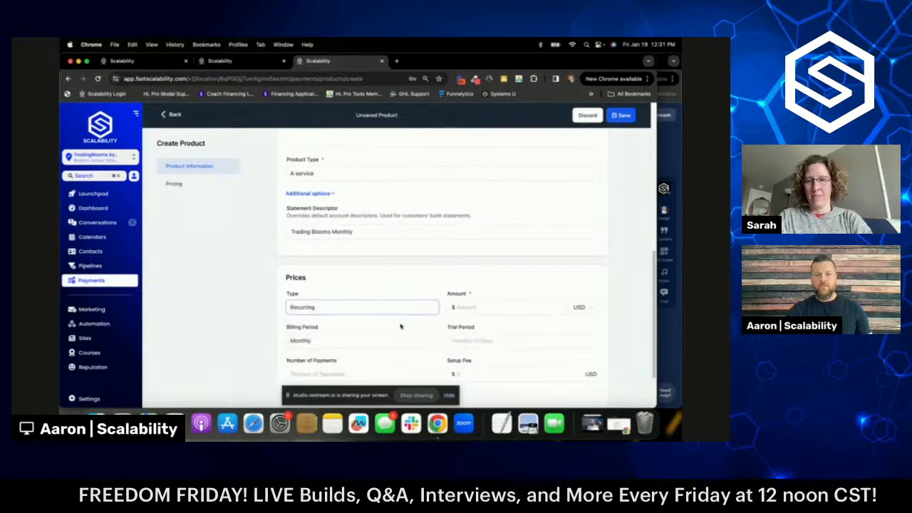
pyautogui.scroll(-2, 407, 311)
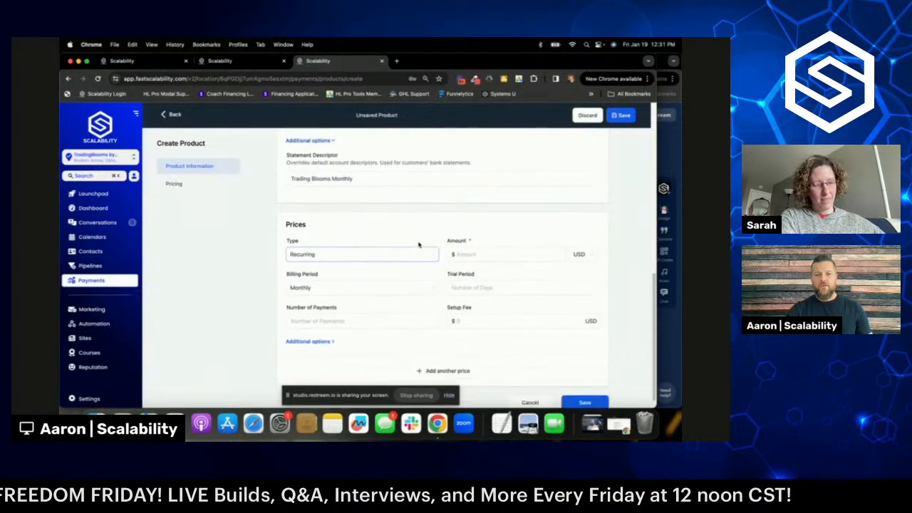
pyautogui.click(492, 241)
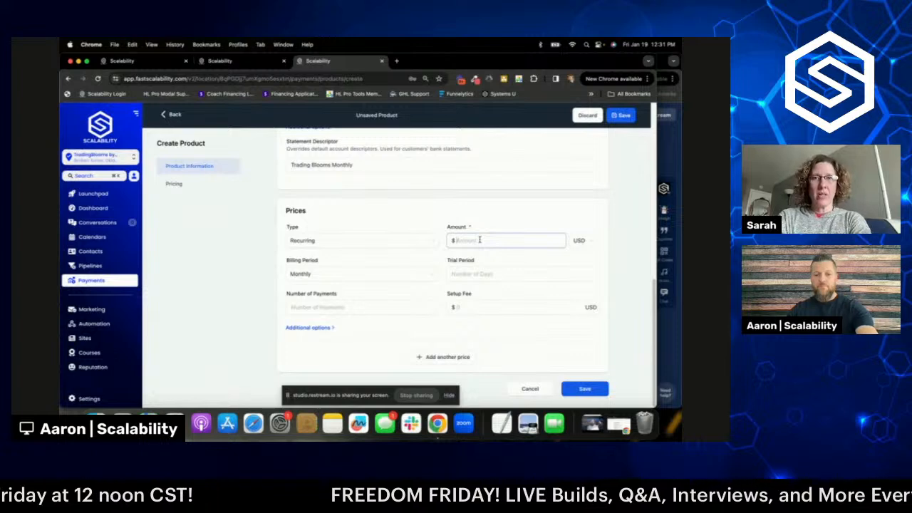
pyautogui.write('169')
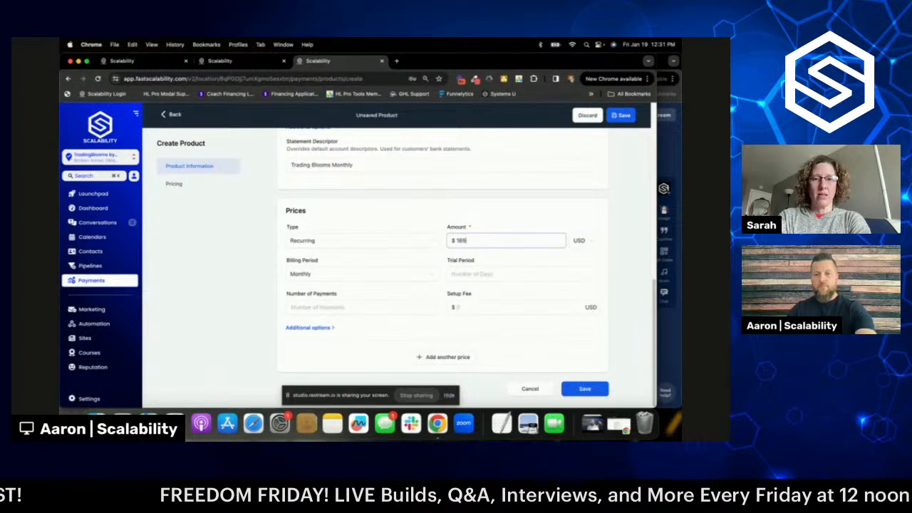
pyautogui.write('.00')
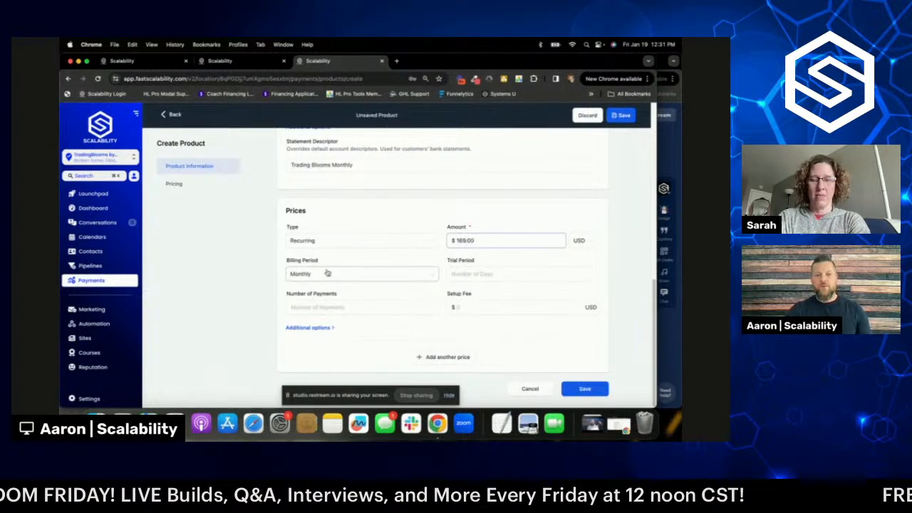
pyautogui.click(327, 273)
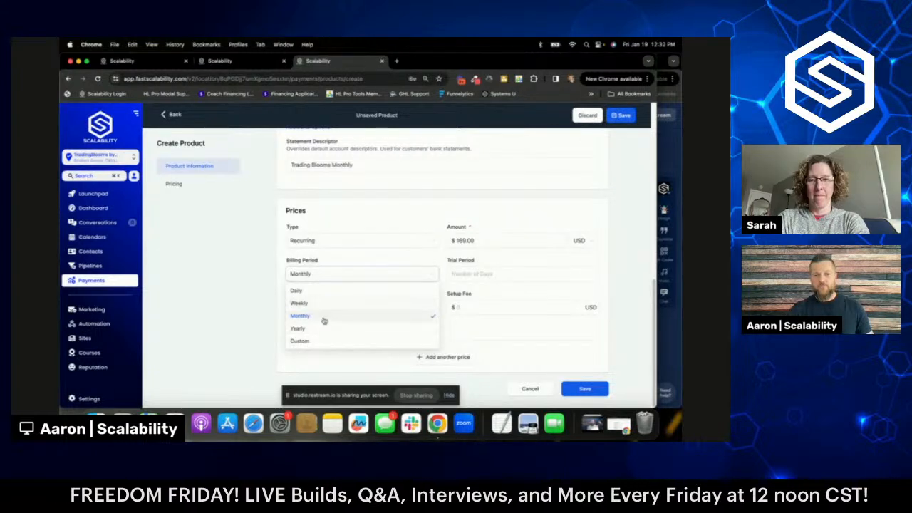
pyautogui.click(339, 277)
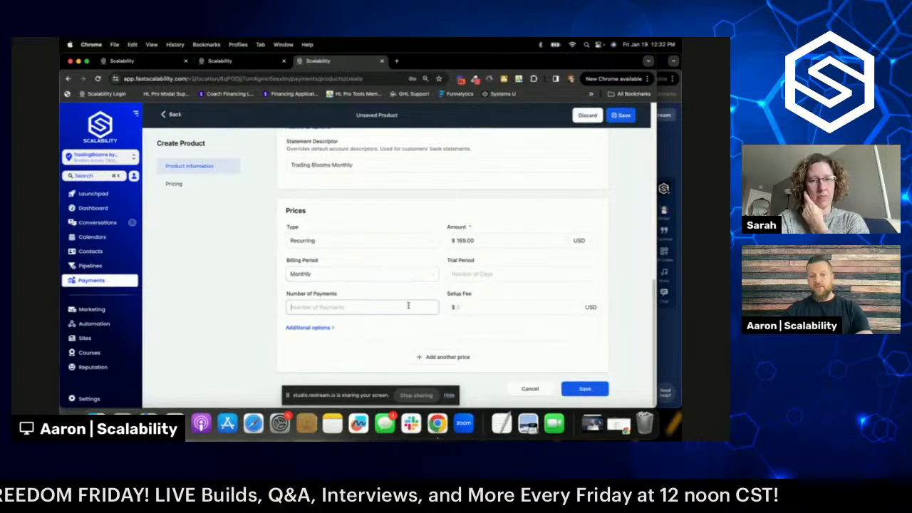
pyautogui.write('12')
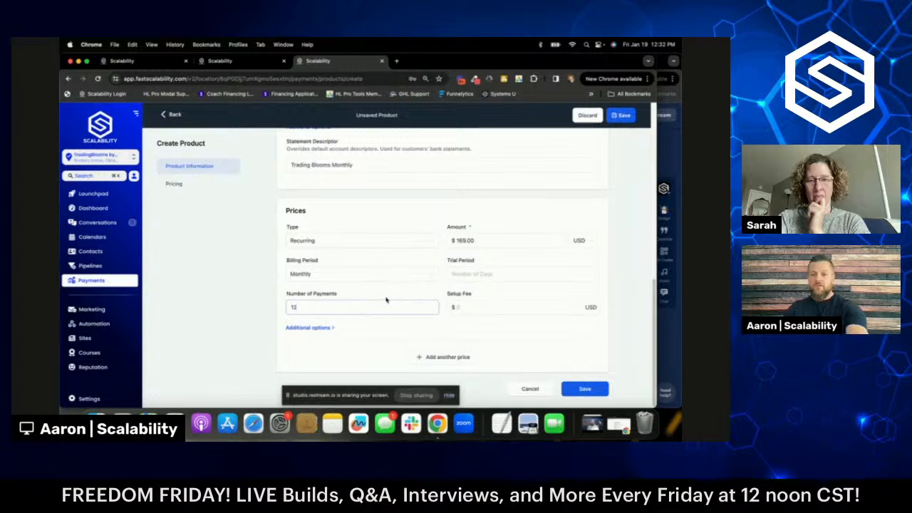
pyautogui.press('BackSpace')
pyautogui.press('BackSpace')
pyautogui.write('3')
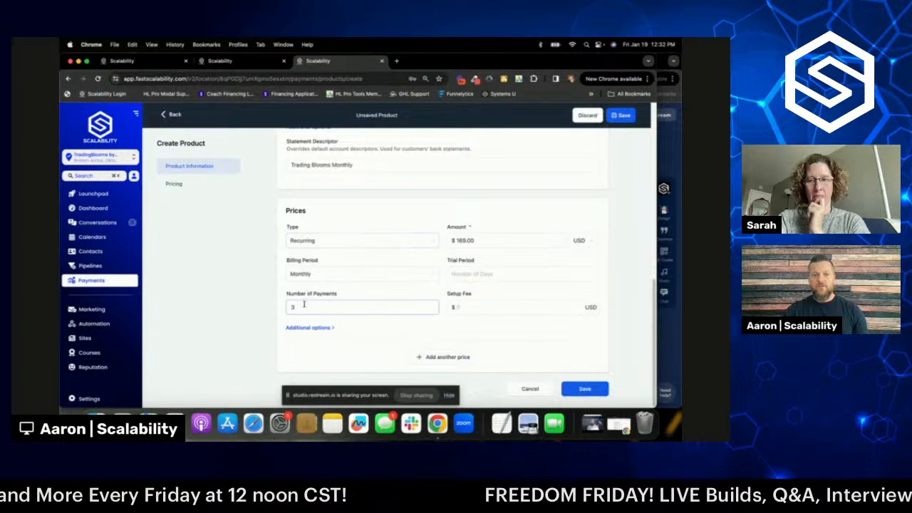
pyautogui.press('BackSpace')
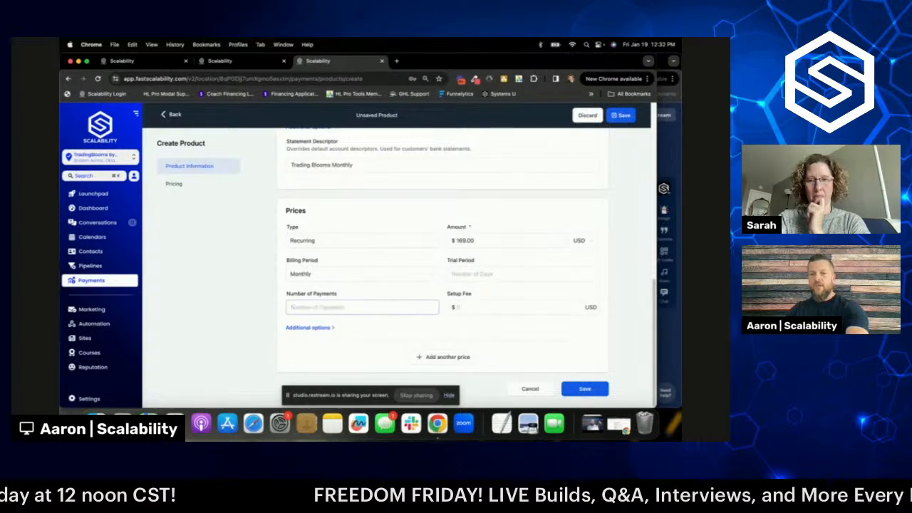
pyautogui.click(326, 328)
pyautogui.scroll(-2, 441, 303)
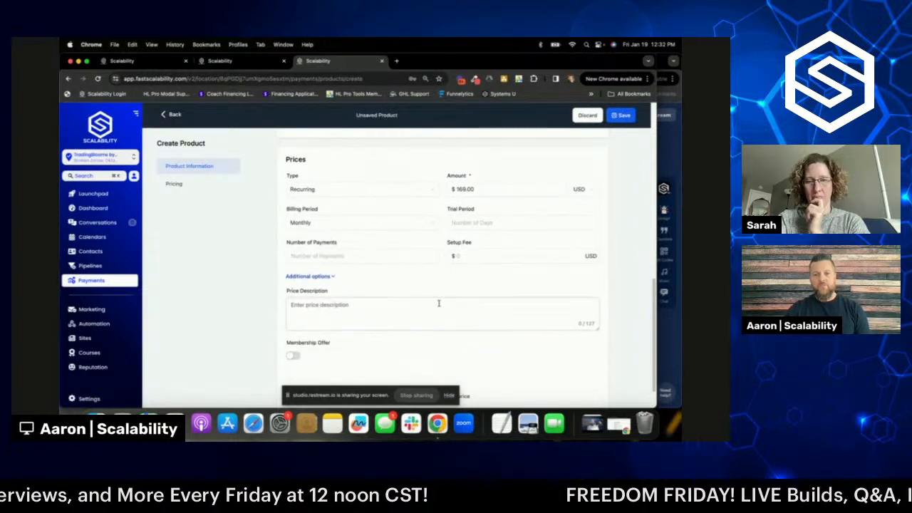
pyautogui.scroll(-2, 399, 283)
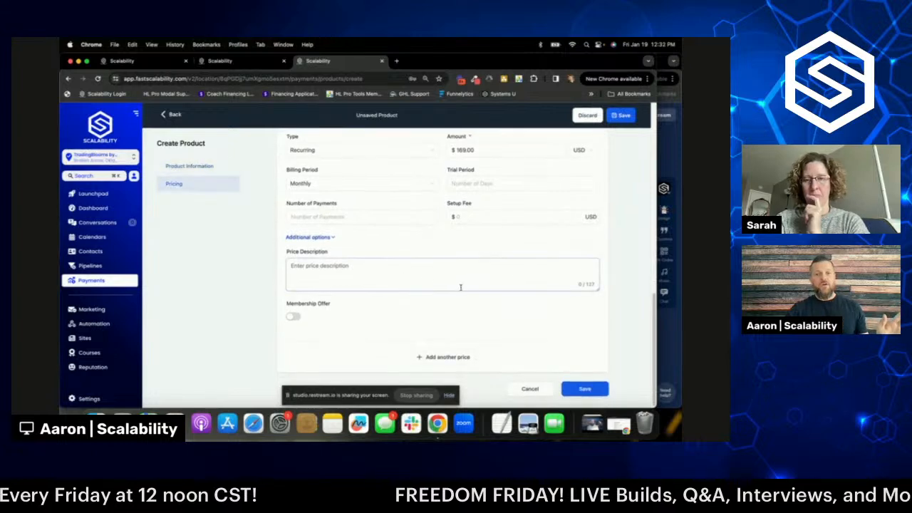
pyautogui.scroll(3, 527, 302)
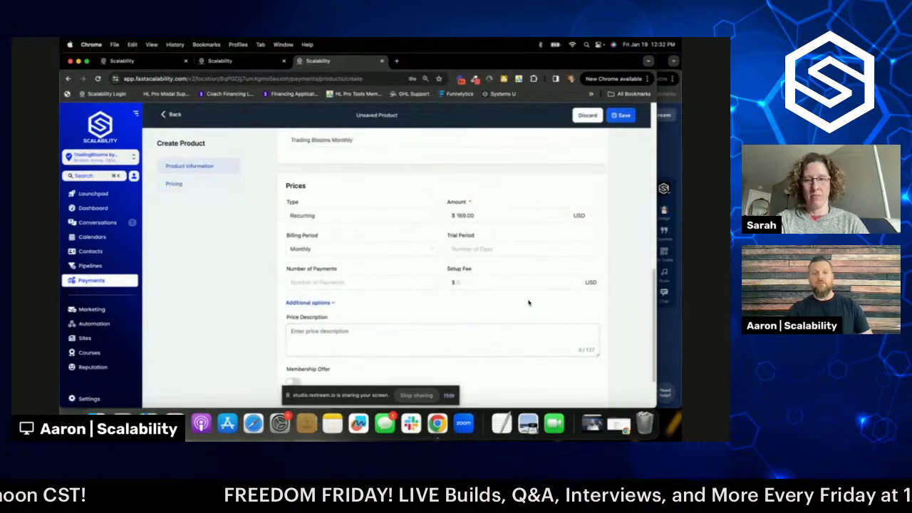
pyautogui.scroll(10, 528, 304)
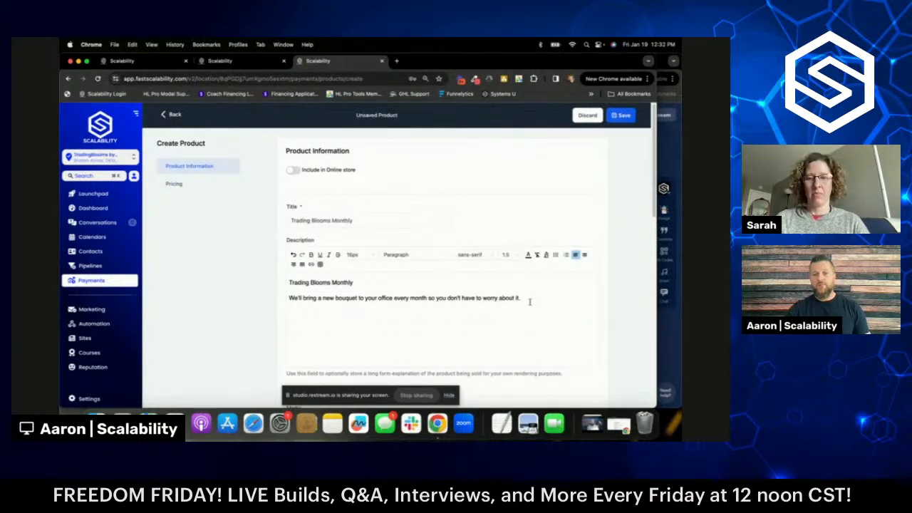
pyautogui.scroll(-6, 577, 312)
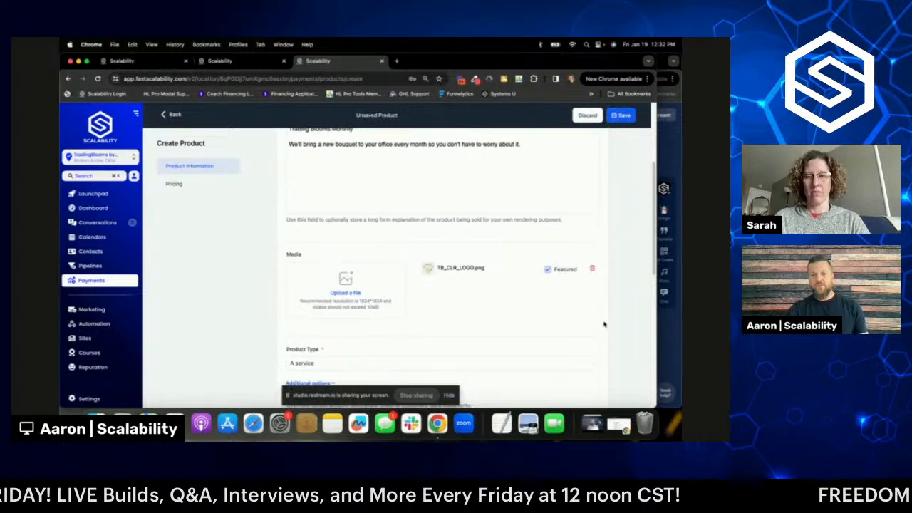
pyautogui.scroll(-15, 603, 324)
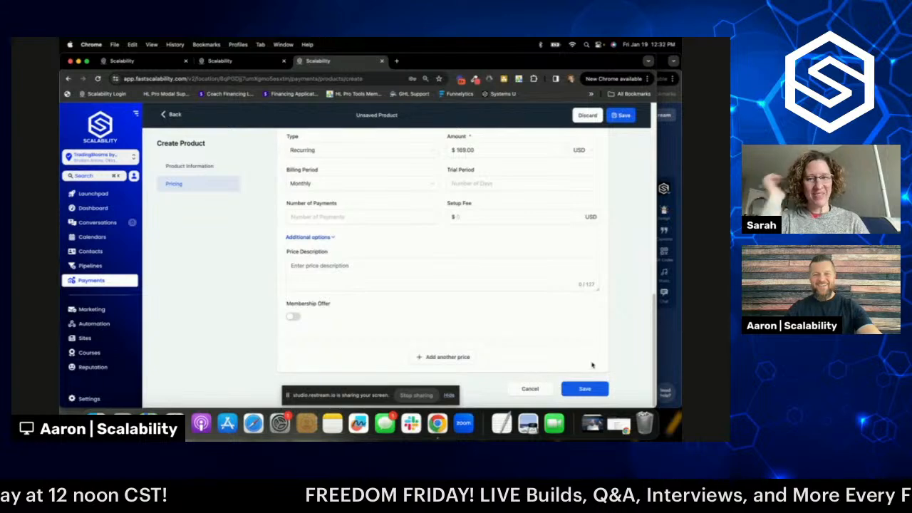
# - Save the product, sync it with Stripe / PayPal, and go back to Products
pyautogui.click(585, 390)
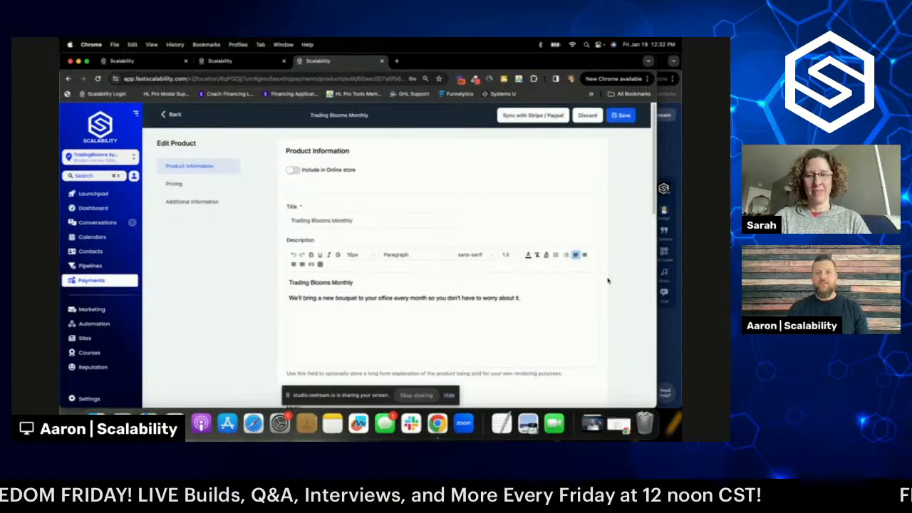
pyautogui.click(536, 116)
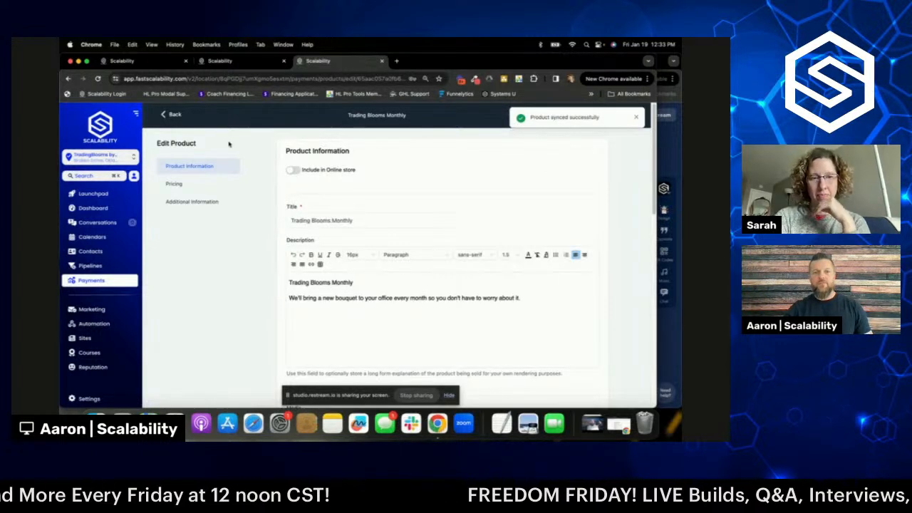
pyautogui.click(174, 116)
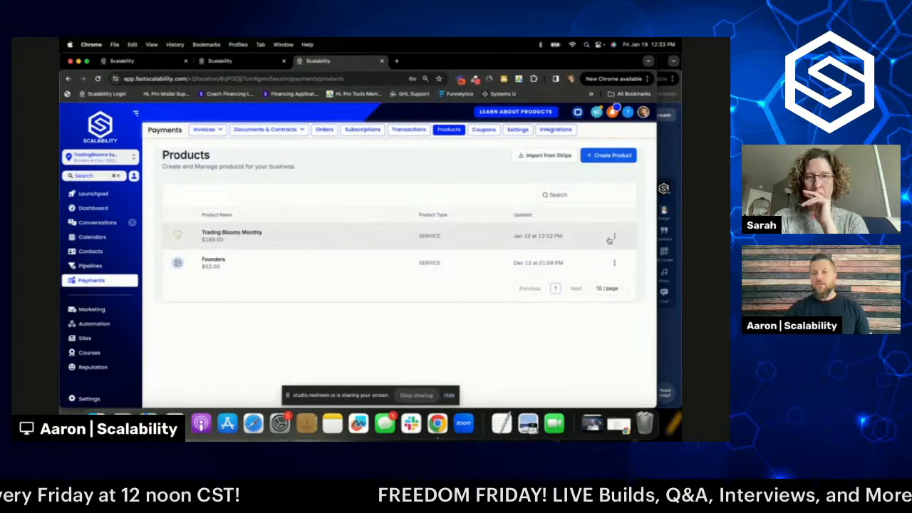
# - Start another product titled 'Trading Blooms Monthly' with TB_CLR_LOGO.png as its image
pyautogui.click(610, 156)
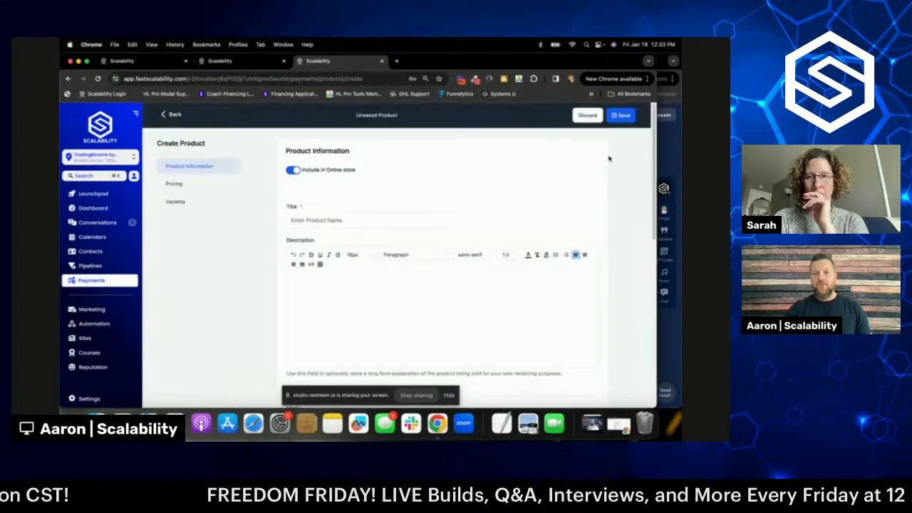
pyautogui.click(379, 219)
pyautogui.write('Trading Blooms Monthly')
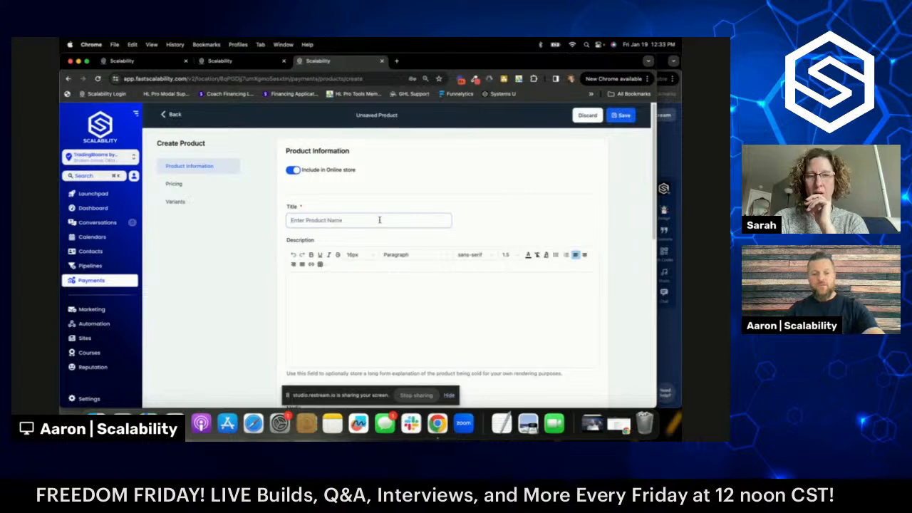
pyautogui.scroll(-3, 406, 214)
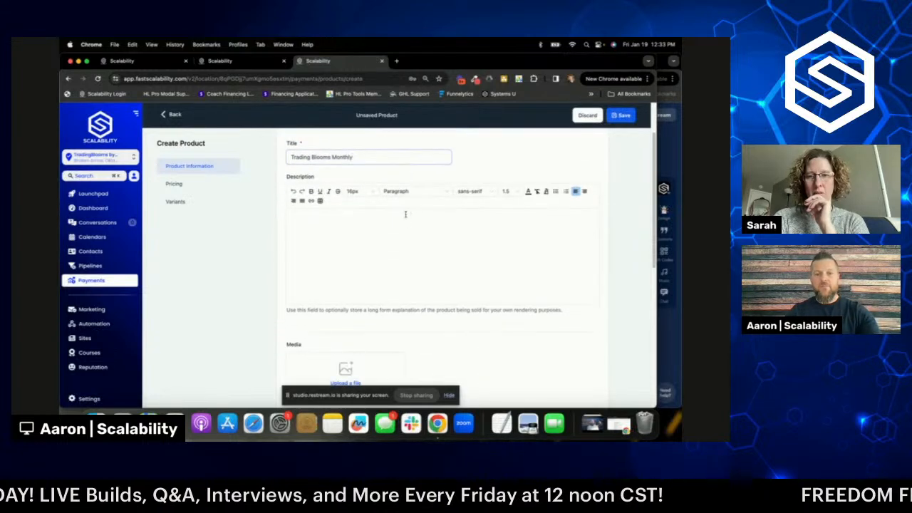
pyautogui.scroll(-5, 408, 224)
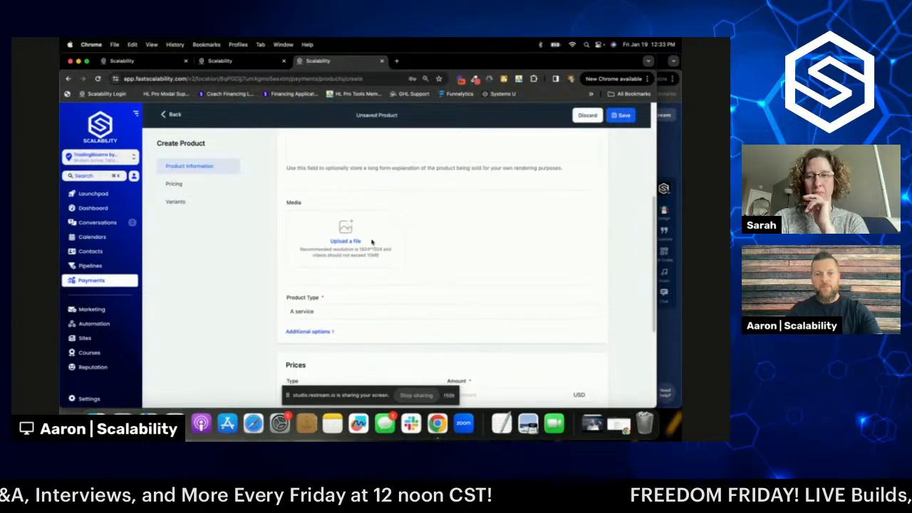
pyautogui.click(355, 244)
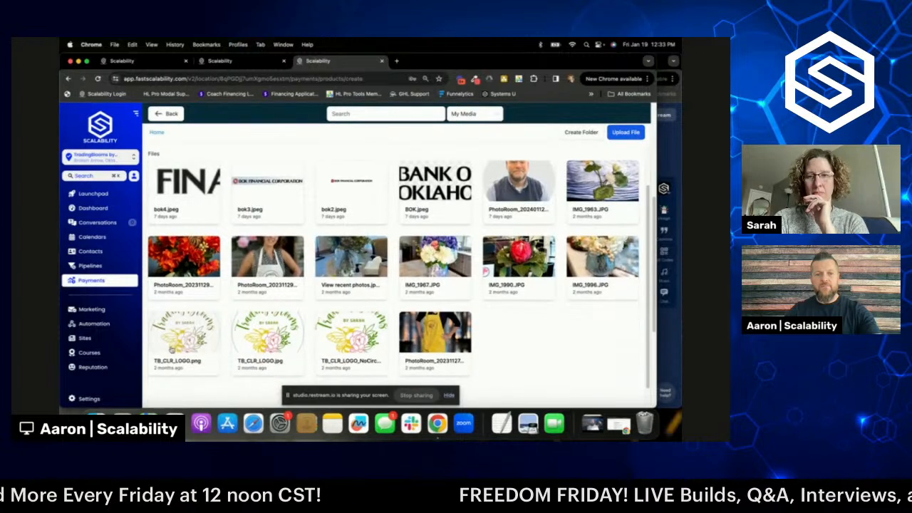
pyautogui.click(207, 345)
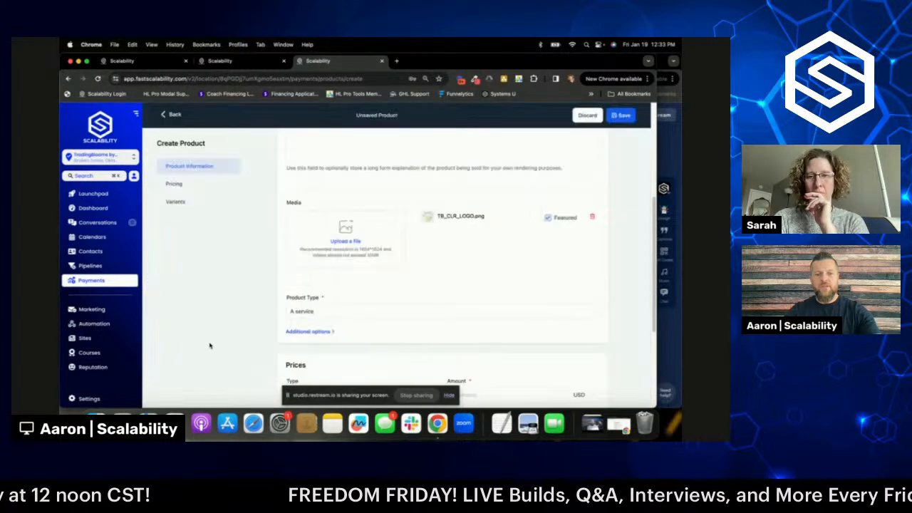
# - Paste the product name into the Statement Descriptor under Additional options
pyautogui.scroll(-1, 399, 278)
pyautogui.scroll(-2, 335, 271)
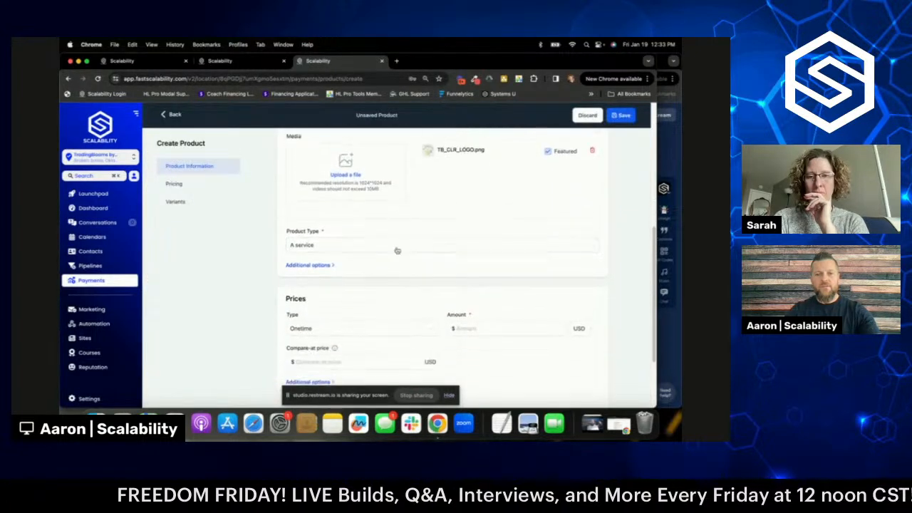
pyautogui.click(321, 250)
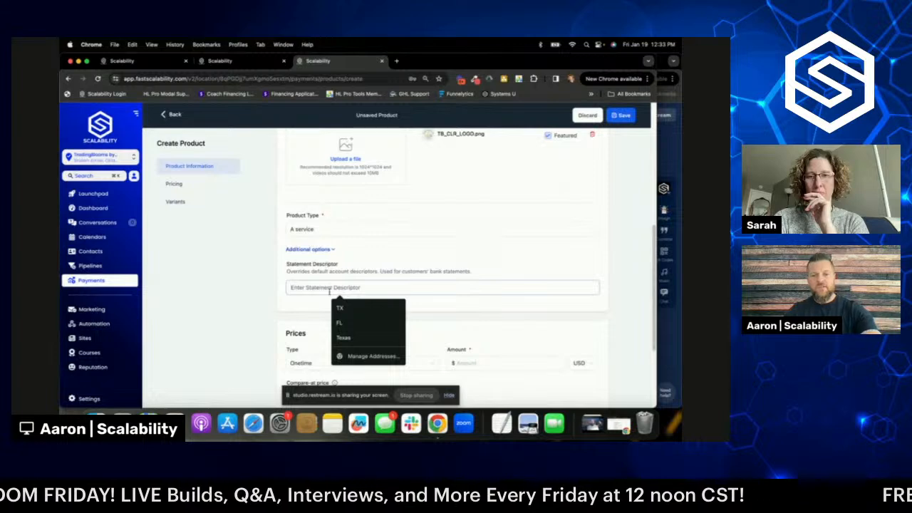
pyautogui.write('Trading Blooms Monthly')
# - Make the price recurring at 1788.00 USD with a Yearly billing period
pyautogui.scroll(-4, 456, 257)
pyautogui.click(399, 245)
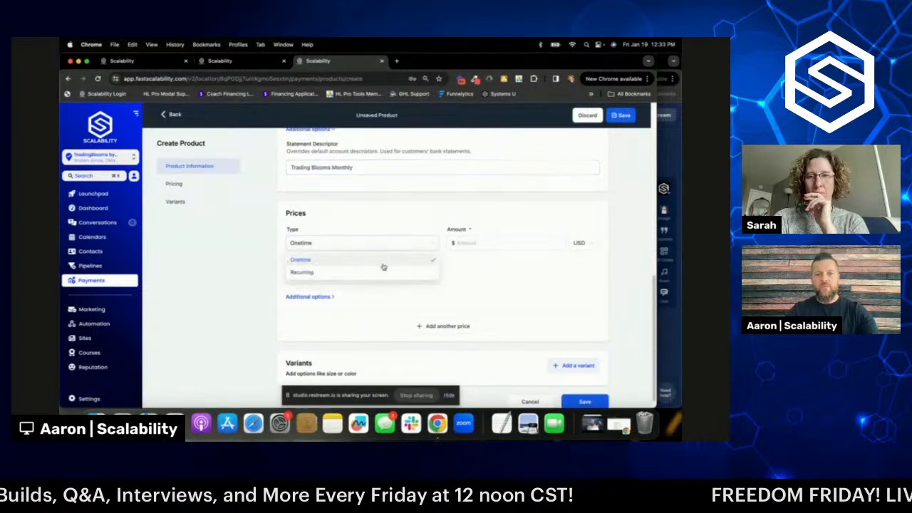
pyautogui.click(377, 273)
pyautogui.scroll(-1, 410, 223)
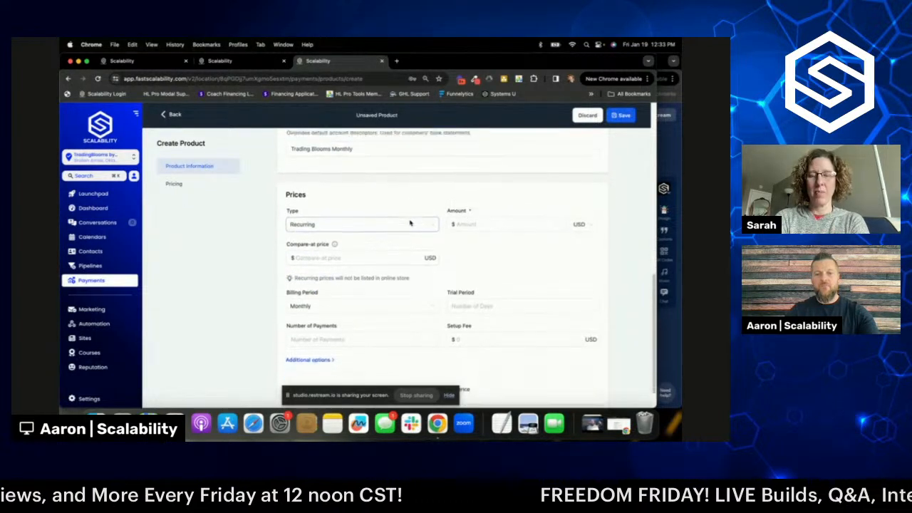
pyautogui.scroll(-2, 410, 224)
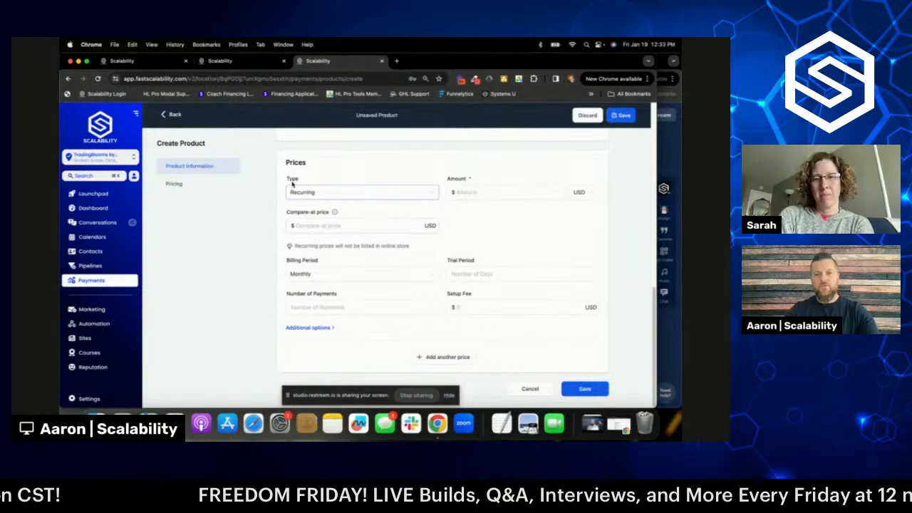
pyautogui.click(485, 194)
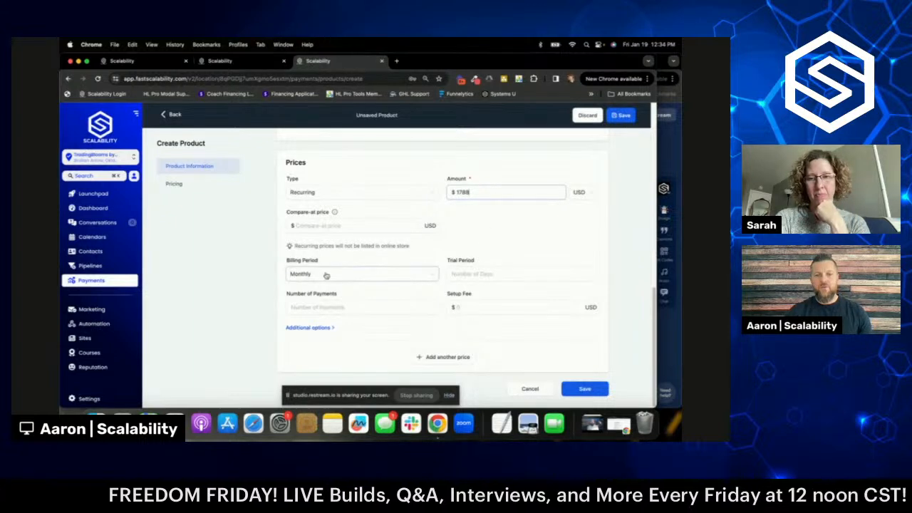
pyautogui.click(325, 275)
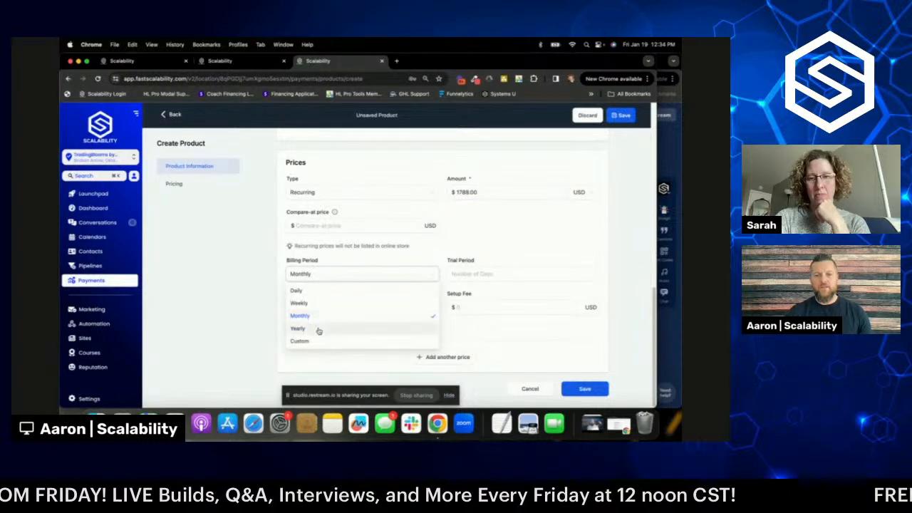
pyautogui.click(319, 329)
pyautogui.scroll(10, 342, 278)
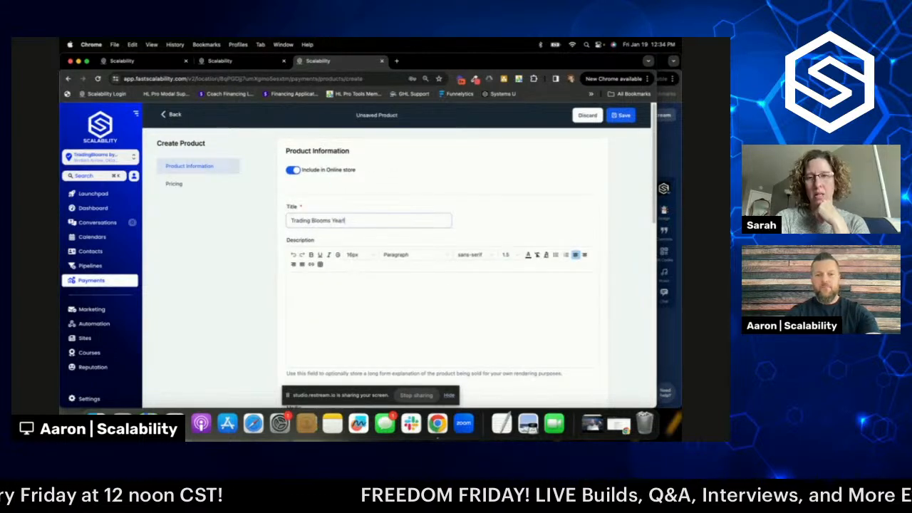
pyautogui.scroll(-5, 412, 203)
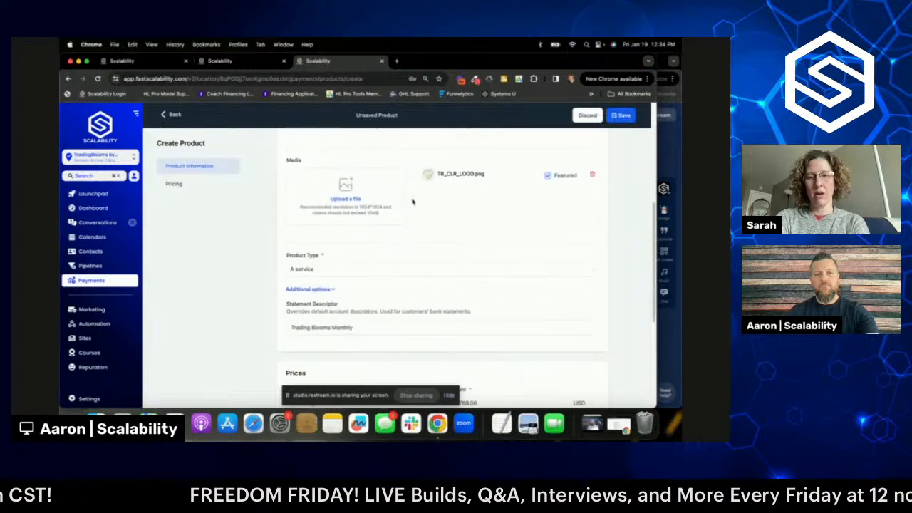
pyautogui.click(352, 327)
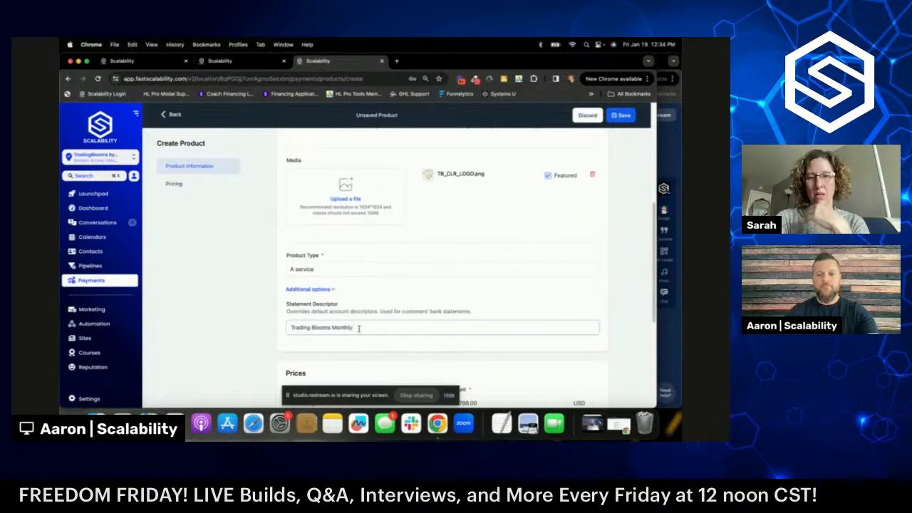
pyautogui.press('BackSpace')
pyautogui.press('BackSpace')
pyautogui.press('BackSpace')
pyautogui.press('BackSpace')
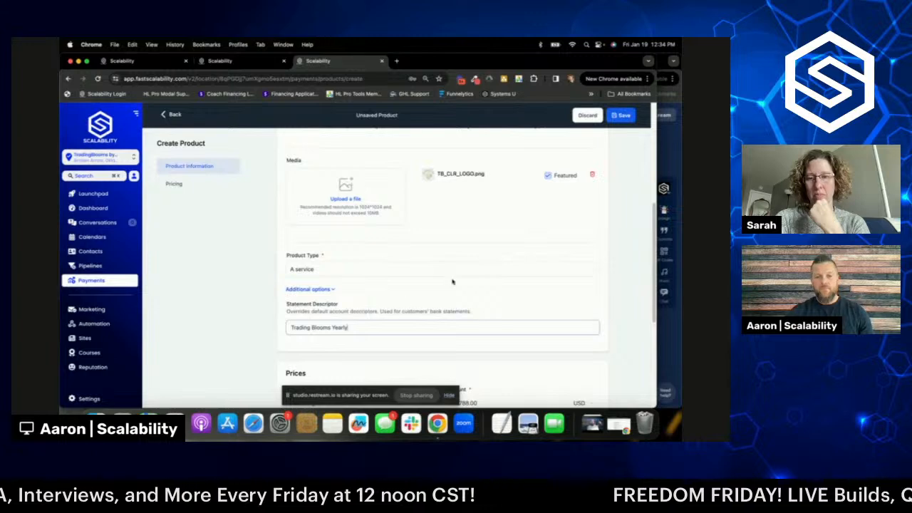
pyautogui.scroll(3, 453, 284)
pyautogui.scroll(4, 453, 283)
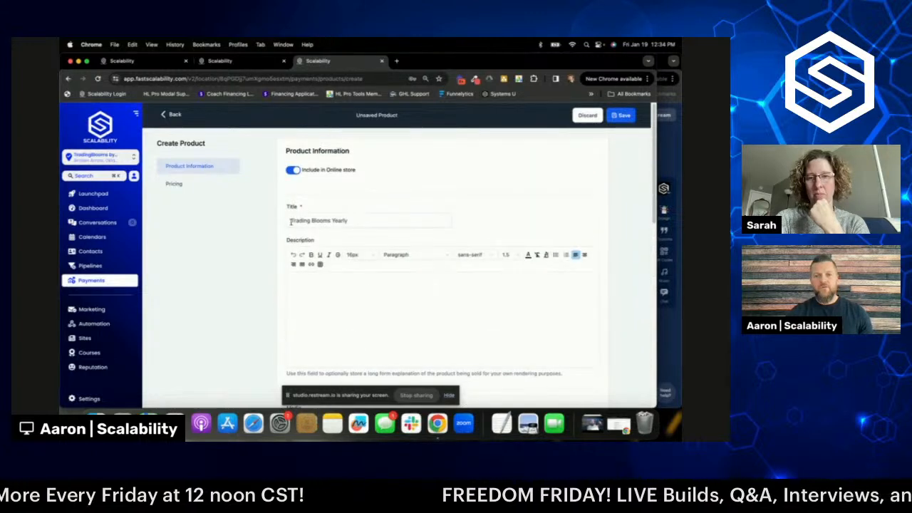
pyautogui.scroll(-5, 420, 214)
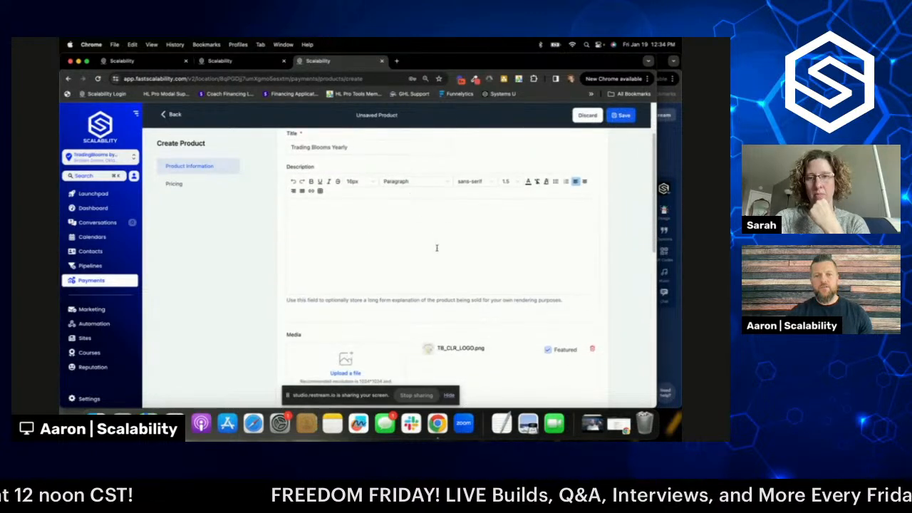
pyautogui.scroll(-2, 386, 241)
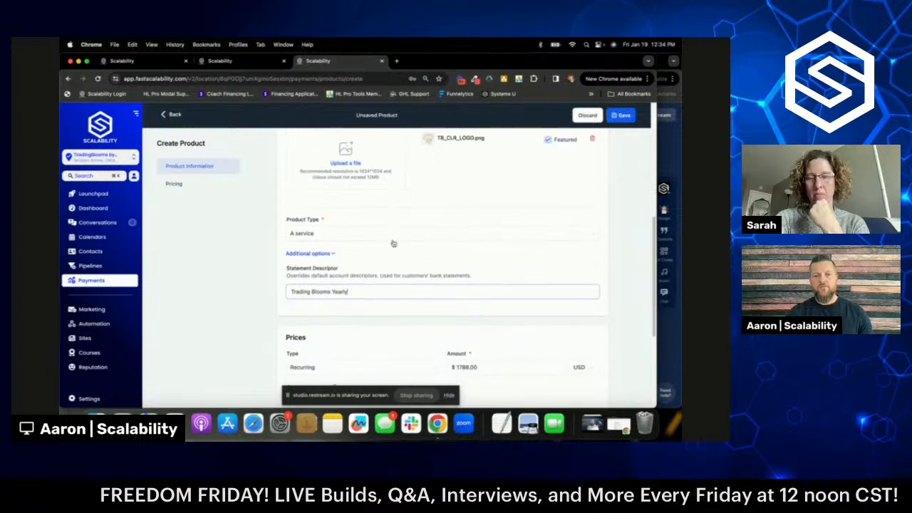
pyautogui.scroll(-2, 317, 241)
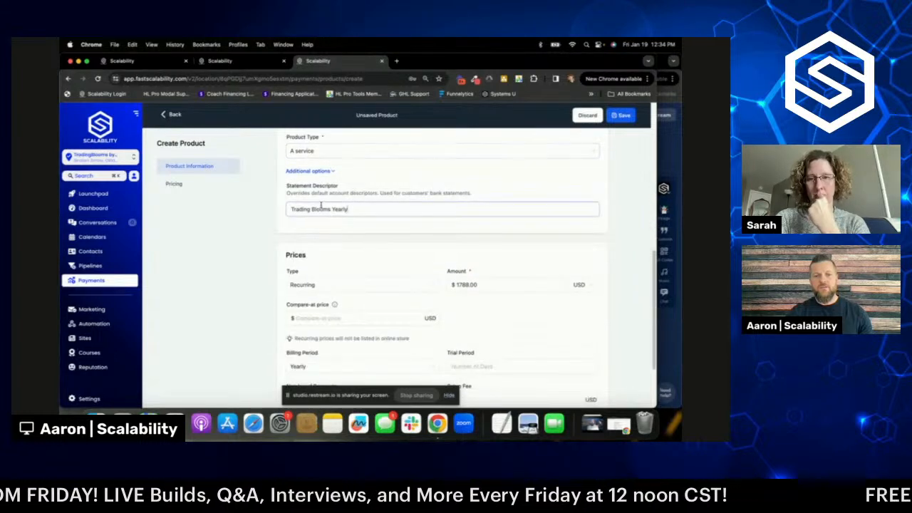
pyautogui.scroll(-2, 346, 211)
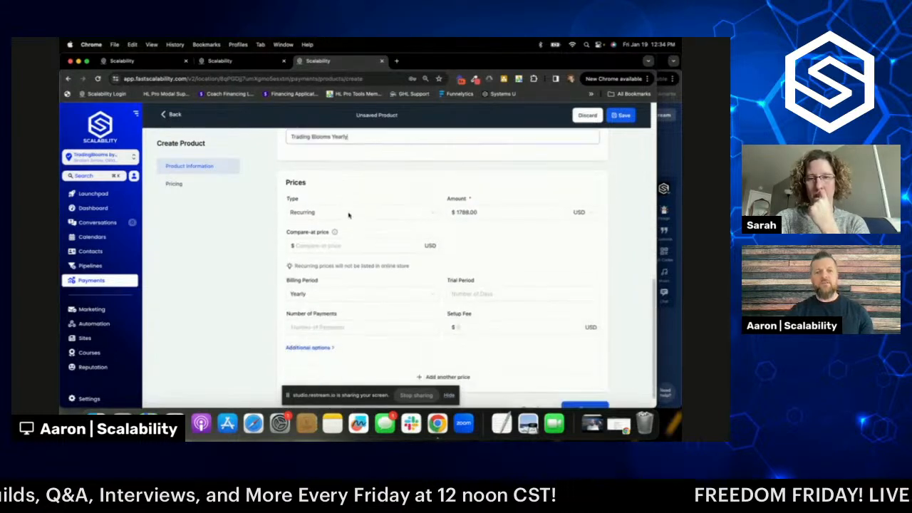
pyautogui.click(464, 211)
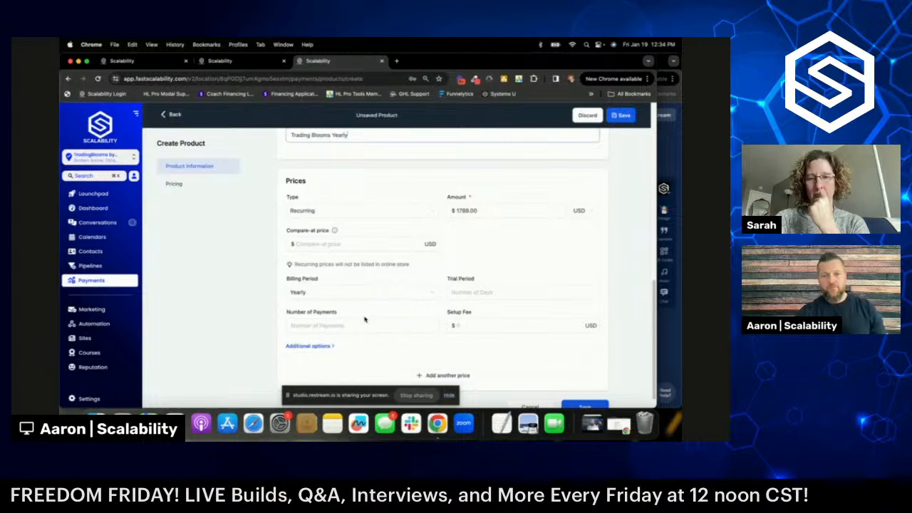
pyautogui.scroll(10, 362, 293)
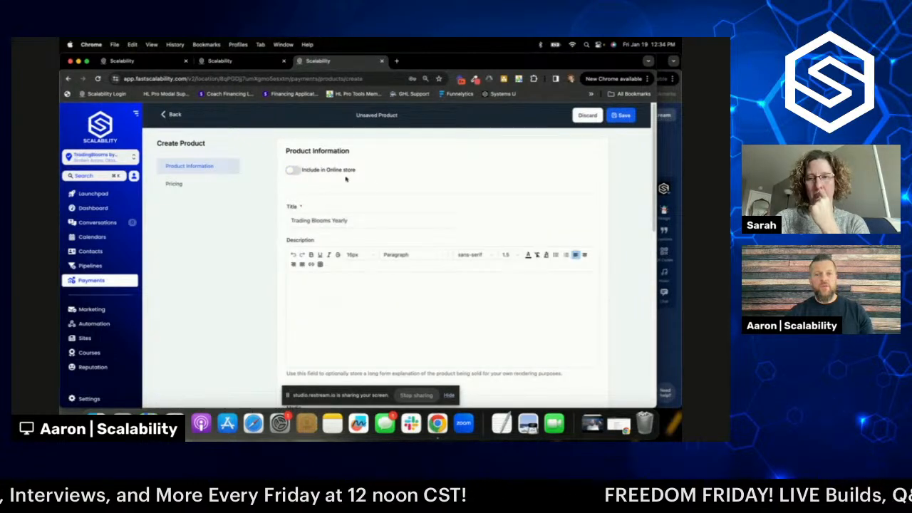
# - Give the price the description 'Trading Blooms Yearly' and save the product
pyautogui.scroll(-5, 421, 206)
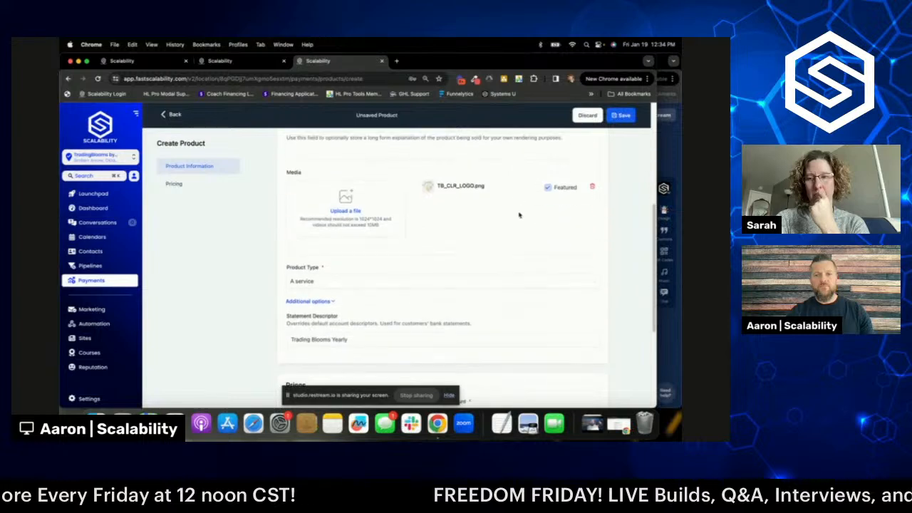
pyautogui.scroll(-5, 518, 215)
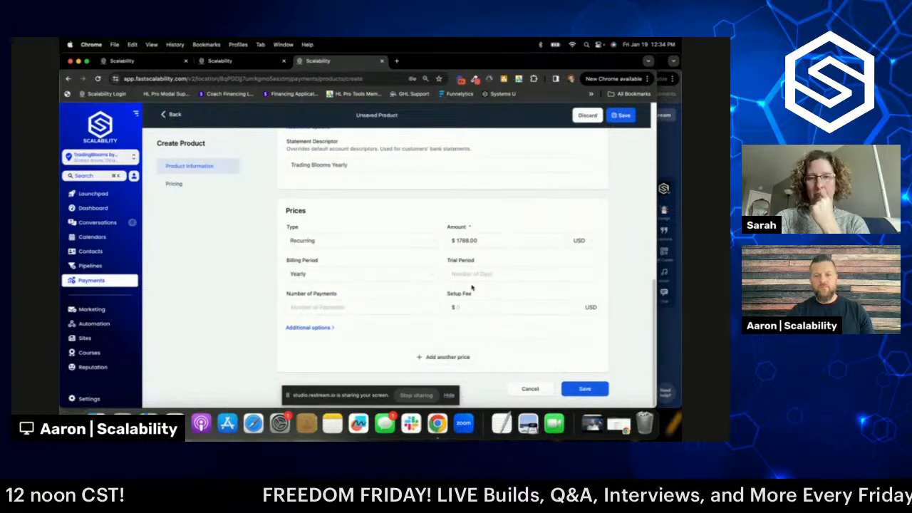
pyautogui.click(303, 328)
pyautogui.scroll(-2, 321, 299)
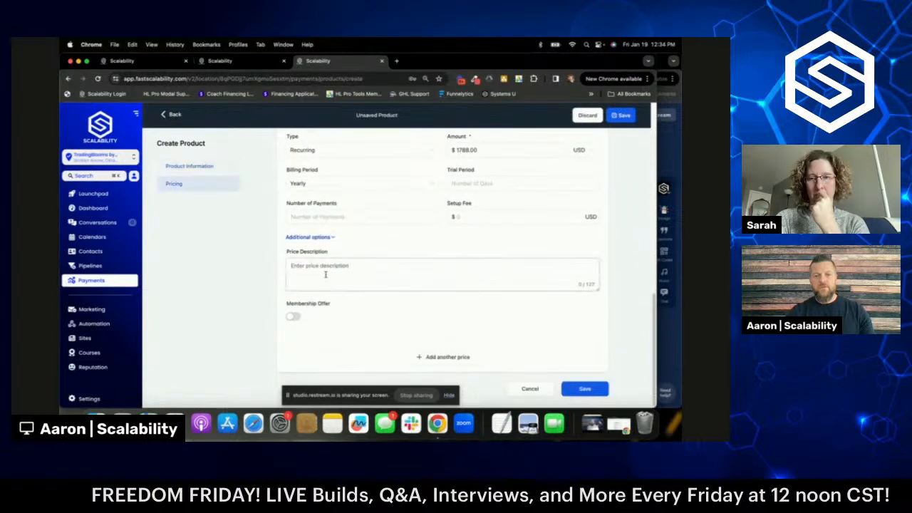
pyautogui.write('Trading Blooms Monthly')
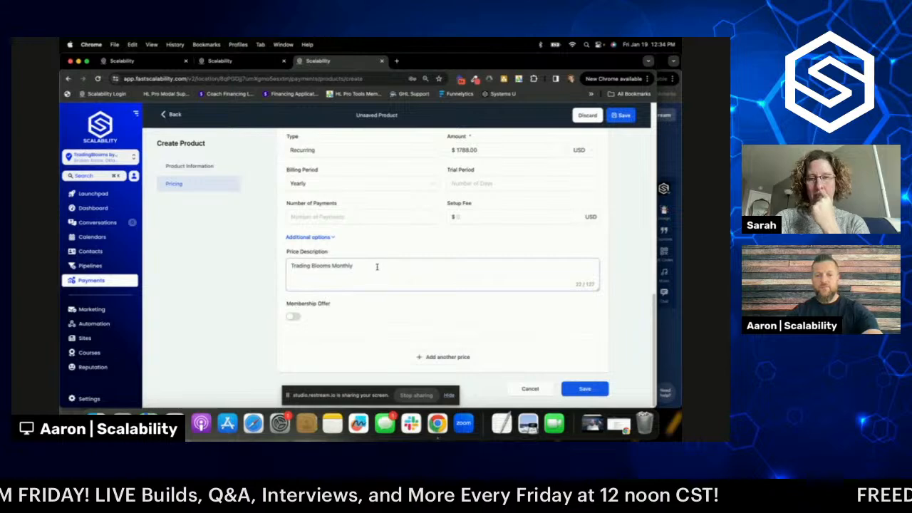
pyautogui.write('Yearly')
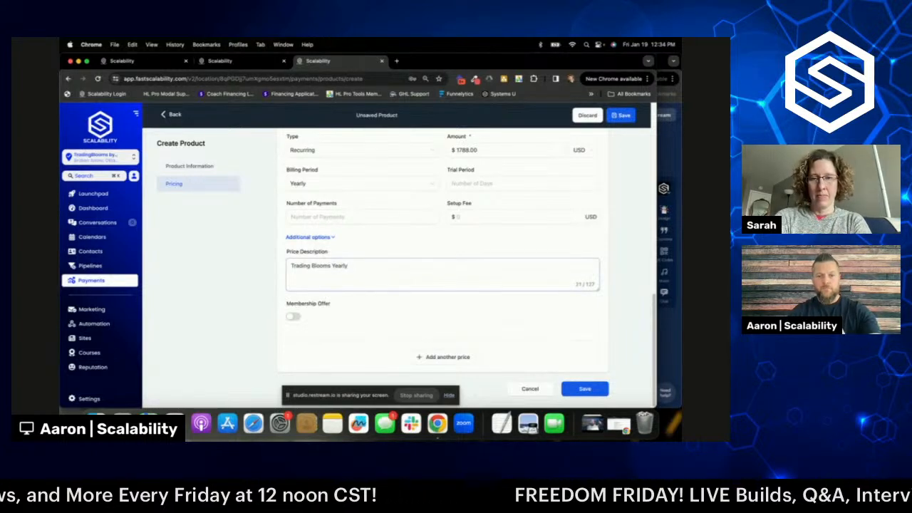
pyautogui.click(586, 388)
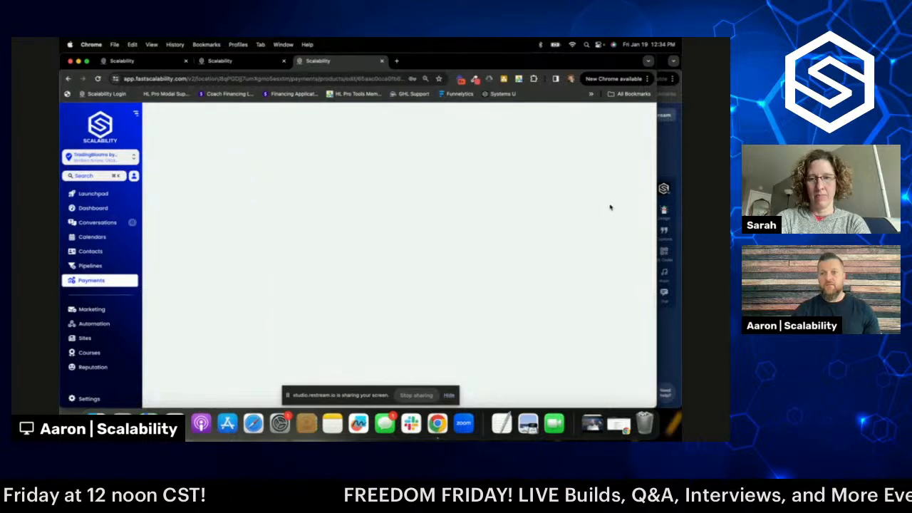
# - Sync Trading Blooms Yearly ($1,788.00) with Stripe and PayPal, then return to the Products list
pyautogui.click(533, 119)
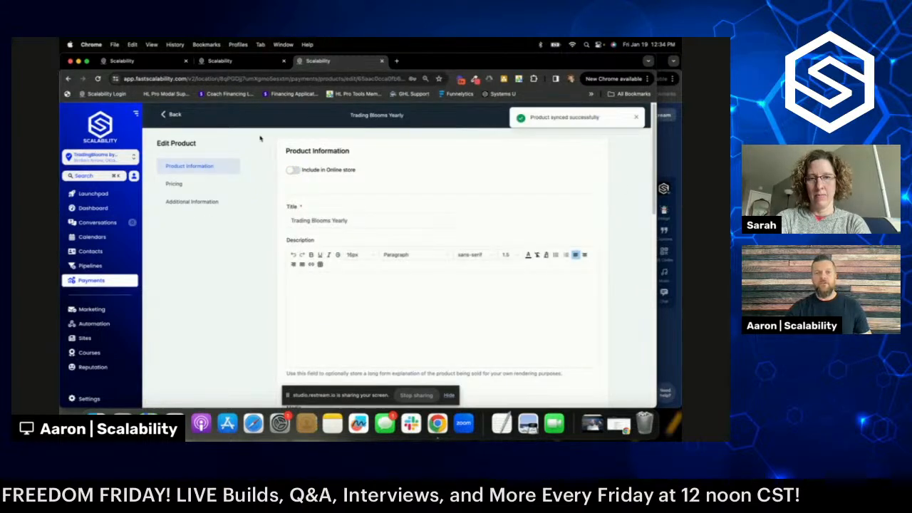
pyautogui.click(173, 115)
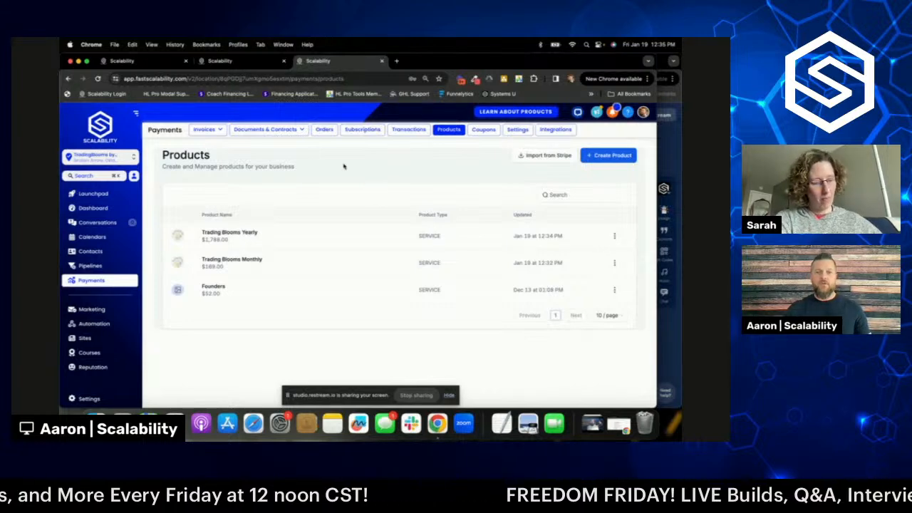
# - Open the Florist website's pages under Sites > Websites and preview its Home page live
pyautogui.click(84, 339)
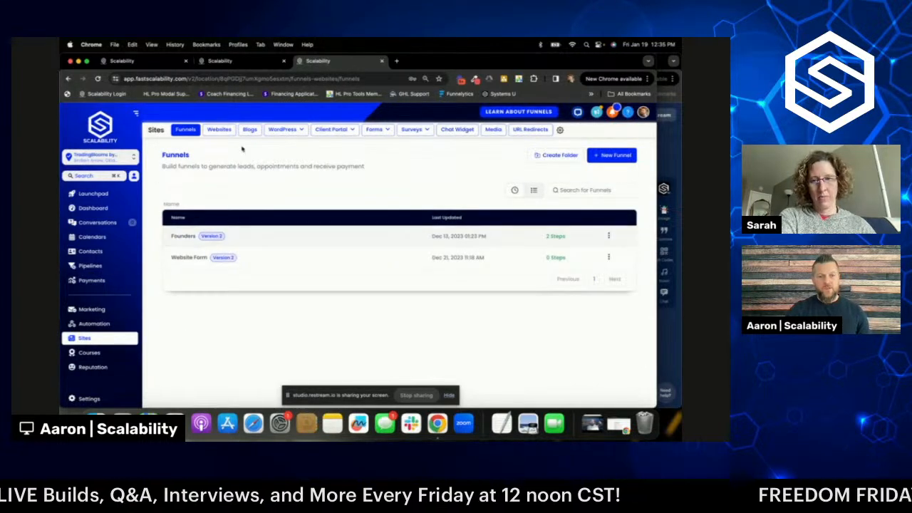
pyautogui.click(219, 131)
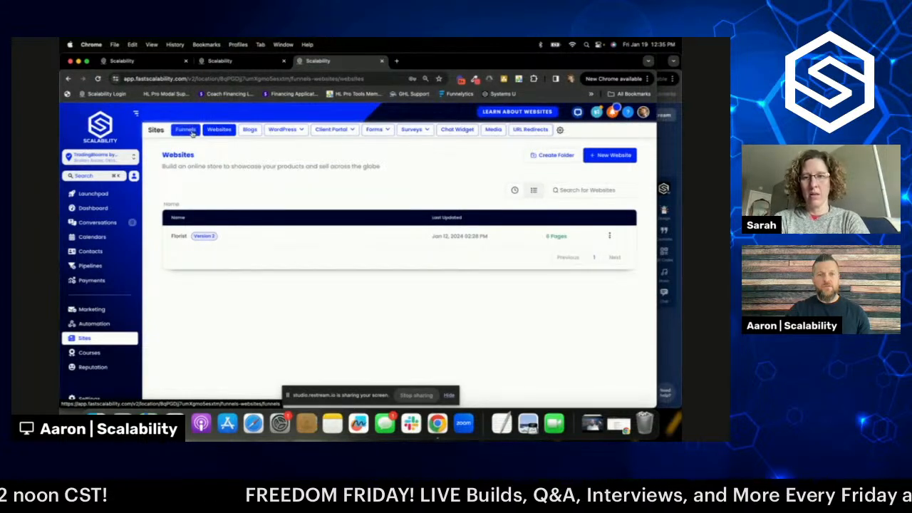
pyautogui.click(179, 237)
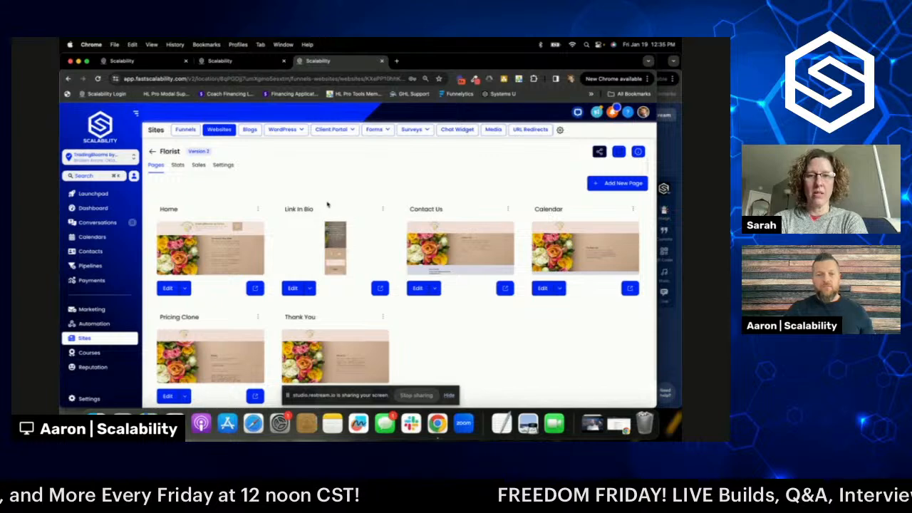
pyautogui.scroll(-1, 327, 204)
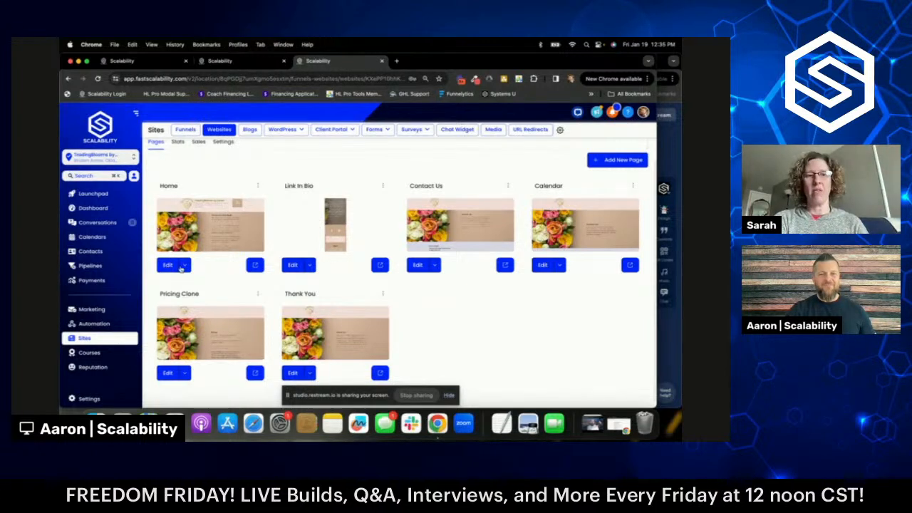
pyautogui.click(258, 265)
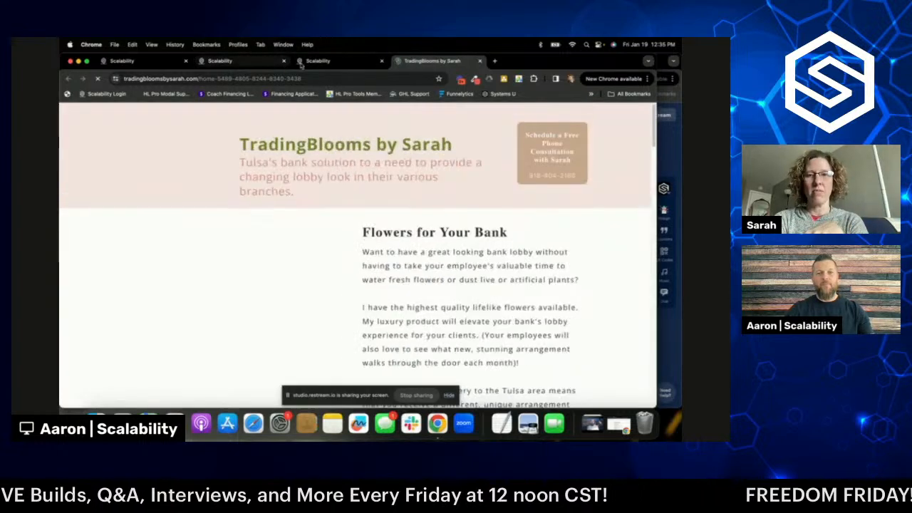
pyautogui.click(318, 61)
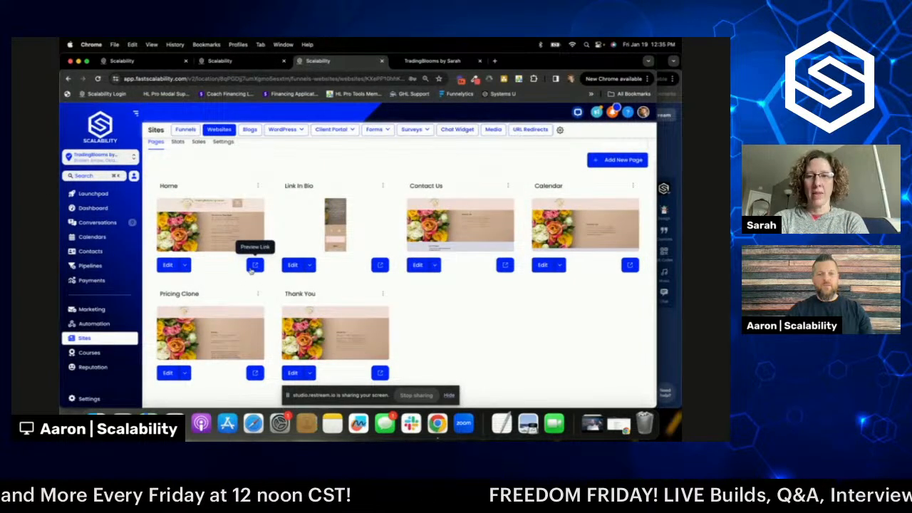
# - Scroll down through the live TradingBlooms home page to the bottom
pyautogui.click(437, 62)
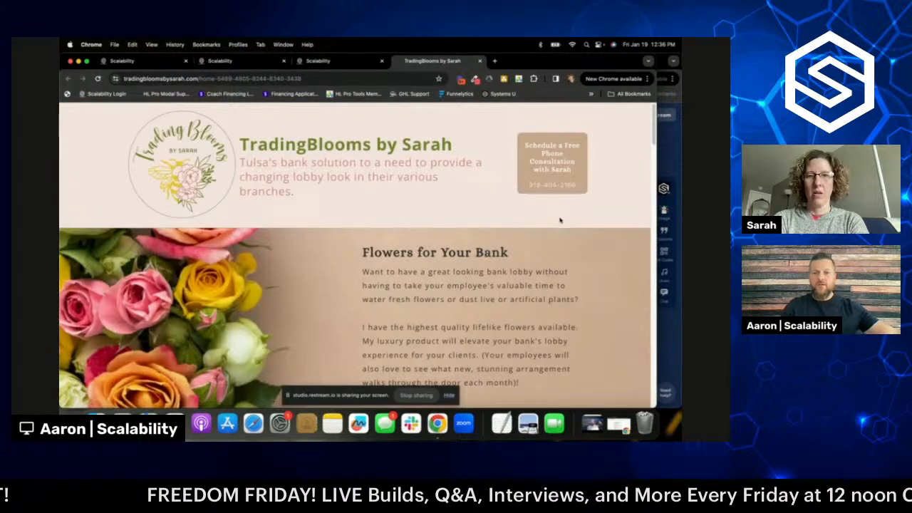
pyautogui.scroll(-5, 560, 220)
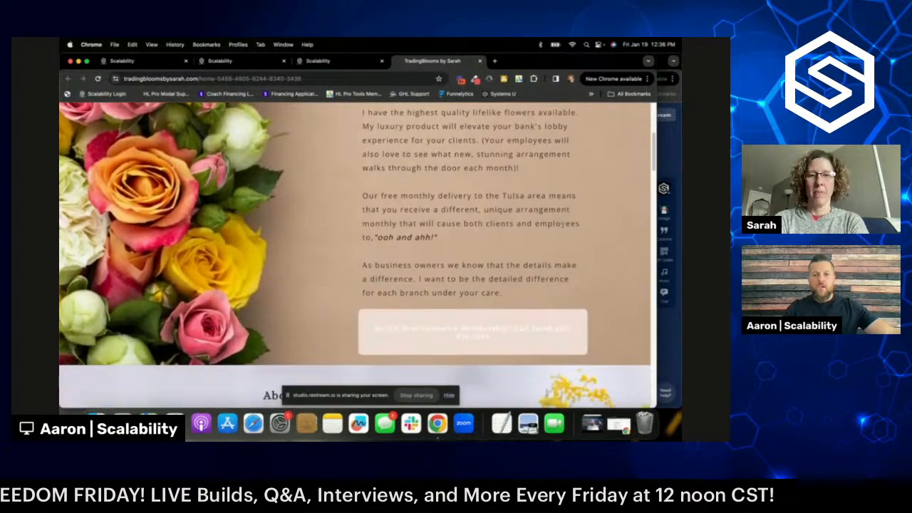
pyautogui.scroll(-2, 563, 225)
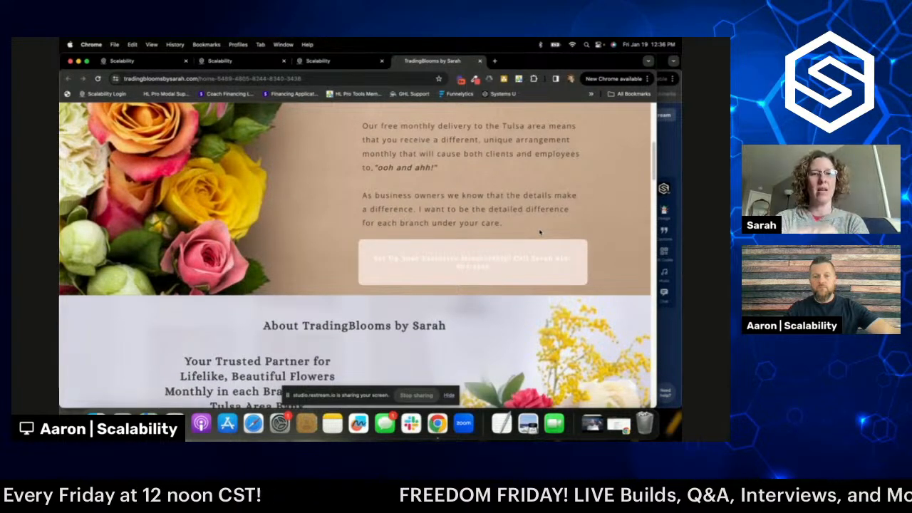
pyautogui.scroll(-1, 539, 232)
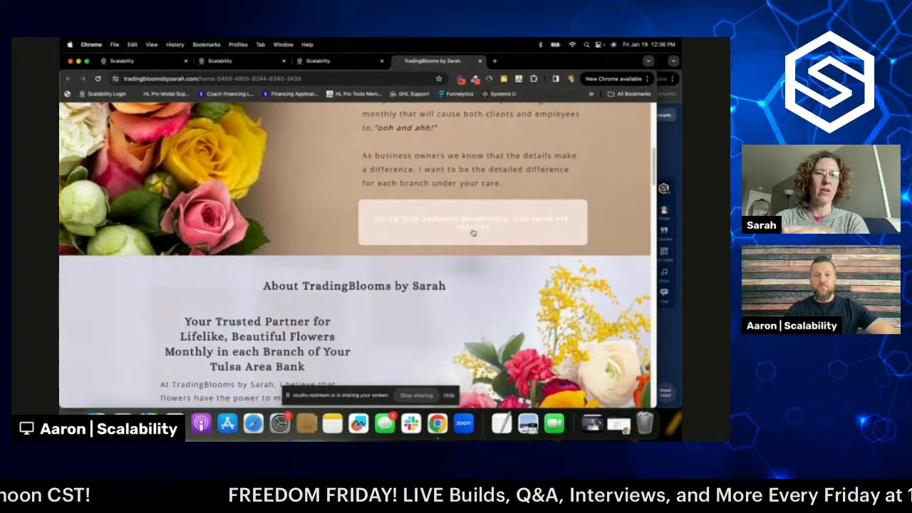
pyautogui.scroll(-5, 473, 227)
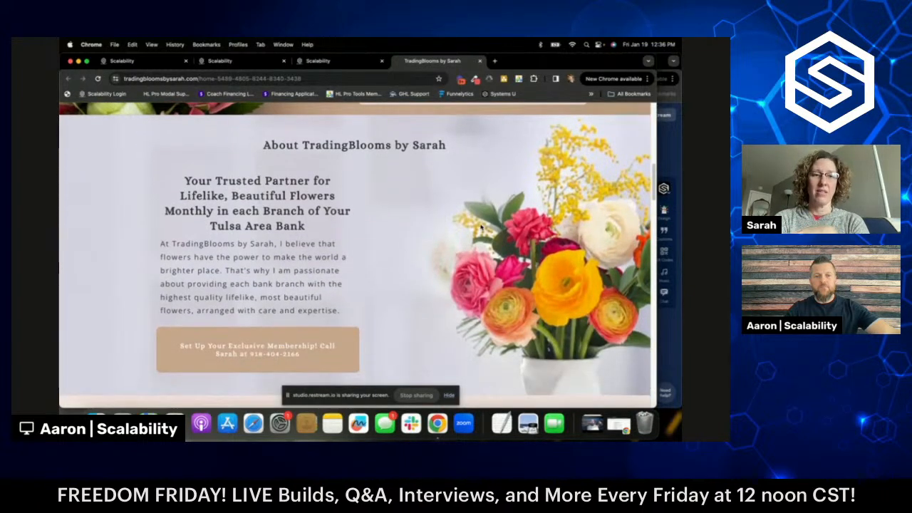
pyautogui.scroll(-4, 372, 276)
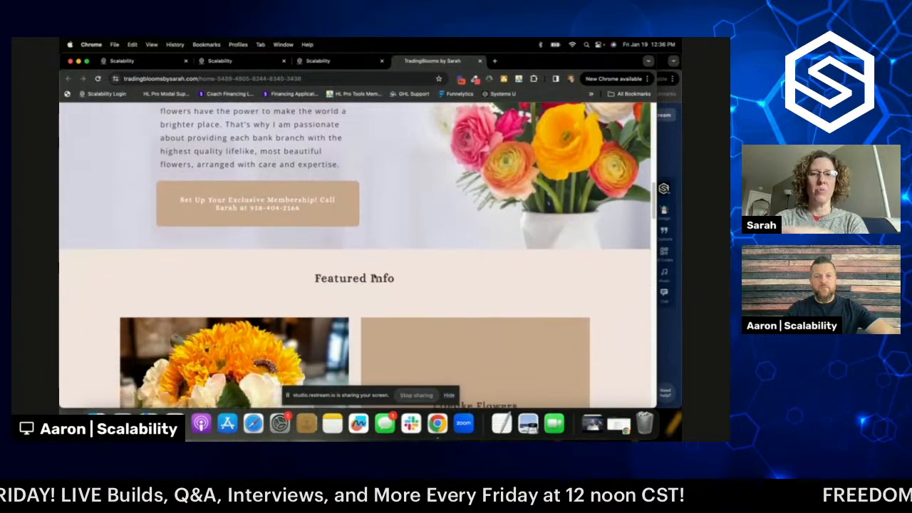
pyautogui.scroll(-10, 376, 275)
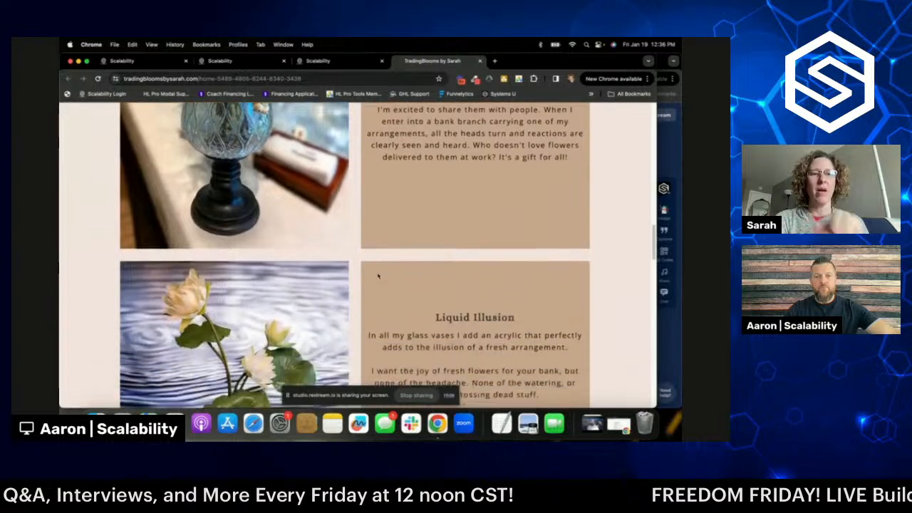
pyautogui.scroll(-10, 376, 272)
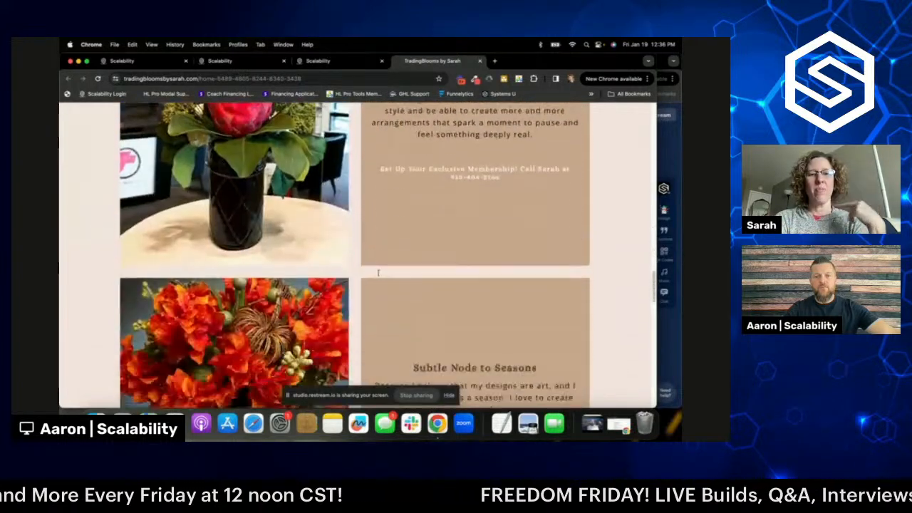
pyautogui.scroll(-10, 379, 275)
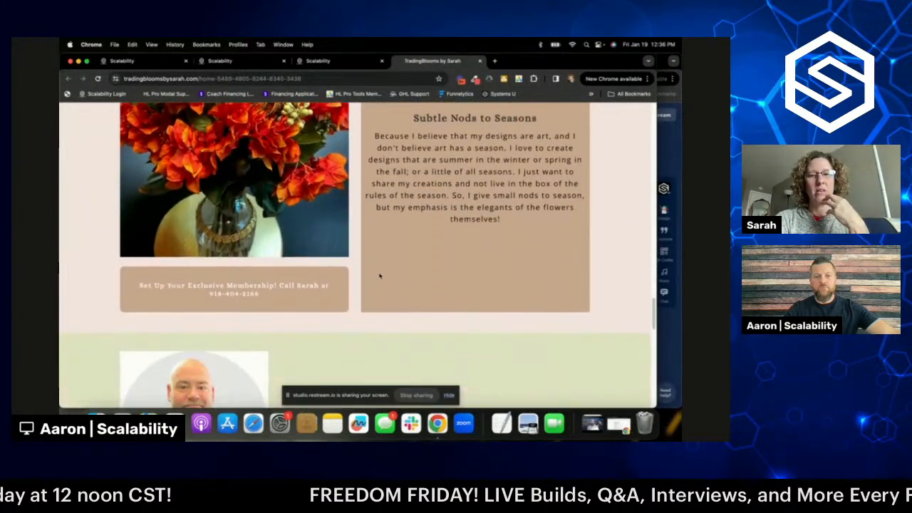
pyautogui.scroll(-10, 380, 276)
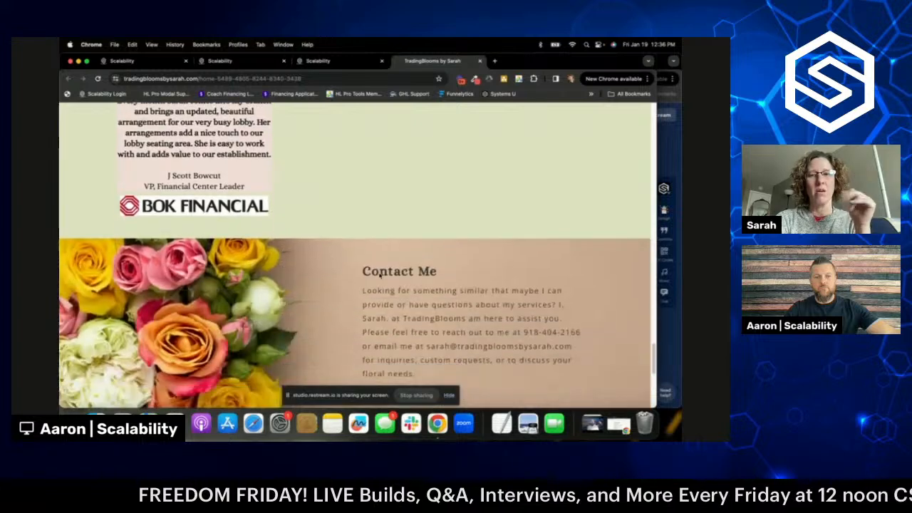
pyautogui.scroll(-7, 380, 274)
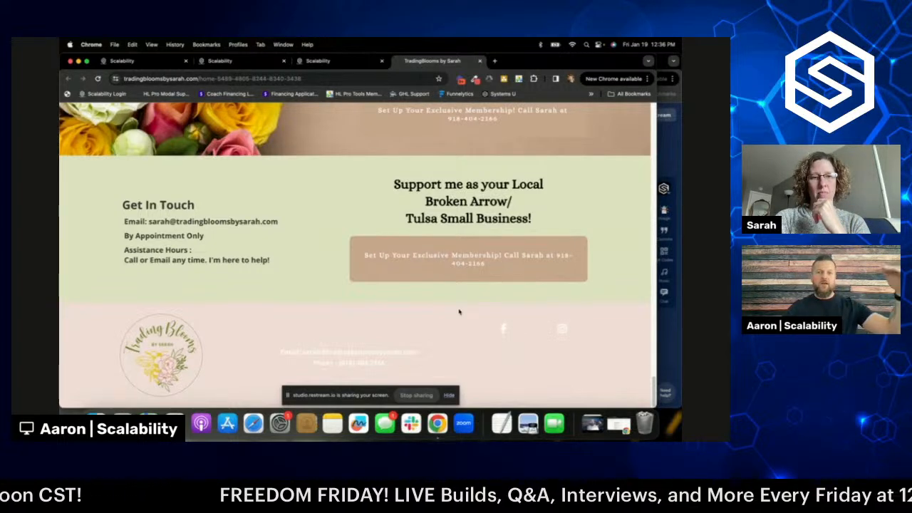
# - Scroll back up to the header and close the Founders deal popup
pyautogui.scroll(3, 467, 300)
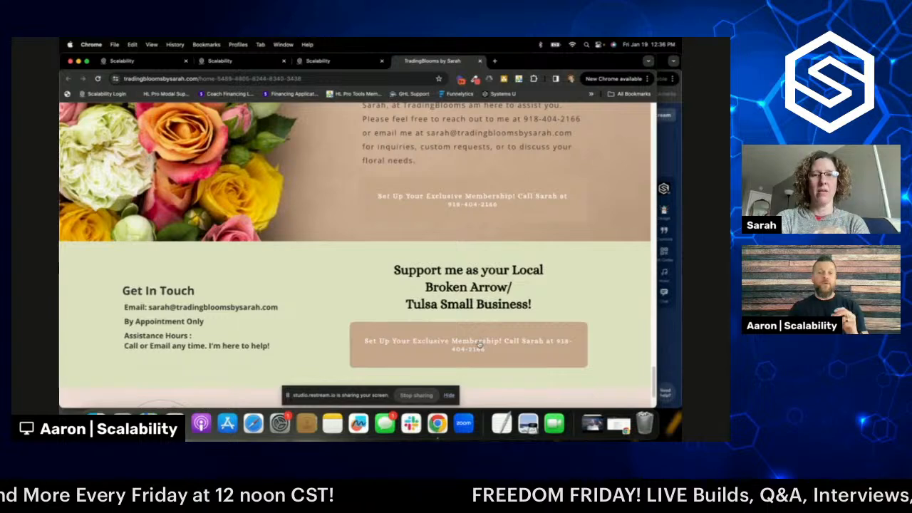
pyautogui.scroll(-1, 503, 330)
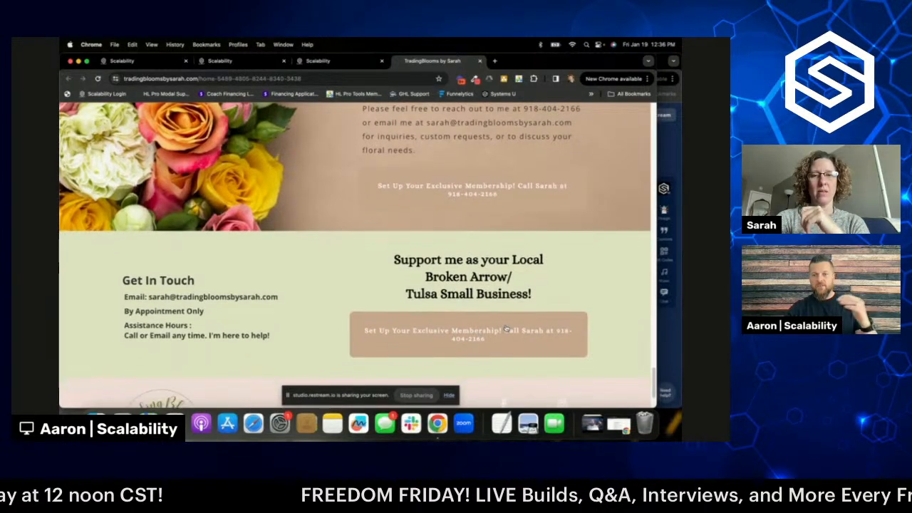
pyautogui.scroll(5, 507, 327)
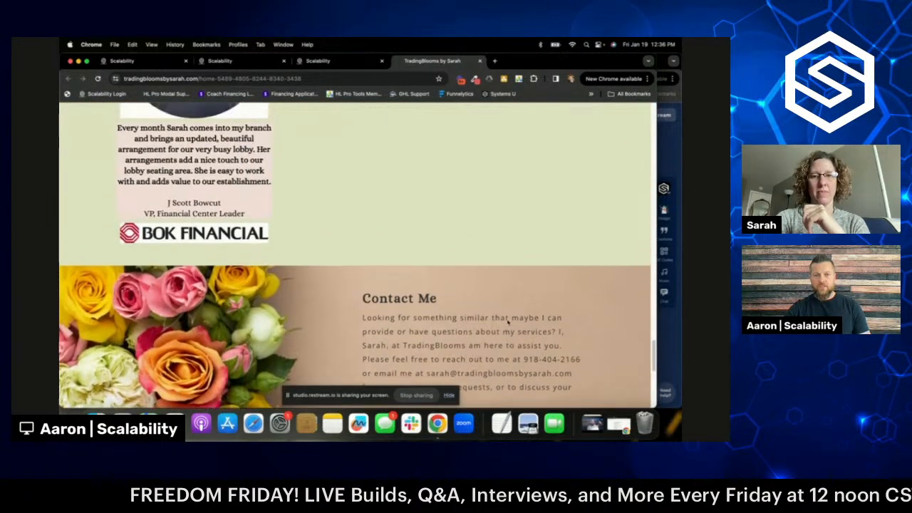
pyautogui.scroll(10, 509, 322)
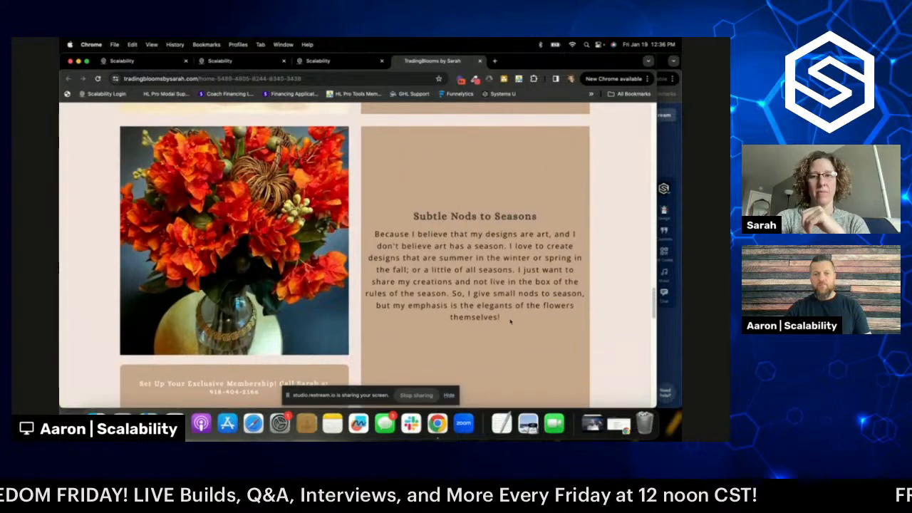
pyautogui.scroll(10, 511, 322)
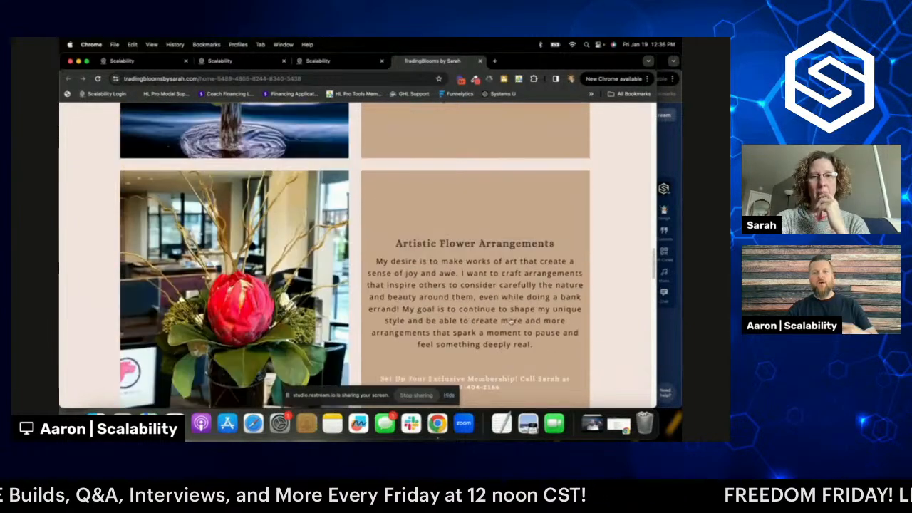
pyautogui.scroll(2, 510, 321)
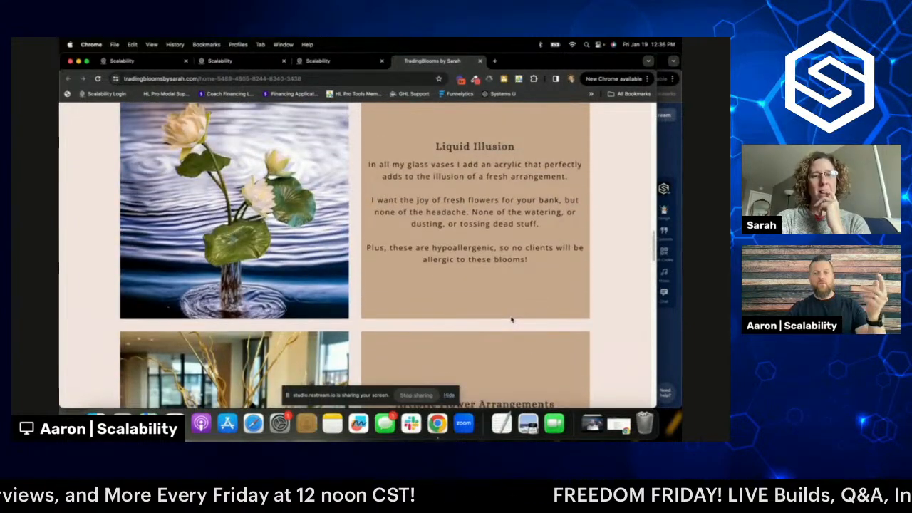
pyautogui.scroll(10, 511, 321)
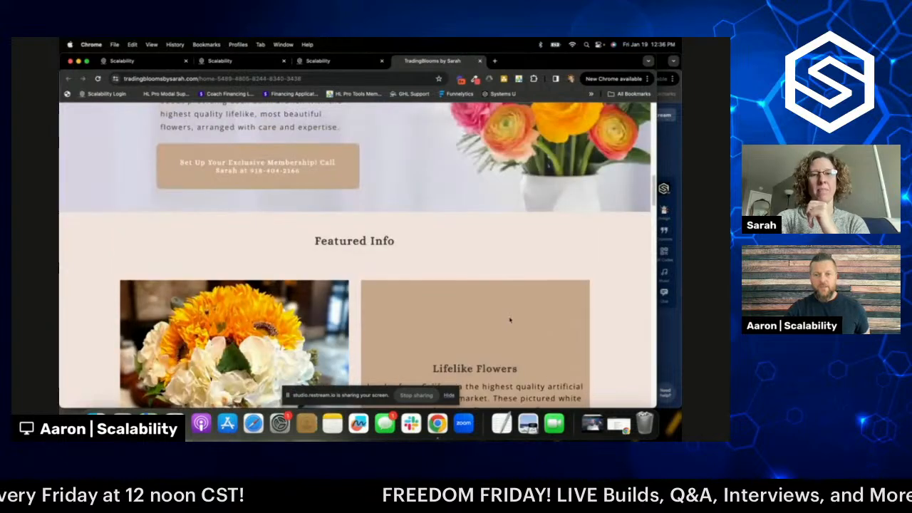
pyautogui.scroll(3, 510, 321)
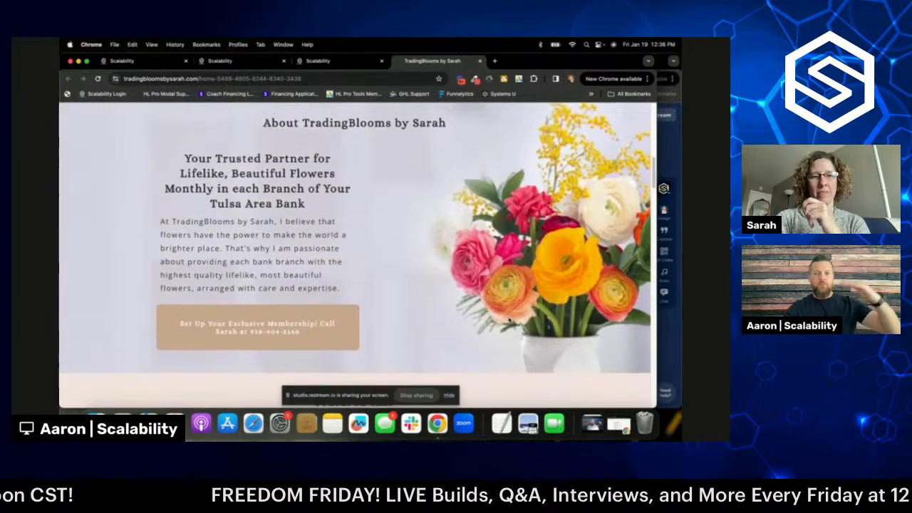
pyautogui.scroll(8, 510, 322)
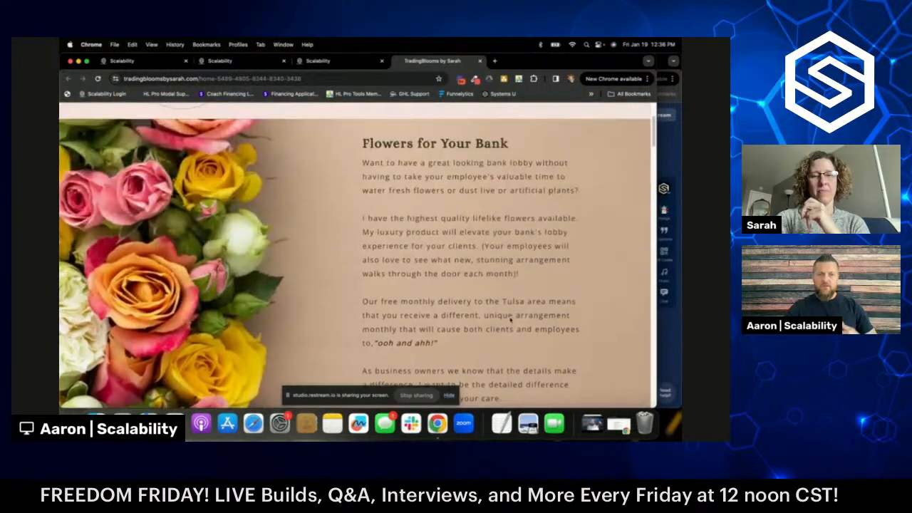
pyautogui.scroll(3, 510, 319)
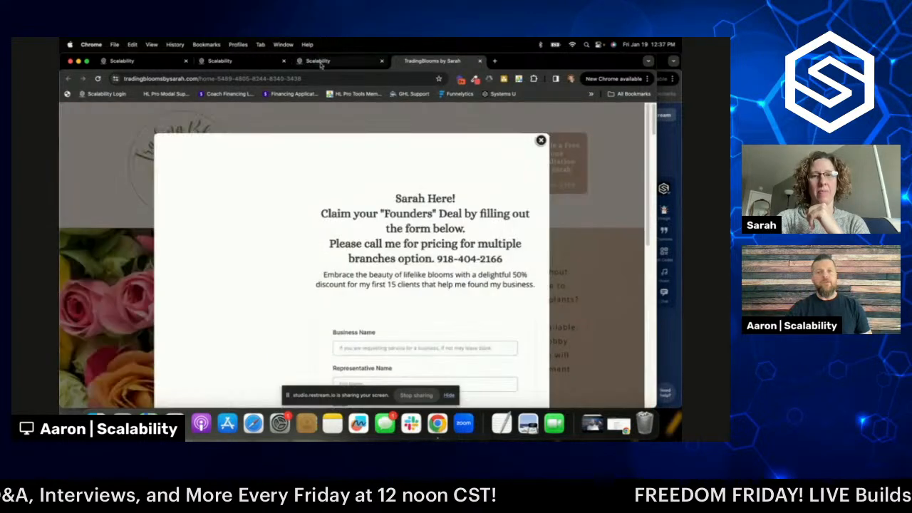
pyautogui.click(541, 141)
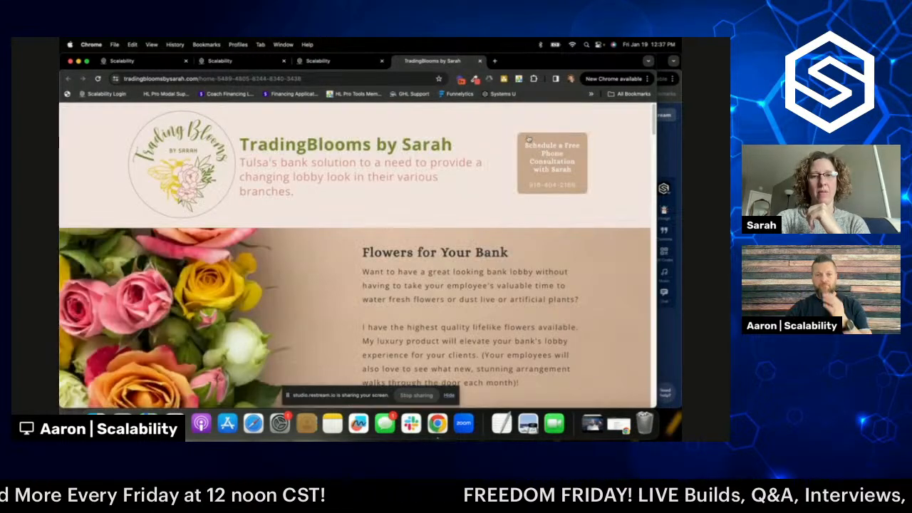
# - Close the live TradingBlooms tab and open the Florist Home page in the editor
pyautogui.click(324, 61)
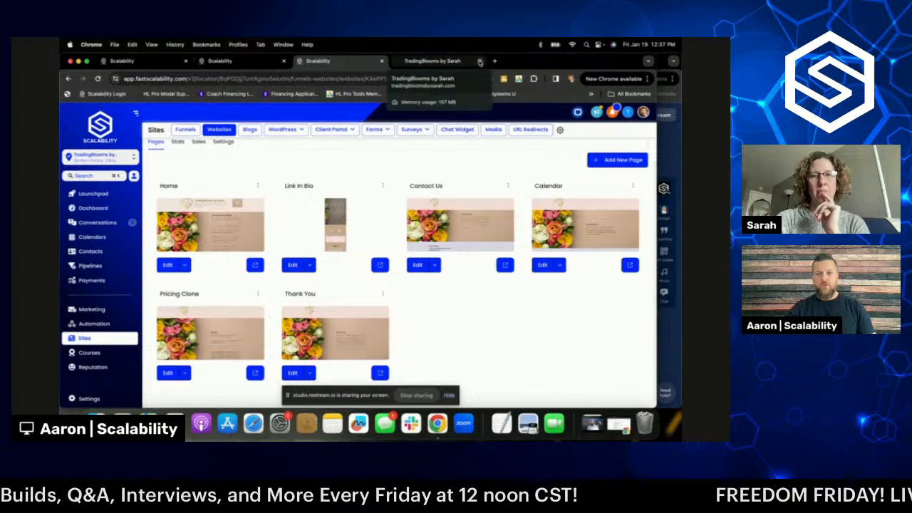
pyautogui.click(479, 61)
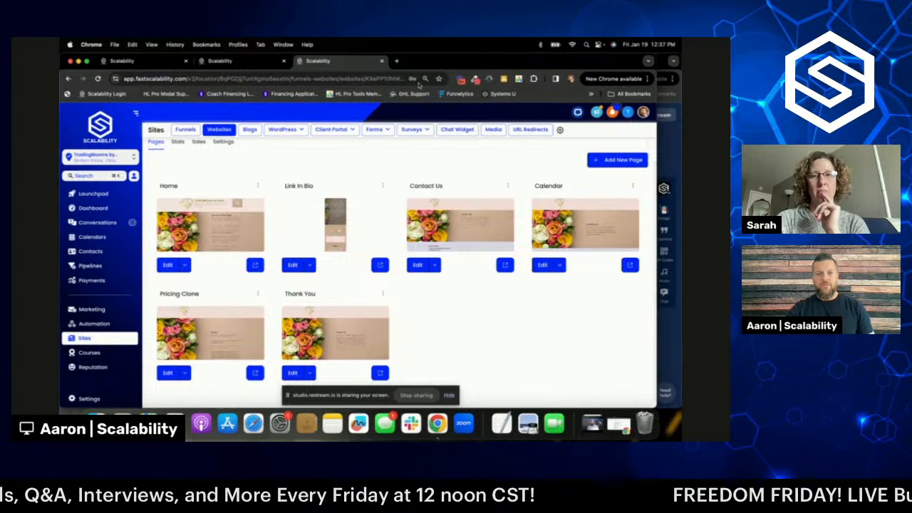
pyautogui.click(168, 265)
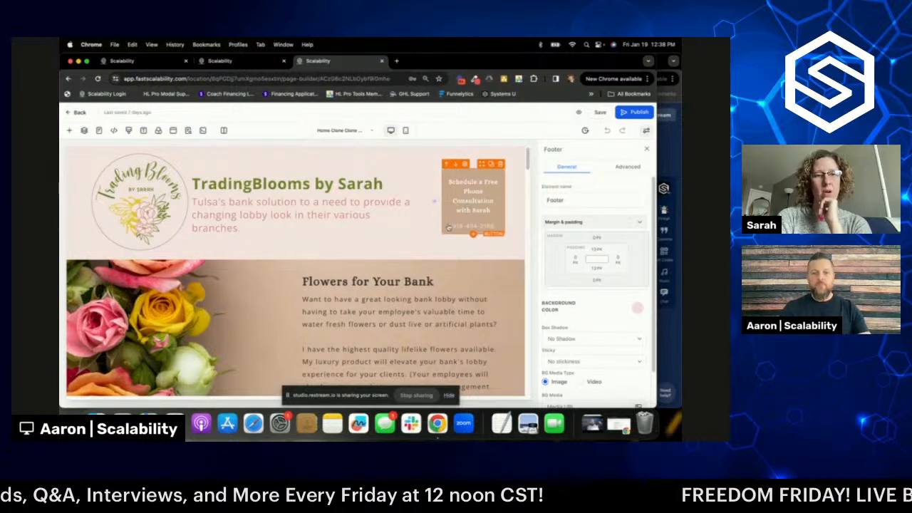
# - Select the 'Set Up Your Exclusive Membership' button and view its Text Options and Button Actions
pyautogui.scroll(-2, 439, 242)
pyautogui.scroll(-10, 440, 242)
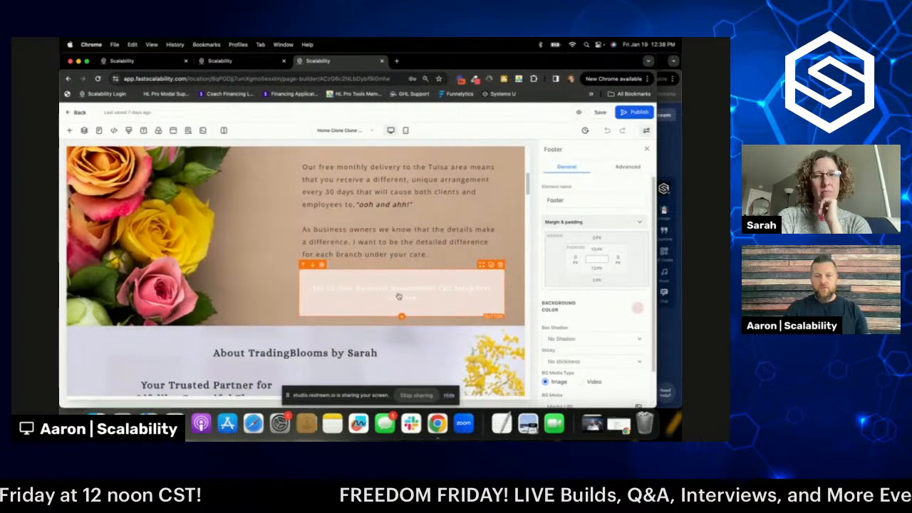
pyautogui.click(404, 294)
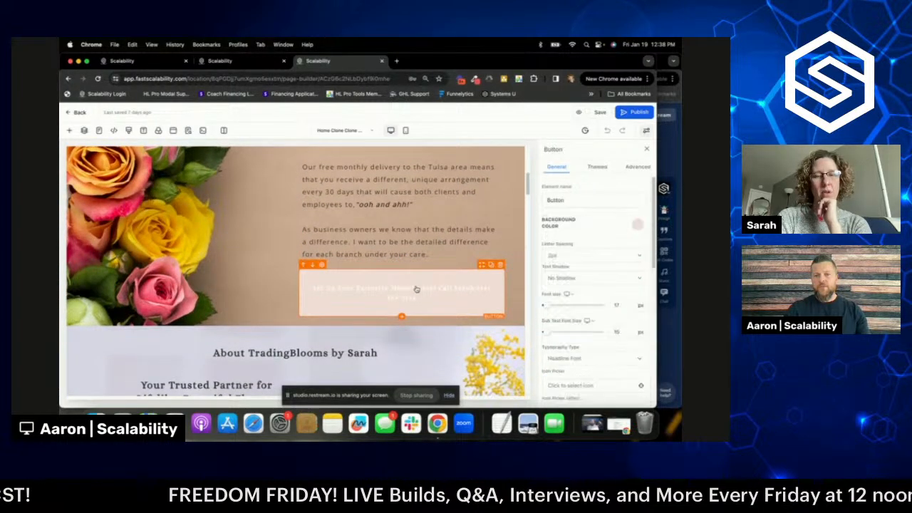
pyautogui.scroll(-5, 595, 256)
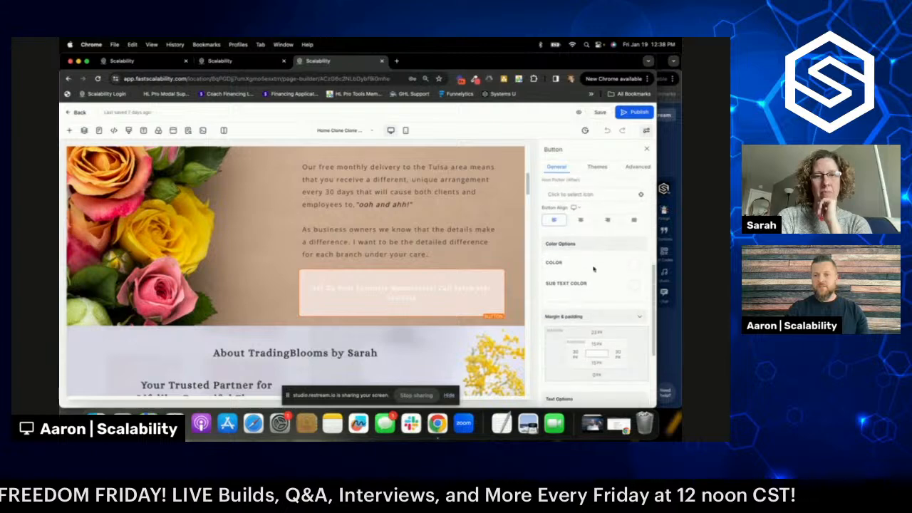
pyautogui.scroll(-5, 590, 278)
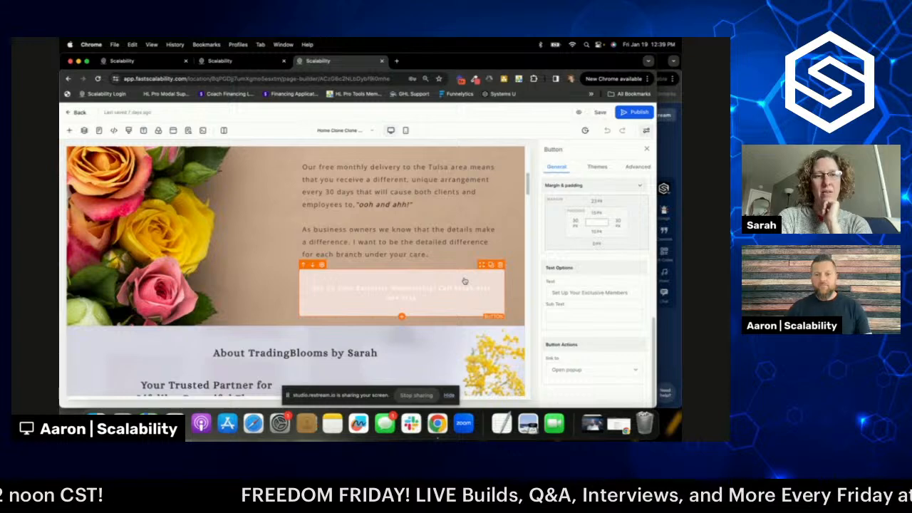
# - Relabel the membership button 'YES, I WANT A UNIQUE ARRANGEMENT'
pyautogui.tripleClick(576, 292)
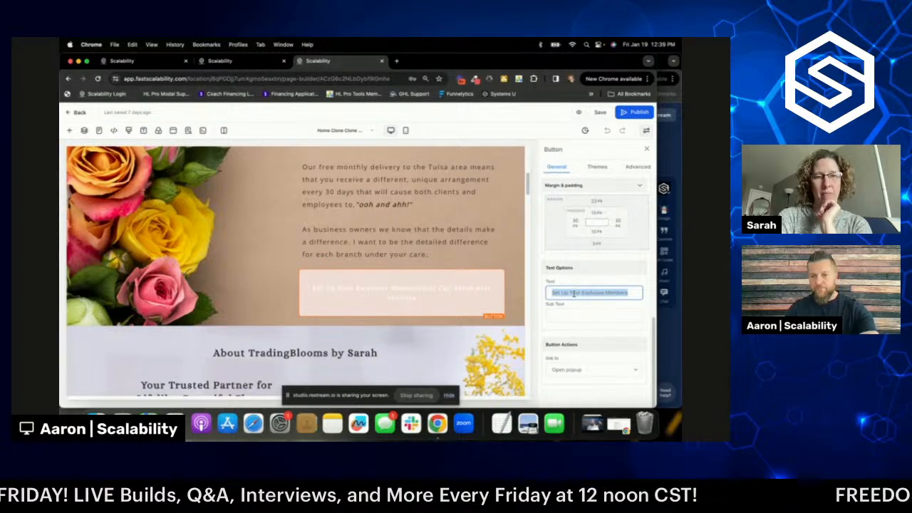
pyautogui.write('yes')
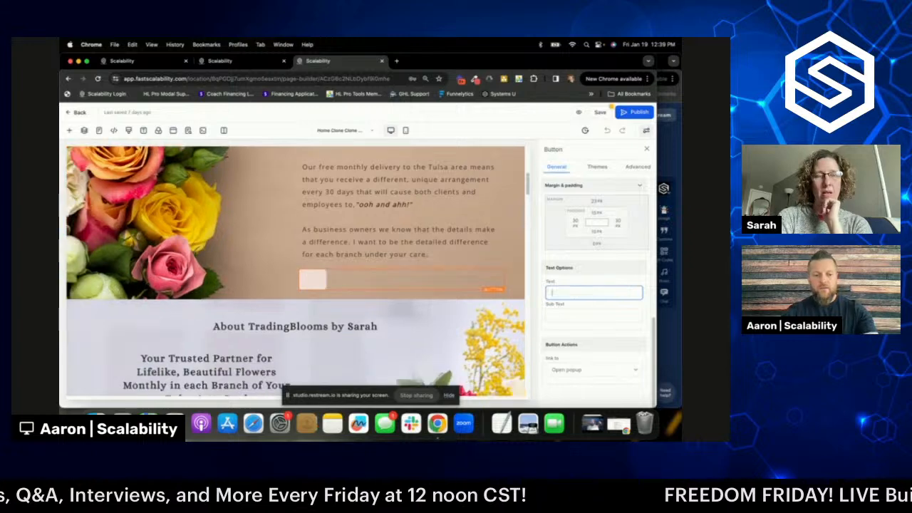
pyautogui.write(',')
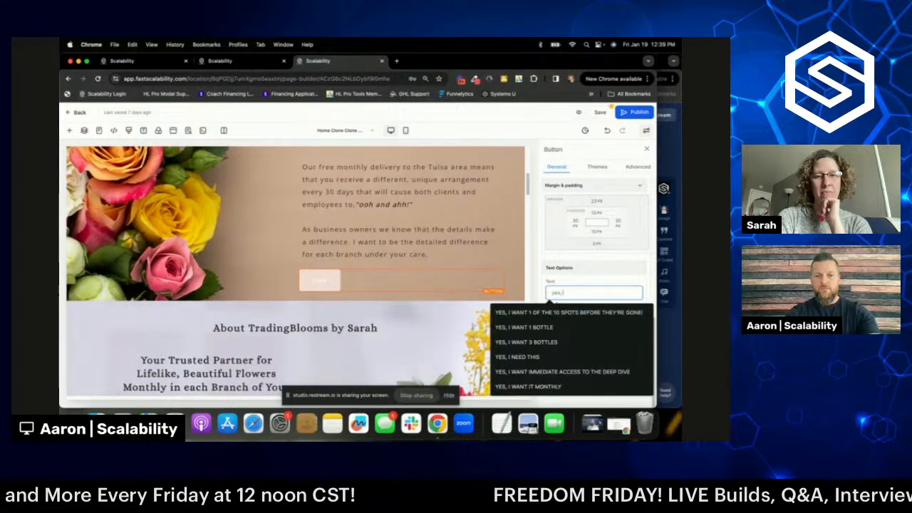
pyautogui.press('BackSpace')
pyautogui.press('BackSpace')
pyautogui.press('BackSpace')
pyautogui.press('BackSpace')
pyautogui.write('YES')
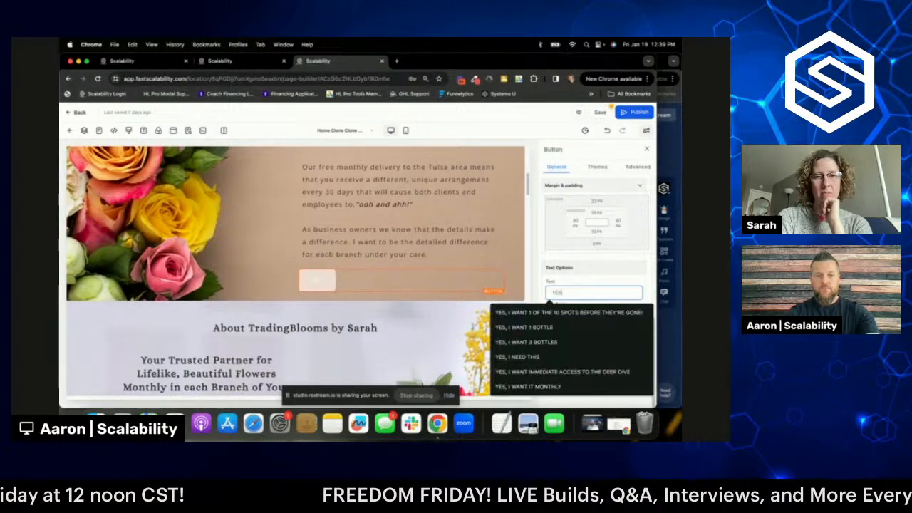
pyautogui.write(', I')
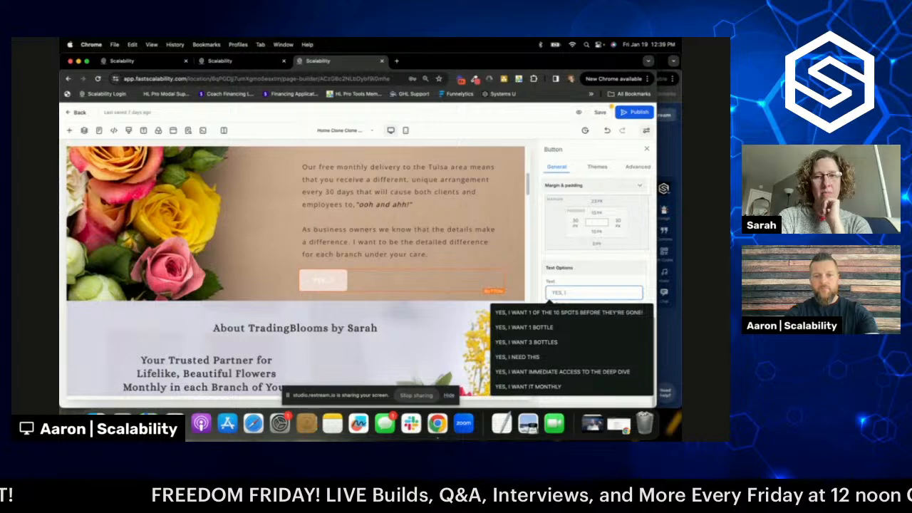
pyautogui.write(' W')
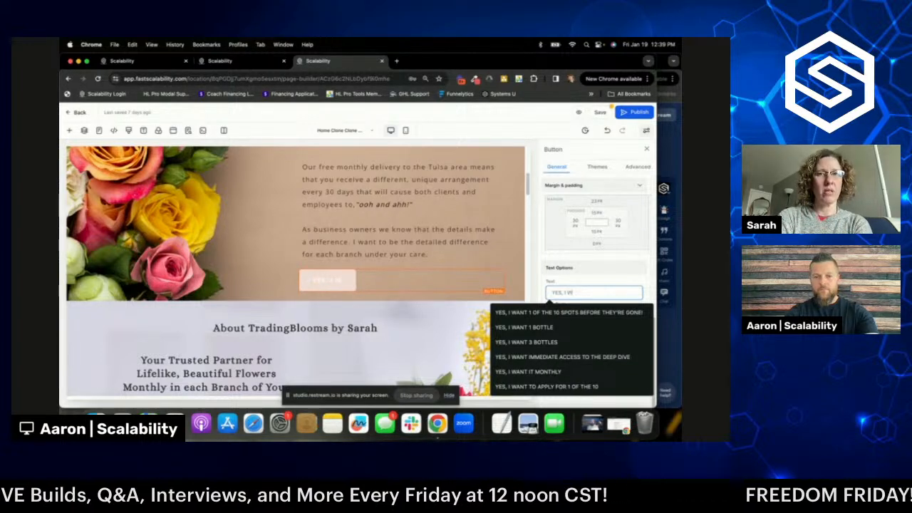
pyautogui.write('ANT A')
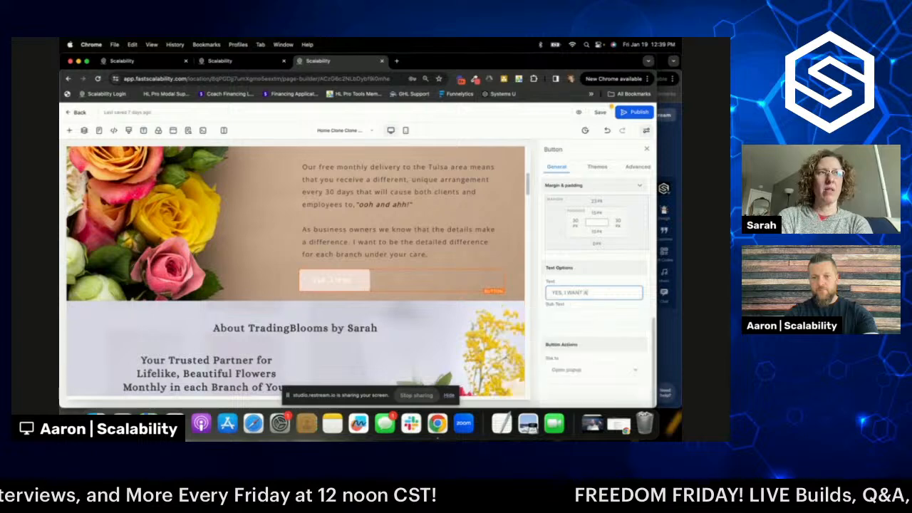
pyautogui.write(' UNIQUE')
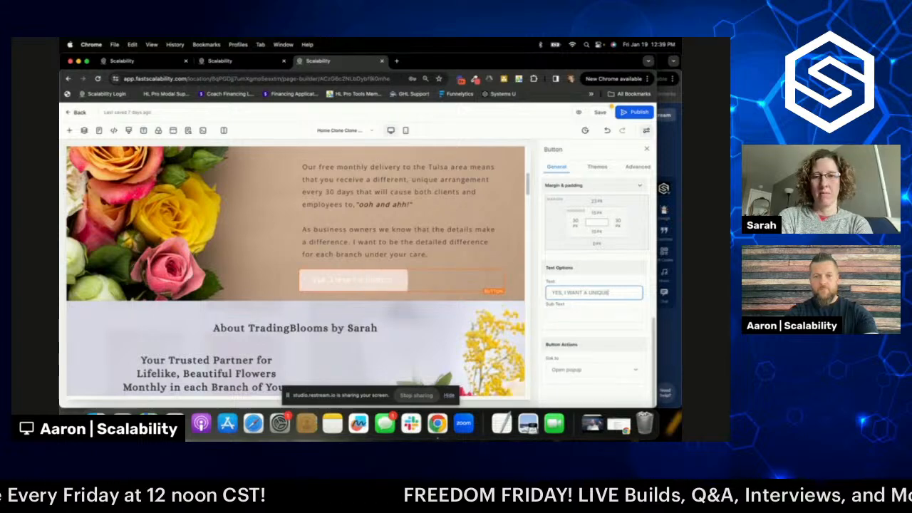
pyautogui.write(' ARRANGEMENTS')
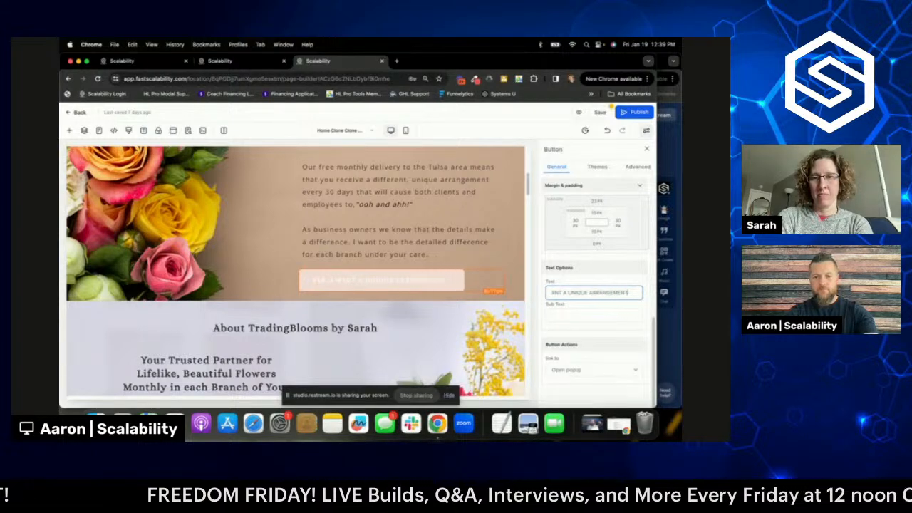
pyautogui.press('BackSpace')
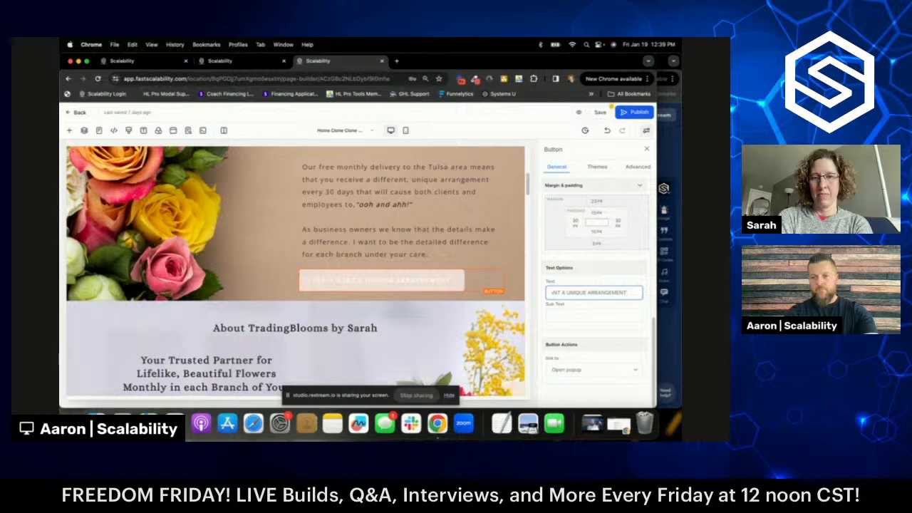
pyautogui.write('F')
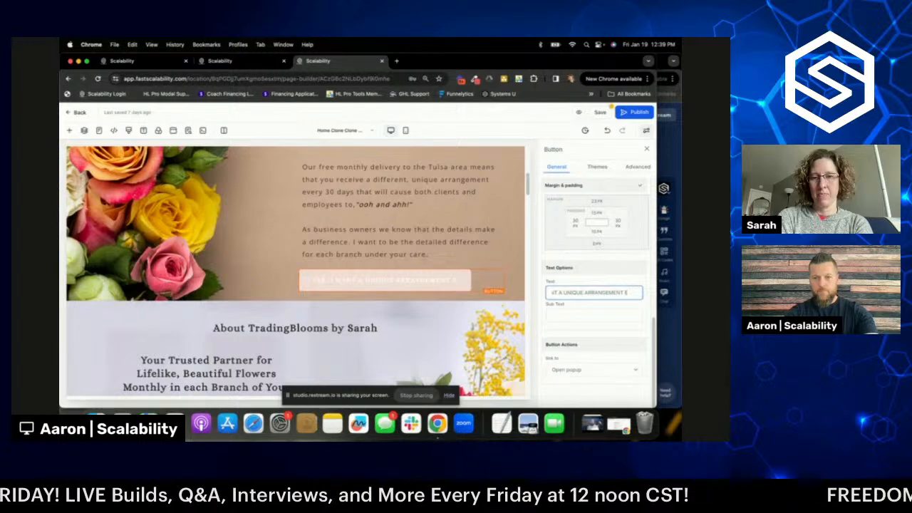
pyautogui.press('BackSpace')
pyautogui.press('BackSpace')
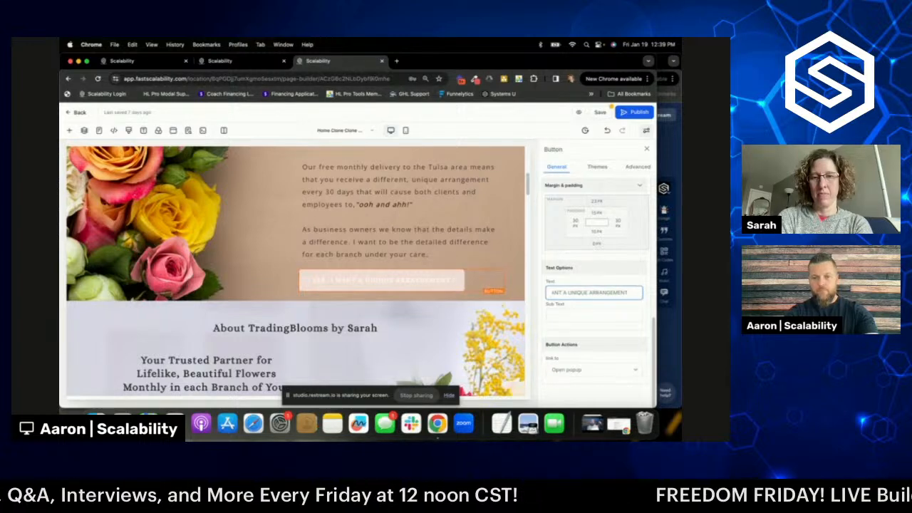
pyautogui.click(580, 315)
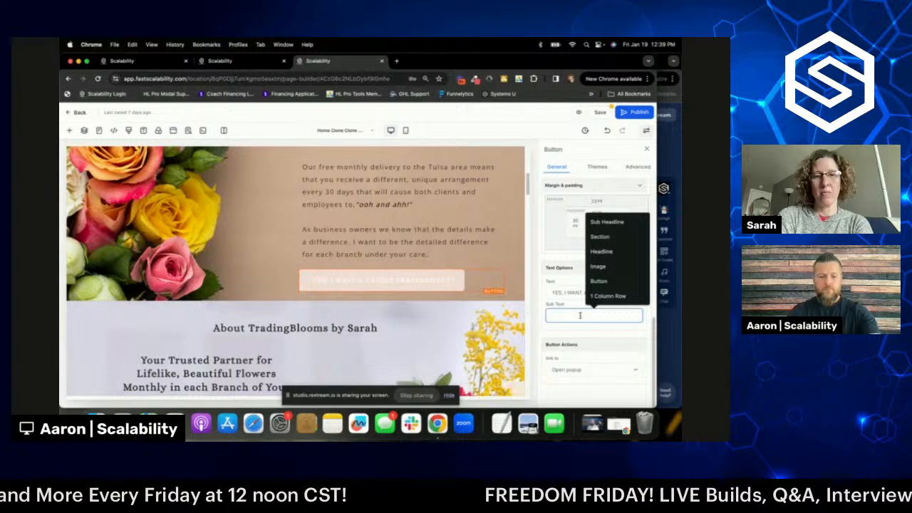
# - Add the subtext 'Delivered Monthly To My Office!' beneath the button's main label
pyautogui.write('Del')
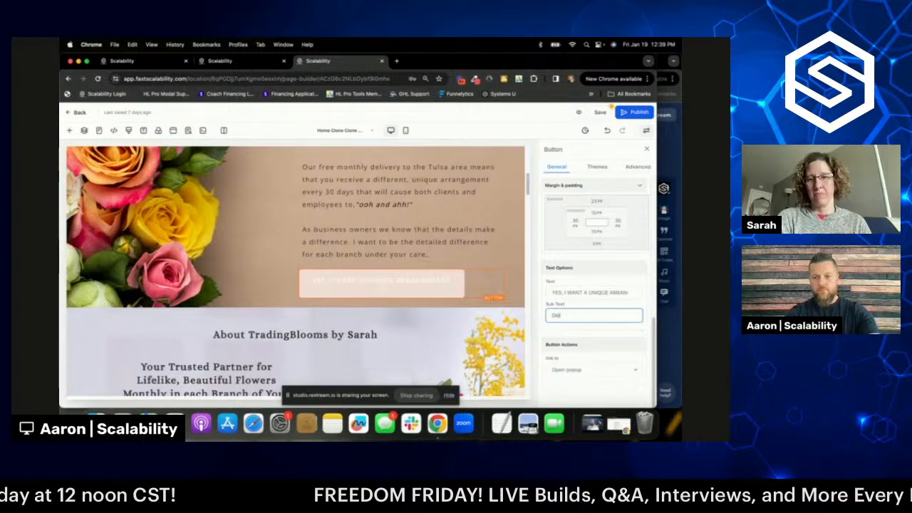
pyautogui.write('ivered Monthly To M')
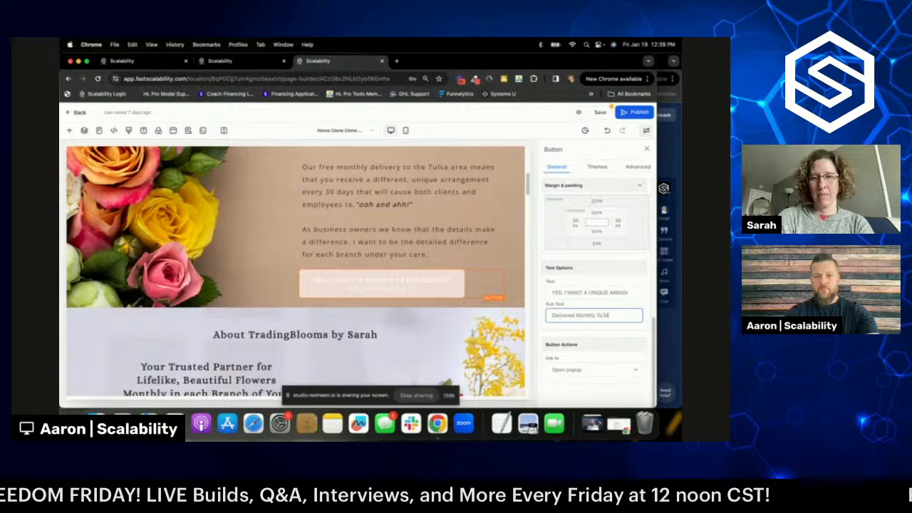
pyautogui.write('y Office!')
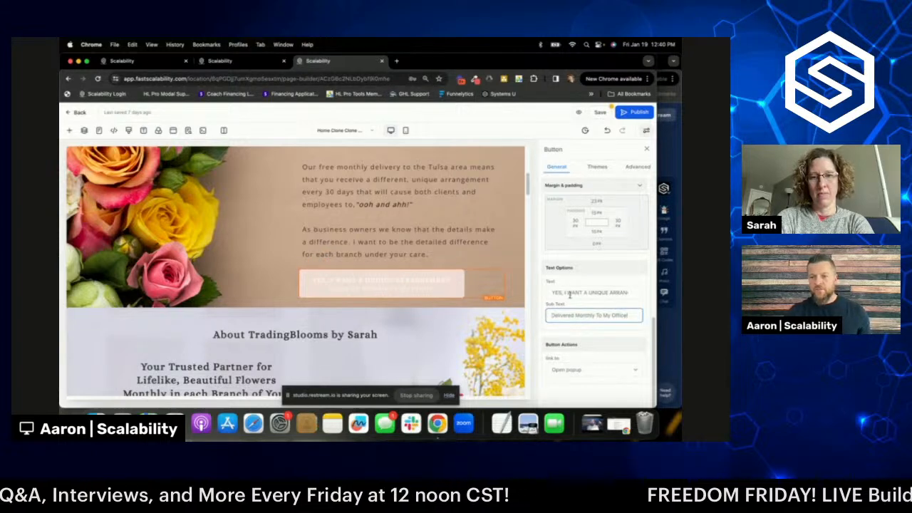
pyautogui.scroll(5, 616, 334)
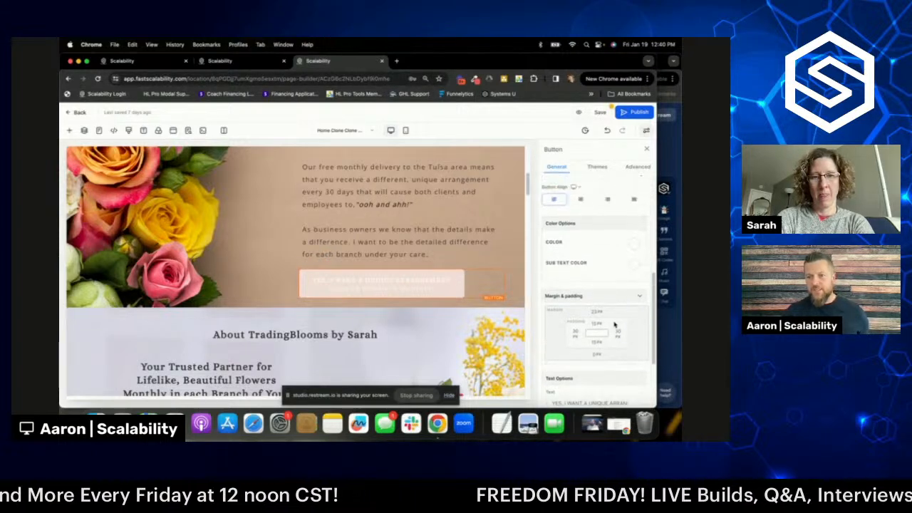
pyautogui.scroll(6, 614, 324)
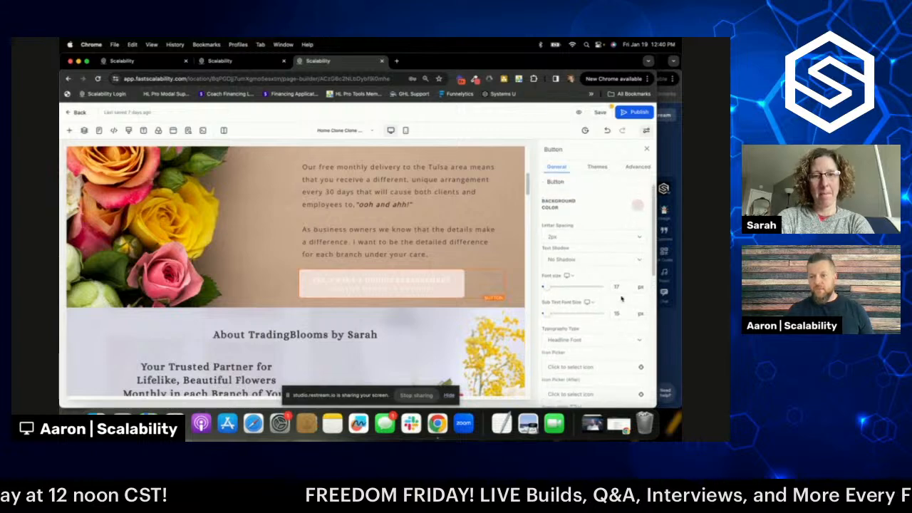
pyautogui.click(638, 224)
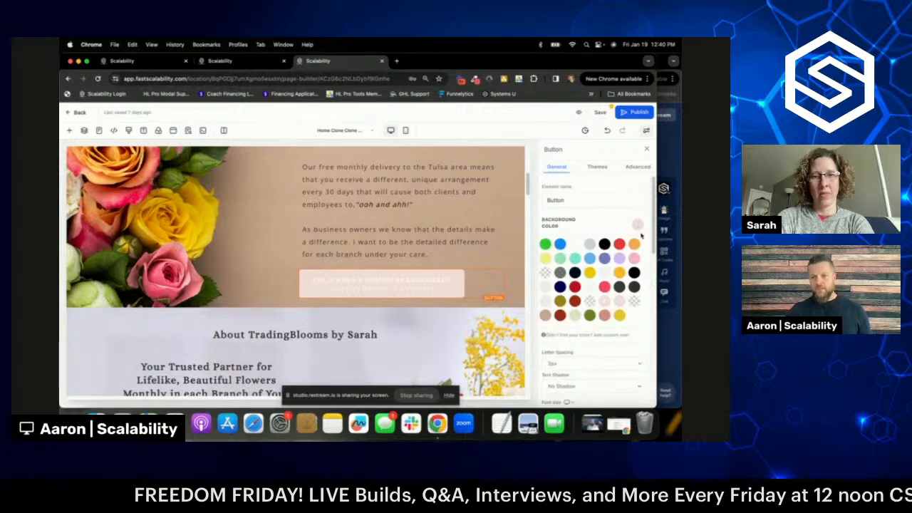
# - Try blue and light blue button backgrounds, settle on light blue, and start a custom colour
pyautogui.scroll(2, 399, 285)
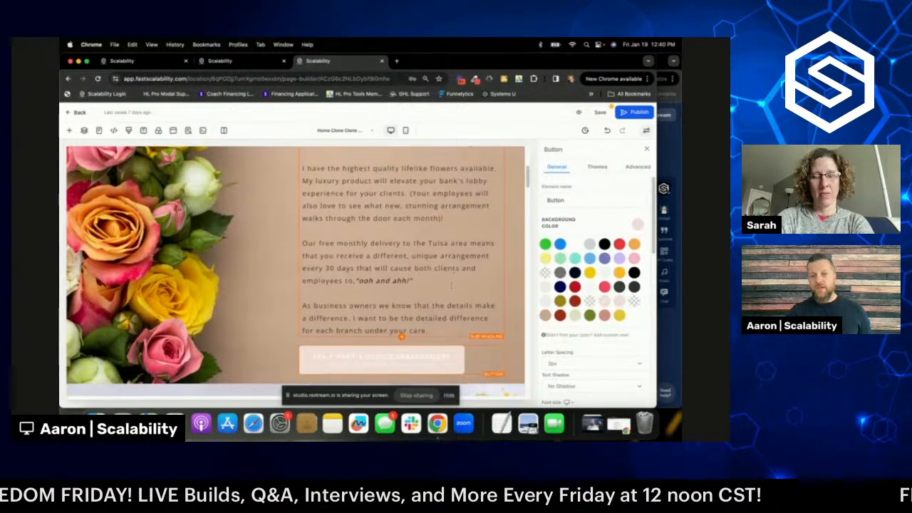
pyautogui.scroll(-1, 399, 285)
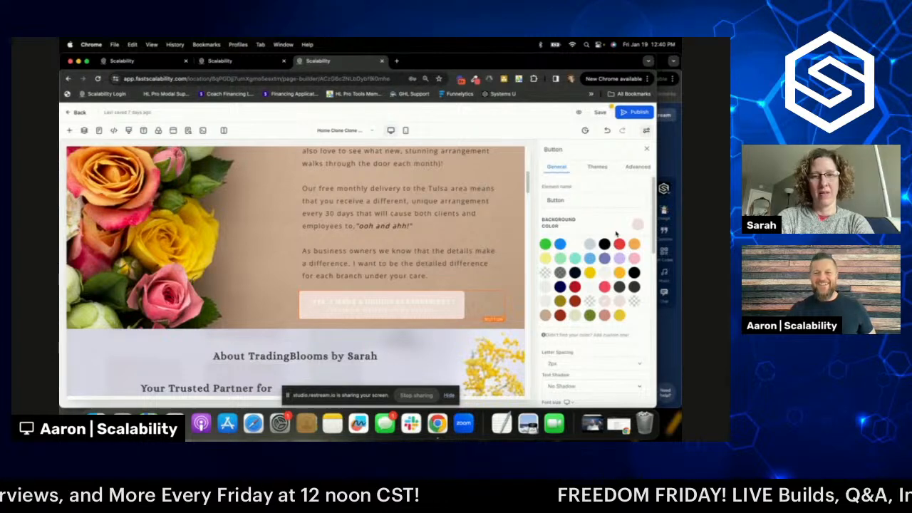
pyautogui.click(560, 243)
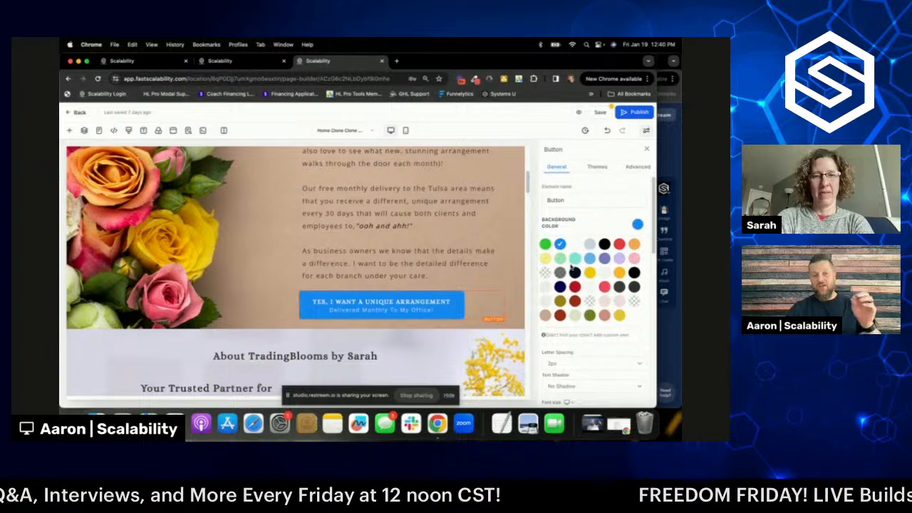
pyautogui.click(590, 260)
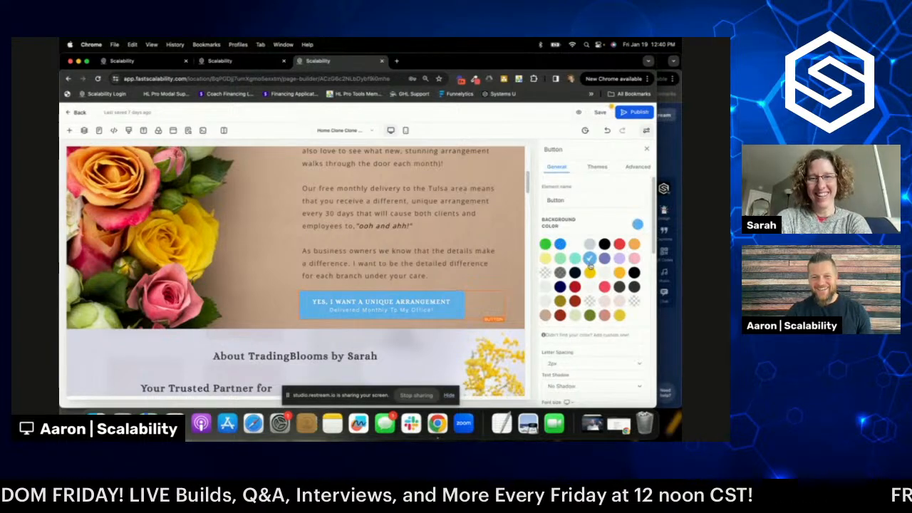
pyautogui.click(561, 245)
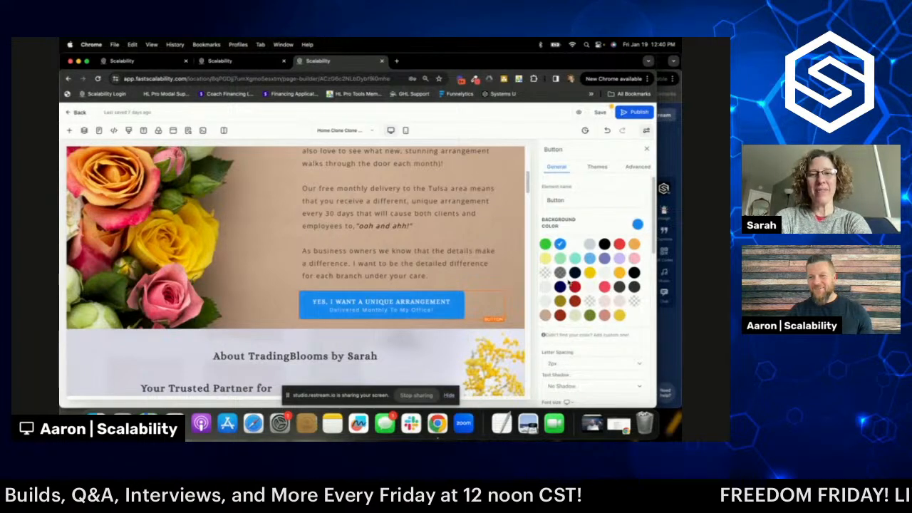
pyautogui.scroll(1, 442, 301)
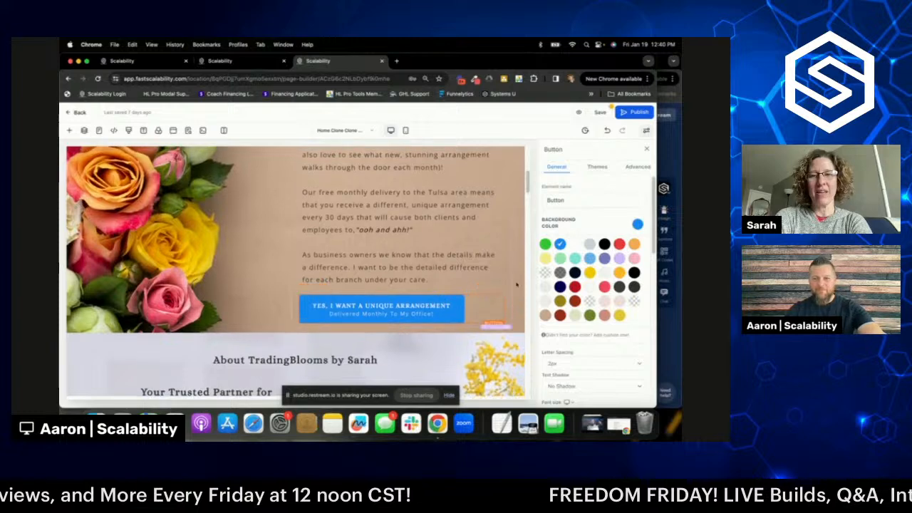
pyautogui.click(590, 260)
pyautogui.scroll(-2, 598, 271)
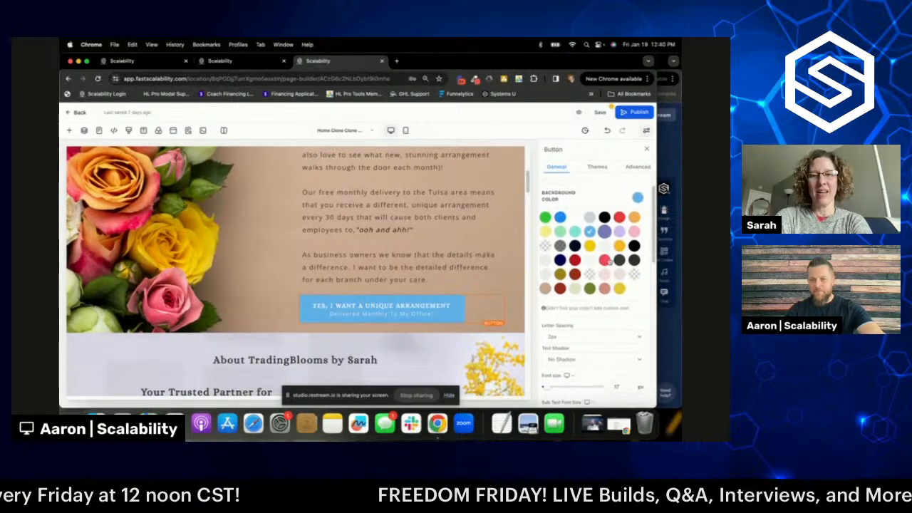
pyautogui.click(602, 296)
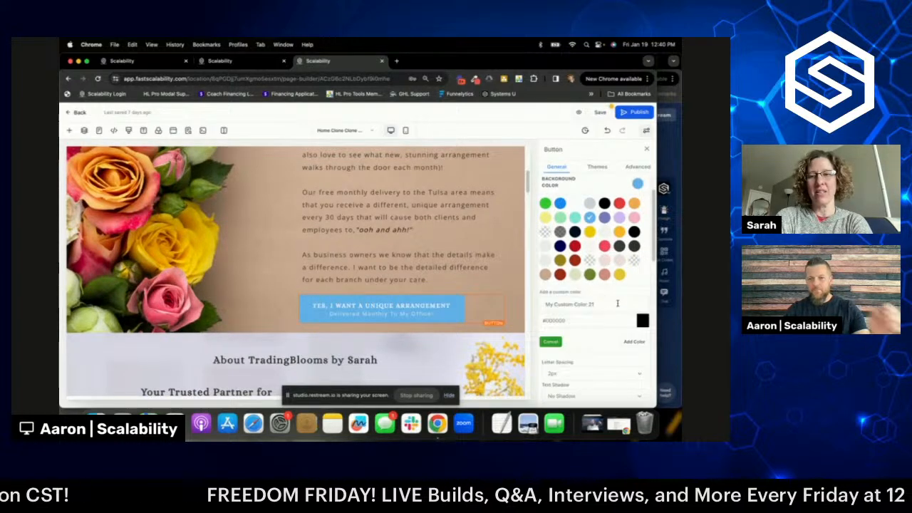
# - Set the new custom colour's hue to blue in the colour picker
pyautogui.click(642, 321)
pyautogui.click(620, 360)
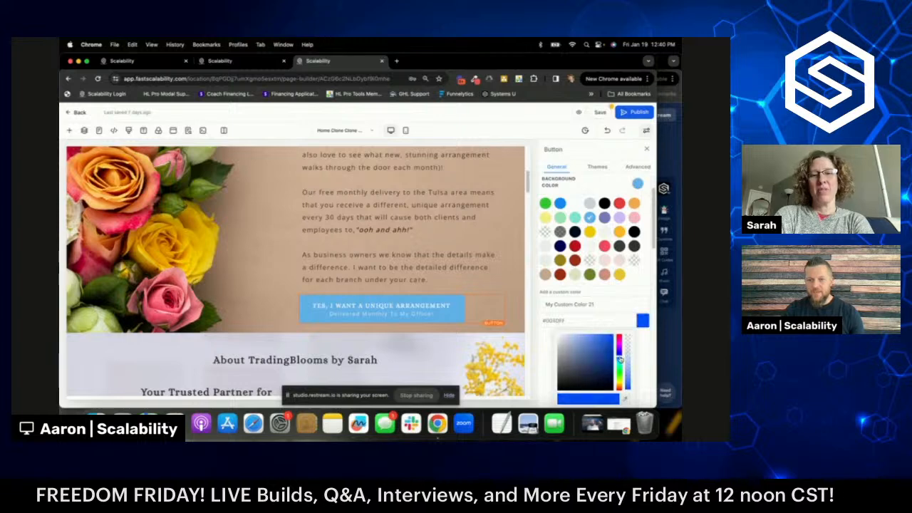
pyautogui.moveTo(619, 360); pyautogui.dragTo(620, 361)
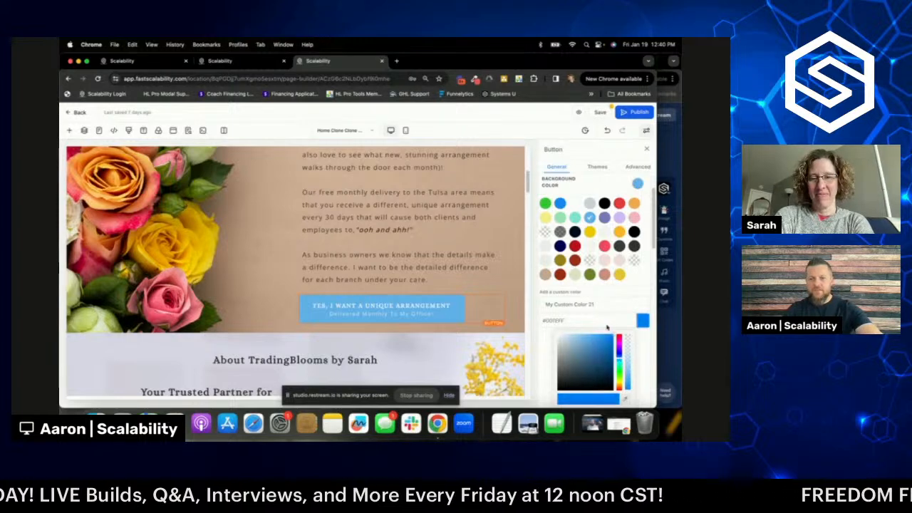
pyautogui.scroll(-1, 607, 327)
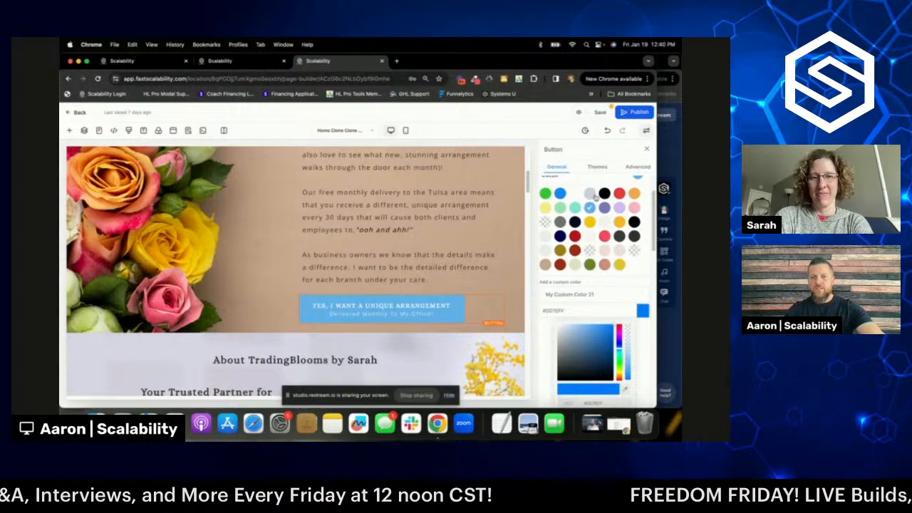
pyautogui.scroll(1, 595, 199)
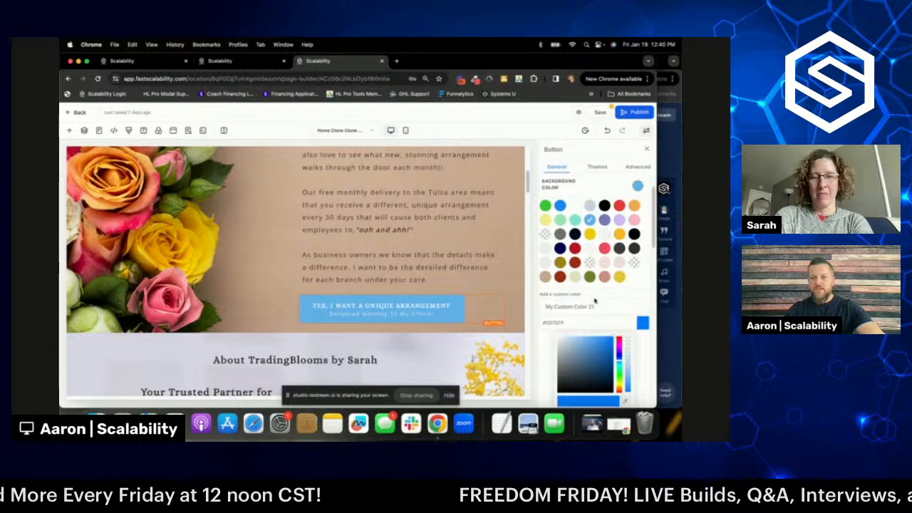
pyautogui.scroll(-3, 585, 285)
pyautogui.scroll(-1, 599, 281)
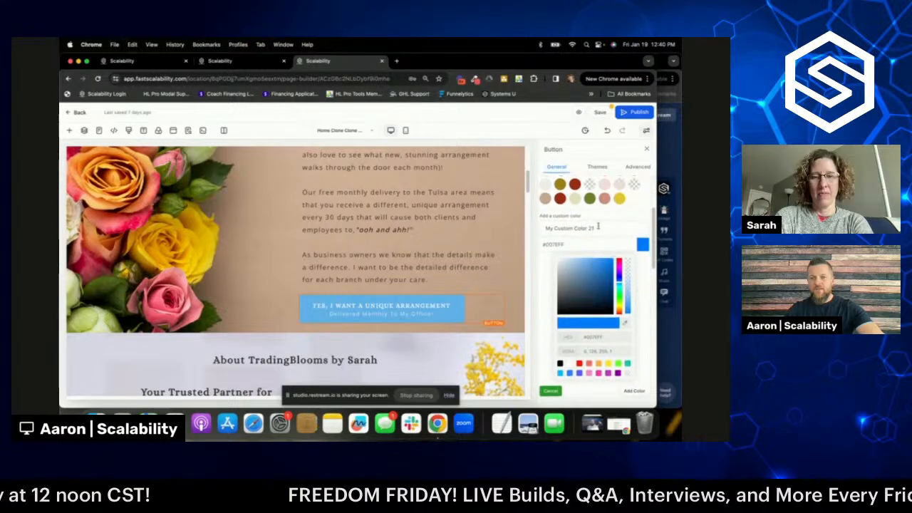
pyautogui.click(642, 249)
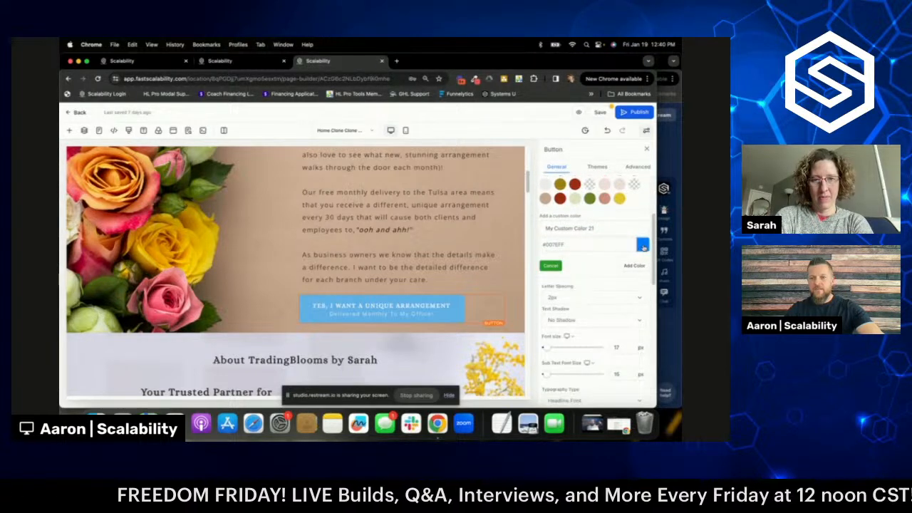
# - Lighten the custom blue to #248CFB and add it as the button background
pyautogui.click(642, 246)
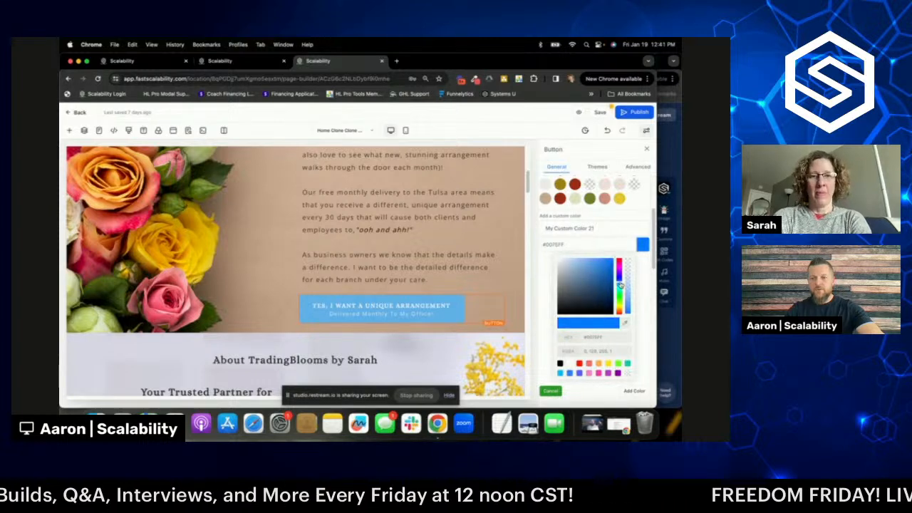
pyautogui.click(609, 266)
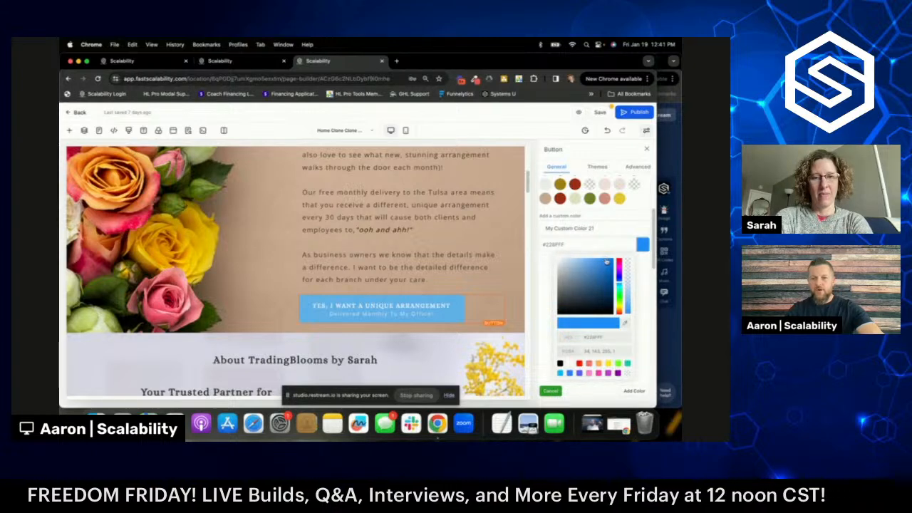
pyautogui.scroll(-2, 633, 302)
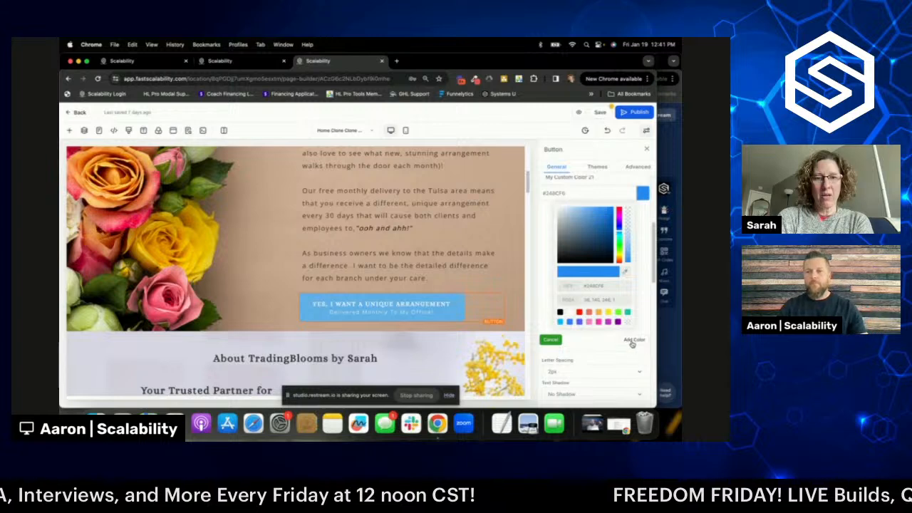
pyautogui.scroll(3, 630, 345)
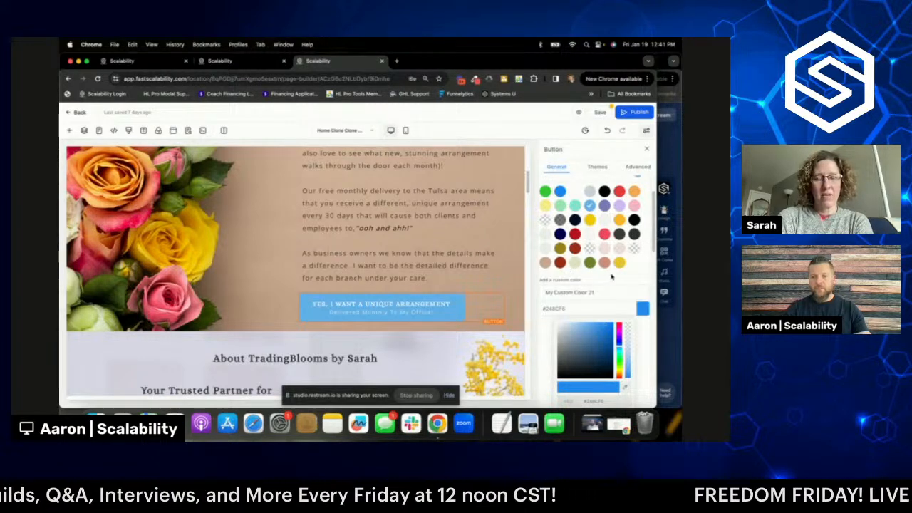
pyautogui.scroll(-3, 612, 277)
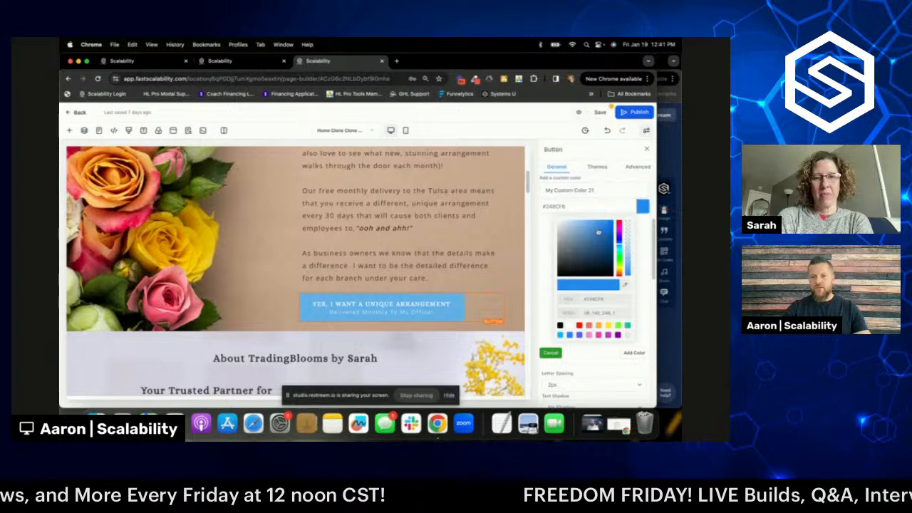
pyautogui.click(634, 356)
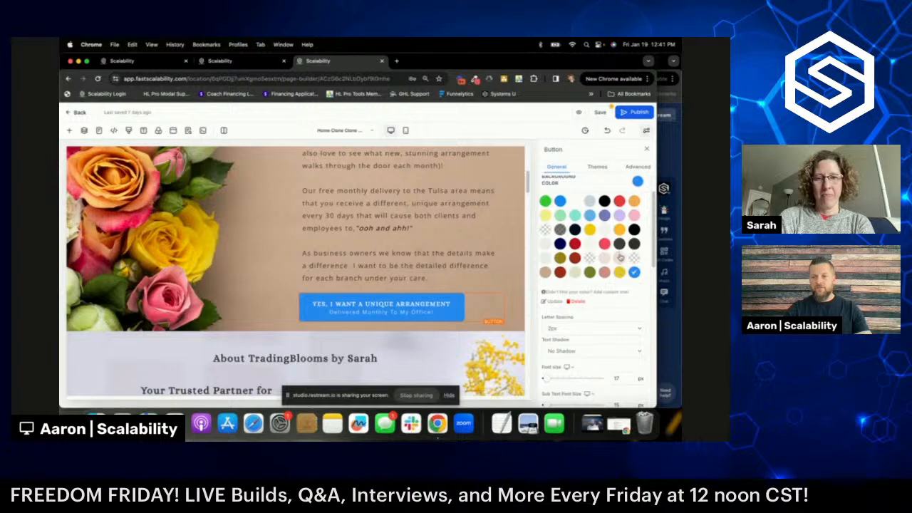
# - Switch the 'YES, I WANT A UNIQUE ARRANGEMENT' button background from dark red to blue
pyautogui.click(560, 271)
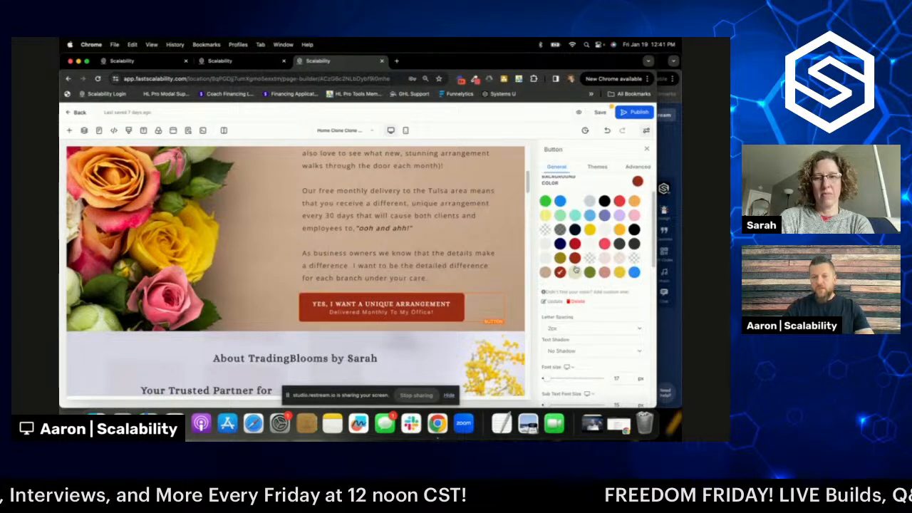
pyautogui.scroll(-3, 306, 270)
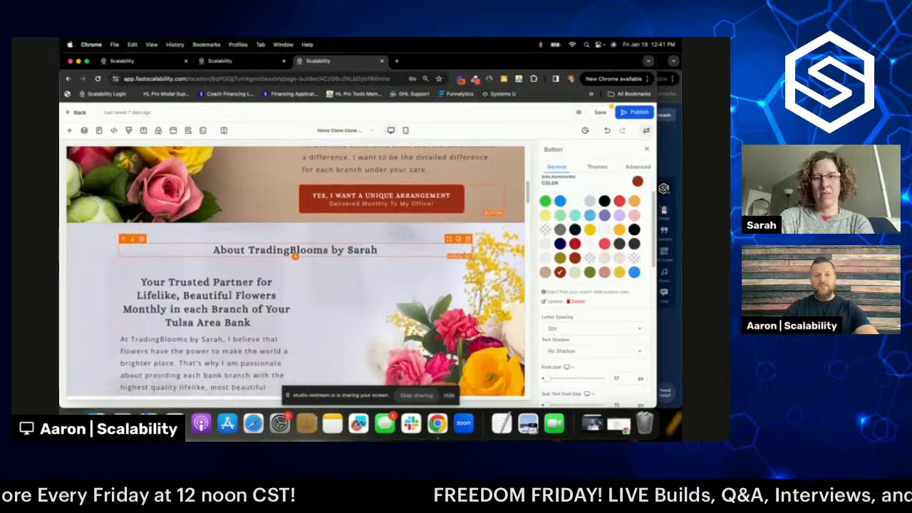
pyautogui.scroll(-4, 295, 270)
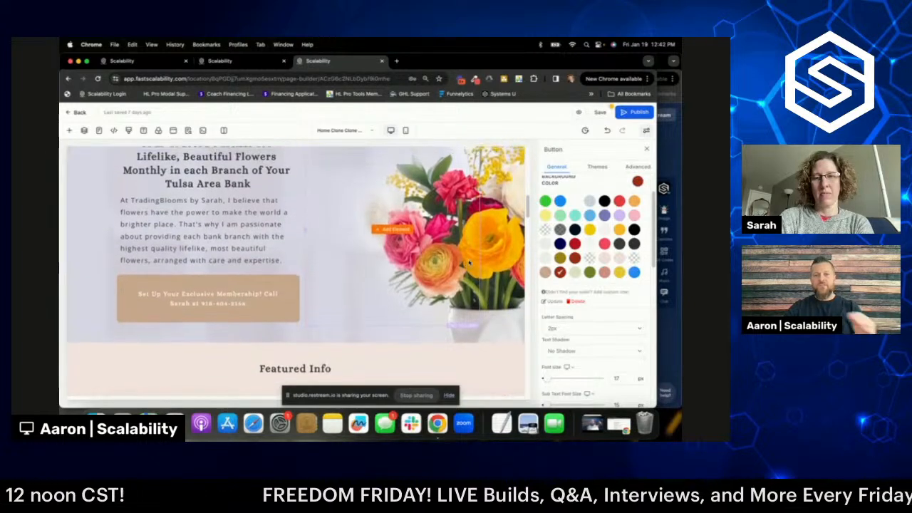
pyautogui.scroll(1, 468, 263)
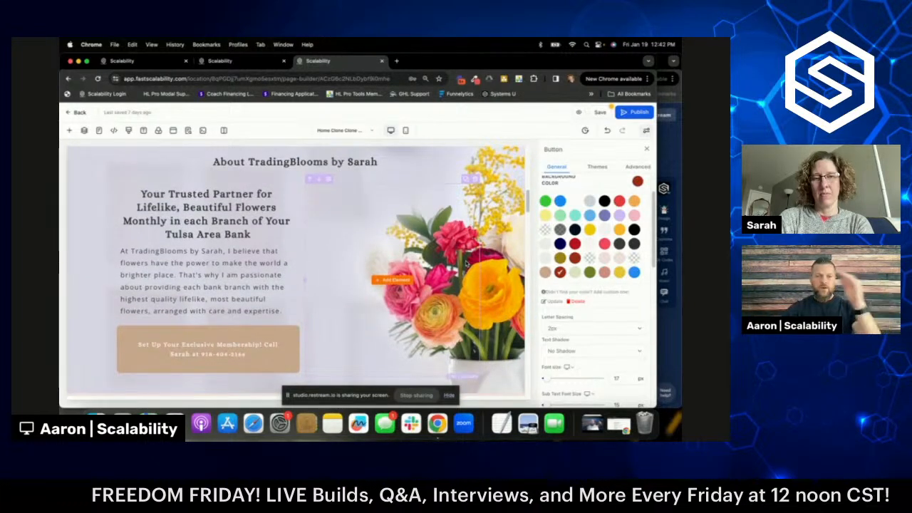
pyautogui.scroll(2, 466, 263)
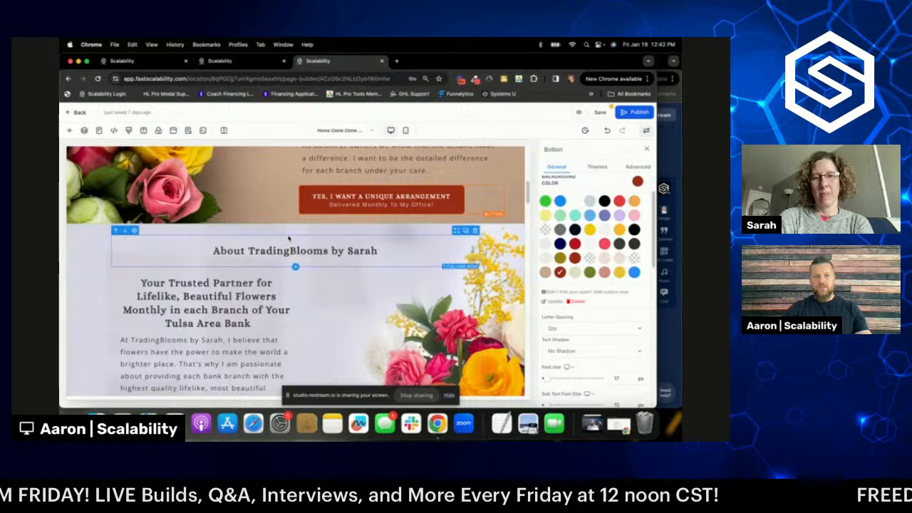
pyautogui.scroll(7, 364, 237)
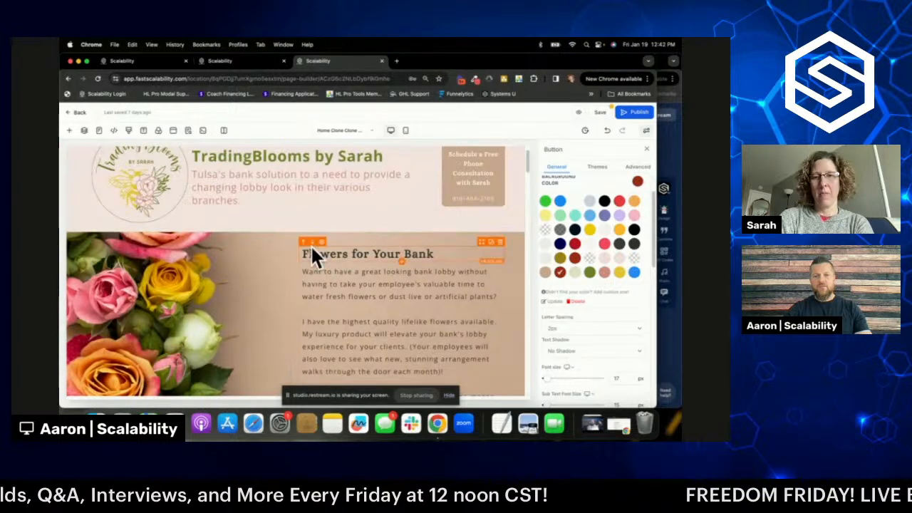
pyautogui.scroll(-5, 316, 254)
pyautogui.scroll(-1, 427, 268)
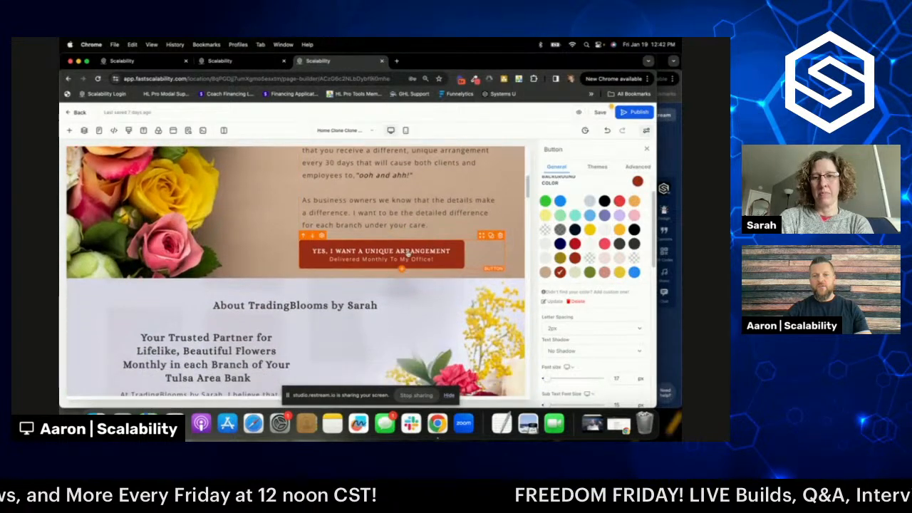
pyautogui.click(634, 272)
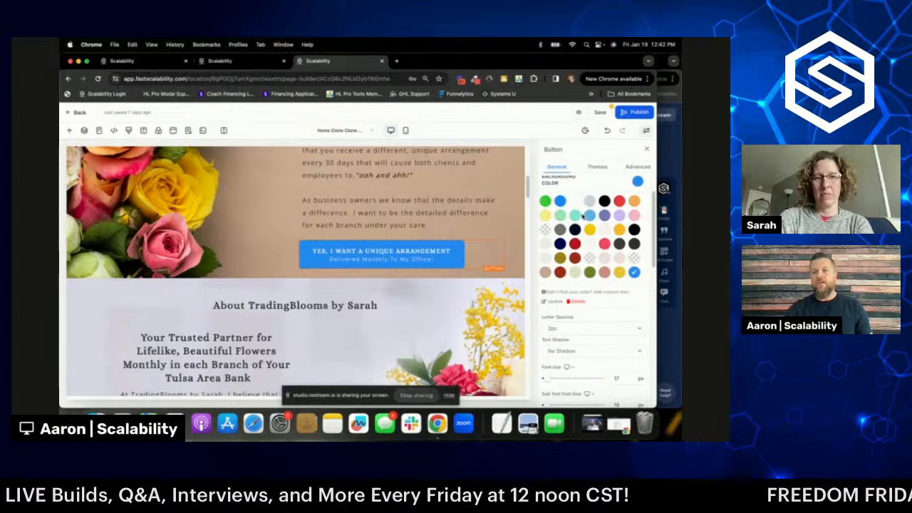
pyautogui.click(639, 167)
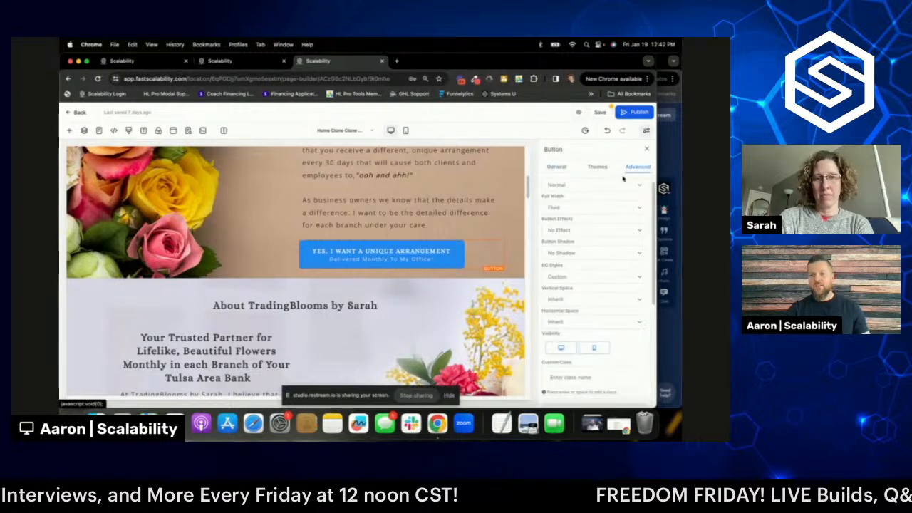
# - Round the blue arrangement button's corners with a 50px border radius
pyautogui.scroll(-5, 591, 267)
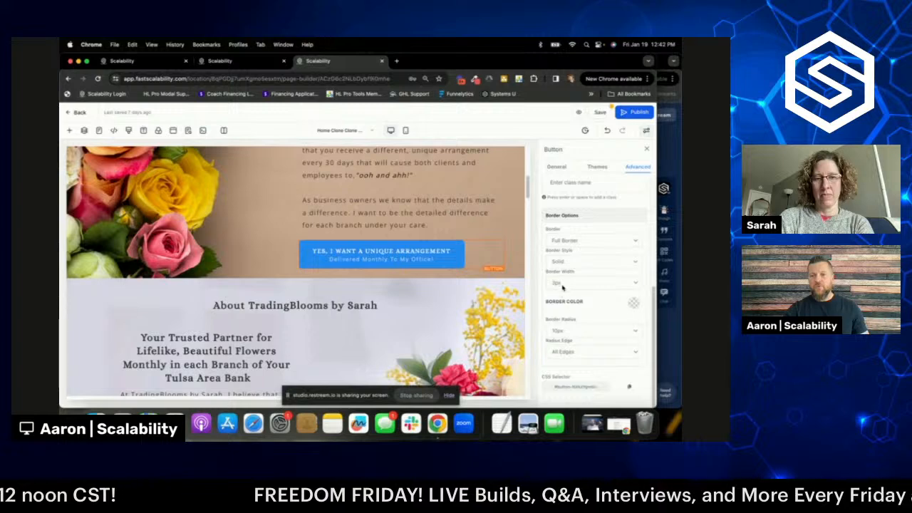
pyautogui.click(563, 332)
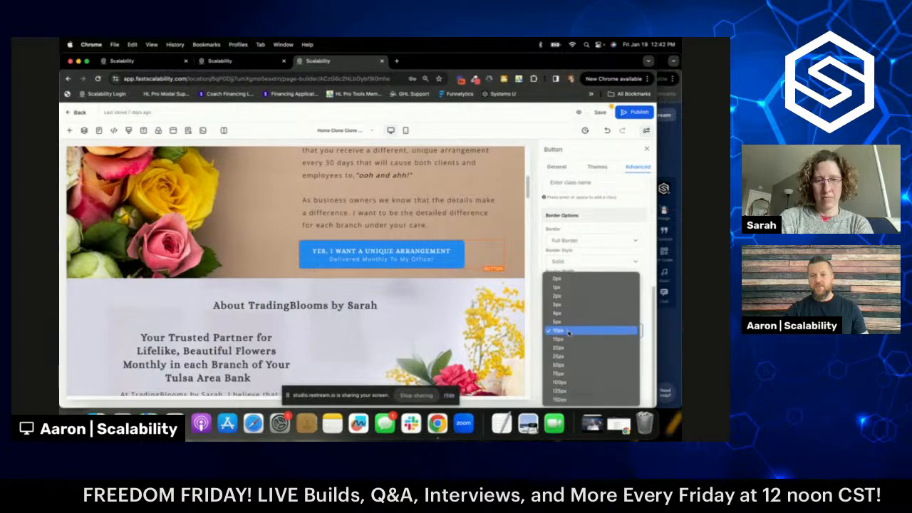
pyautogui.click(570, 365)
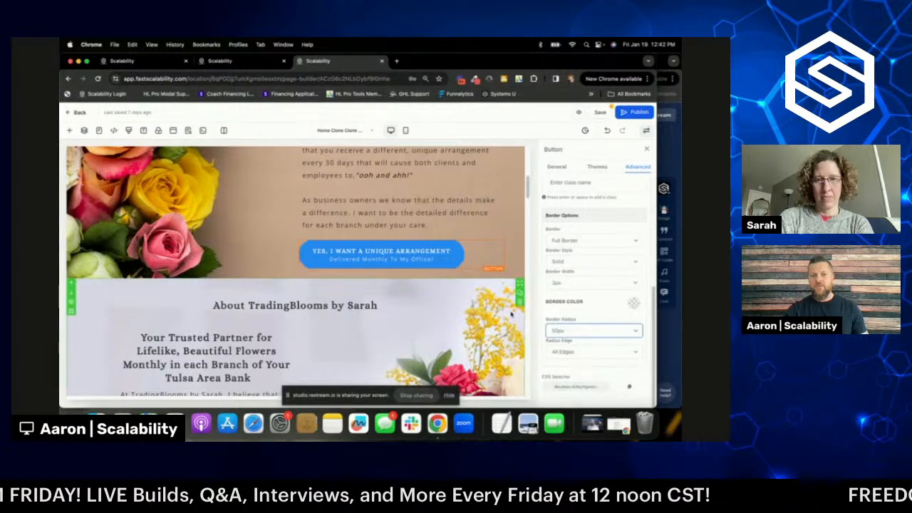
pyautogui.click(266, 261)
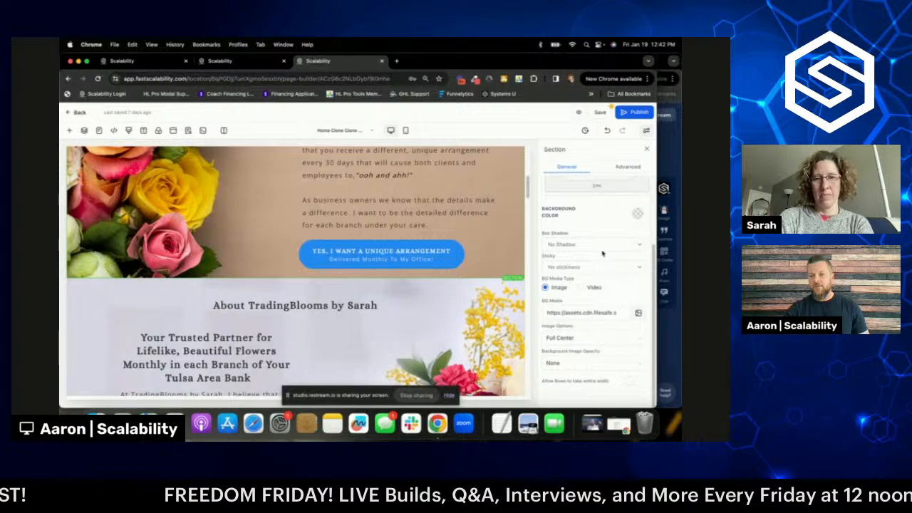
# - Give the arrangement button the Elevate (Hover) effect and a Mid Shadow
pyautogui.scroll(3, 602, 253)
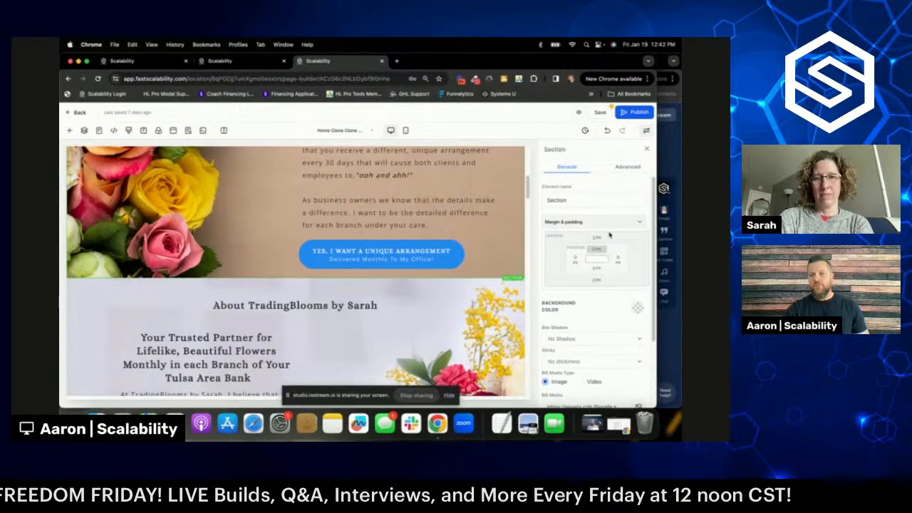
pyautogui.click(628, 166)
pyautogui.click(389, 251)
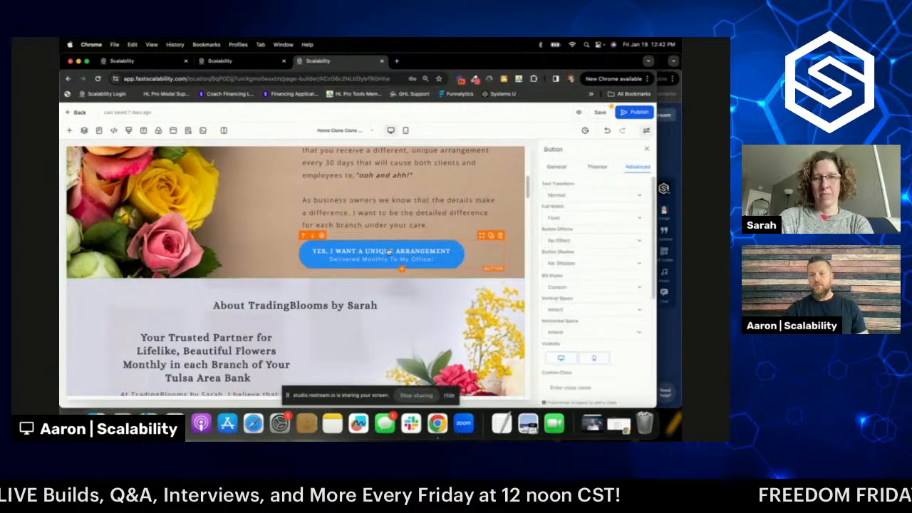
pyautogui.click(562, 242)
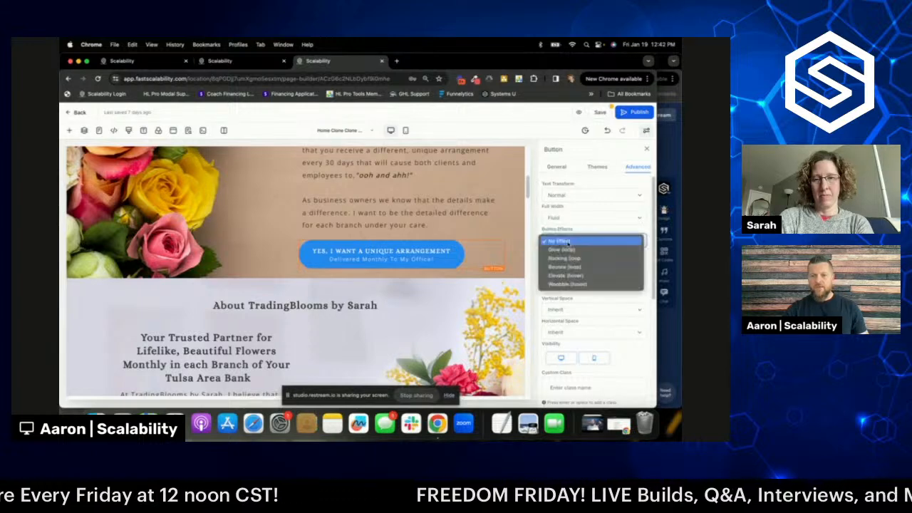
pyautogui.click(577, 275)
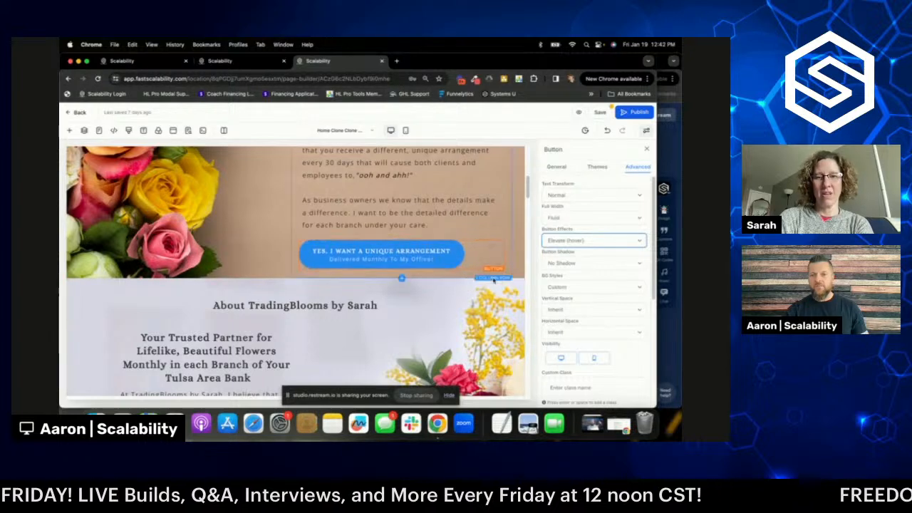
pyautogui.click(569, 264)
pyautogui.click(570, 281)
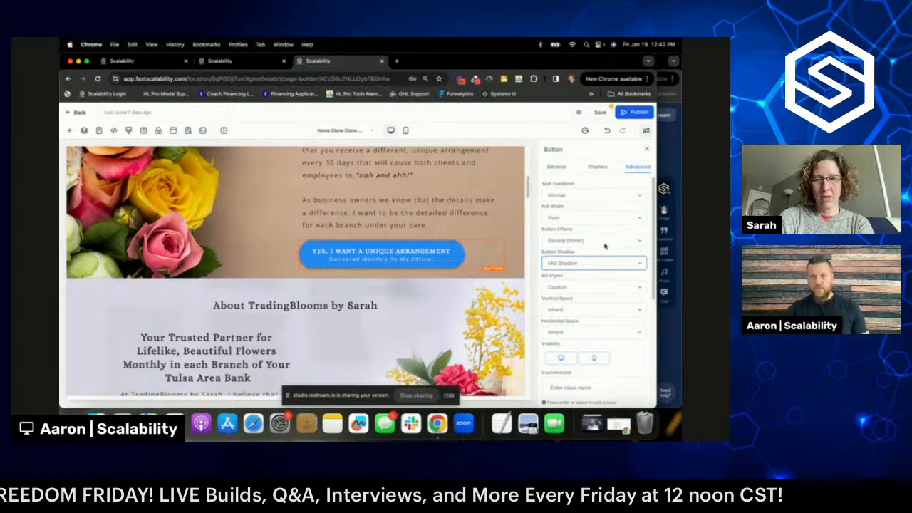
# - Return to the button's General settings and select the About TradingBlooms section
pyautogui.scroll(-1, 605, 246)
pyautogui.click(557, 167)
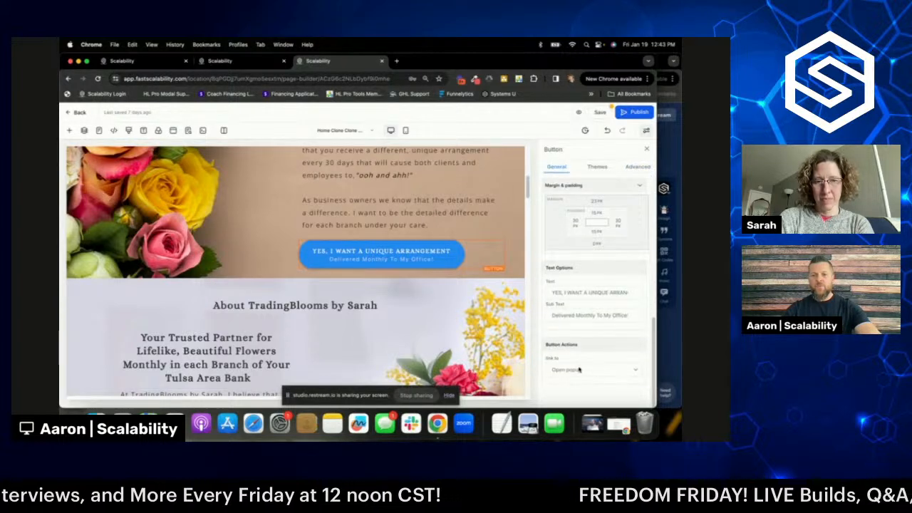
pyautogui.click(456, 285)
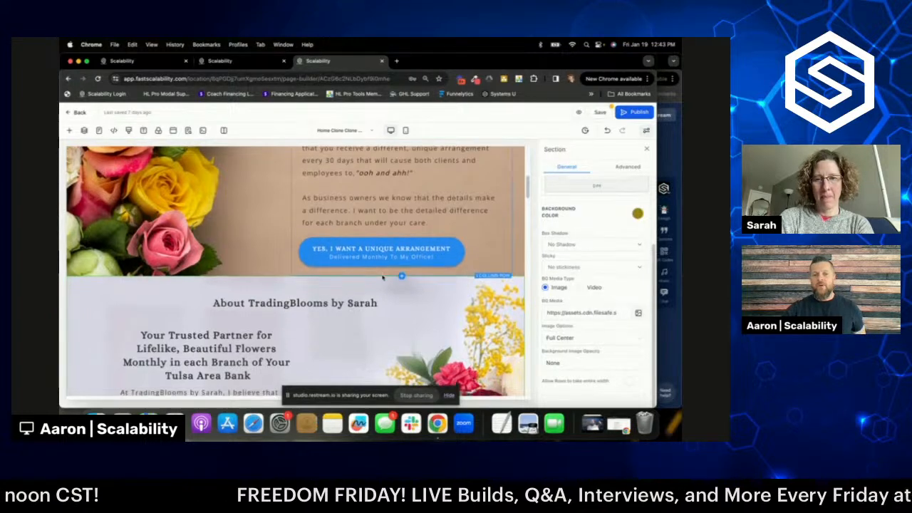
pyautogui.scroll(-5, 383, 278)
pyautogui.scroll(3, 365, 313)
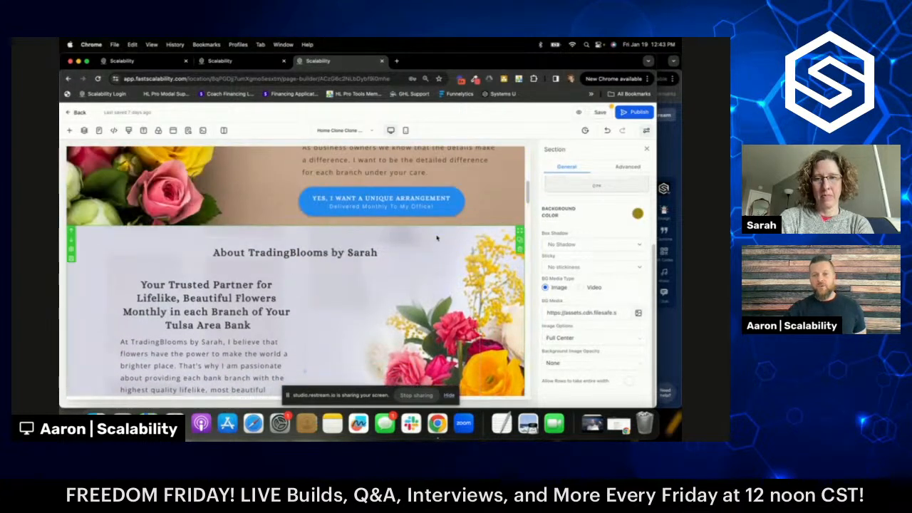
pyautogui.scroll(2, 437, 238)
# - Duplicate the arrangement button and drag the copy beneath the About paragraph
pyautogui.click(490, 246)
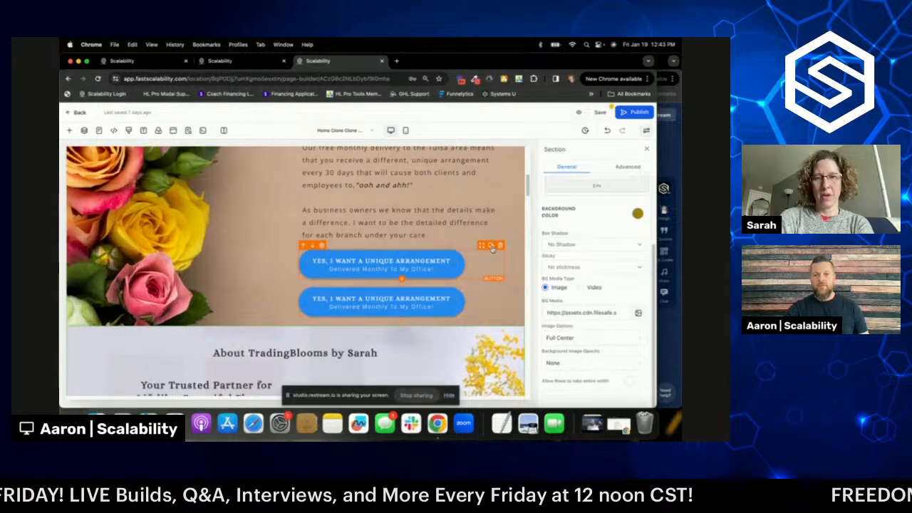
pyautogui.scroll(-4, 492, 248)
pyautogui.moveTo(479, 157); pyautogui.dragTo(298, 326)
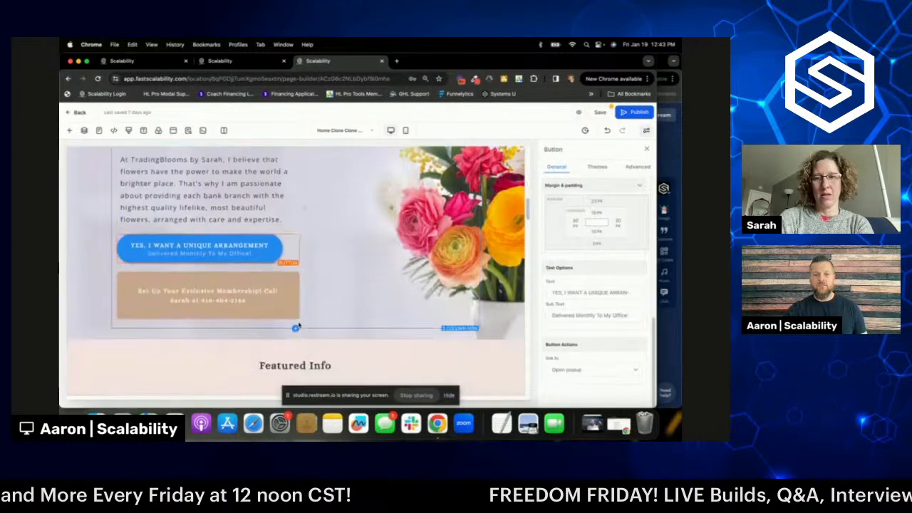
# - Delete the tan membership button and look over the updated page
pyautogui.click(295, 269)
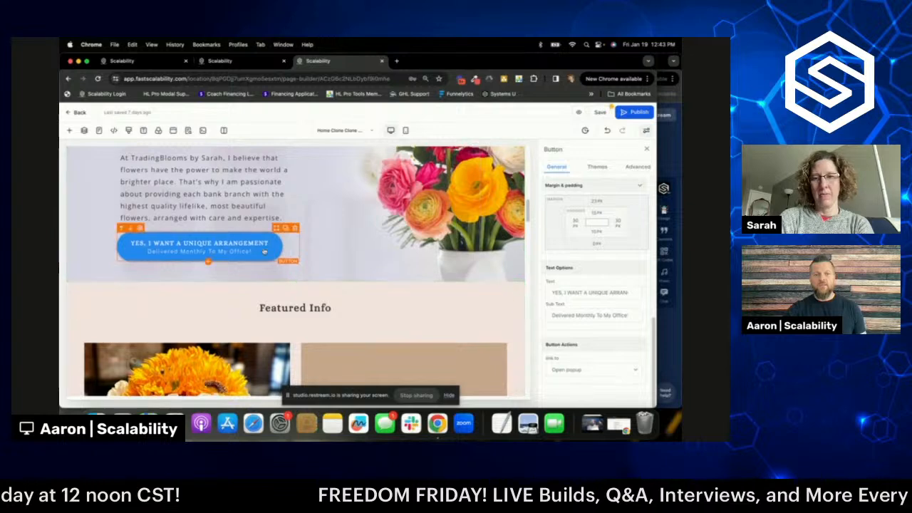
pyautogui.scroll(2, 265, 252)
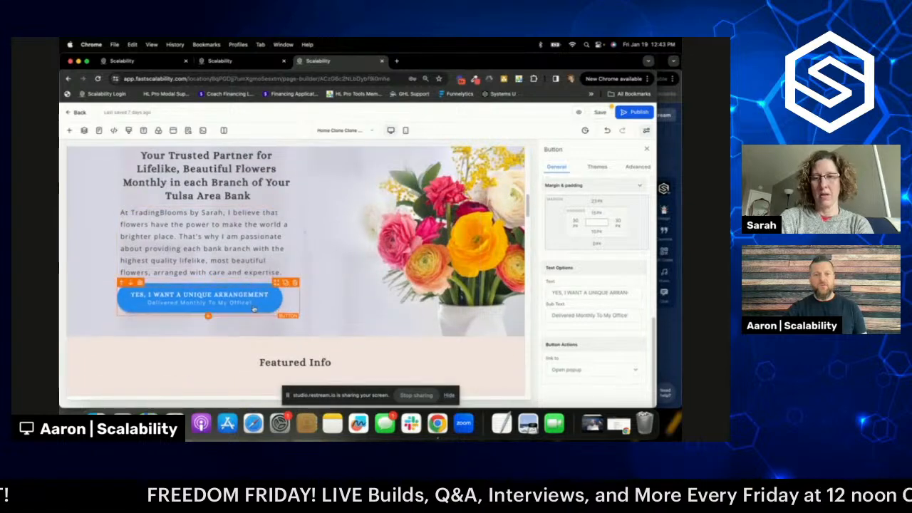
pyautogui.scroll(-5, 255, 309)
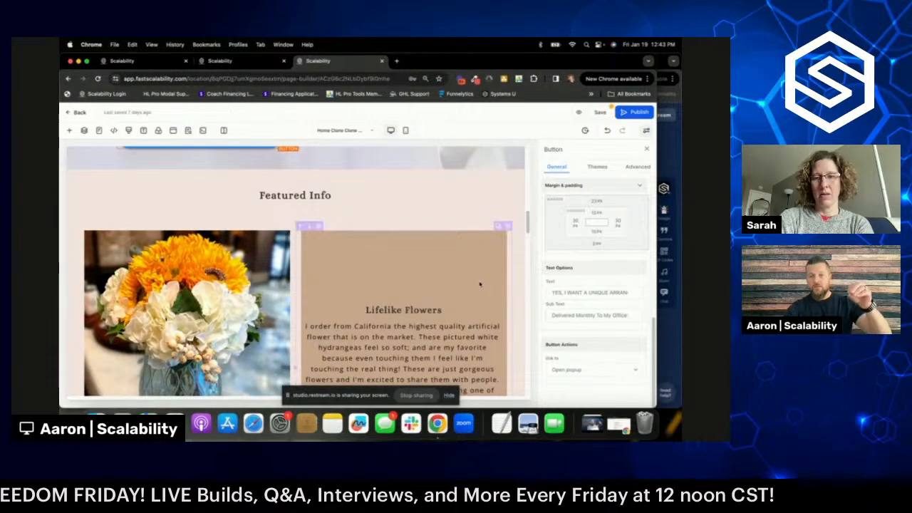
pyautogui.scroll(10, 480, 284)
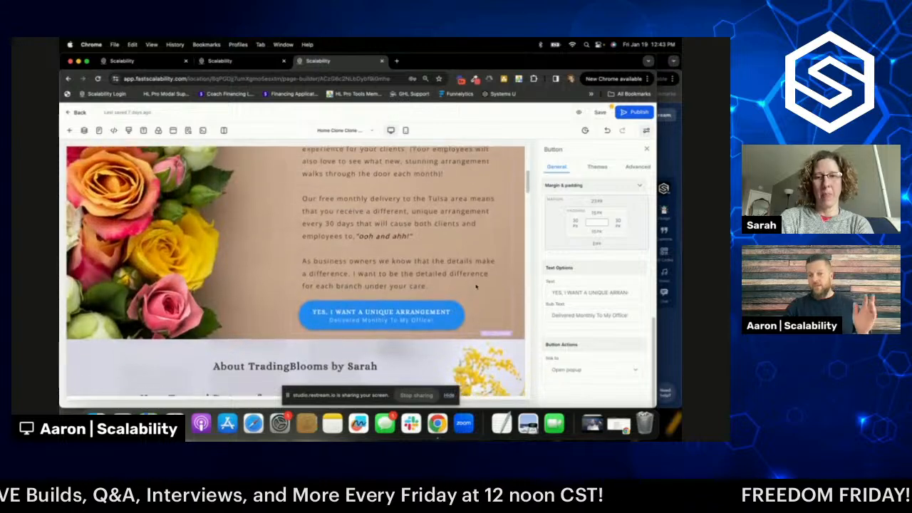
pyautogui.scroll(1, 476, 287)
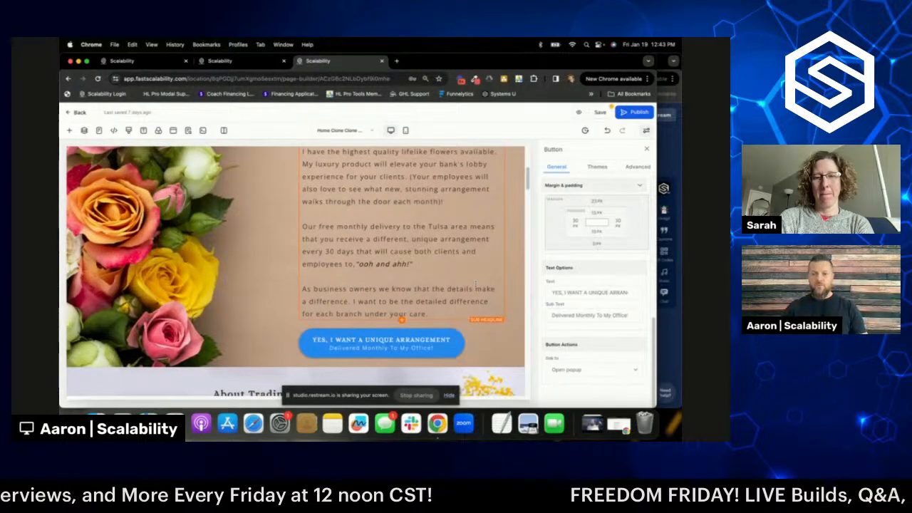
pyautogui.scroll(1, 489, 283)
pyautogui.scroll(-2, 428, 313)
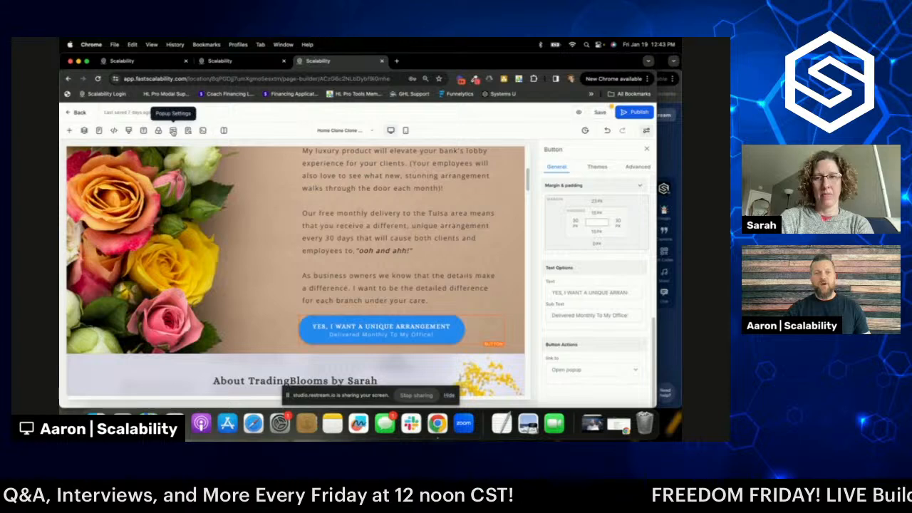
# - Delete the popup's founders-deal headline, lifelike blooms discount paragraph and old contact form
pyautogui.click(173, 132)
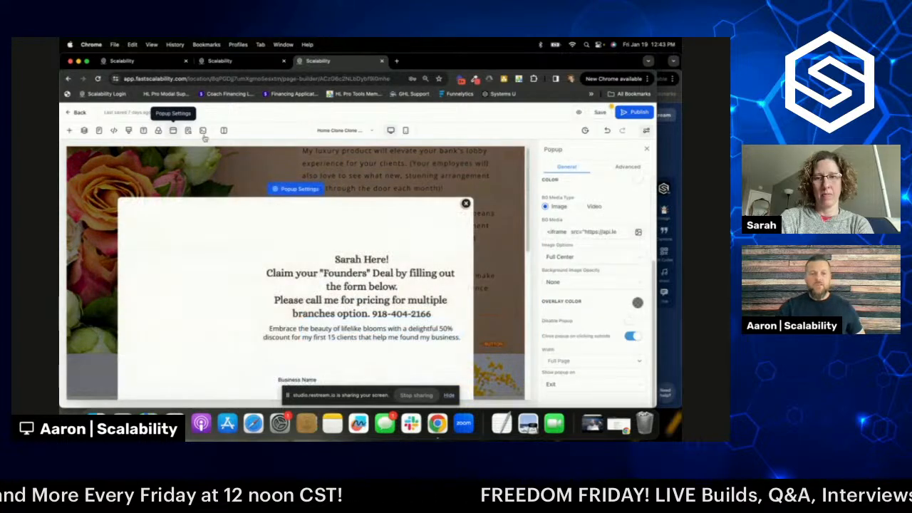
pyautogui.scroll(-5, 406, 232)
pyautogui.scroll(3, 410, 237)
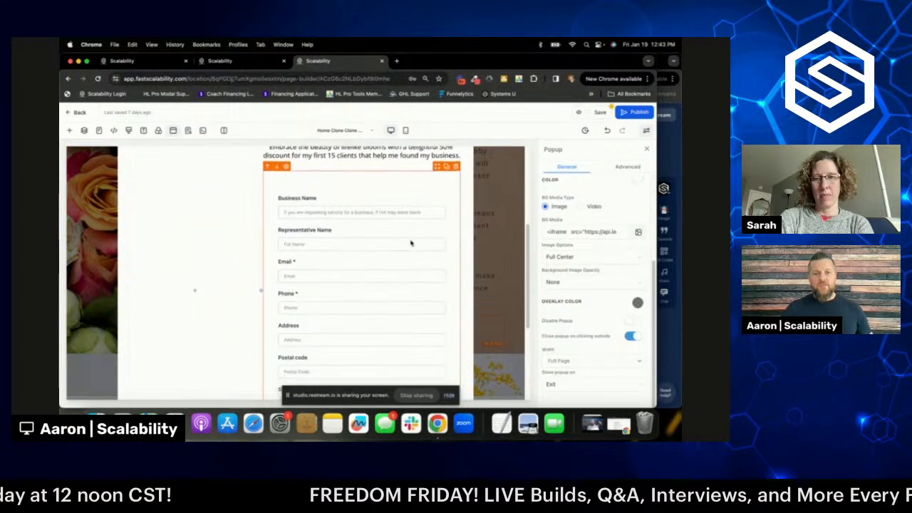
pyautogui.scroll(2, 420, 245)
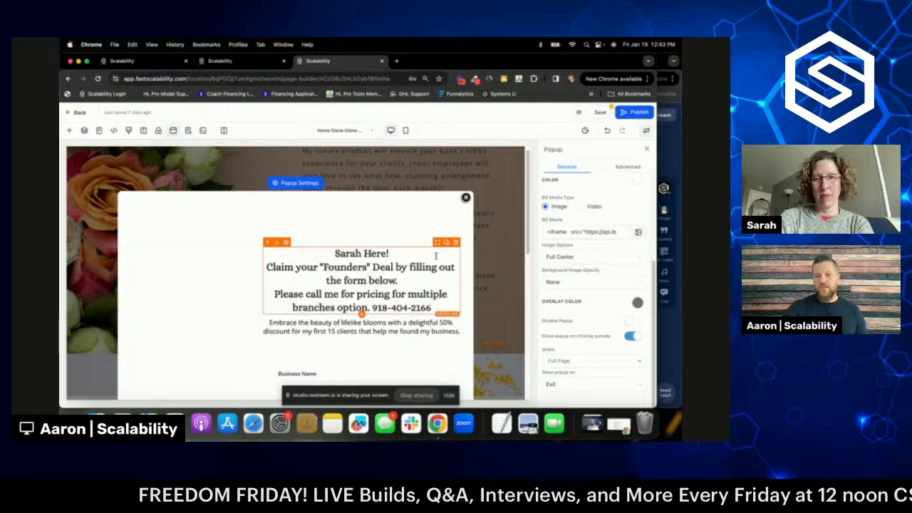
pyautogui.click(456, 244)
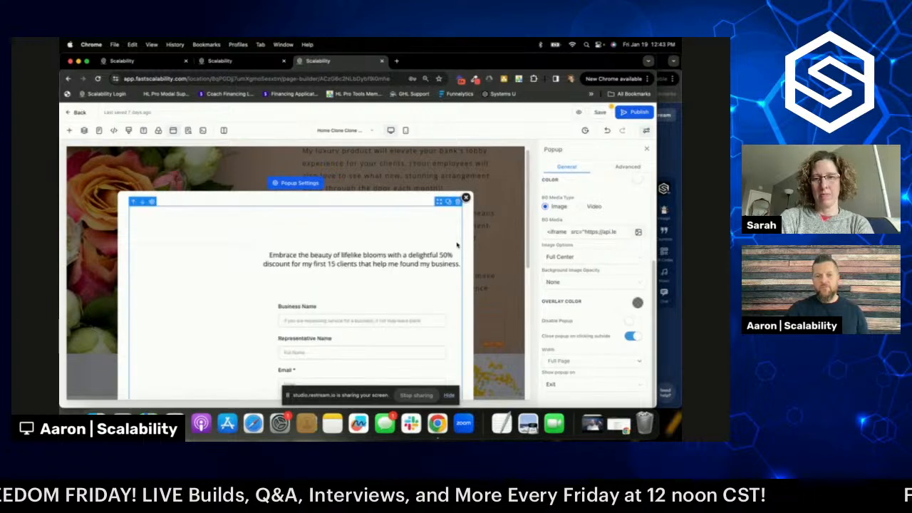
pyautogui.click(456, 246)
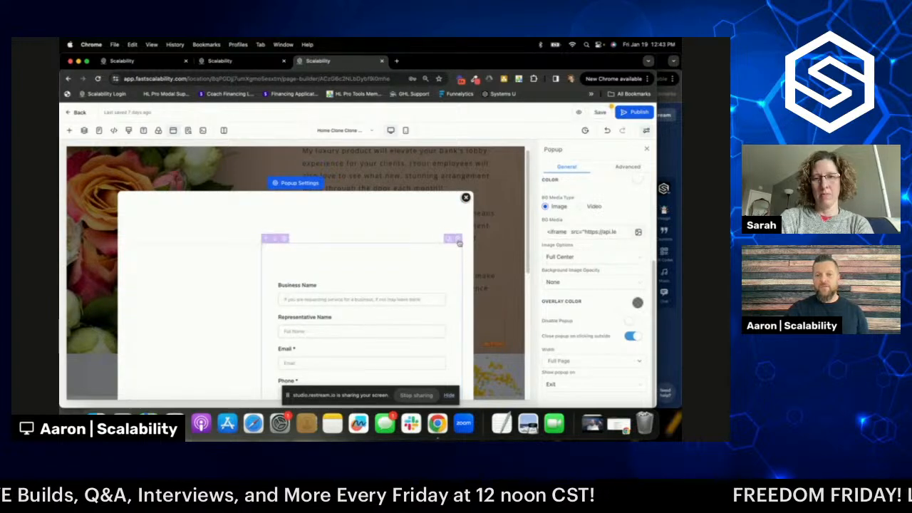
pyautogui.click(459, 242)
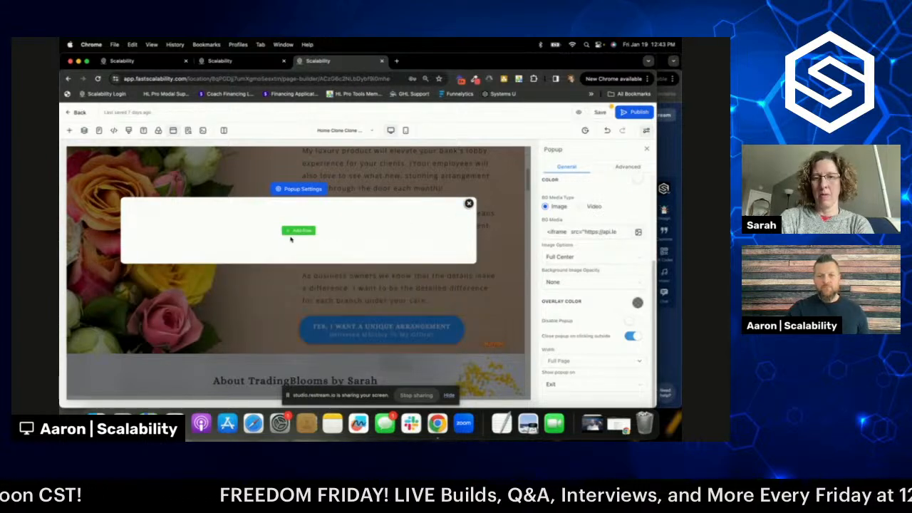
# - Add a one-column row to the popup and insert a 2 Step Order element into it
pyautogui.click(298, 230)
pyautogui.click(201, 185)
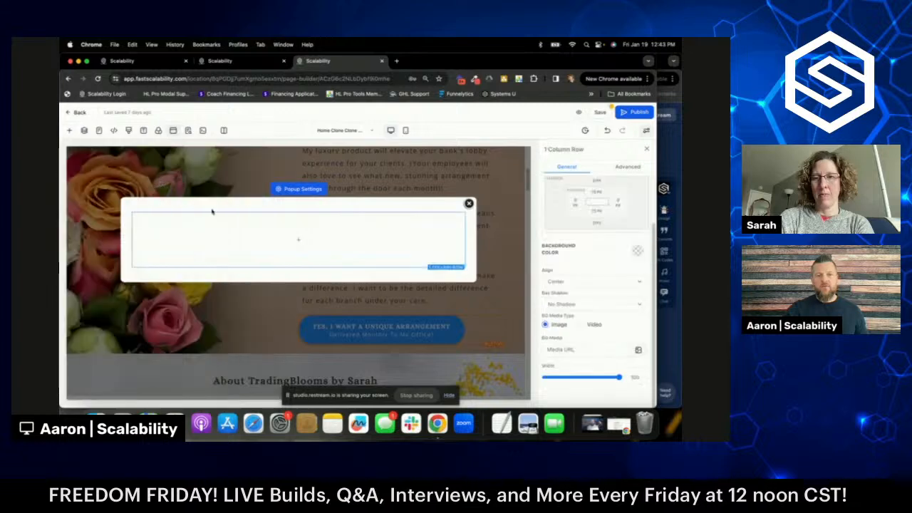
pyautogui.click(290, 241)
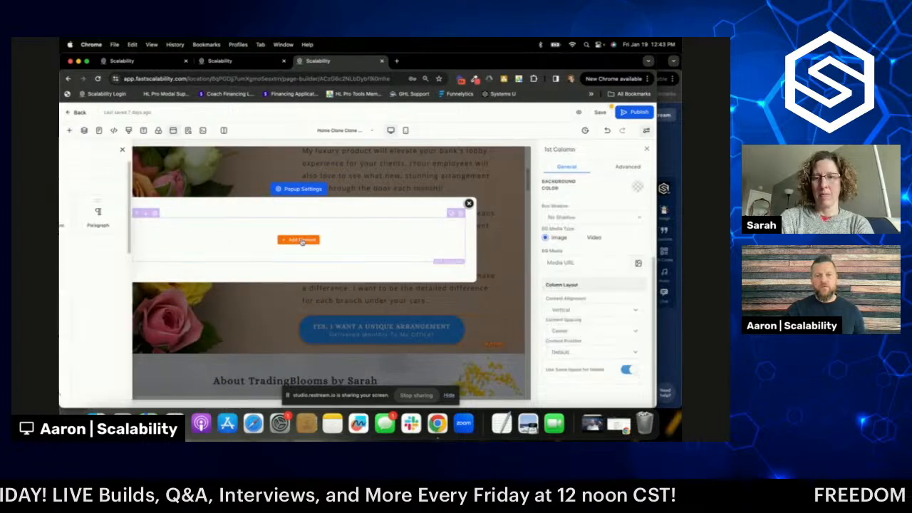
pyautogui.scroll(-10, 218, 283)
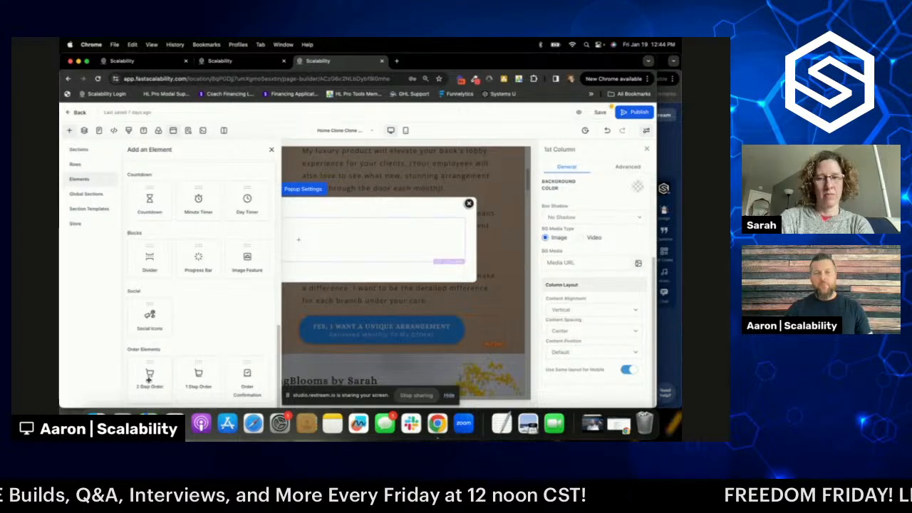
pyautogui.click(148, 381)
pyautogui.scroll(-2, 307, 293)
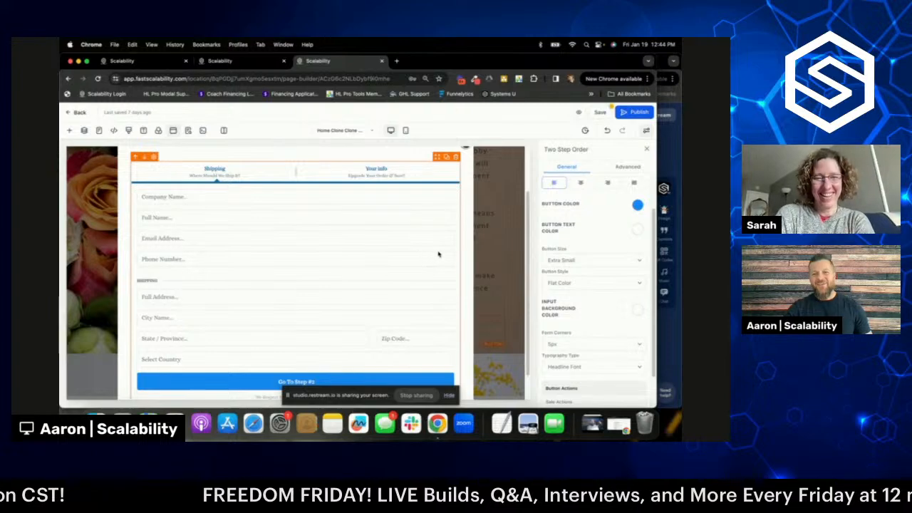
pyautogui.scroll(-1, 306, 335)
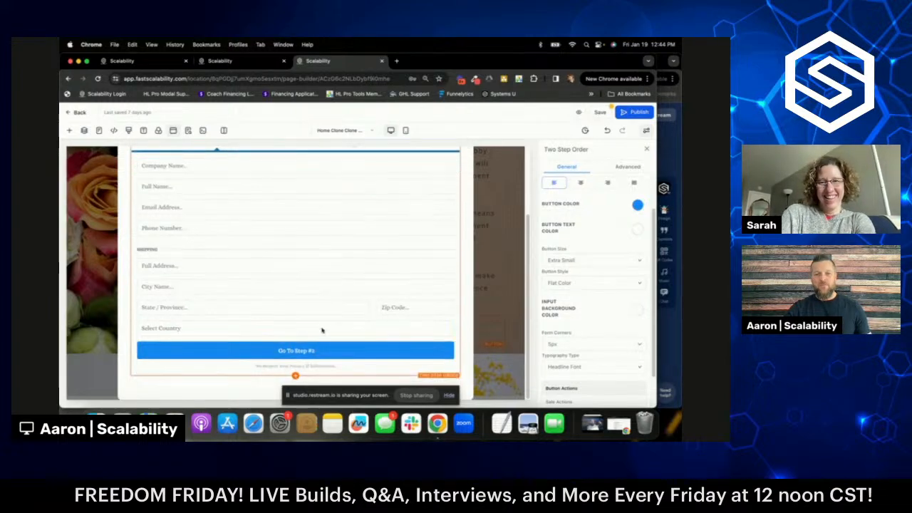
pyautogui.click(295, 376)
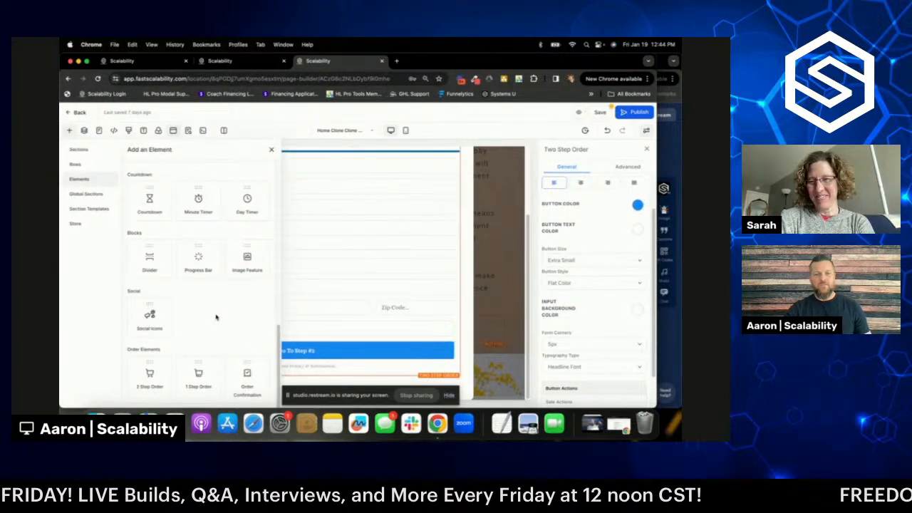
pyautogui.click(198, 374)
pyautogui.scroll(3, 355, 285)
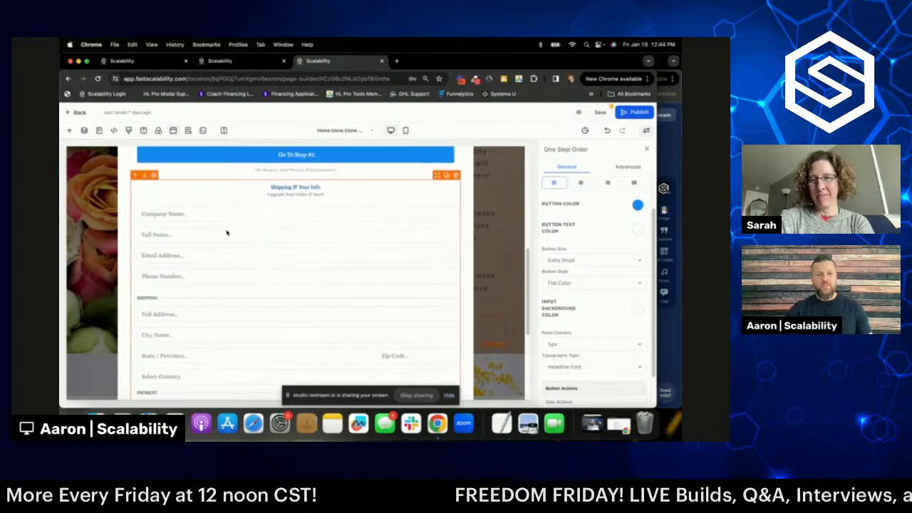
pyautogui.scroll(-3, 235, 246)
pyautogui.scroll(-3, 235, 249)
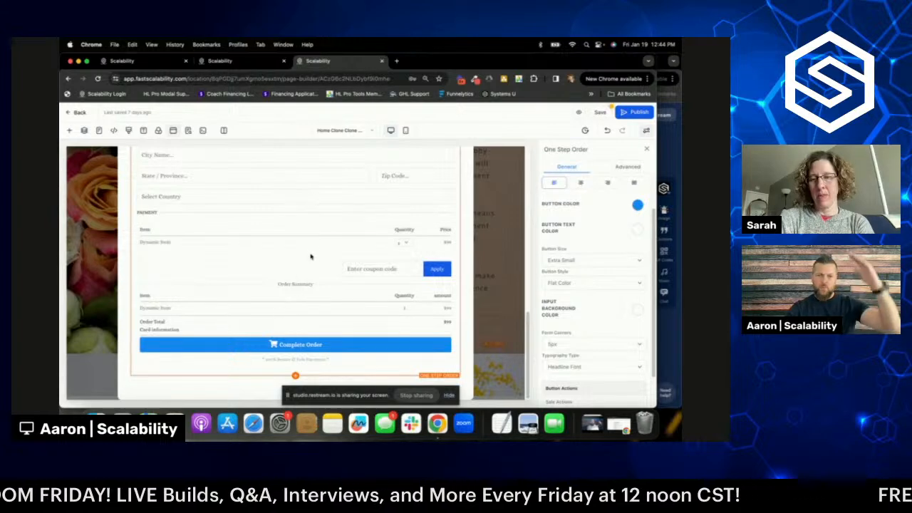
pyautogui.scroll(1, 385, 286)
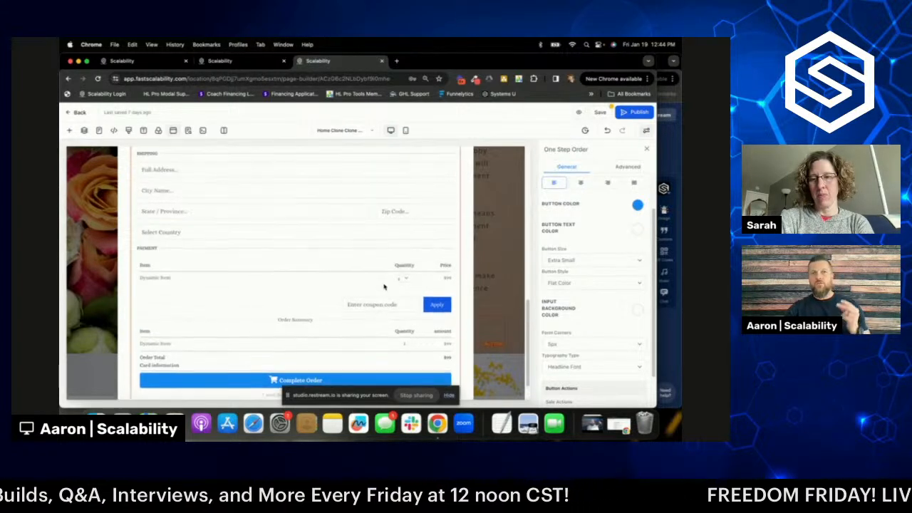
pyautogui.scroll(1, 381, 288)
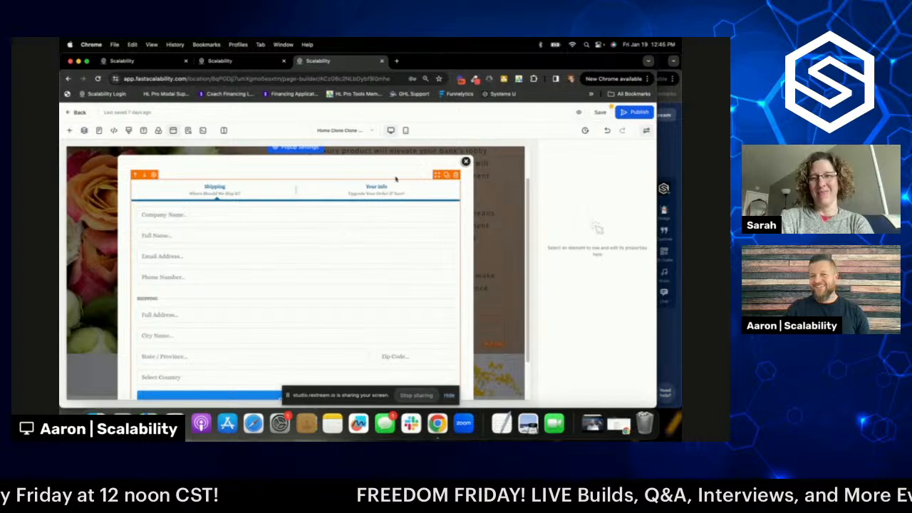
# - Review the settings of the popup, the order form and its row
pyautogui.scroll(-2, 399, 190)
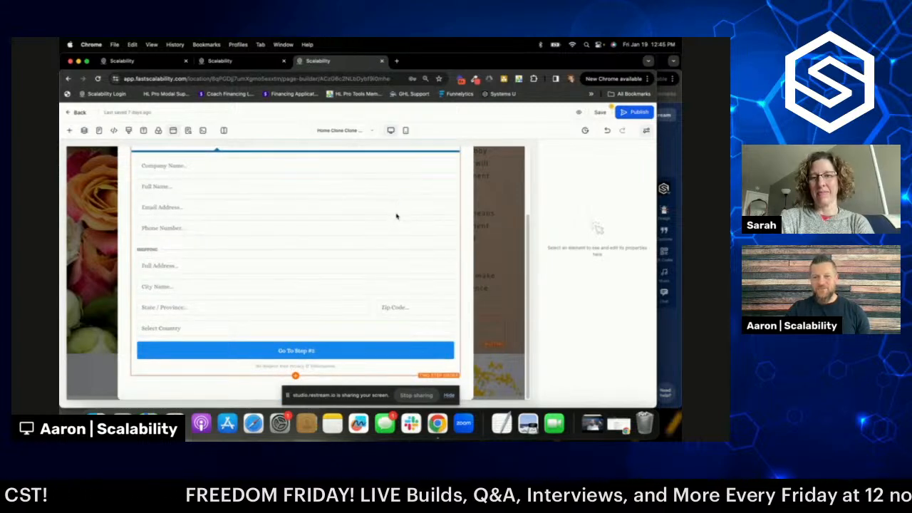
pyautogui.scroll(3, 407, 240)
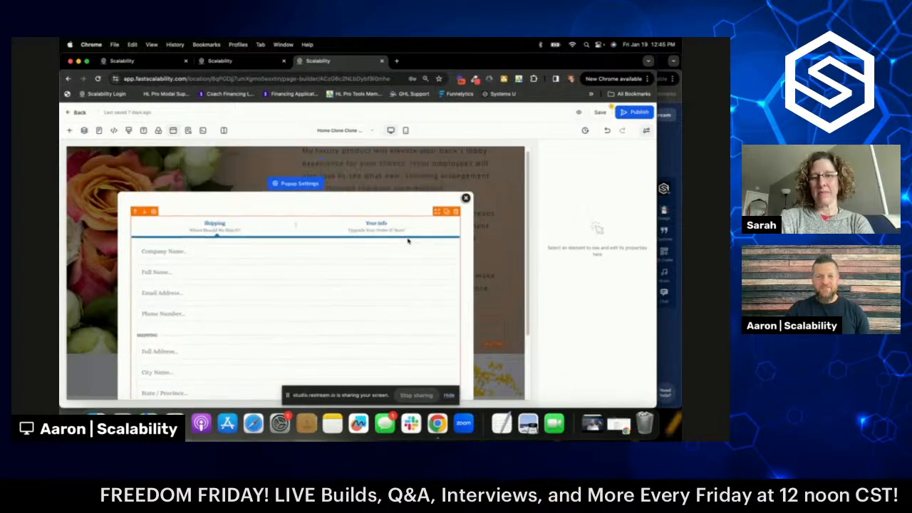
pyautogui.click(292, 185)
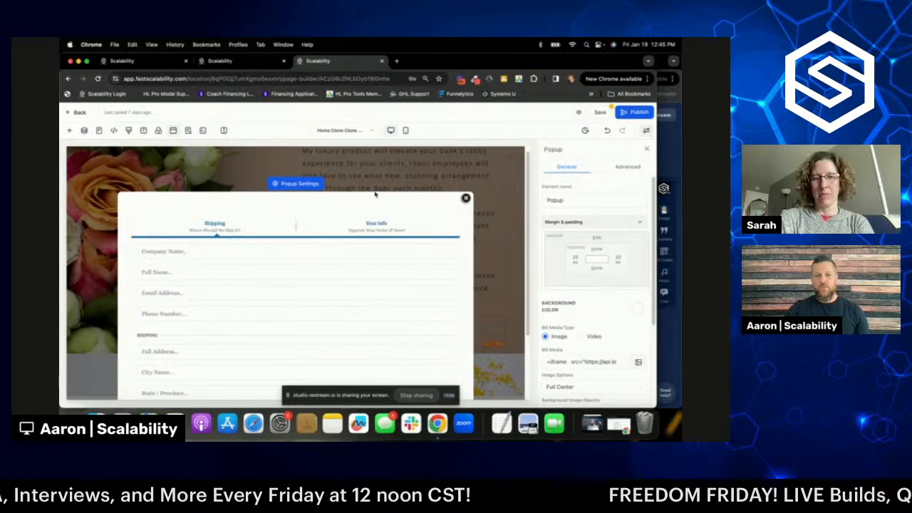
pyautogui.click(296, 230)
pyautogui.click(304, 210)
pyautogui.click(305, 242)
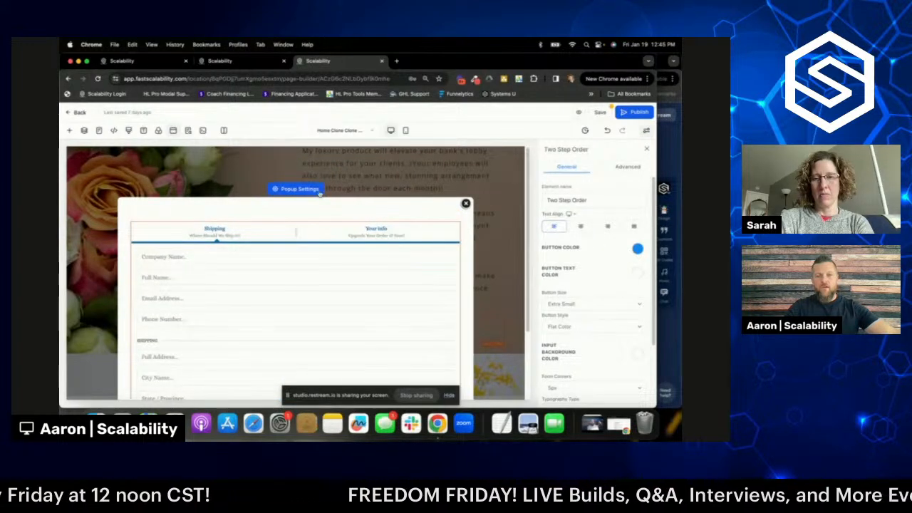
pyautogui.click(295, 191)
# - Set the popup's 'Show popup on' trigger to None instead of Exit
pyautogui.scroll(-4, 591, 256)
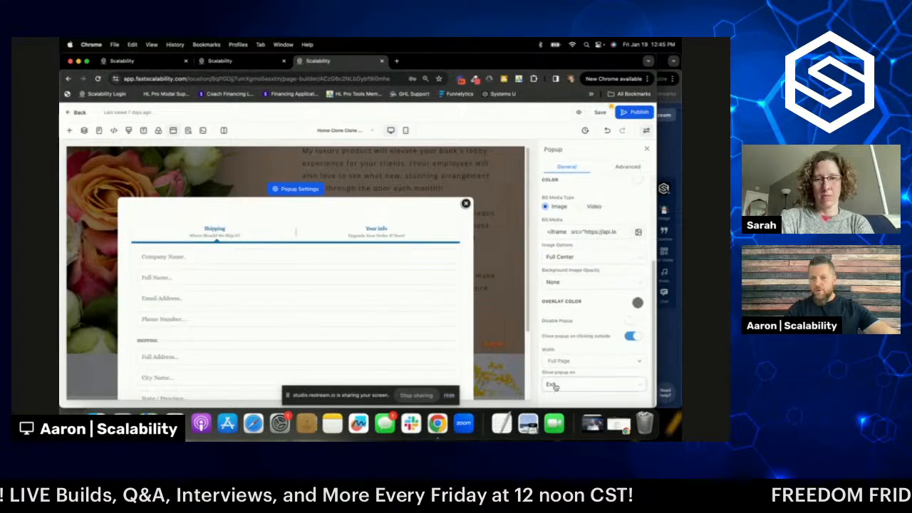
pyautogui.click(590, 385)
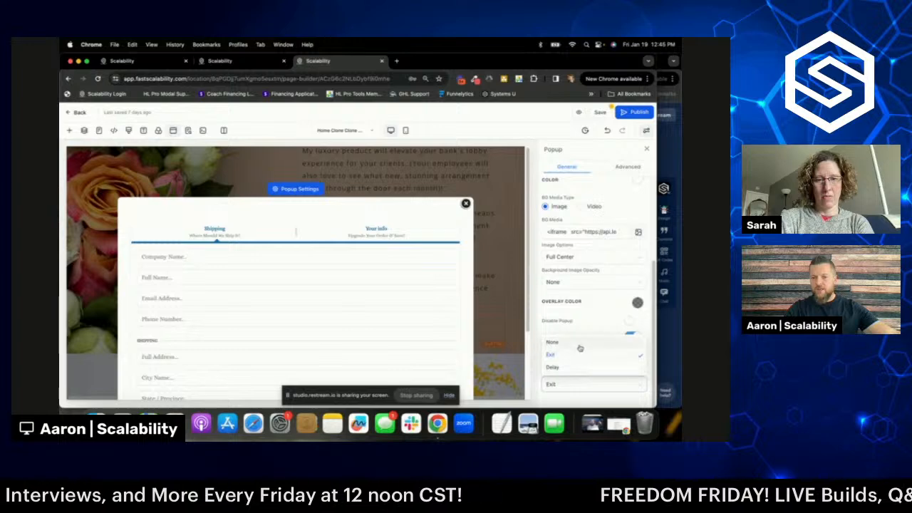
pyautogui.click(577, 343)
pyautogui.click(582, 386)
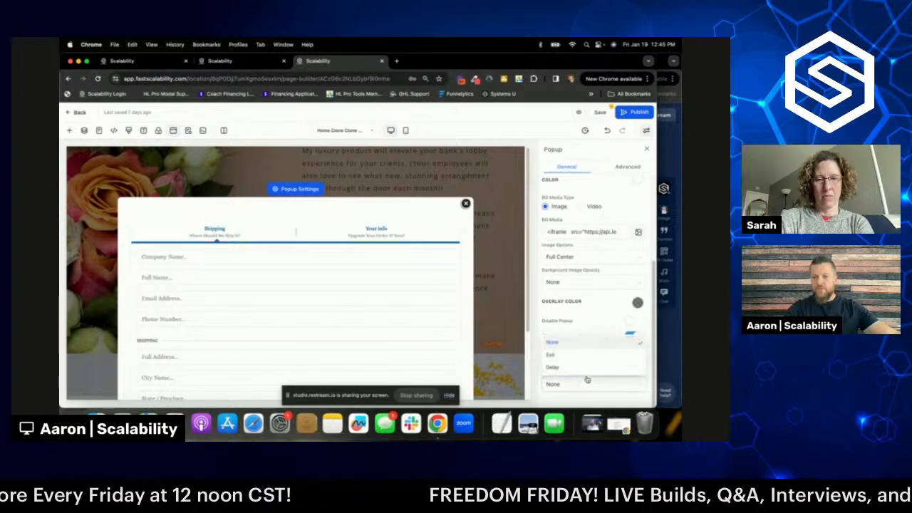
pyautogui.click(577, 345)
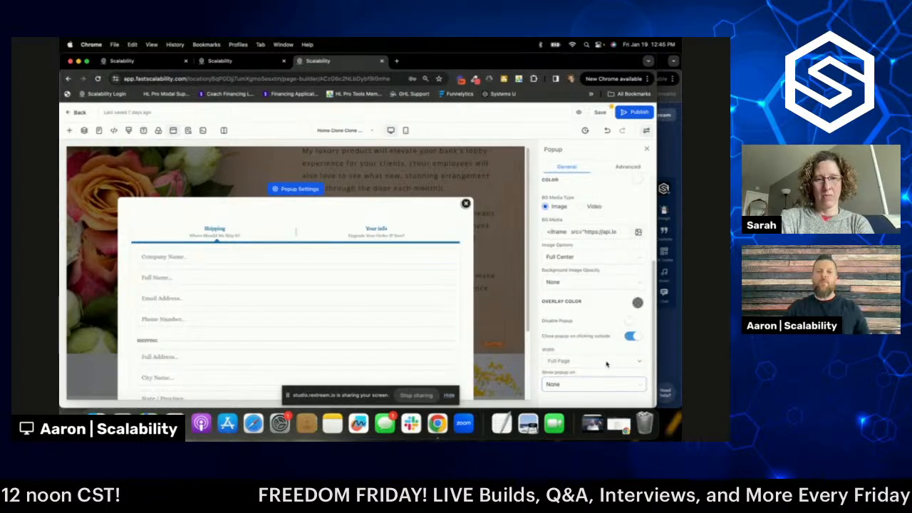
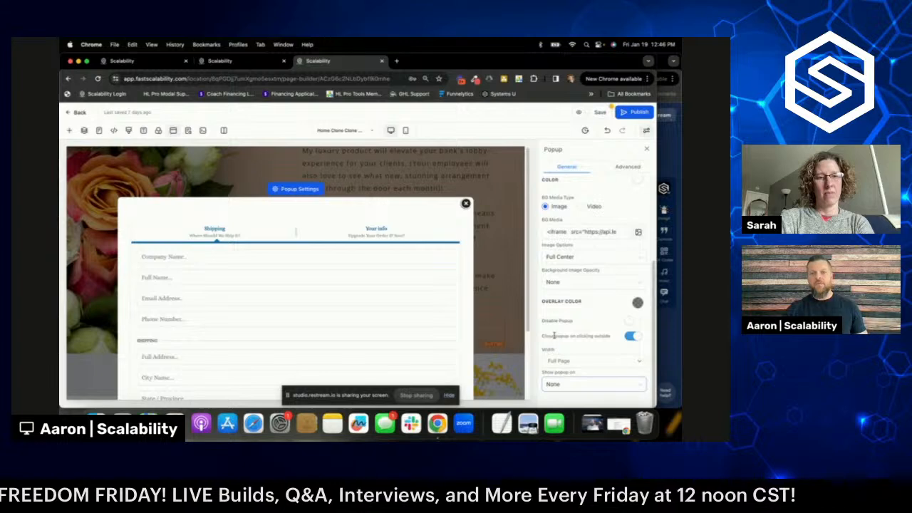
# - Change the popup width from Full Page to Medium
pyautogui.click(589, 362)
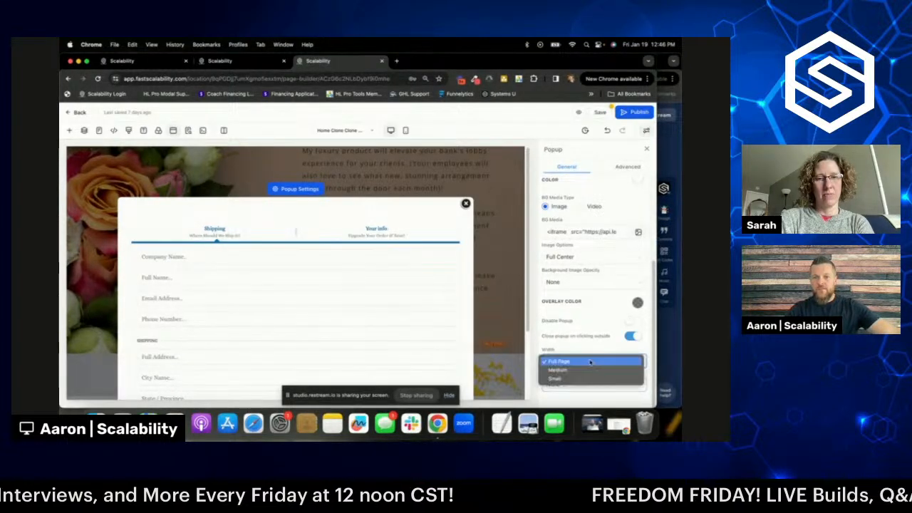
pyautogui.click(580, 371)
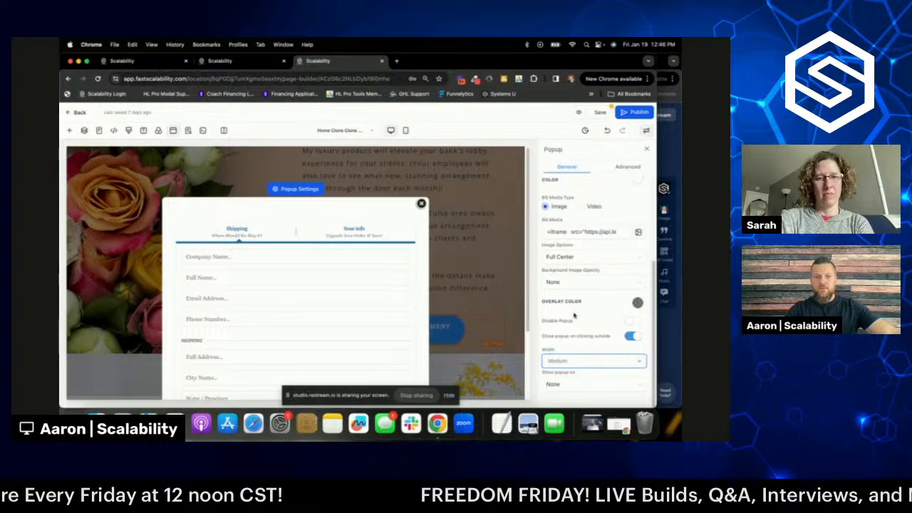
pyautogui.scroll(-3, 306, 265)
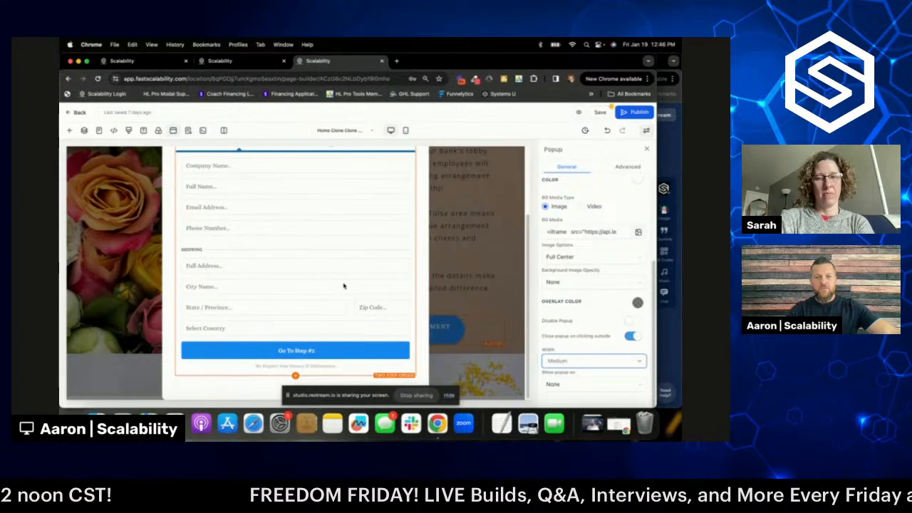
pyautogui.scroll(2, 344, 285)
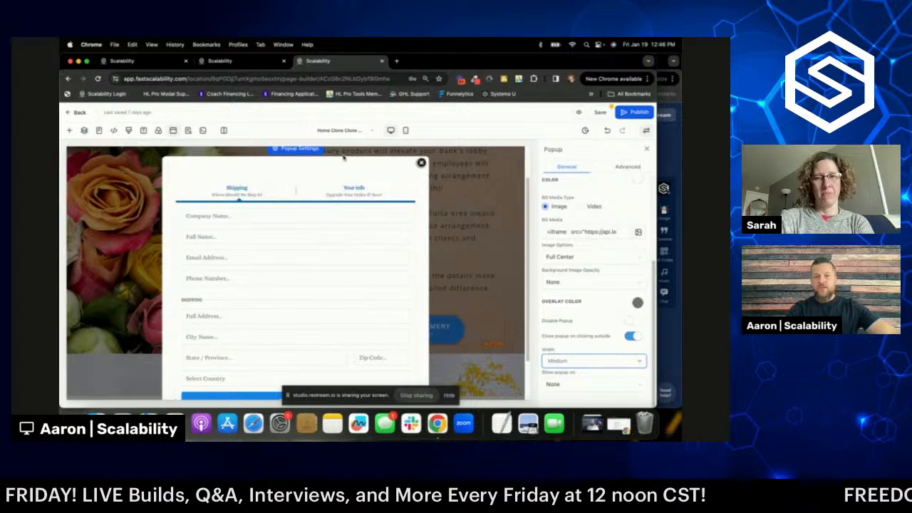
pyautogui.scroll(4, 597, 242)
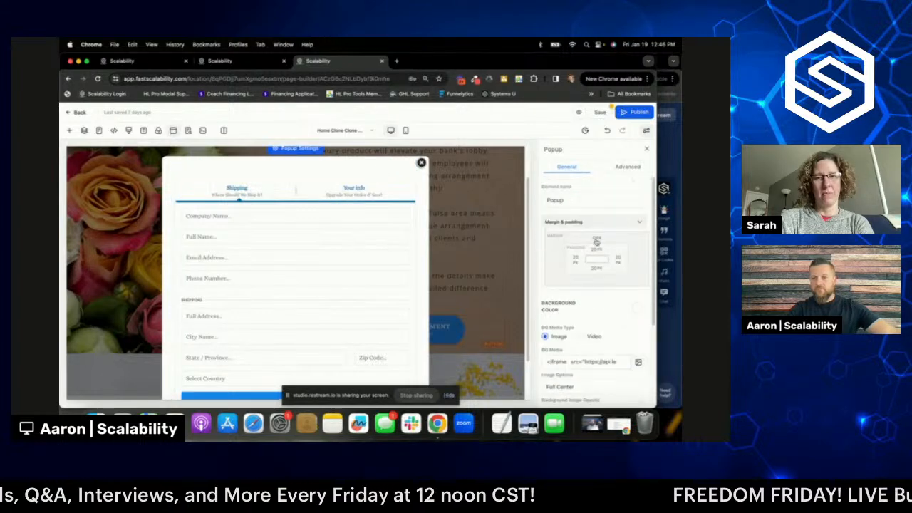
# - Give the popup a green border that is 3px wide and dashed
pyautogui.click(626, 167)
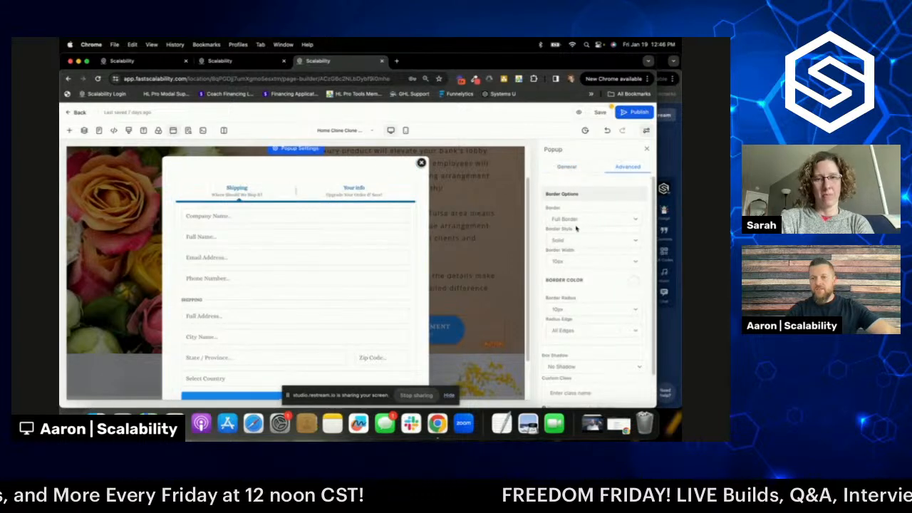
pyautogui.click(631, 281)
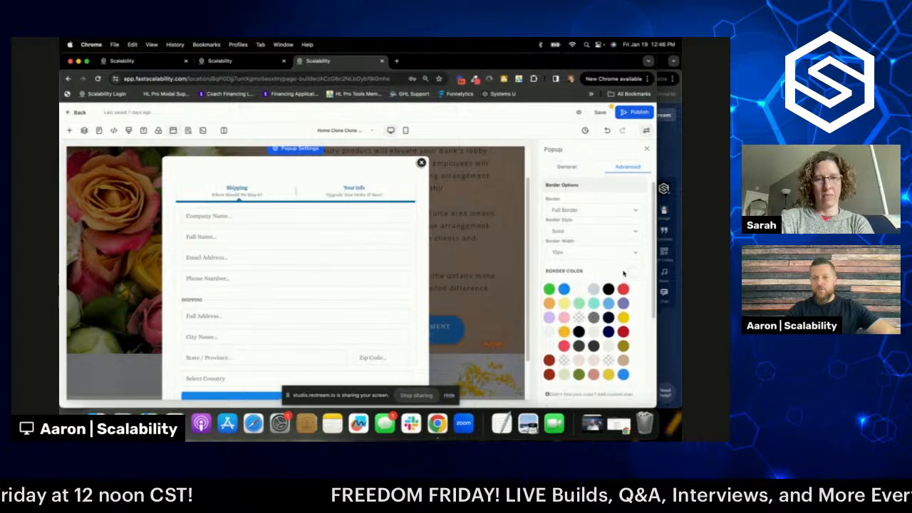
pyautogui.scroll(-1, 625, 285)
pyautogui.click(578, 352)
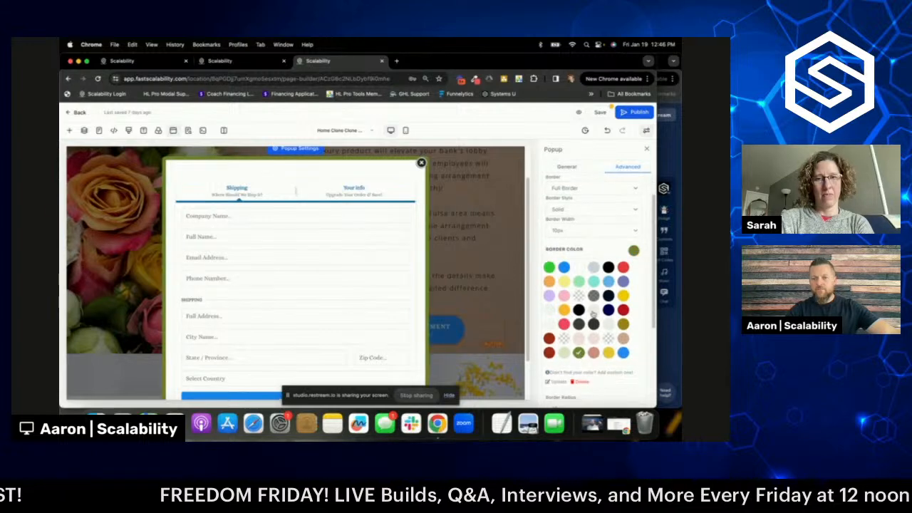
pyautogui.click(591, 230)
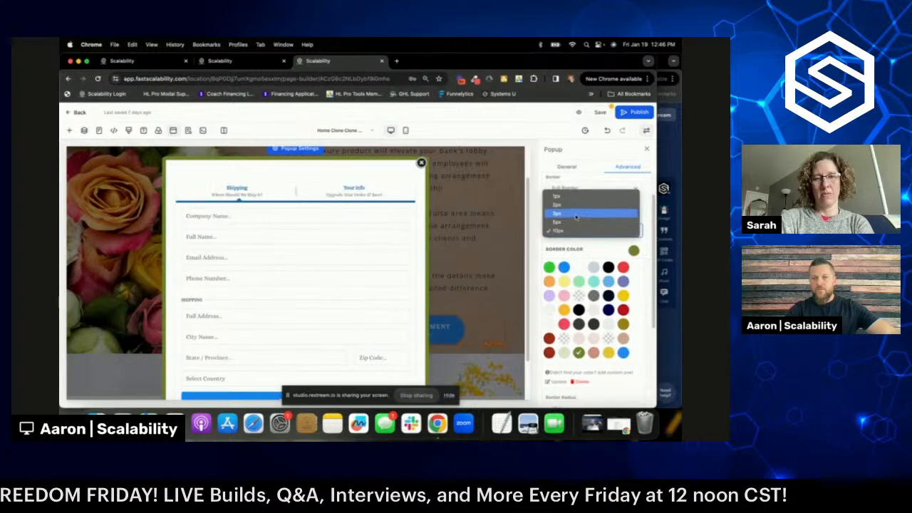
pyautogui.click(576, 214)
pyautogui.click(573, 213)
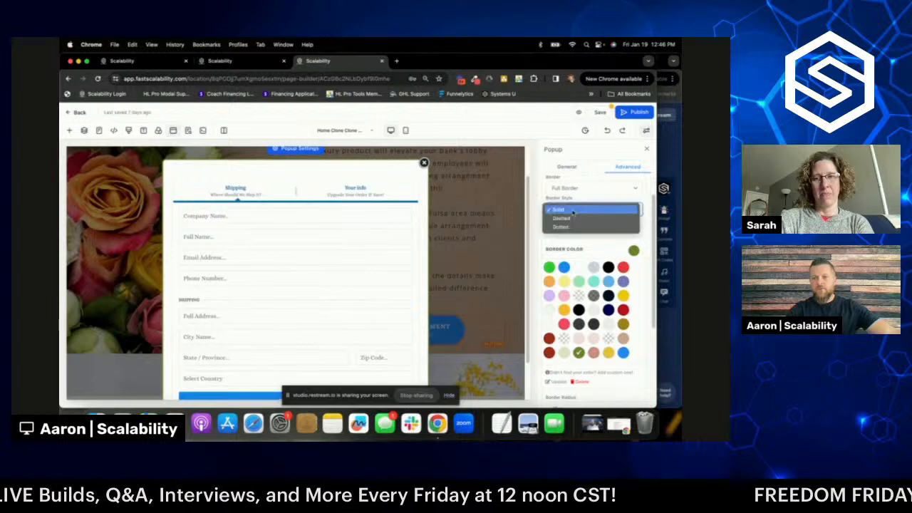
pyautogui.click(573, 218)
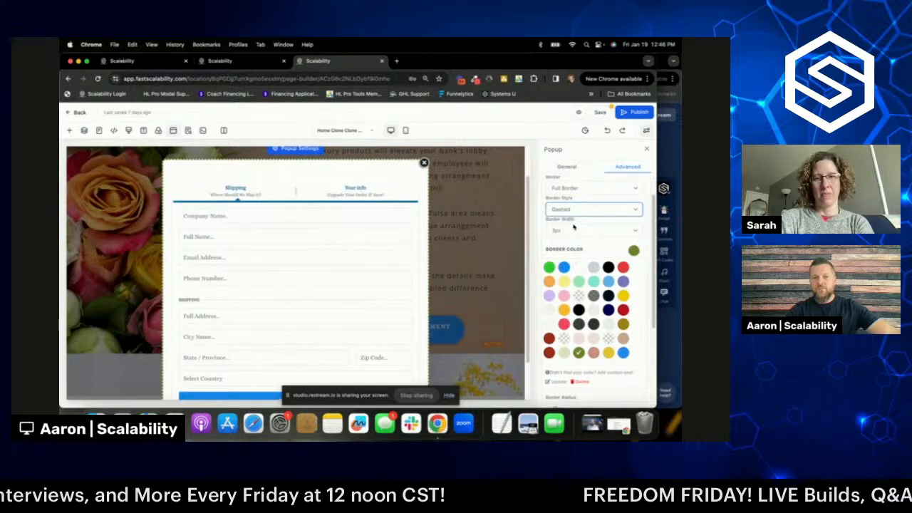
pyautogui.scroll(-2, 390, 256)
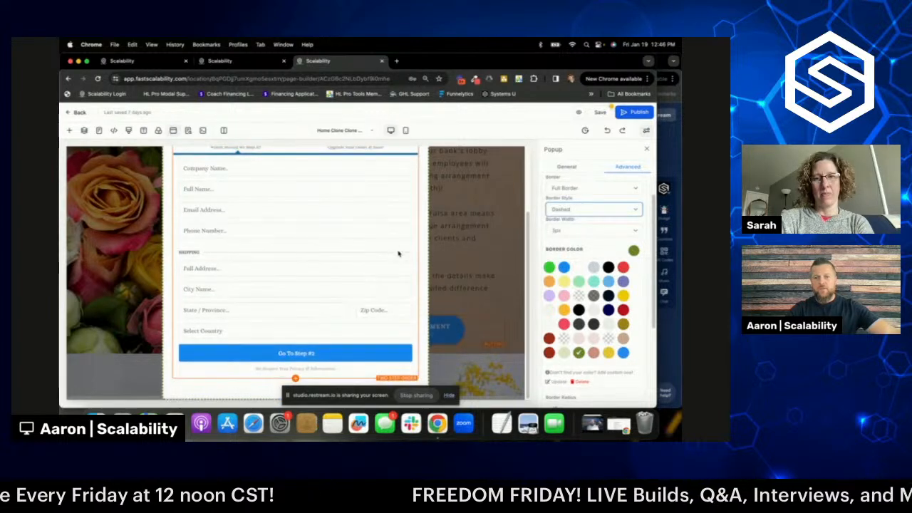
pyautogui.scroll(2, 389, 235)
pyautogui.click(366, 206)
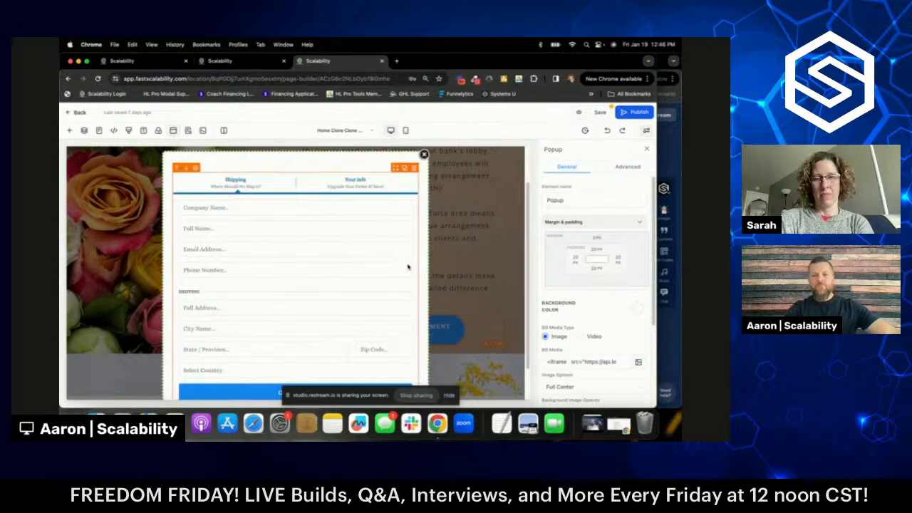
# - Change the order form's step one headline from Shipping to YOUR INFORMATION
pyautogui.click(251, 171)
pyautogui.click(247, 188)
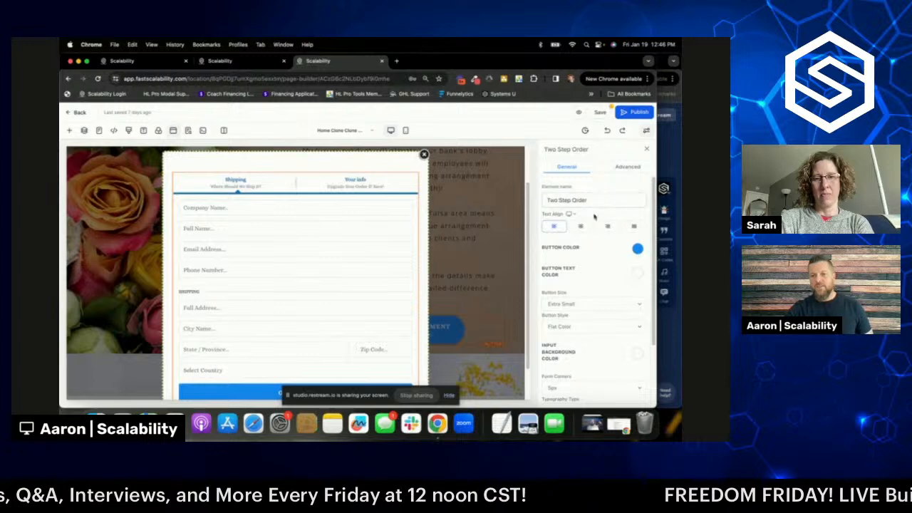
pyautogui.click(626, 167)
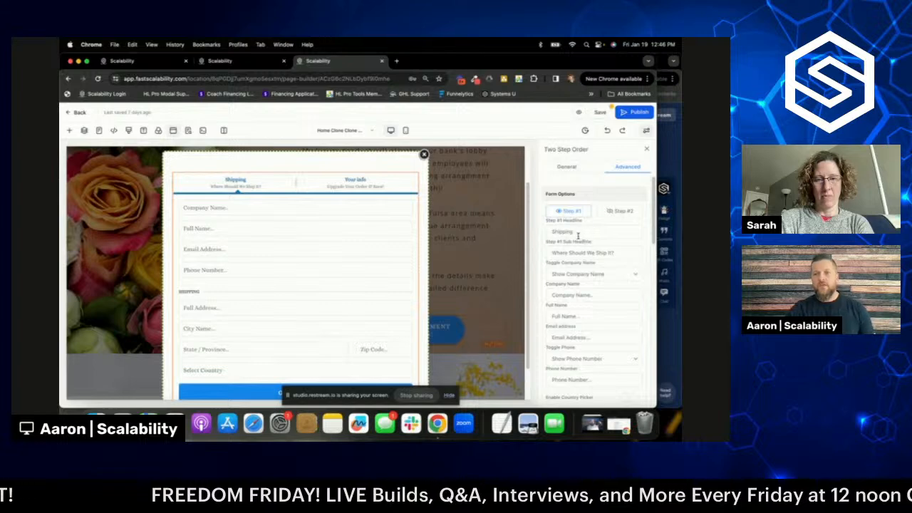
pyautogui.doubleClick(577, 232)
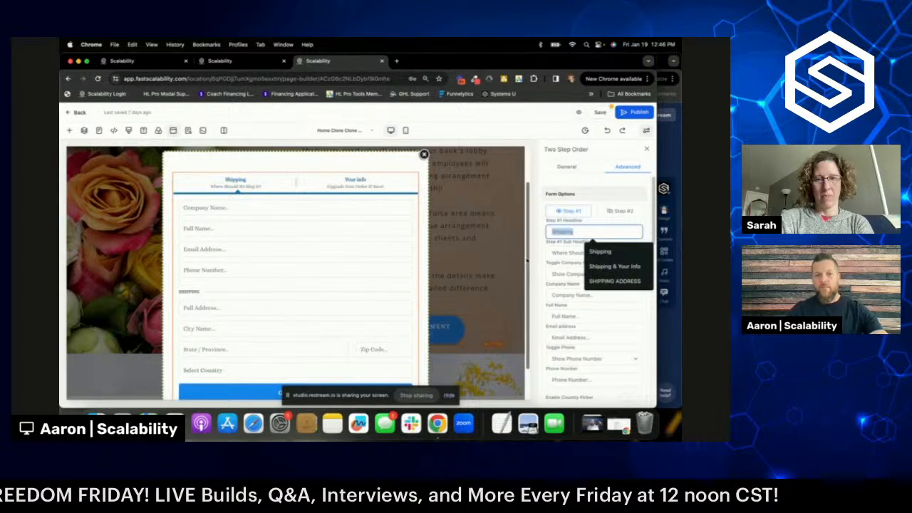
pyautogui.write('Y')
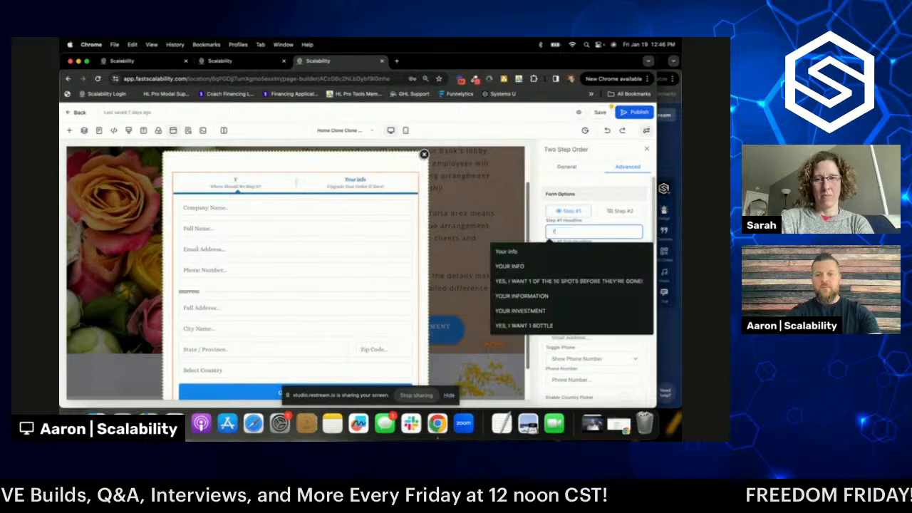
pyautogui.write('OUR INFORMATION')
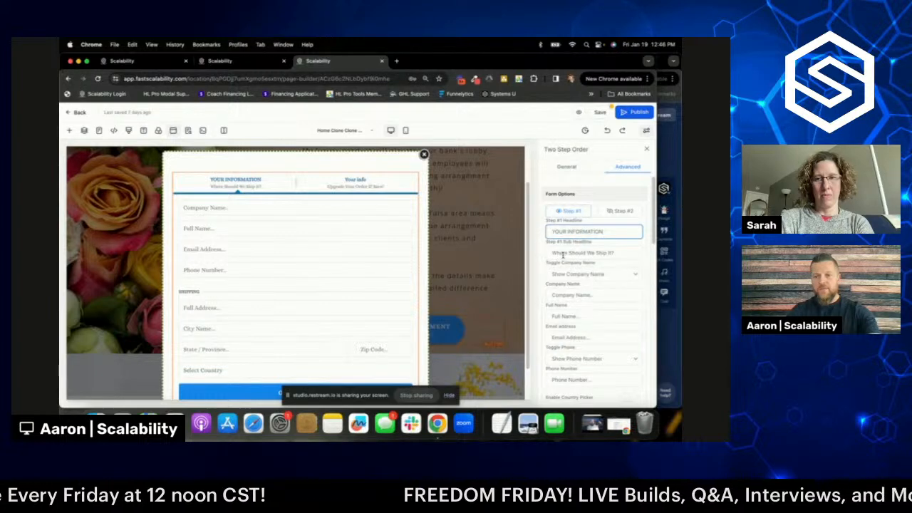
# - Set step one's subheading to 'Where Should We Bring Your Flowers?' and show step two
pyautogui.click(610, 253)
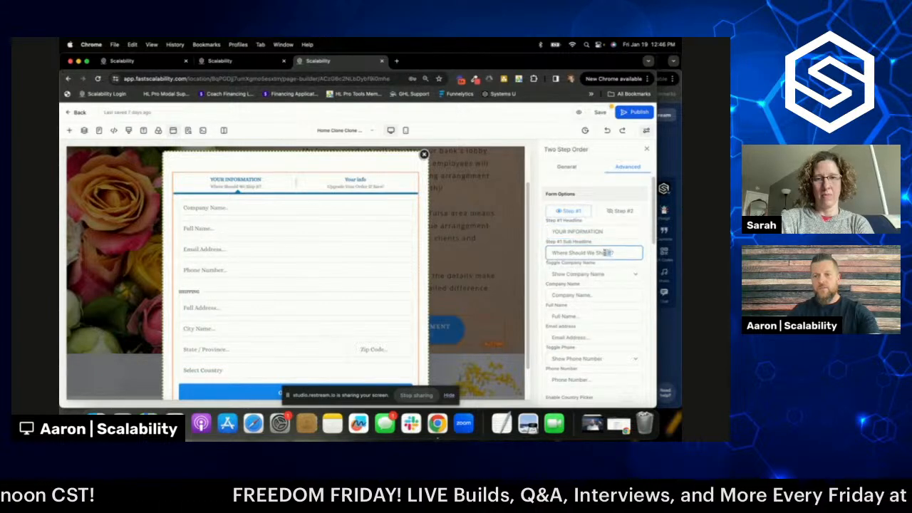
pyautogui.press('BackSpace')
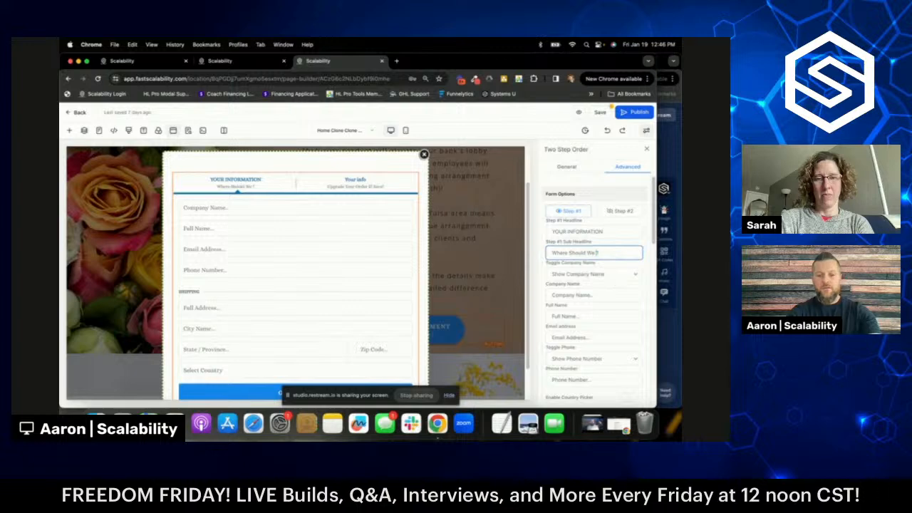
pyautogui.write('BRING')
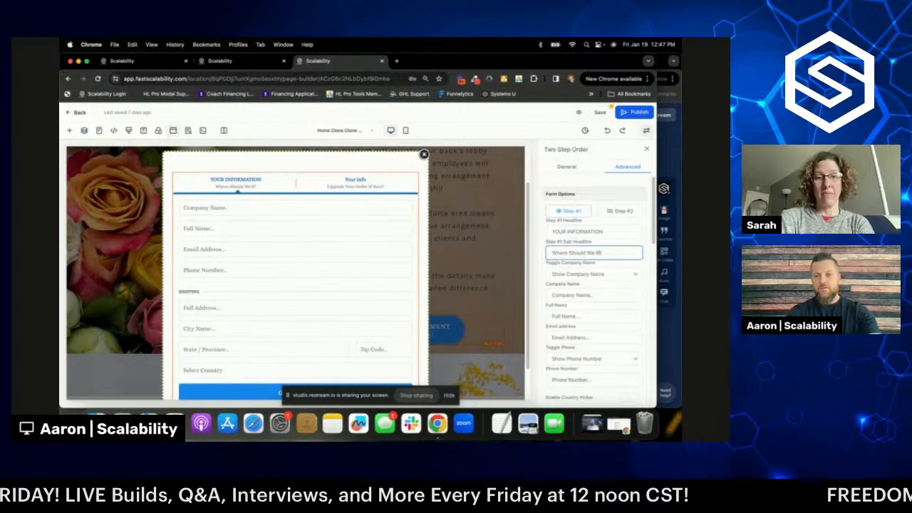
pyautogui.press('BackSpace')
pyautogui.press('BackSpace')
pyautogui.press('BackSpace')
pyautogui.press('BackSpace')
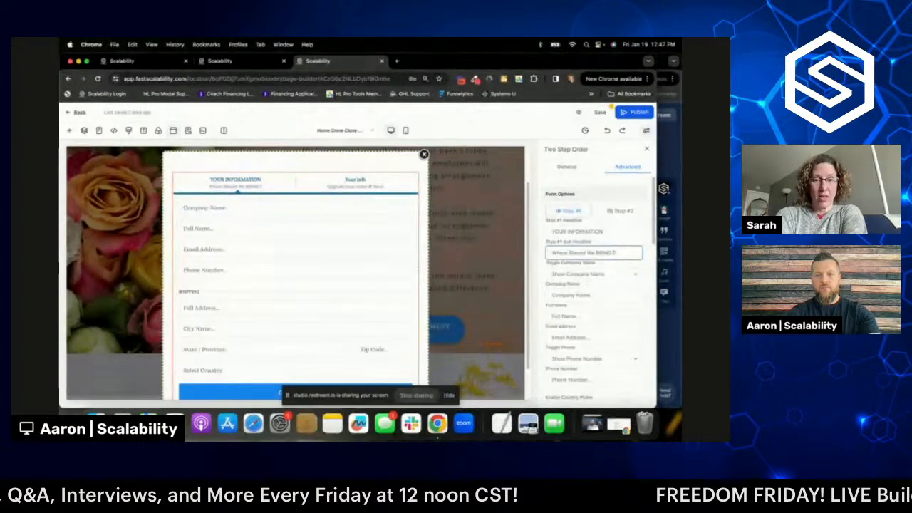
pyautogui.write('ring')
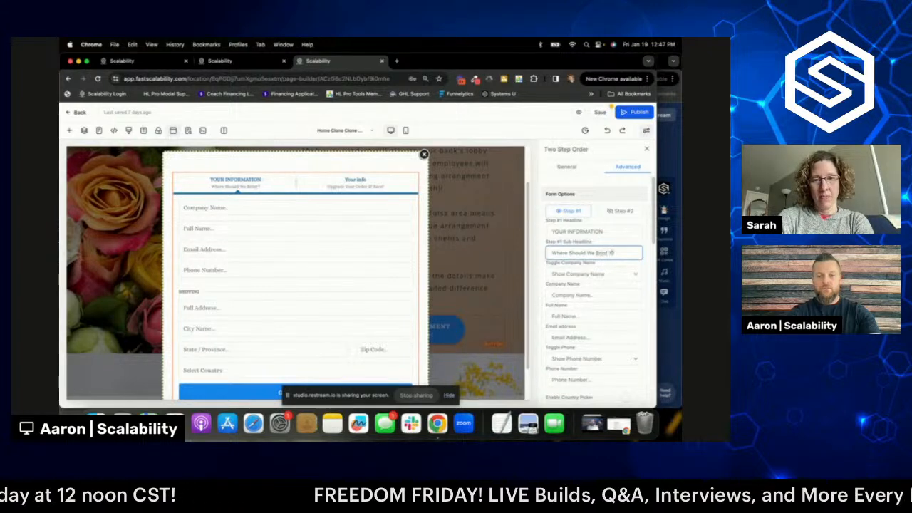
pyautogui.press('BackSpace')
pyautogui.press('BackSpace')
pyautogui.press('BackSpace')
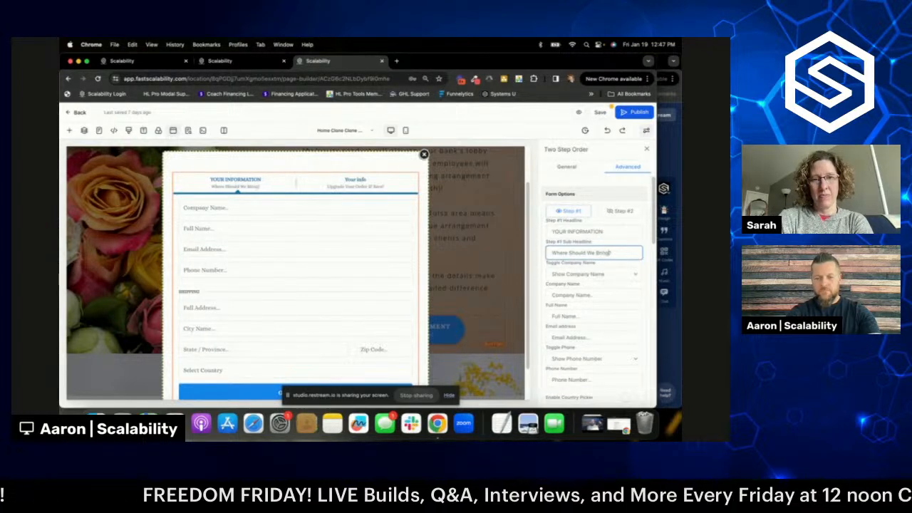
pyautogui.write('ing Your Flowers')
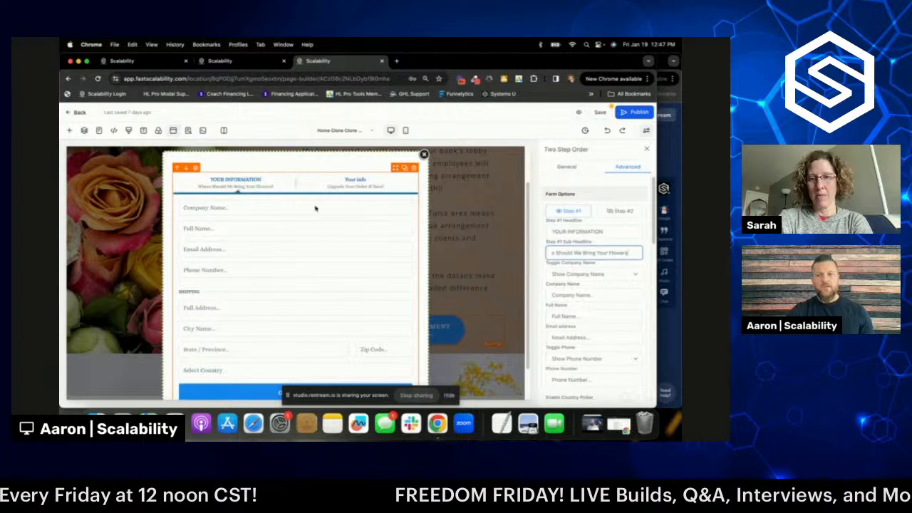
pyautogui.click(617, 212)
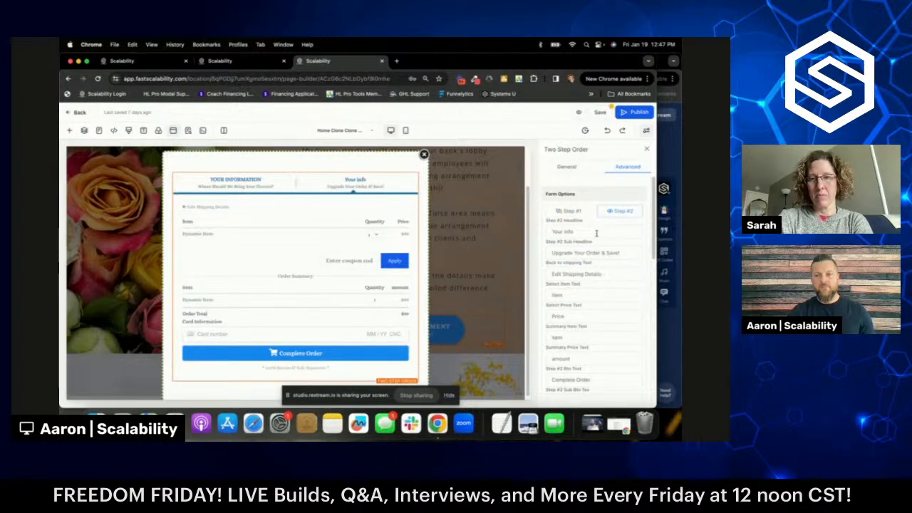
# - Retitle step two PAYMENT INFORMATION and delete its subheading
pyautogui.moveTo(585, 232); pyautogui.dragTo(549, 231)
pyautogui.write('pay')
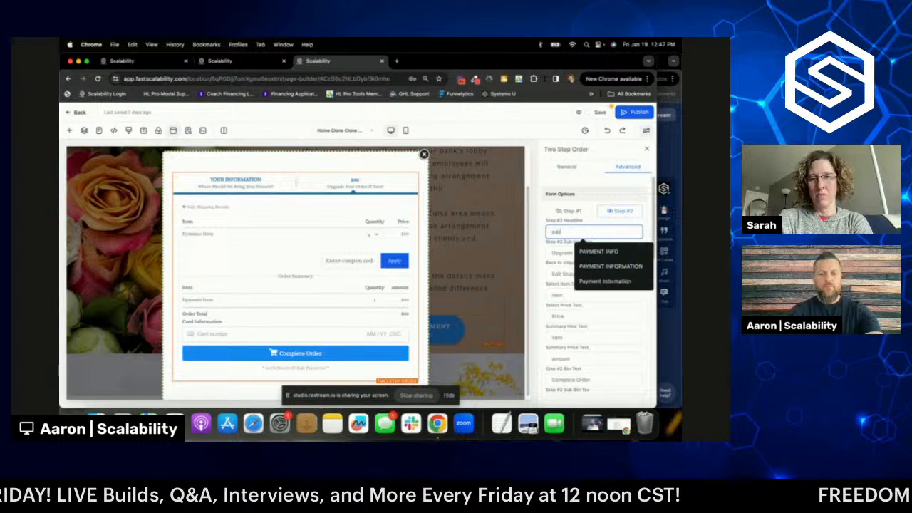
pyautogui.write('ment')
pyautogui.press('BackSpace')
pyautogui.press('BackSpace')
pyautogui.press('BackSpace')
pyautogui.press('BackSpace')
pyautogui.press('BackSpace')
pyautogui.press('BackSpace')
pyautogui.press('BackSpace')
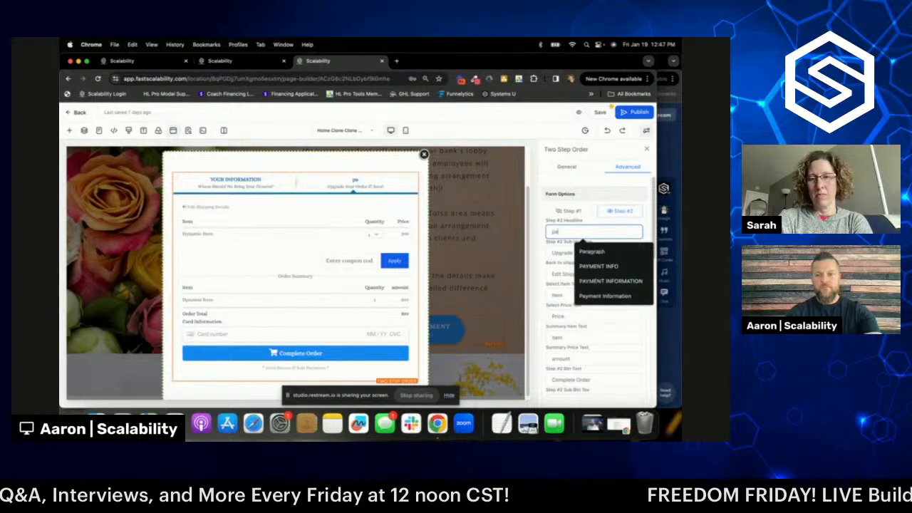
pyautogui.write('PAYMENT')
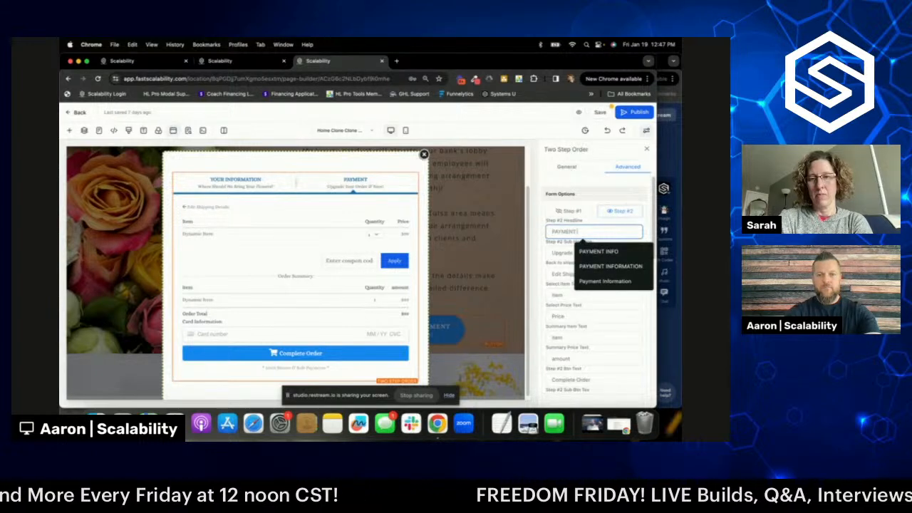
pyautogui.write(' INFORMATION')
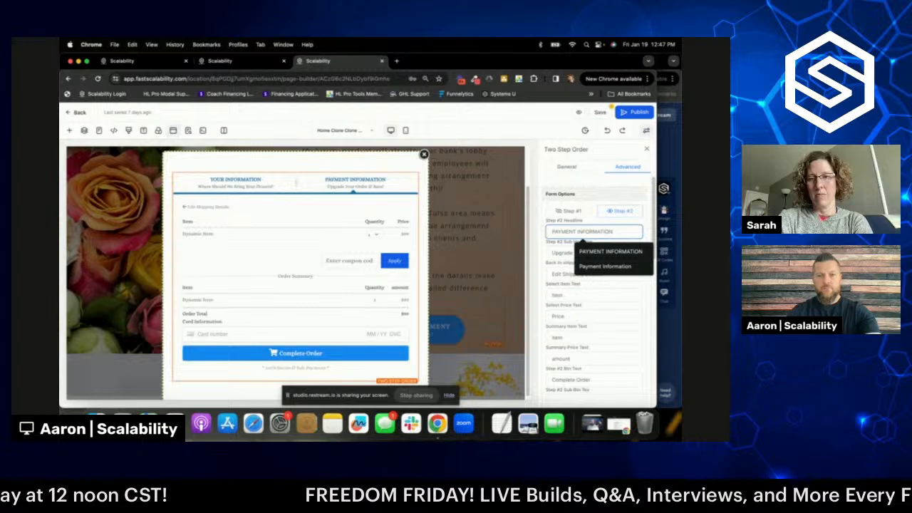
pyautogui.click(575, 254)
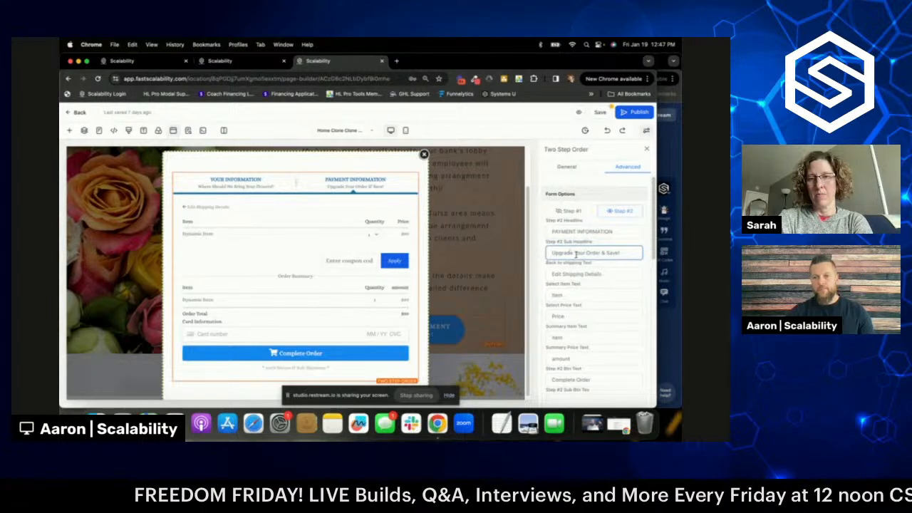
pyautogui.tripleClick(576, 254)
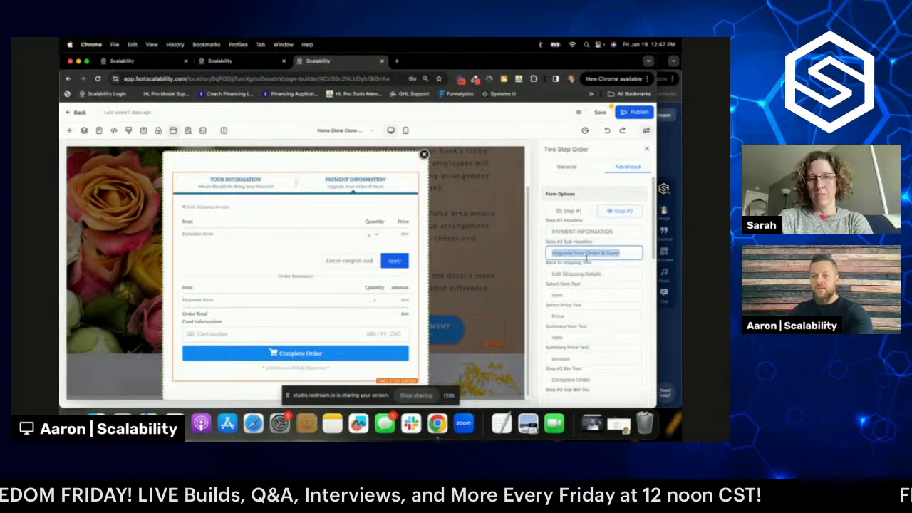
pyautogui.press('BackSpace')
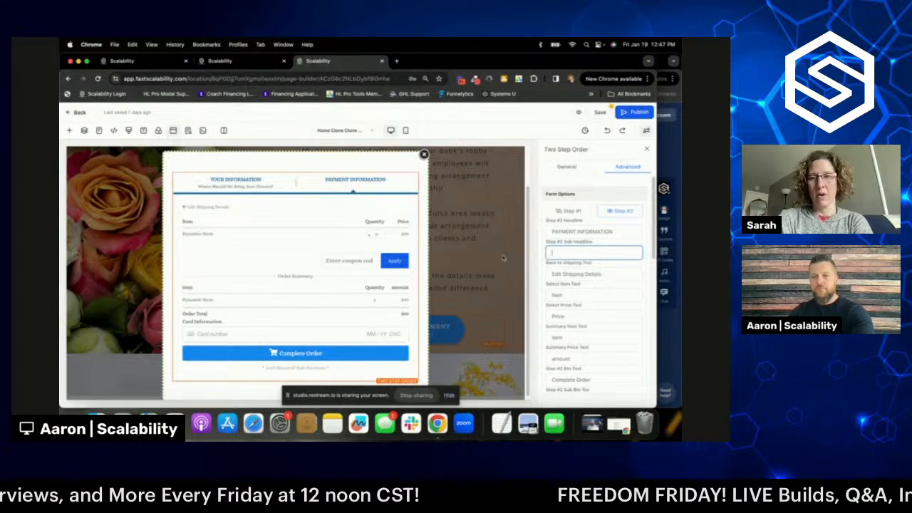
# - Relabel the summary amount and item Price columns as Investment
pyautogui.scroll(-3, 600, 276)
pyautogui.scroll(-3, 599, 276)
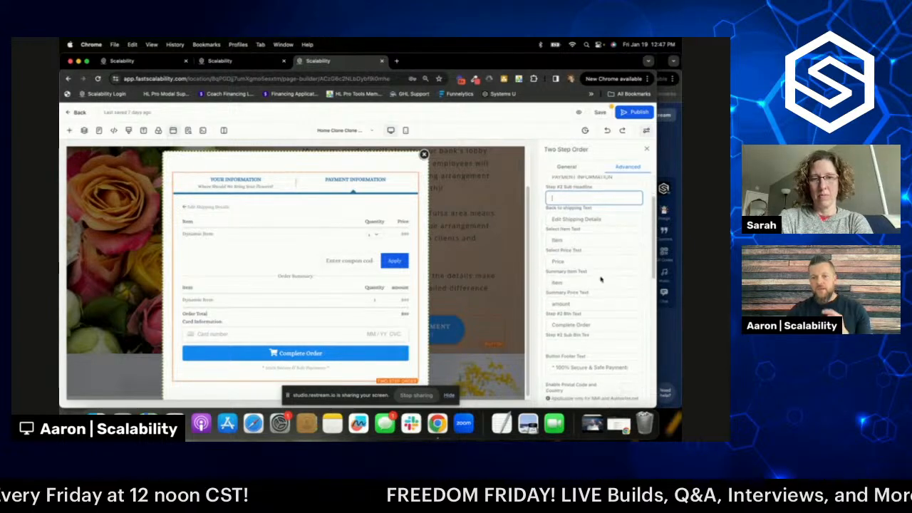
pyautogui.click(554, 254)
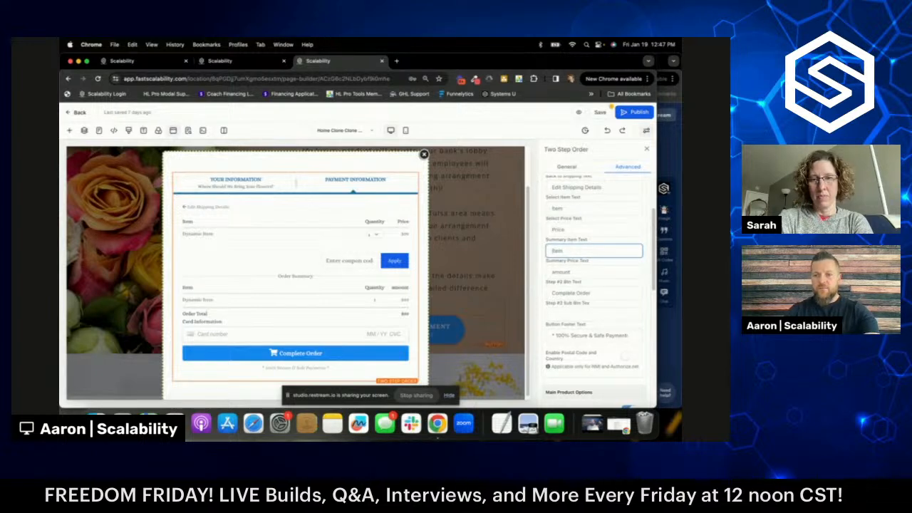
pyautogui.click(553, 273)
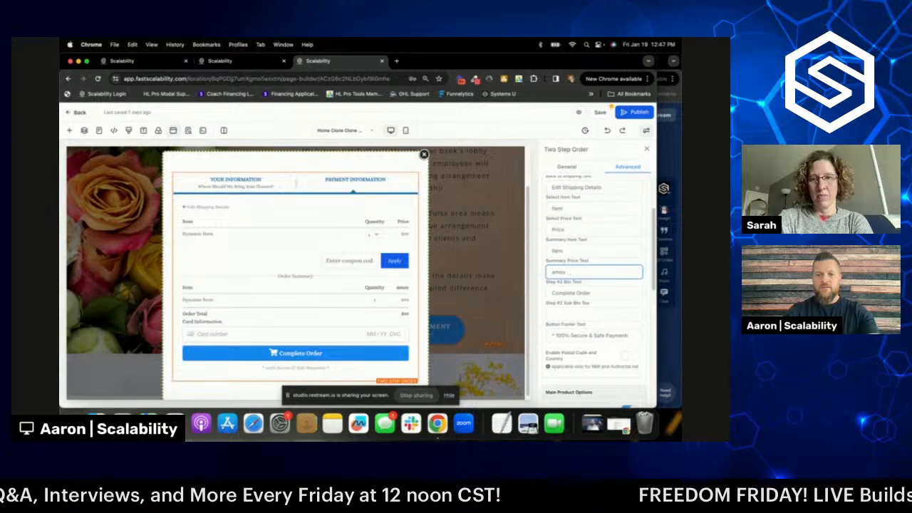
pyautogui.press('BackSpace')
pyautogui.press('BackSpace')
pyautogui.press('BackSpace')
pyautogui.press('BackSpace')
pyautogui.write('inv')
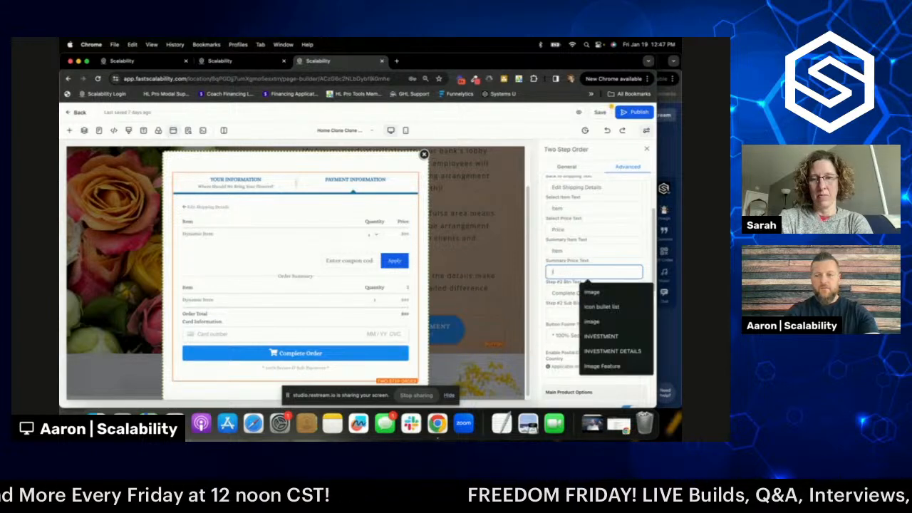
pyautogui.write('estment')
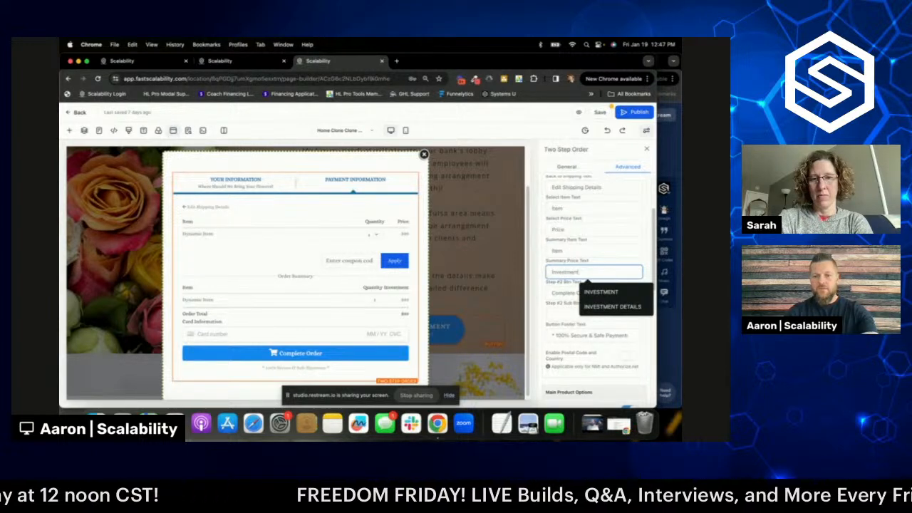
pyautogui.click(572, 228)
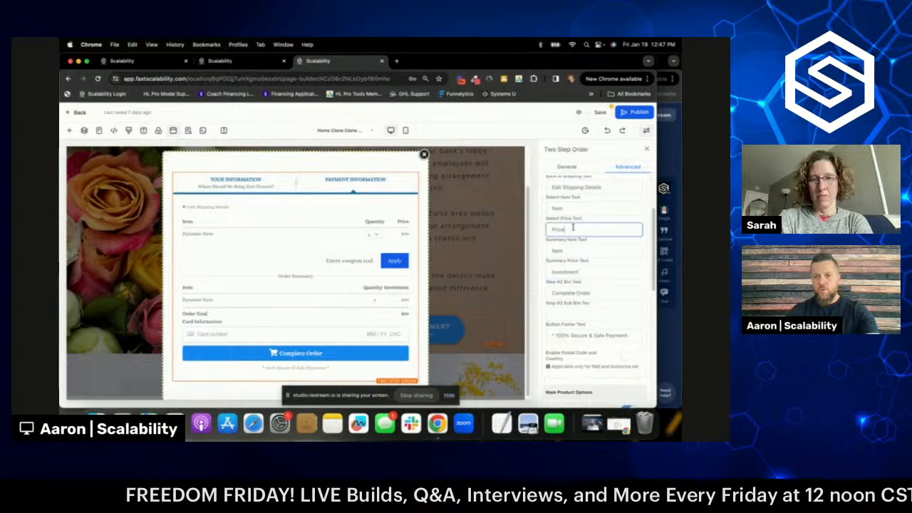
pyautogui.press('BackSpace')
pyautogui.press('BackSpace')
pyautogui.press('BackSpace')
pyautogui.press('BackSpace')
pyautogui.press('BackSpace')
pyautogui.write('In')
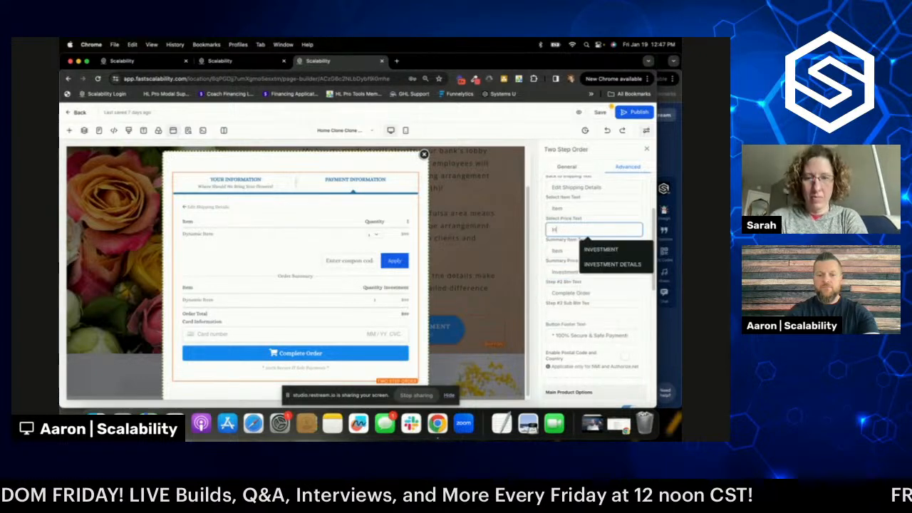
pyautogui.write('vestment')
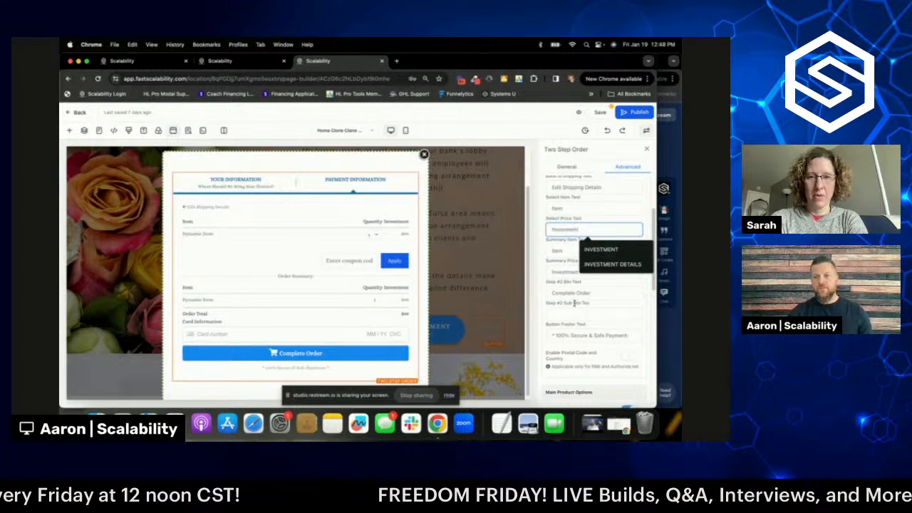
# - Disable coupon codes on the order form so the coupon field disappears
pyautogui.scroll(-3, 578, 306)
pyautogui.scroll(-4, 578, 306)
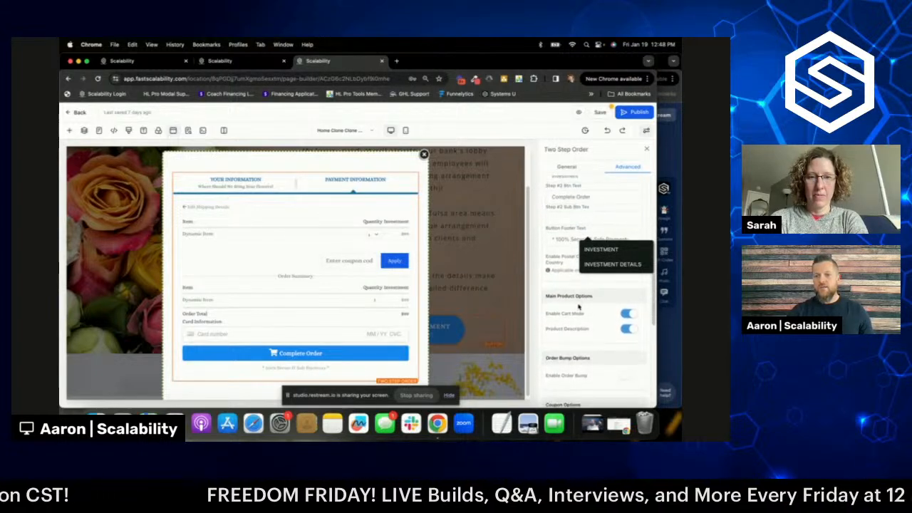
pyautogui.click(591, 314)
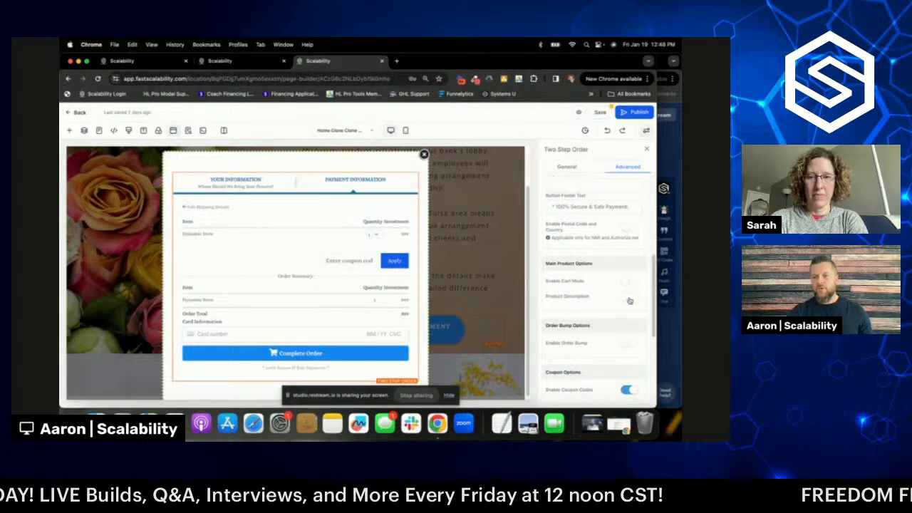
pyautogui.scroll(-5, 601, 302)
pyautogui.click(627, 281)
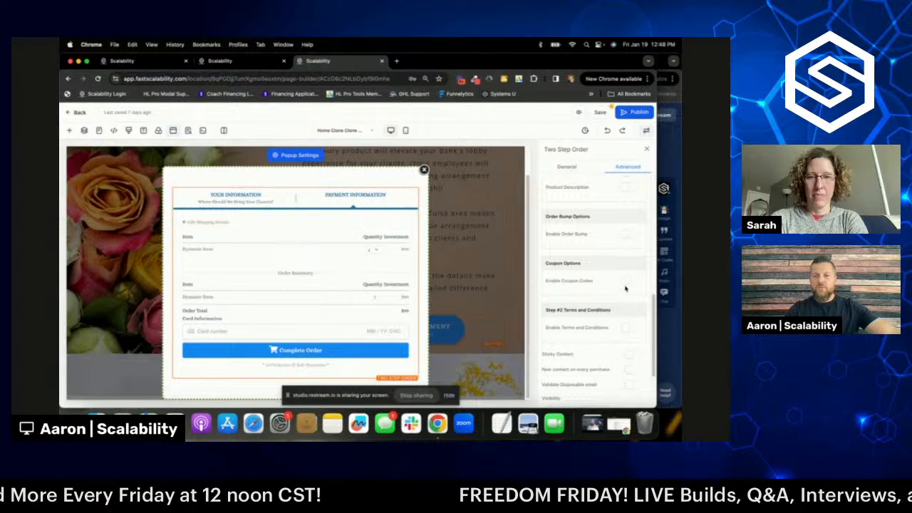
pyautogui.click(626, 282)
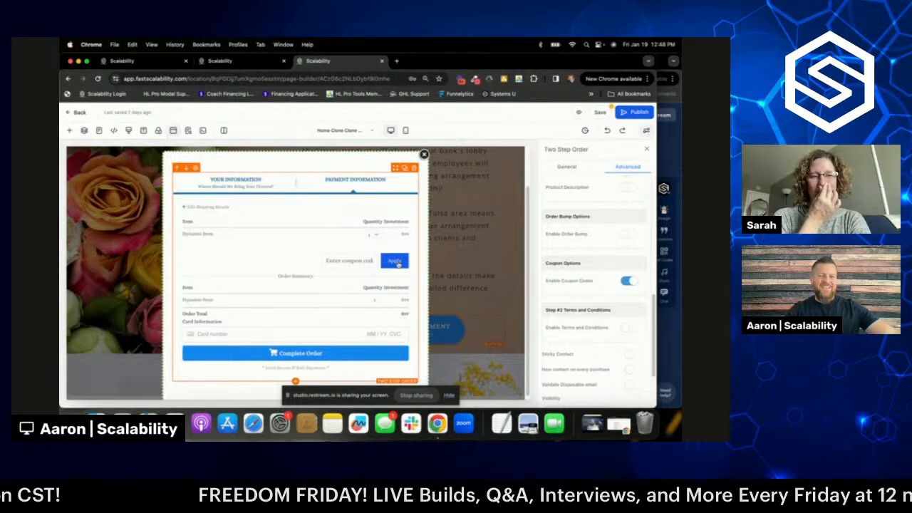
pyautogui.click(628, 281)
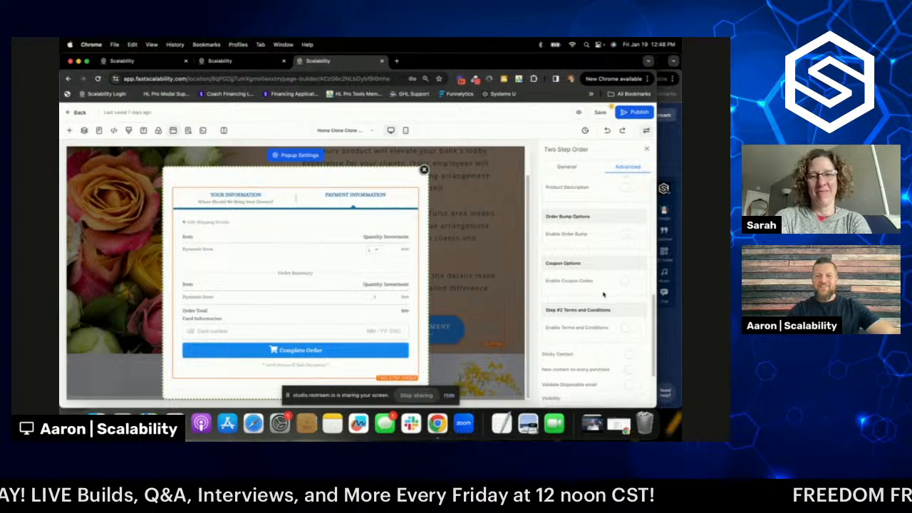
pyautogui.click(573, 168)
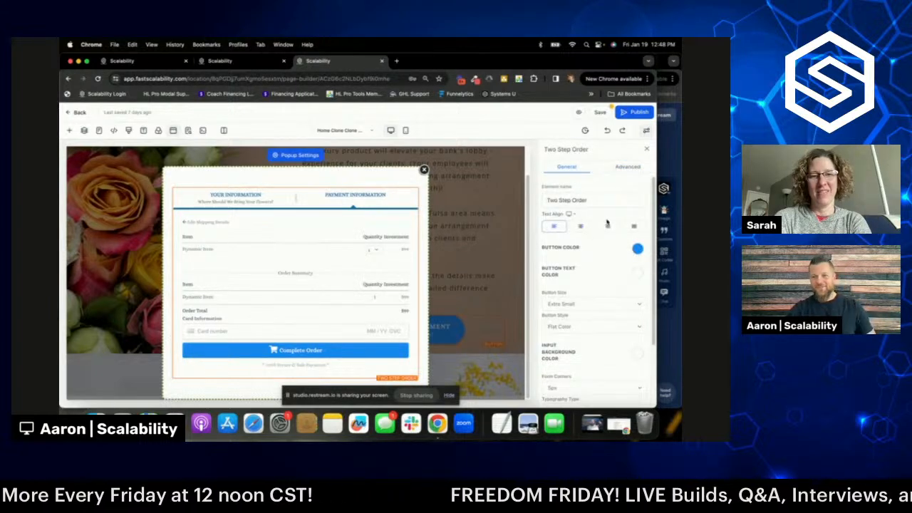
pyautogui.click(629, 167)
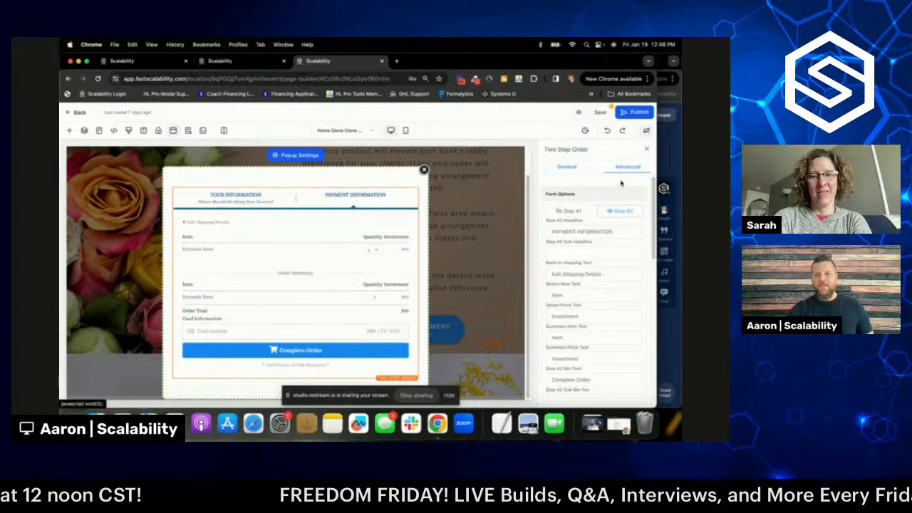
pyautogui.click(571, 212)
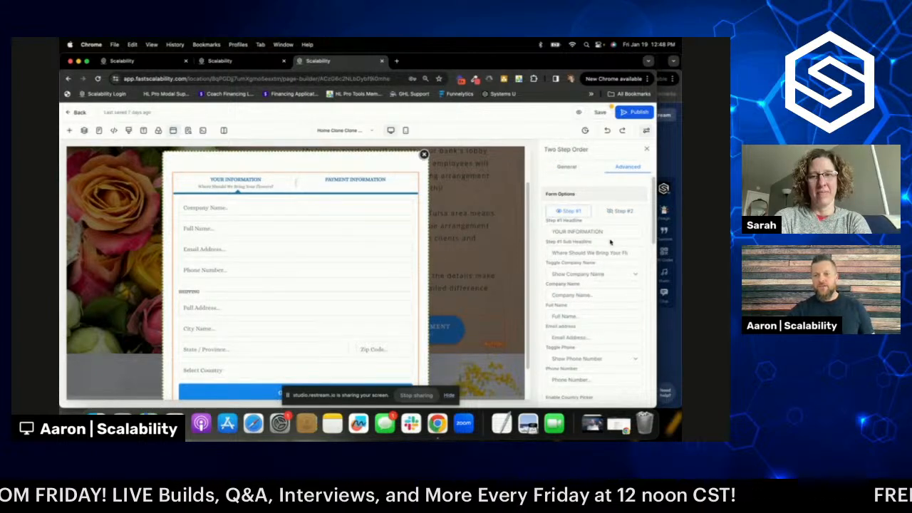
pyautogui.scroll(-3, 595, 275)
pyautogui.click(579, 224)
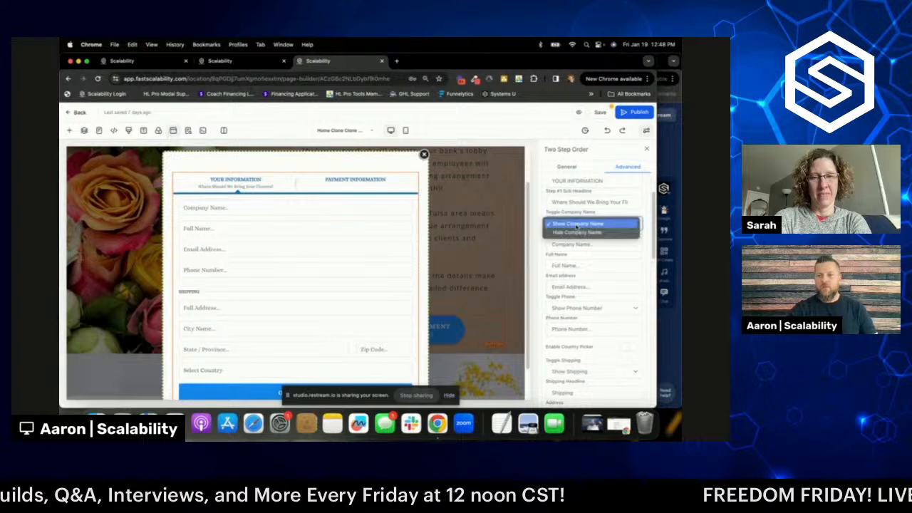
pyautogui.click(578, 233)
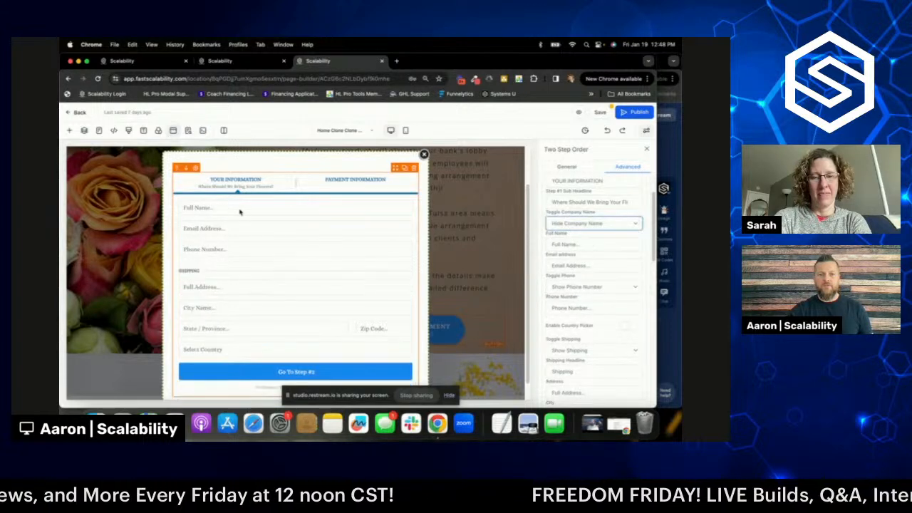
pyautogui.click(585, 224)
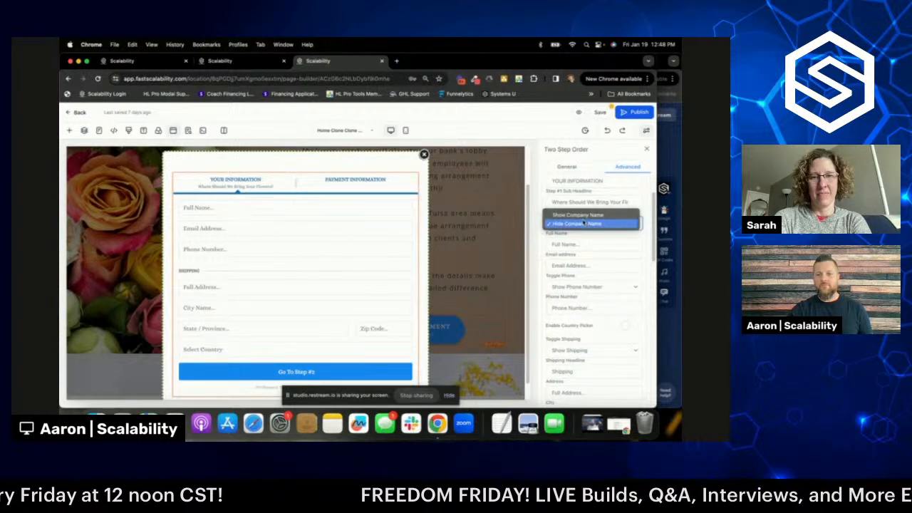
pyautogui.click(581, 215)
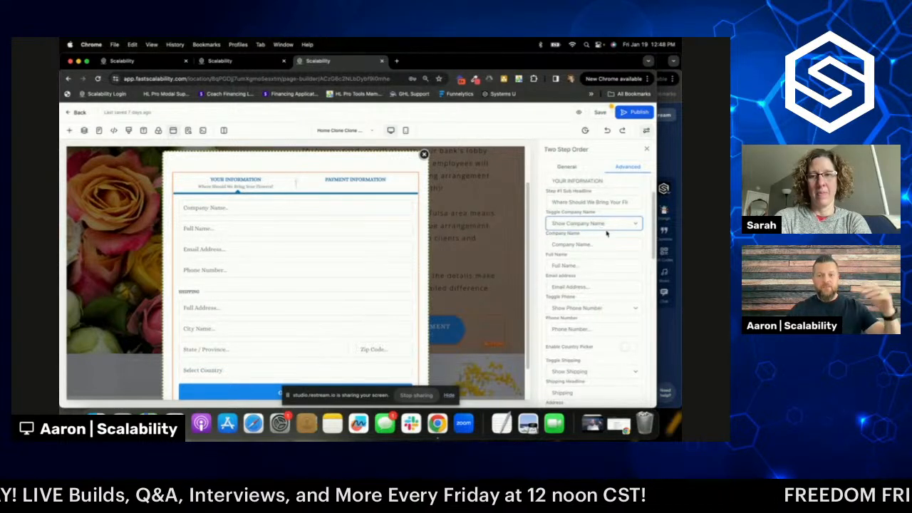
pyautogui.scroll(-4, 598, 249)
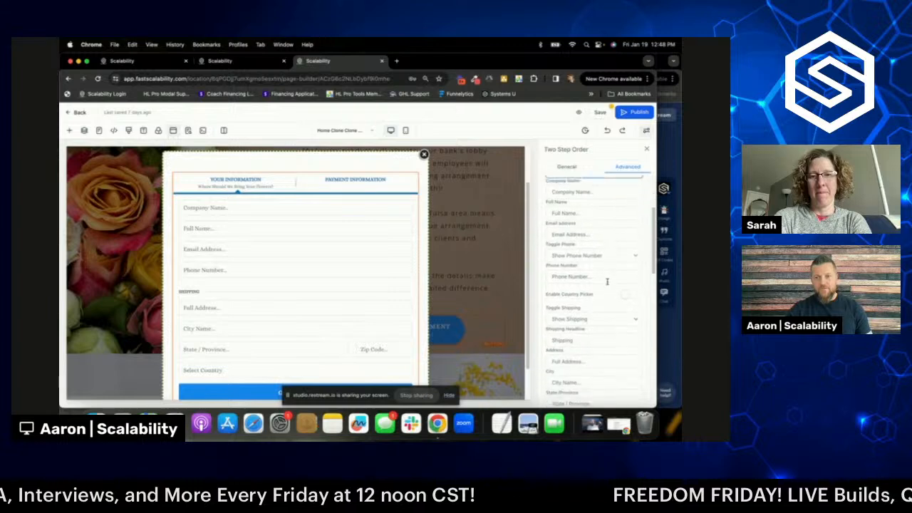
pyautogui.scroll(-4, 599, 229)
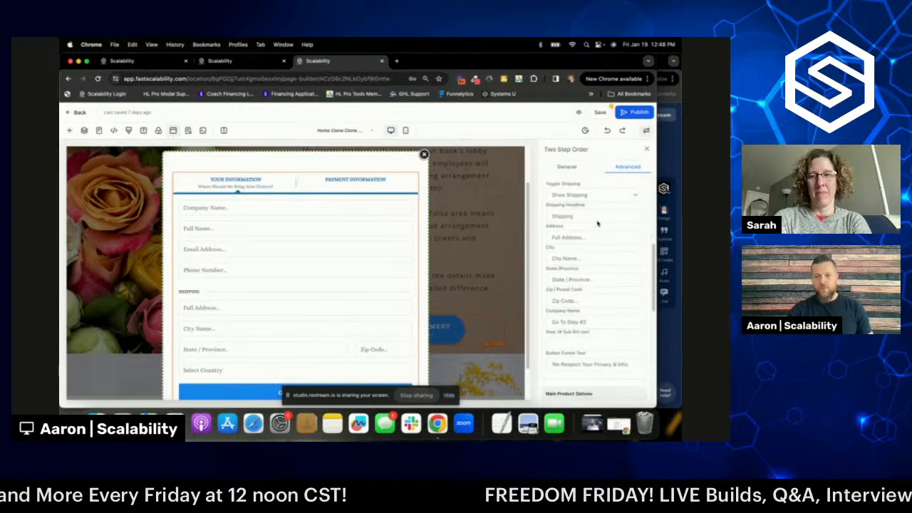
pyautogui.click(572, 195)
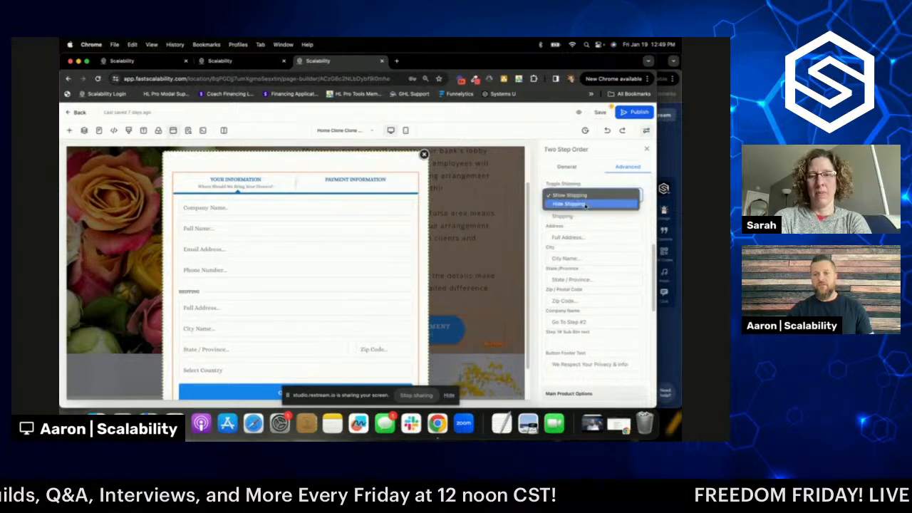
pyautogui.click(585, 205)
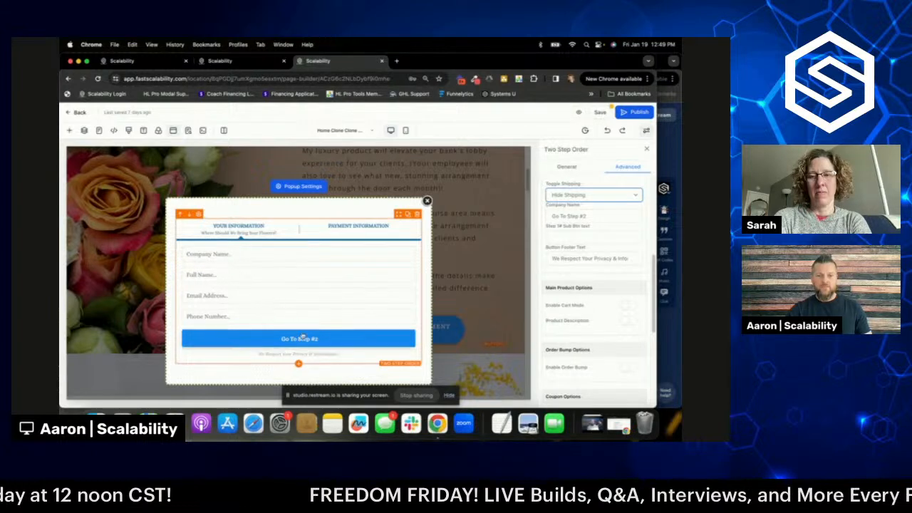
pyautogui.click(592, 199)
pyautogui.click(591, 187)
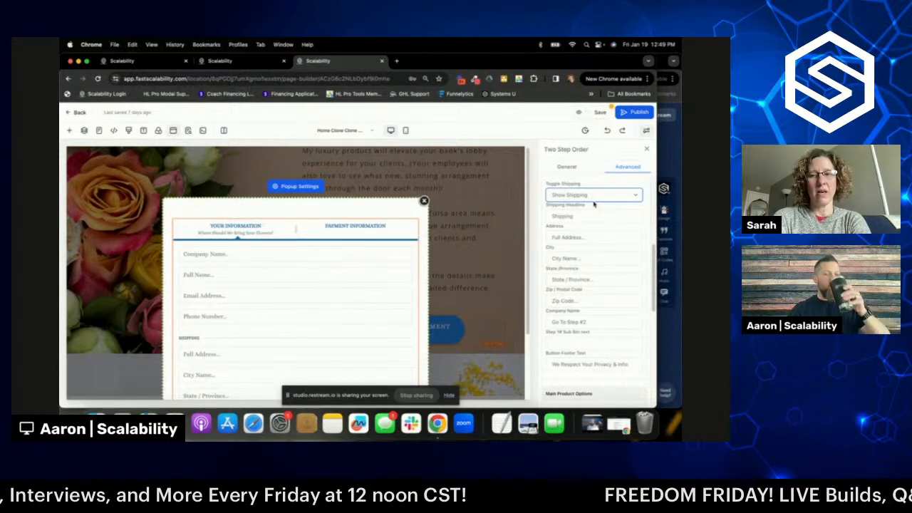
pyautogui.scroll(2, 595, 230)
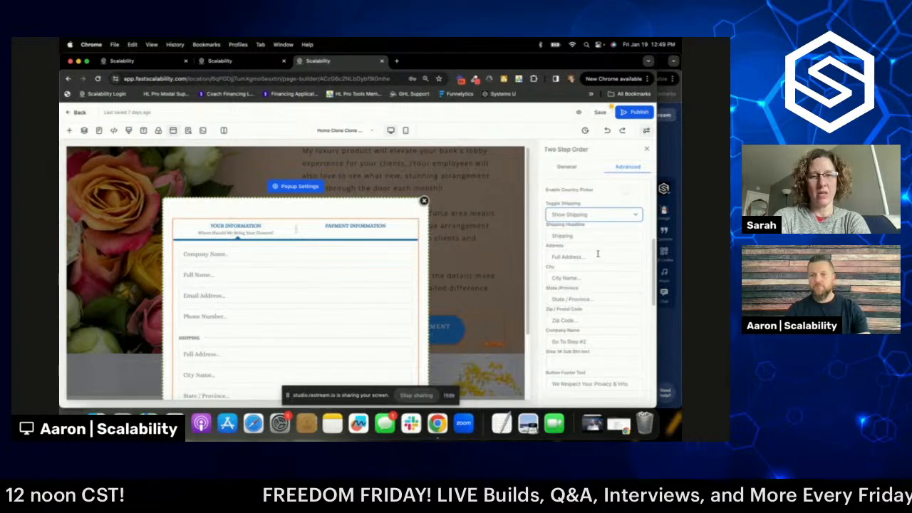
pyautogui.scroll(-1, 597, 257)
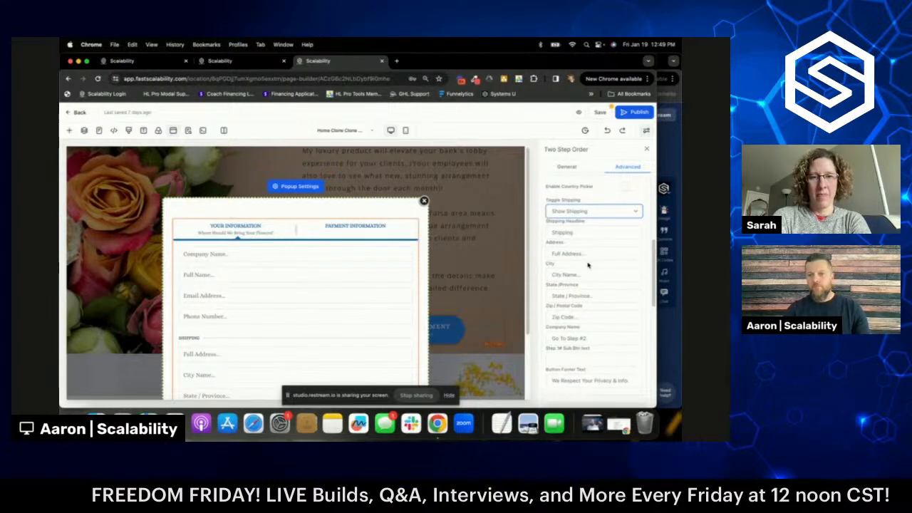
pyautogui.scroll(8, 587, 265)
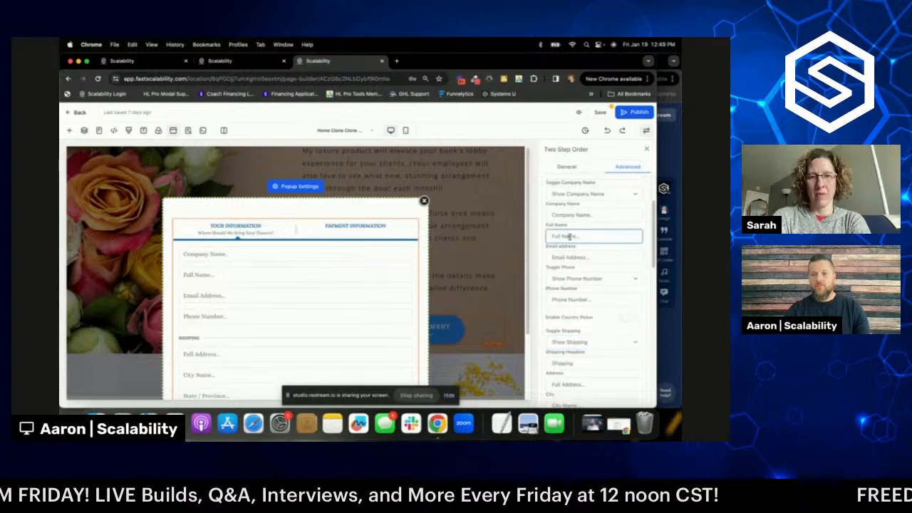
# - Replace the Full Name field placeholder with 'Primary Contact Name'
pyautogui.moveTo(576, 237); pyautogui.dragTo(548, 236)
pyautogui.write('Con')
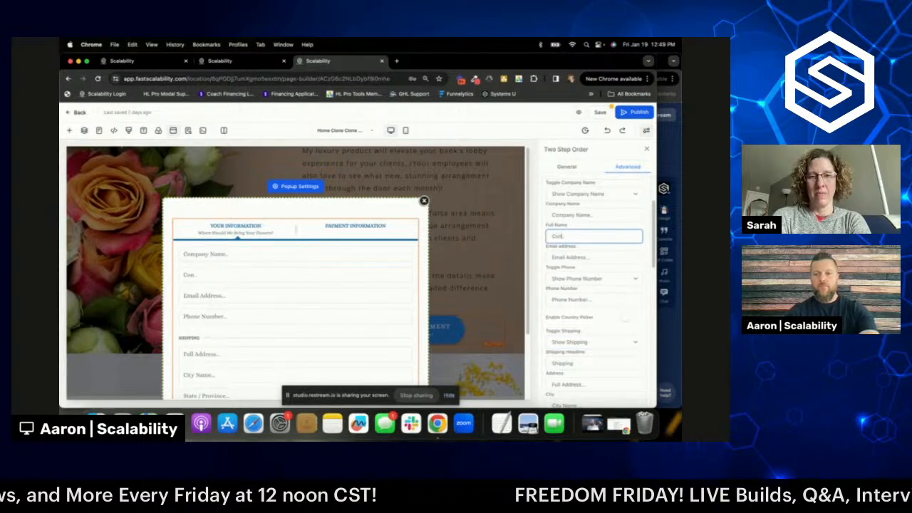
pyautogui.write('tact Name')
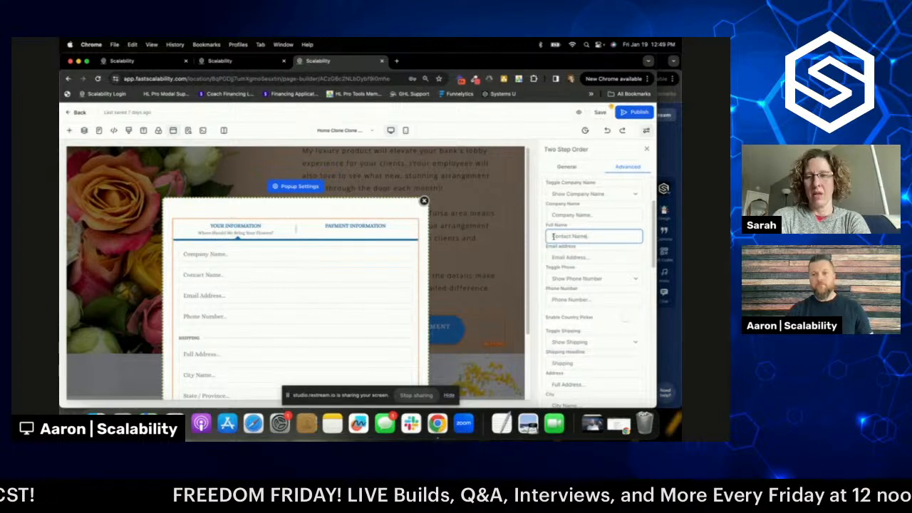
pyautogui.click(552, 237)
pyautogui.write('Primary')
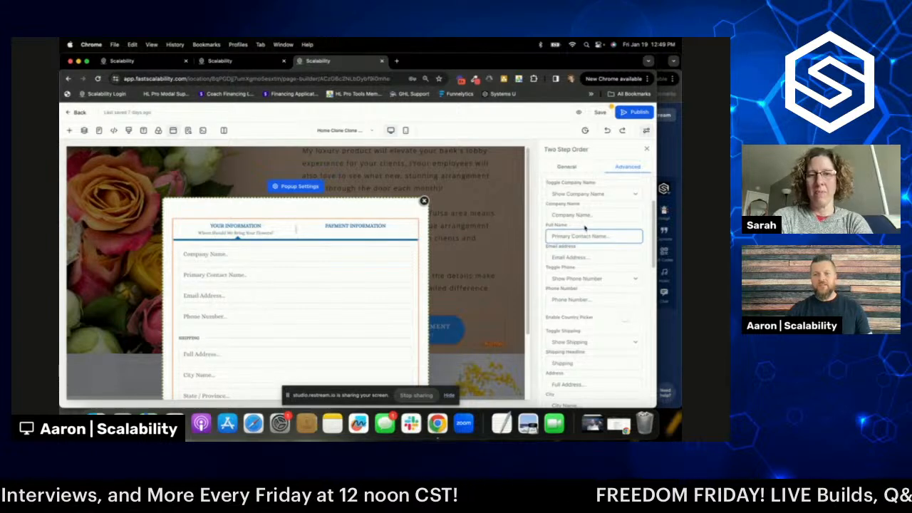
pyautogui.scroll(1, 585, 228)
pyautogui.scroll(-4, 588, 230)
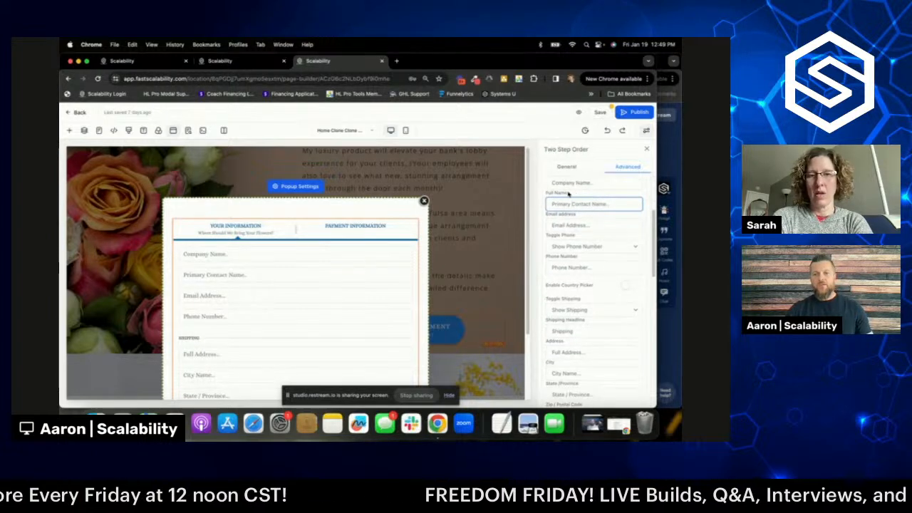
pyautogui.scroll(-1, 585, 244)
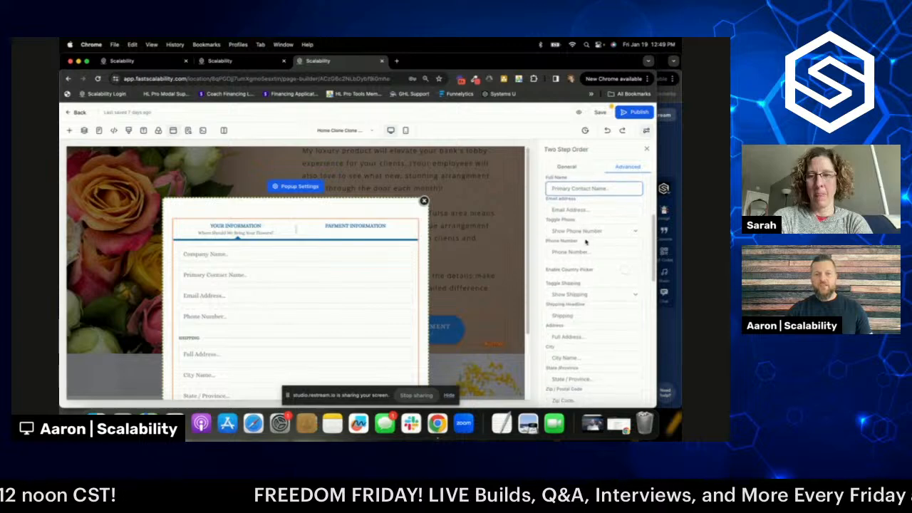
pyautogui.scroll(-3, 347, 292)
pyautogui.scroll(-1, 347, 293)
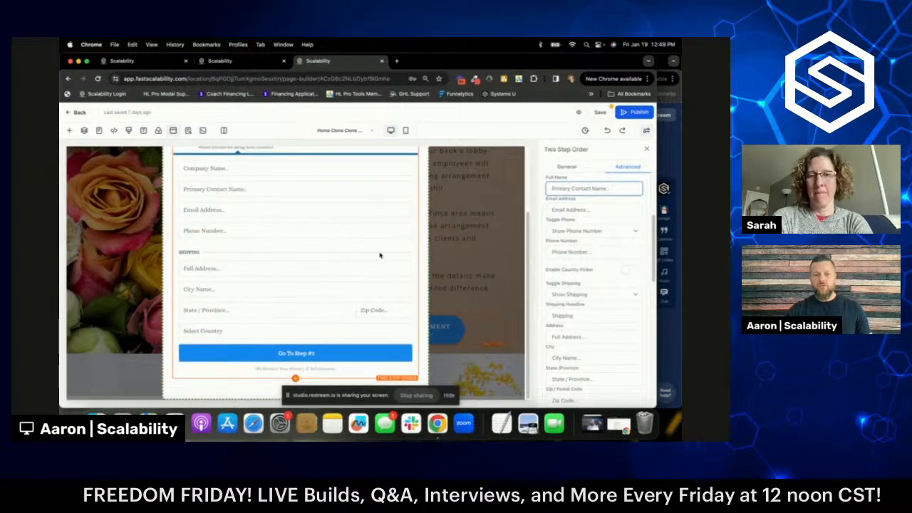
pyautogui.scroll(-10, 593, 276)
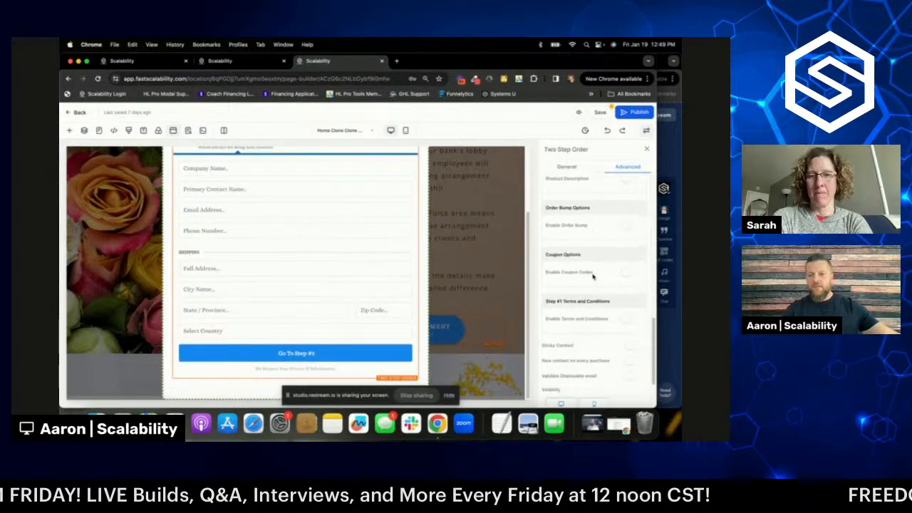
pyautogui.scroll(-2, 593, 277)
# - Keep Headline Font typography and round the order form's corners to 10px
pyautogui.click(566, 166)
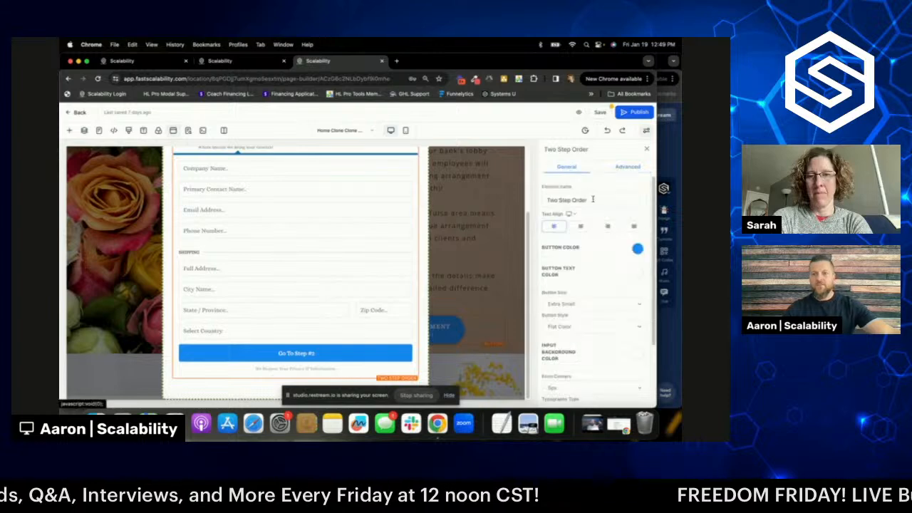
pyautogui.scroll(-1, 604, 267)
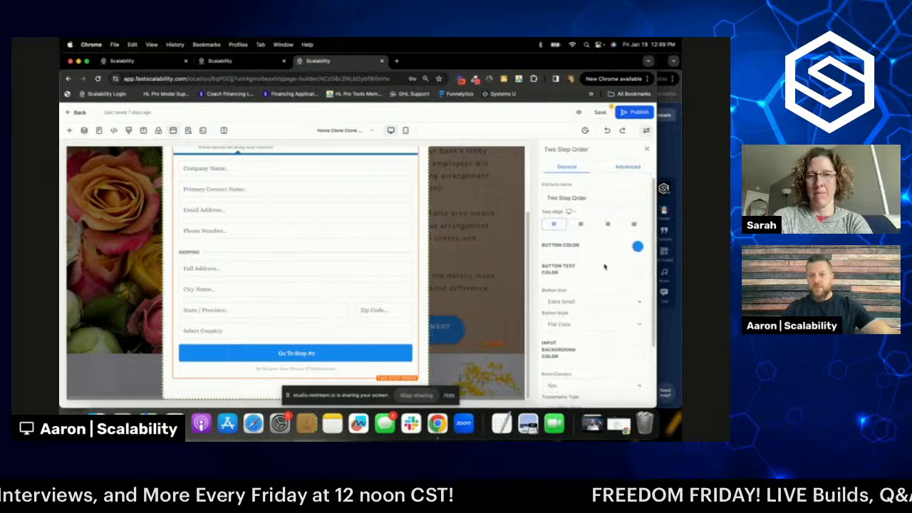
pyautogui.click(638, 247)
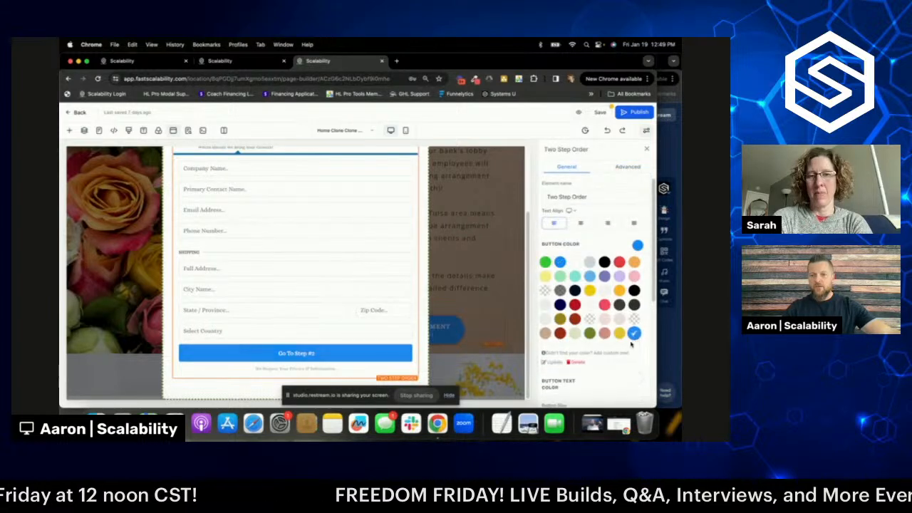
pyautogui.scroll(-5, 606, 278)
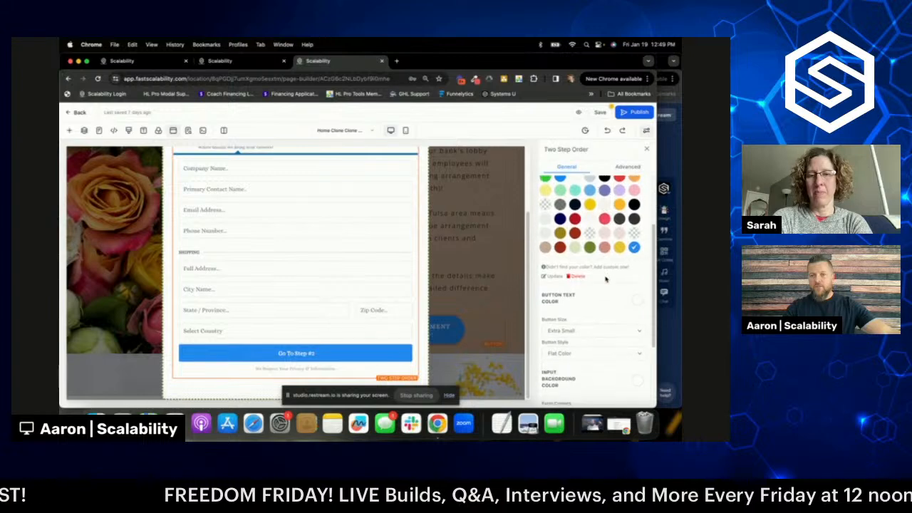
pyautogui.scroll(-4, 606, 279)
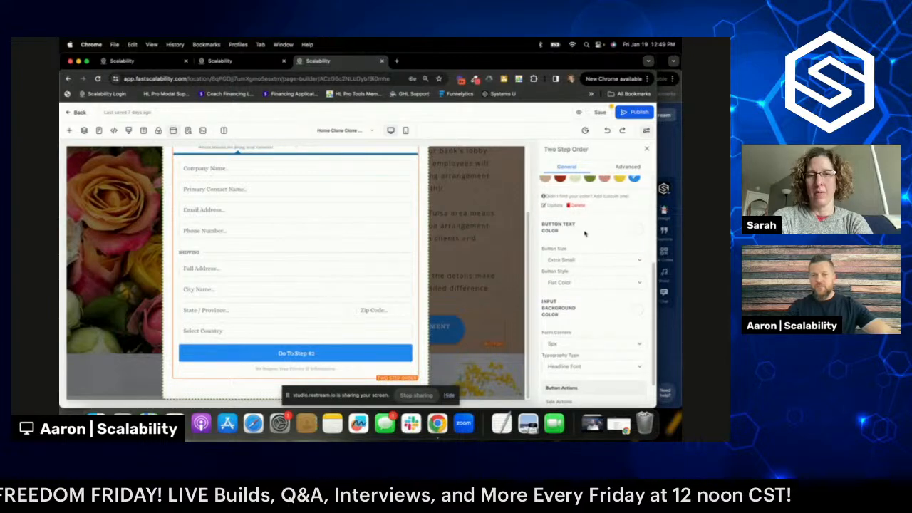
pyautogui.scroll(-3, 585, 300)
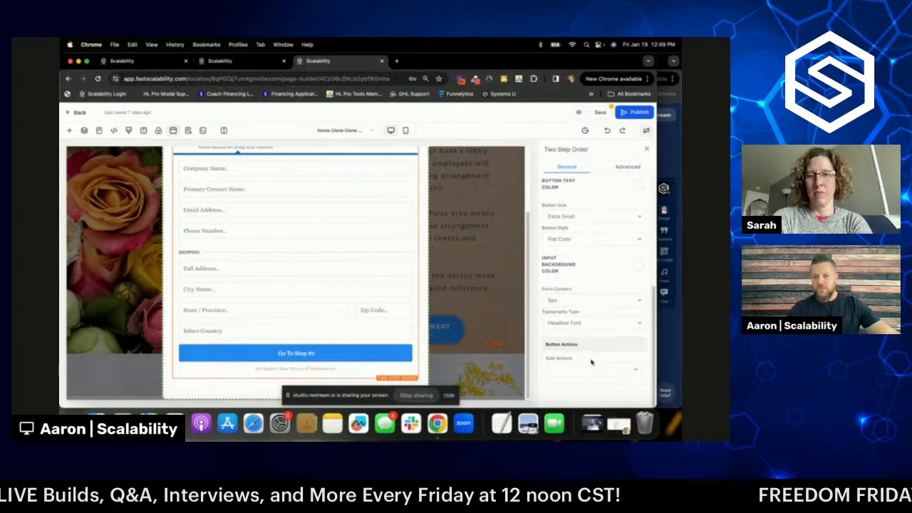
pyautogui.click(583, 324)
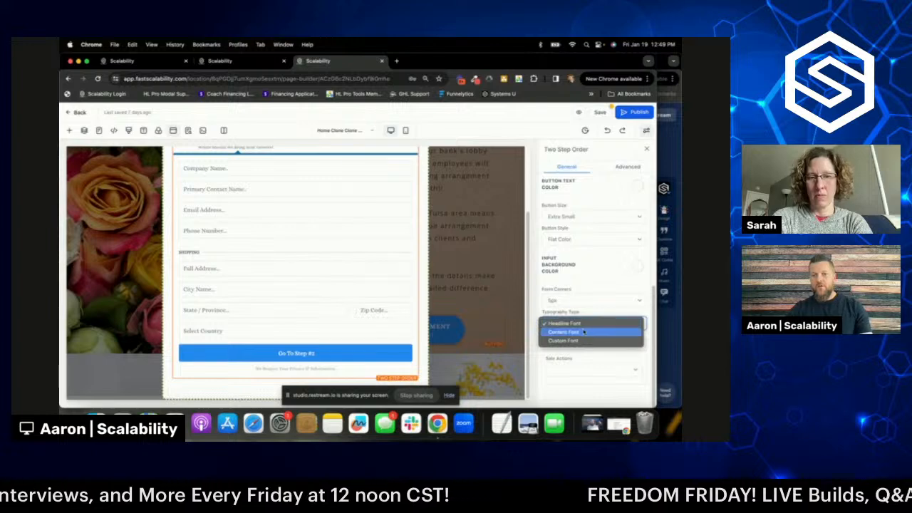
pyautogui.click(585, 325)
pyautogui.scroll(1, 588, 329)
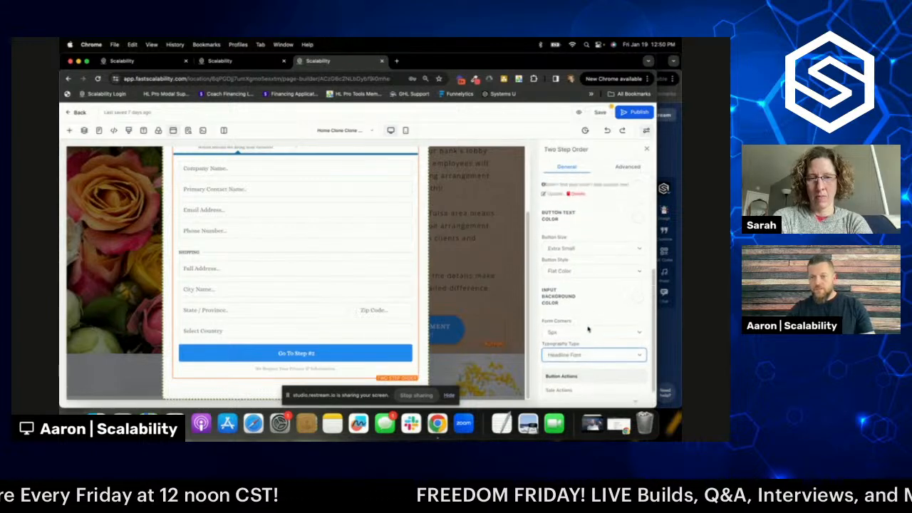
pyautogui.click(583, 332)
pyautogui.click(585, 338)
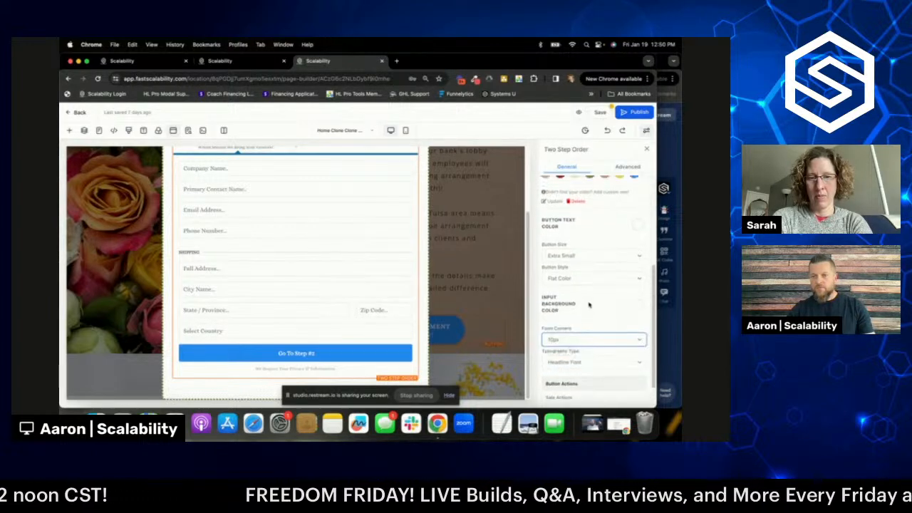
pyautogui.scroll(1, 588, 306)
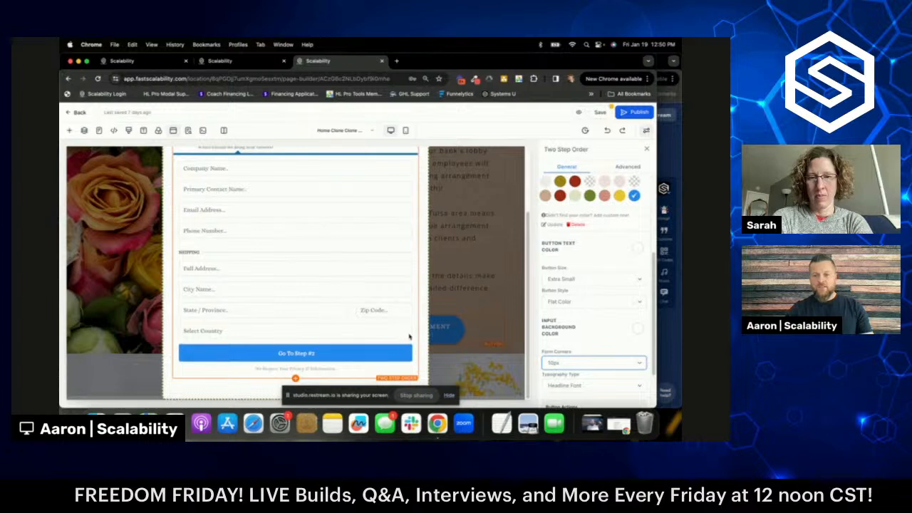
pyautogui.scroll(1, 577, 319)
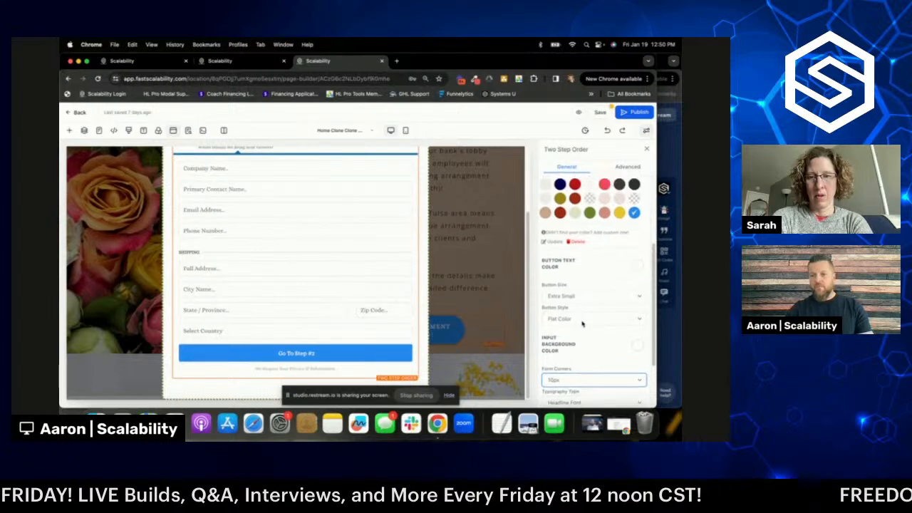
# - Set the form button size to Medium, leaving the sale action unchanged
pyautogui.click(580, 298)
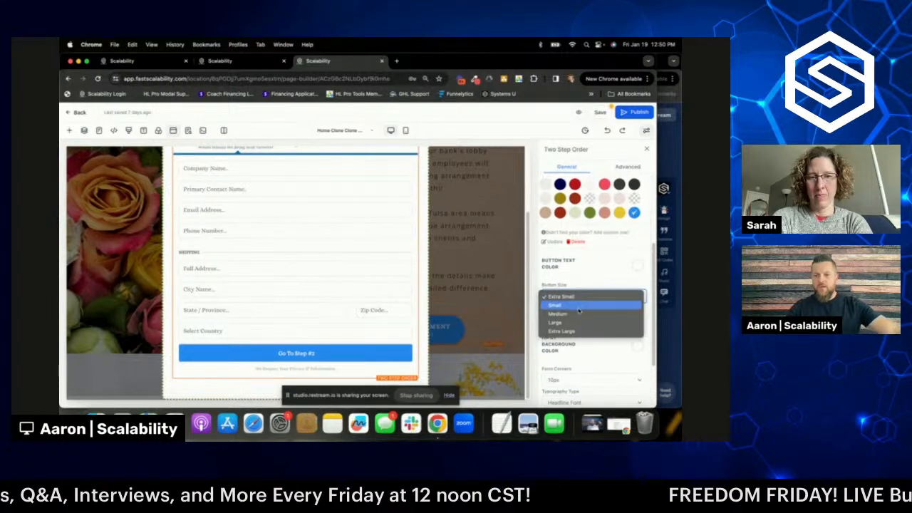
pyautogui.click(580, 314)
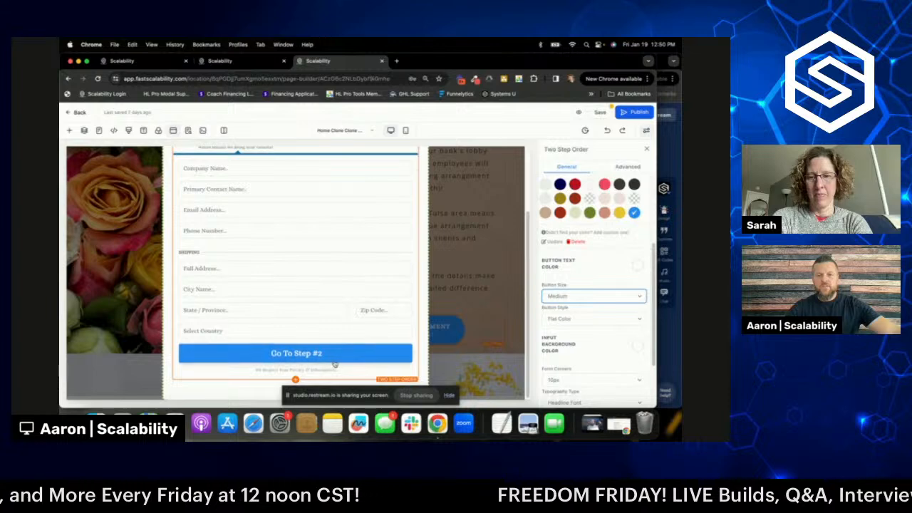
pyautogui.scroll(-3, 596, 323)
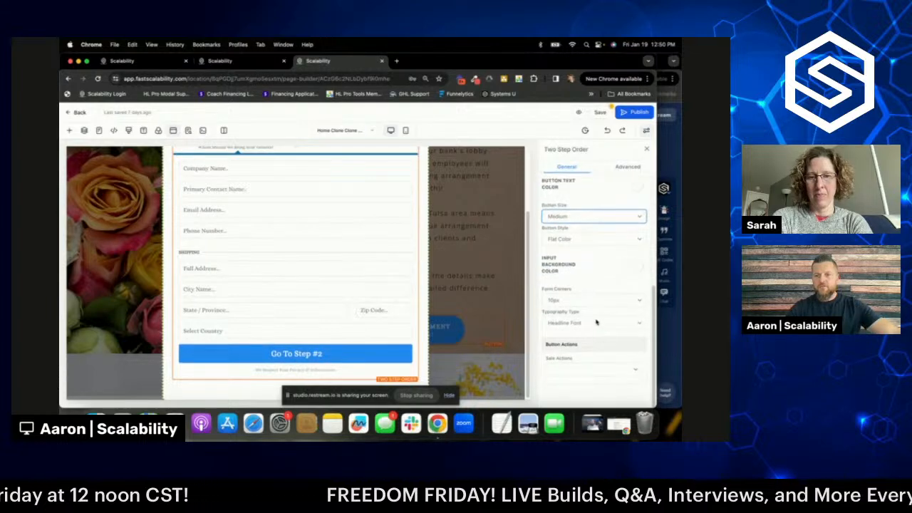
pyautogui.scroll(4, 597, 322)
pyautogui.scroll(-4, 598, 321)
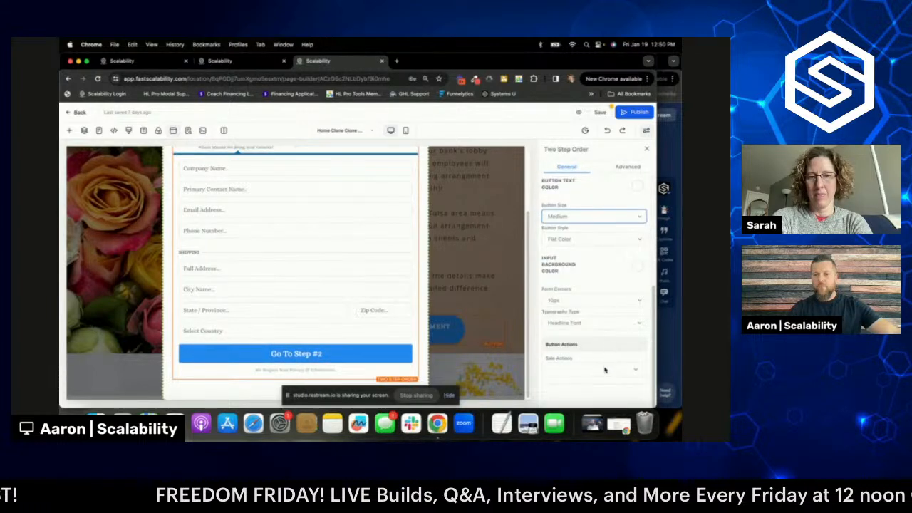
pyautogui.click(605, 370)
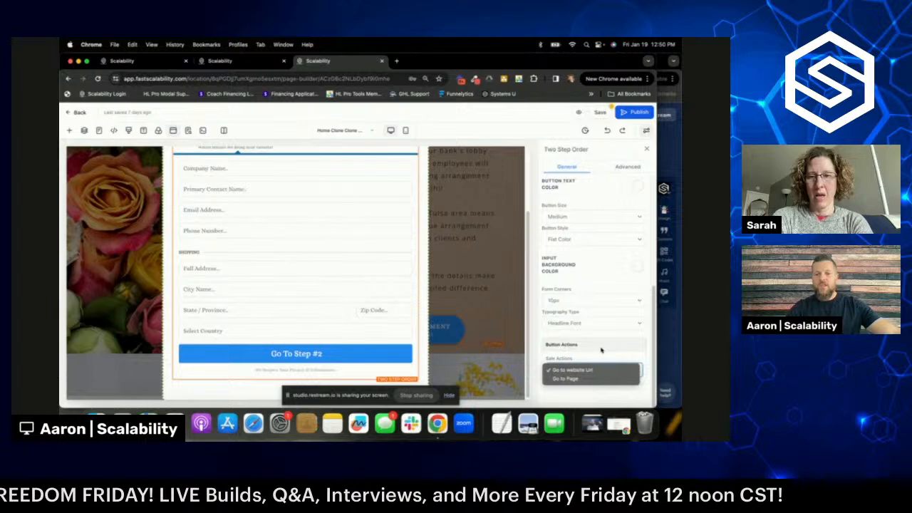
pyautogui.click(589, 369)
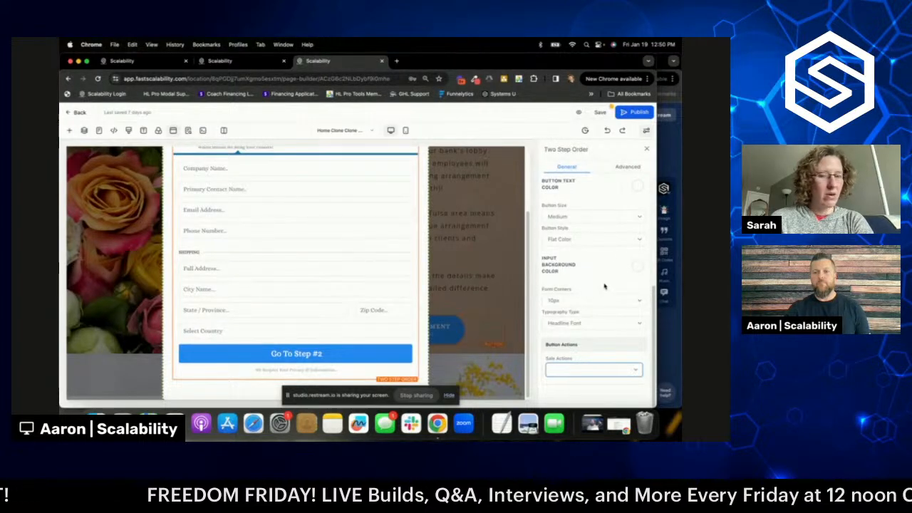
pyautogui.scroll(10, 604, 286)
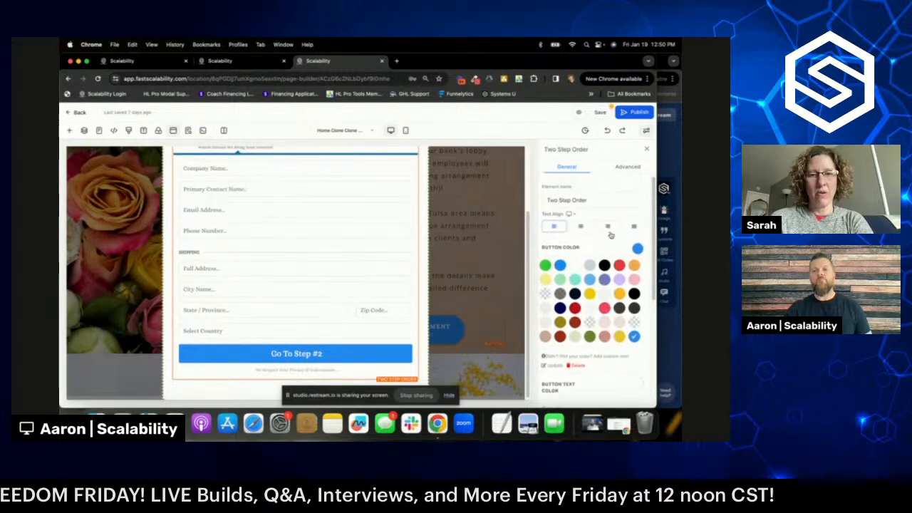
pyautogui.click(626, 169)
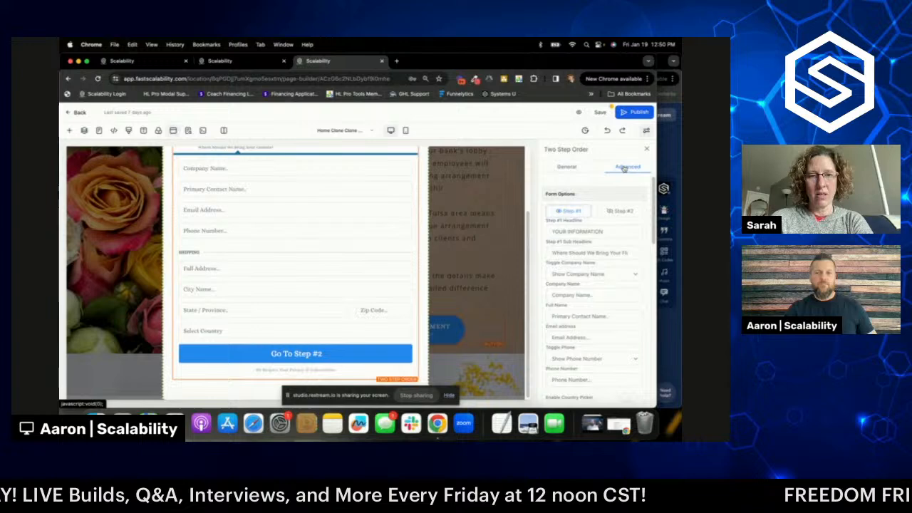
# - Compare the form's payment-information step with its contact step in the preview
pyautogui.click(620, 212)
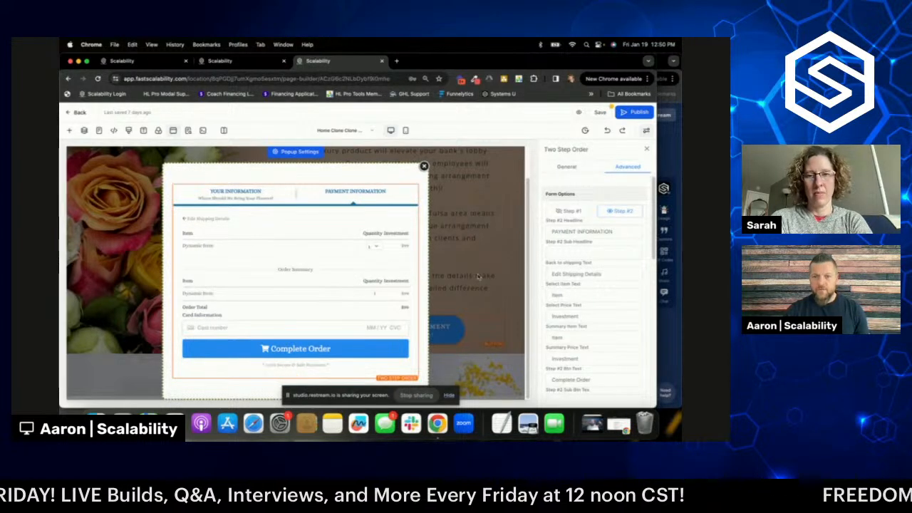
pyautogui.scroll(-3, 591, 245)
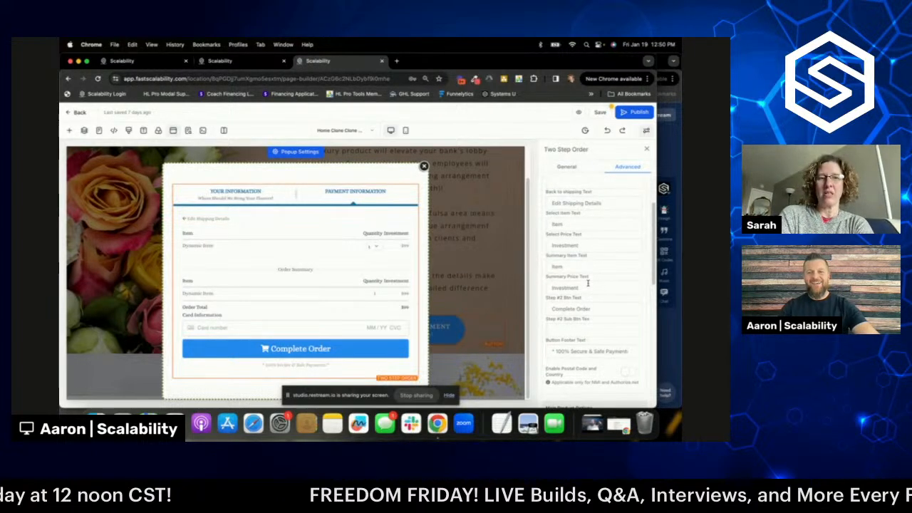
pyautogui.scroll(5, 591, 271)
pyautogui.click(570, 211)
pyautogui.click(570, 168)
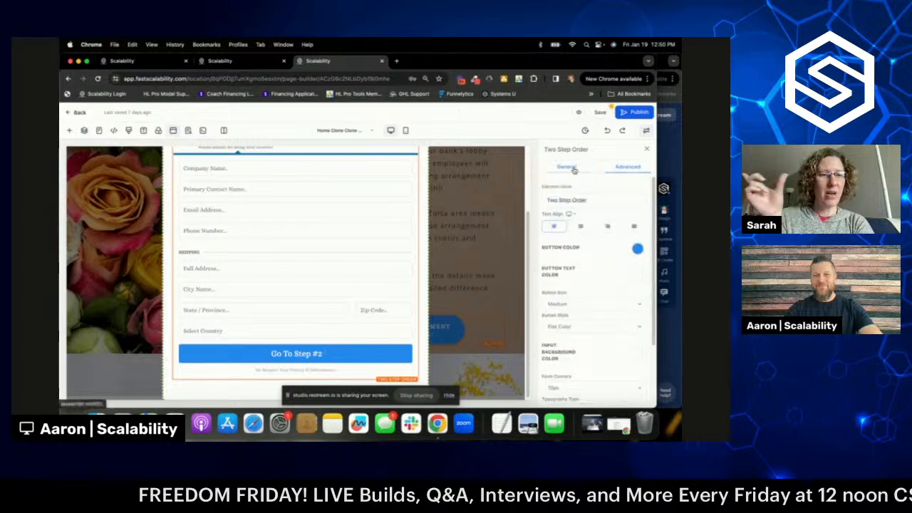
pyautogui.scroll(-2, 606, 272)
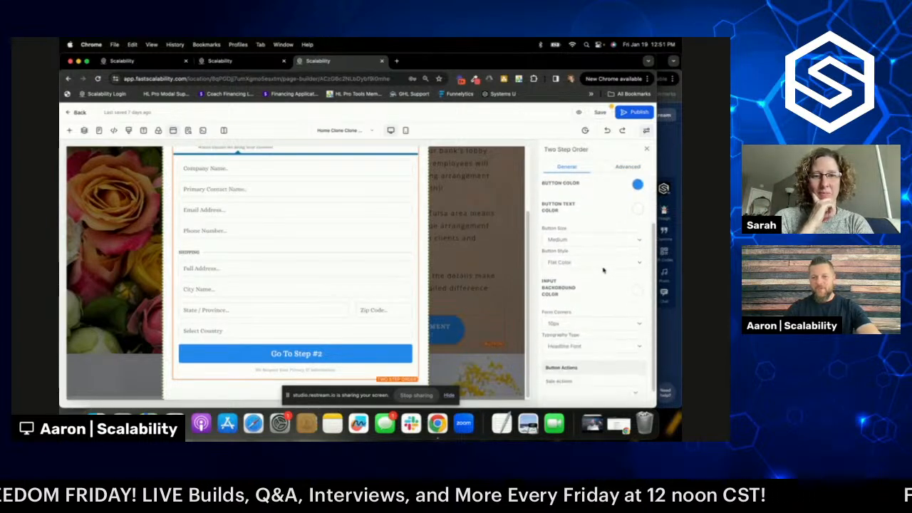
pyautogui.scroll(2, 605, 272)
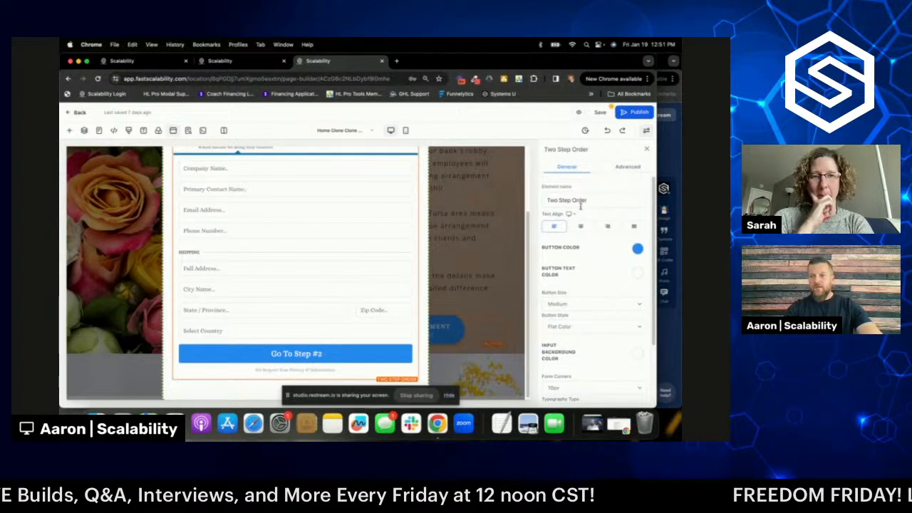
pyautogui.click(626, 167)
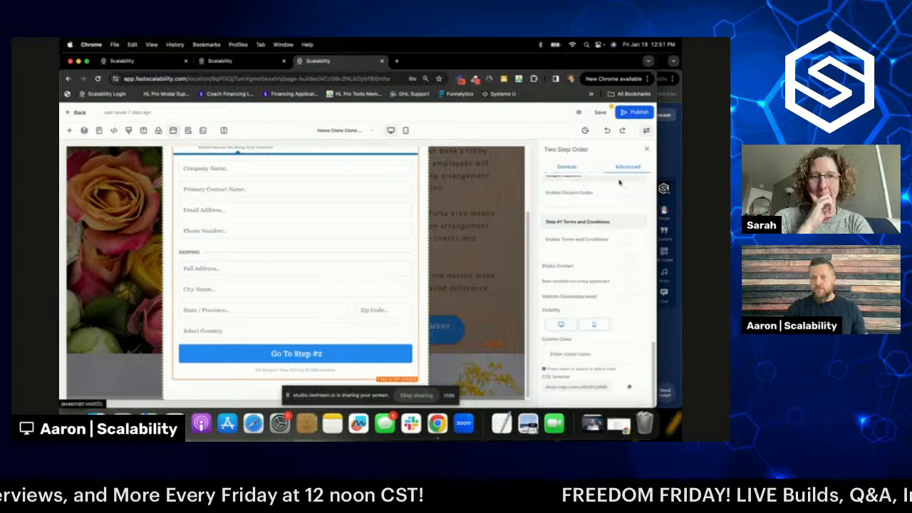
pyautogui.scroll(5, 609, 243)
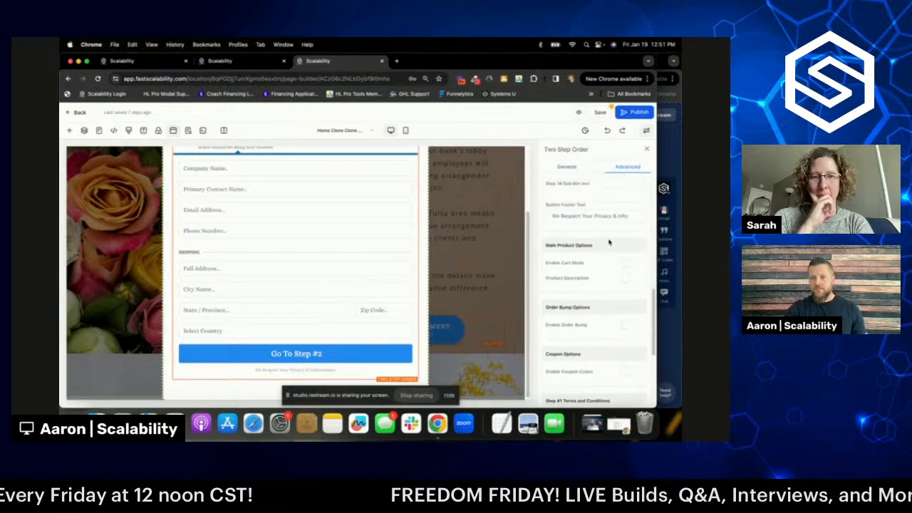
pyautogui.scroll(4, 609, 243)
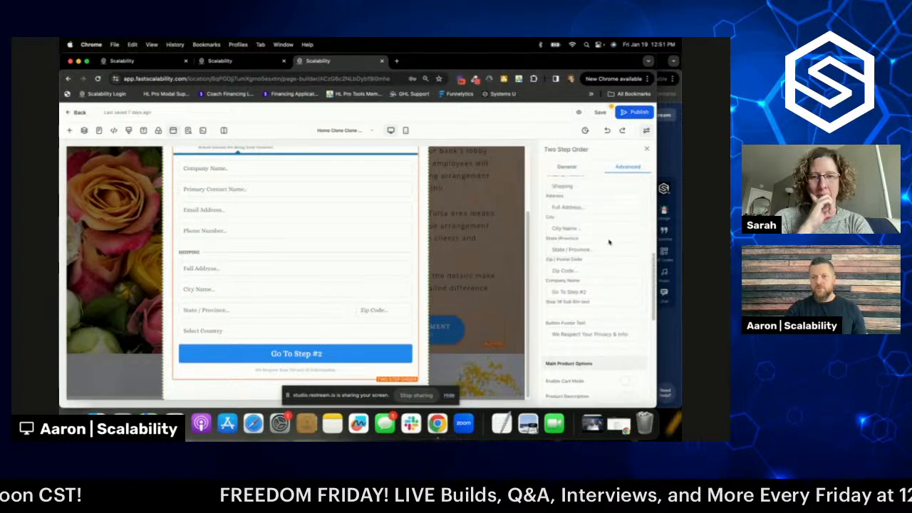
pyautogui.scroll(5, 609, 243)
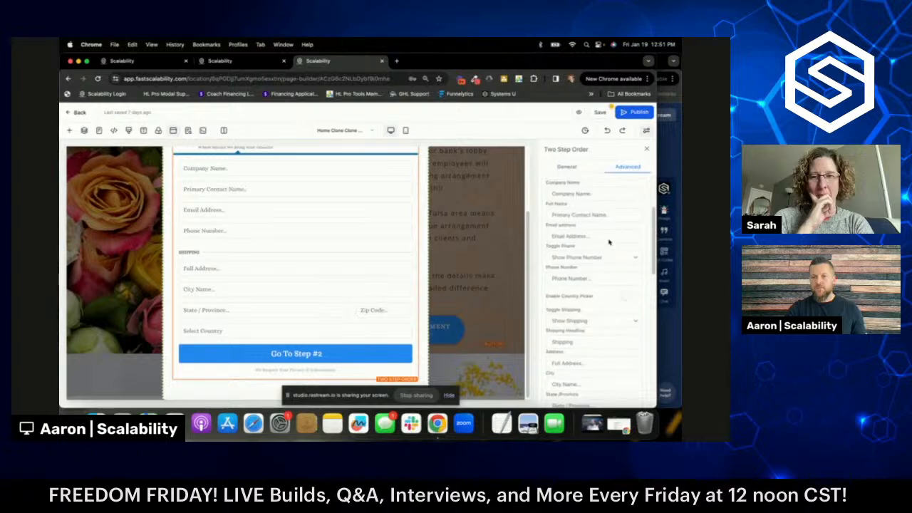
pyautogui.scroll(5, 609, 243)
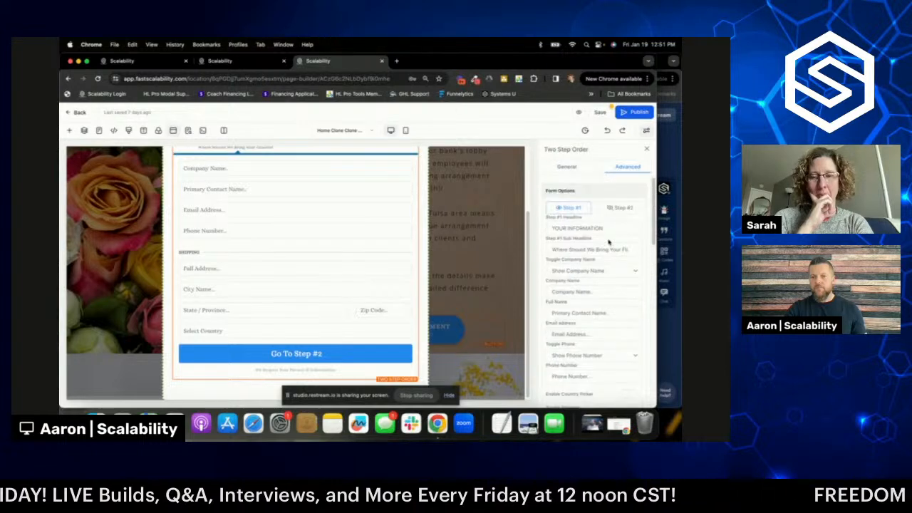
pyautogui.scroll(1, 607, 246)
# - Bring up the payment step again and select its Complete Order button text setting
pyautogui.click(619, 211)
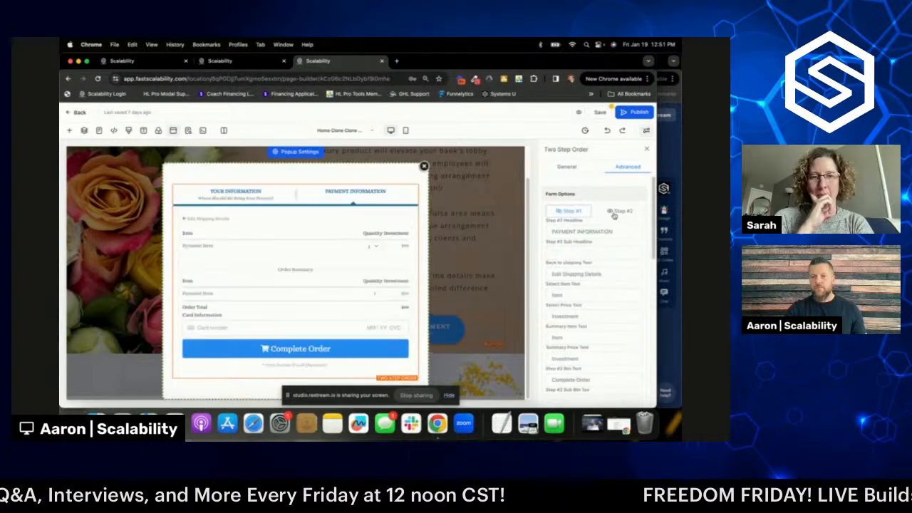
pyautogui.scroll(-5, 606, 232)
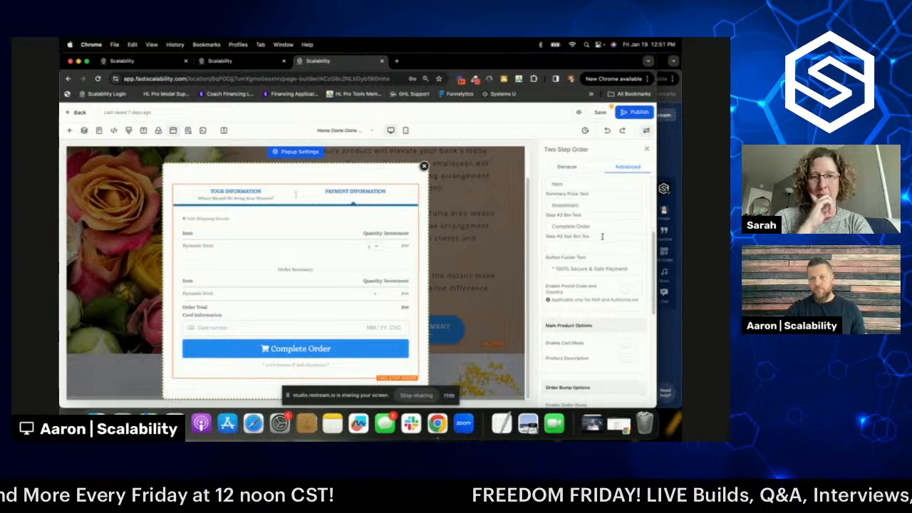
pyautogui.scroll(5, 597, 225)
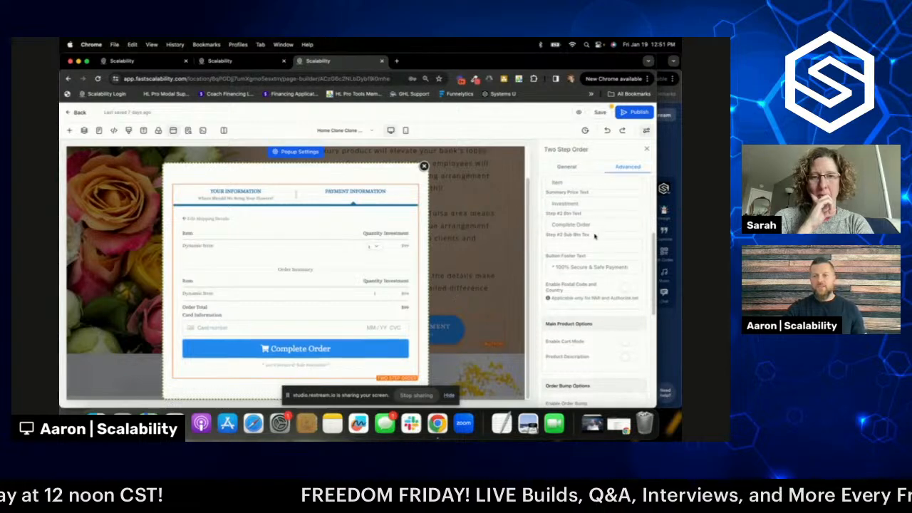
pyautogui.click(575, 211)
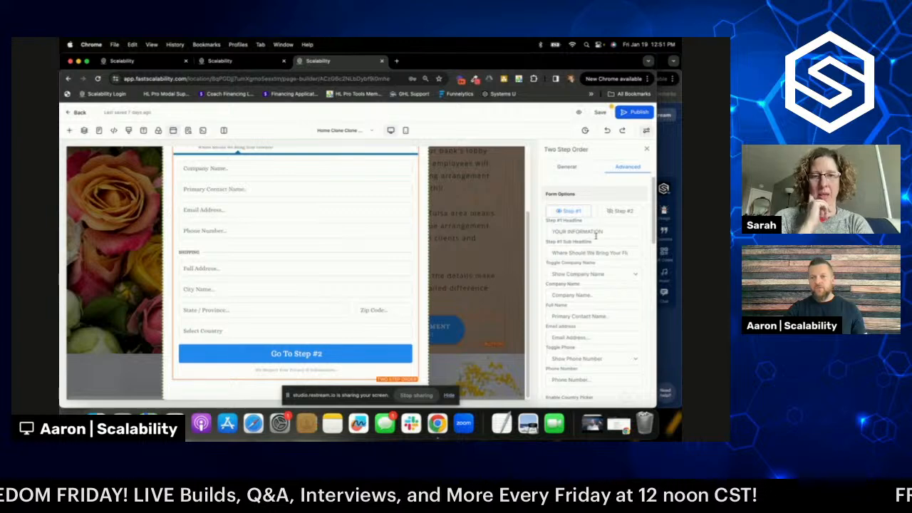
pyautogui.scroll(-1, 595, 235)
pyautogui.scroll(-5, 595, 234)
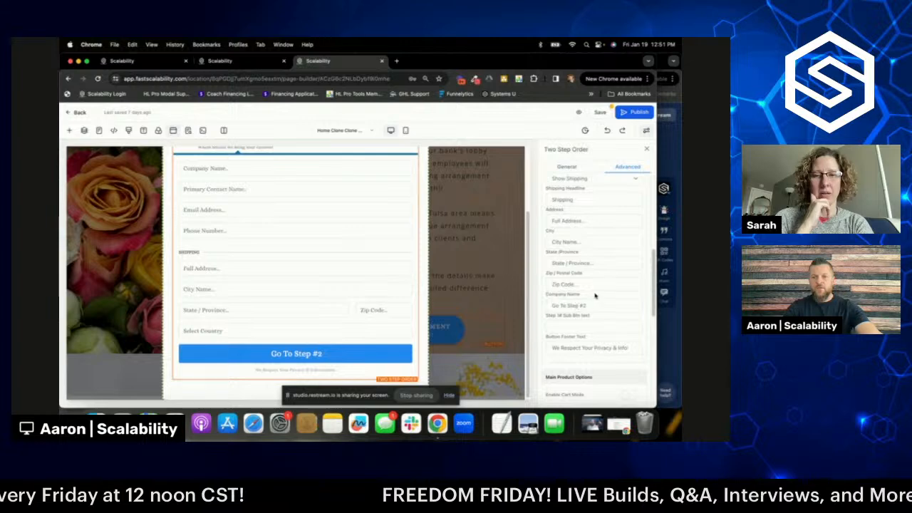
pyautogui.scroll(6, 591, 299)
pyautogui.click(620, 211)
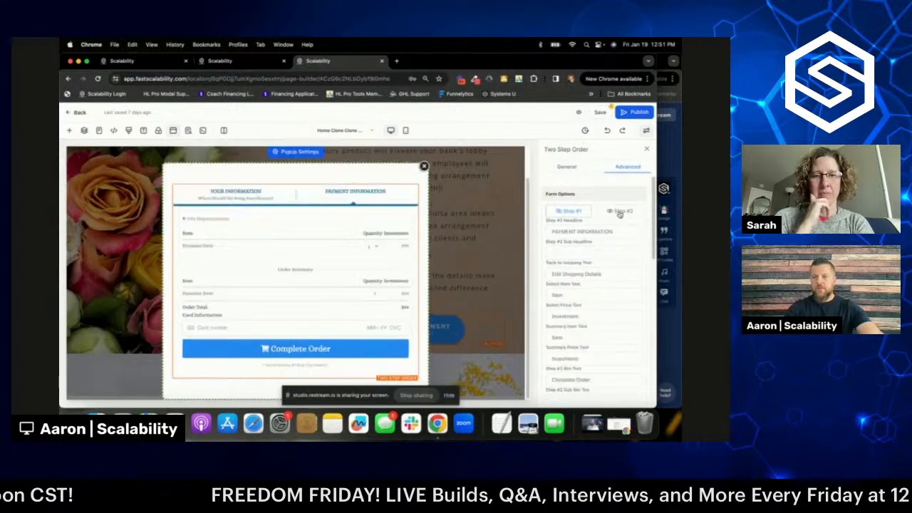
pyautogui.scroll(-3, 590, 270)
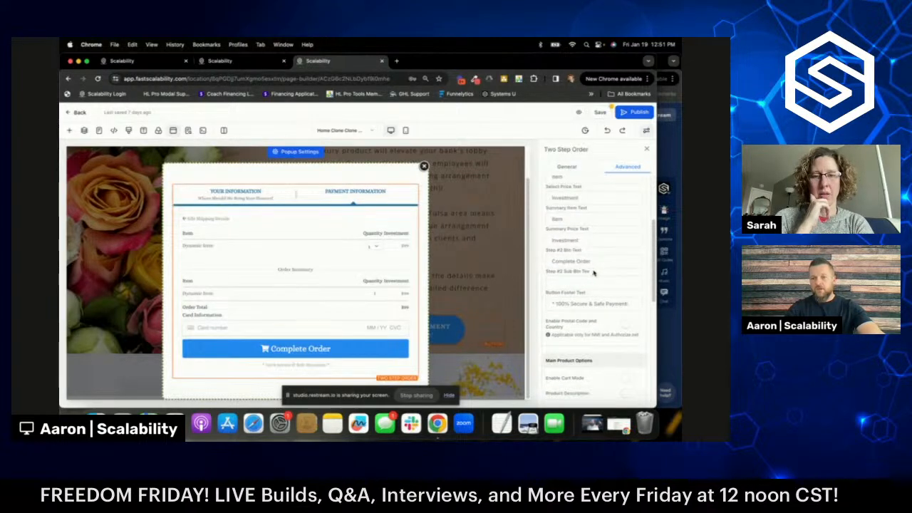
pyautogui.scroll(1, 594, 273)
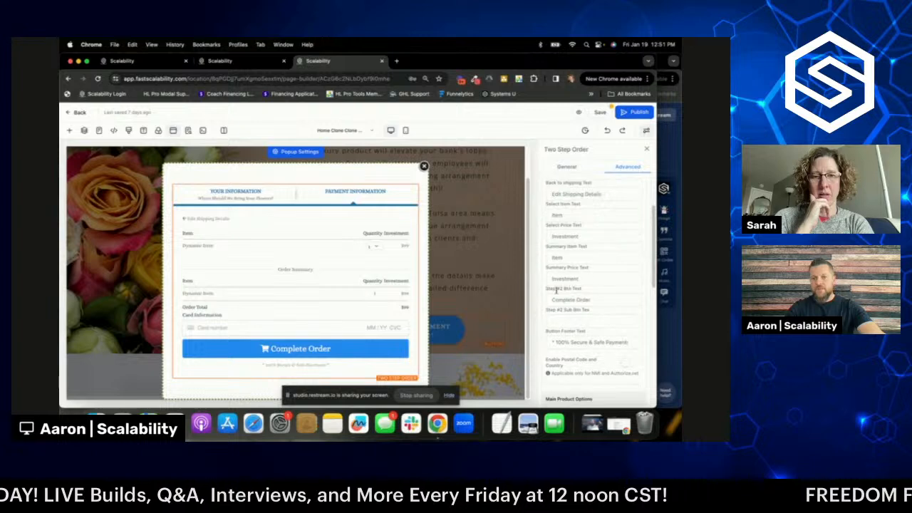
pyautogui.click(548, 303)
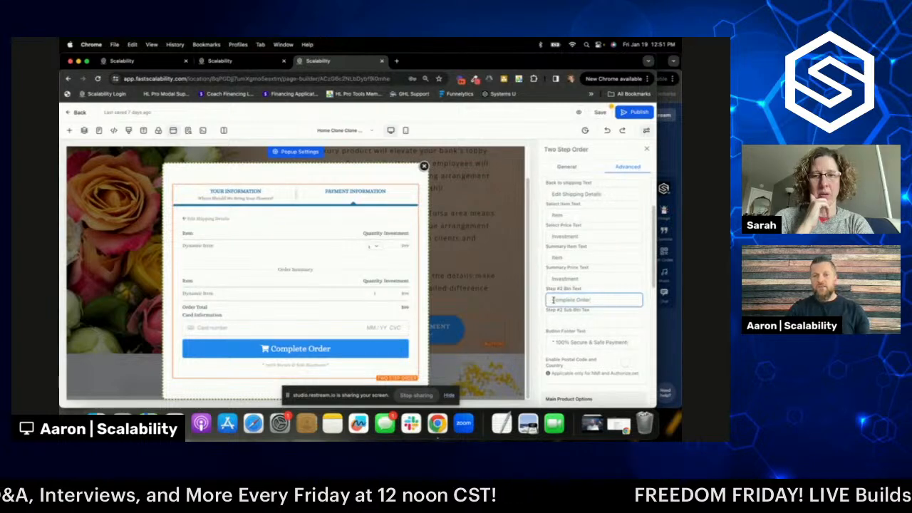
# - Replace the Complete Order button text with 'YES, I WANT NEW FLOWERS MONTHLY!'
pyautogui.tripleClick(554, 300)
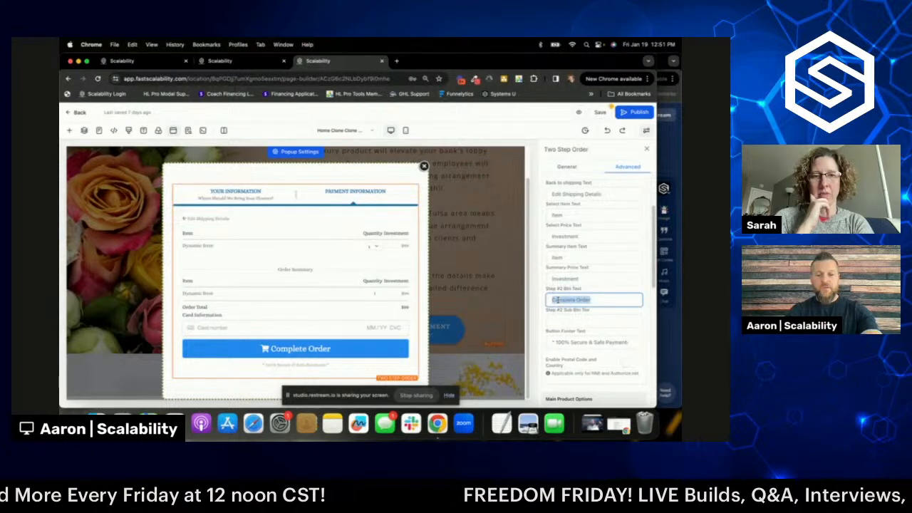
pyautogui.write('YES,')
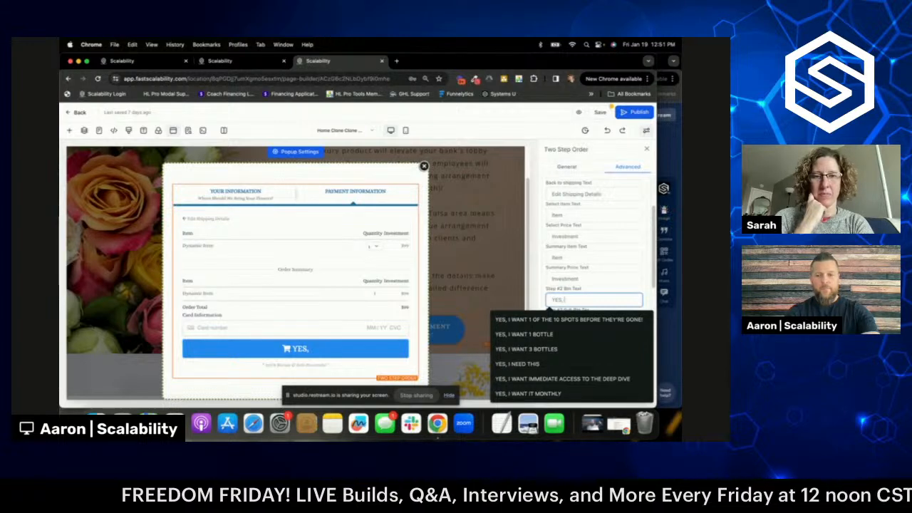
pyautogui.write(' I WAT')
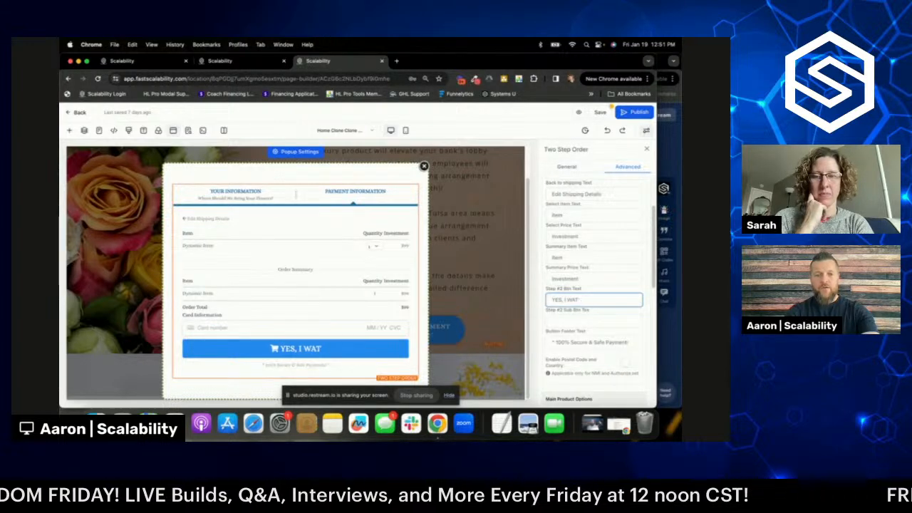
pyautogui.press('BackSpace')
pyautogui.write('NT NEW')
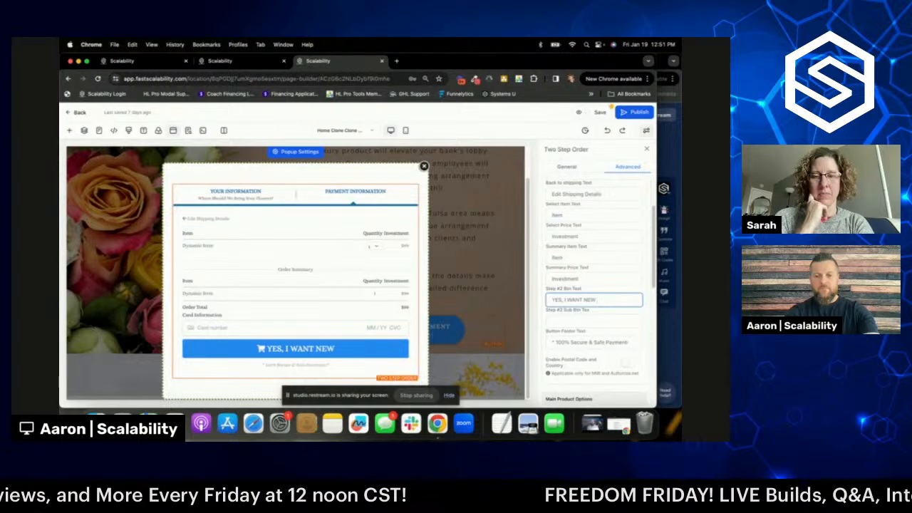
pyautogui.write(' FLOWE')
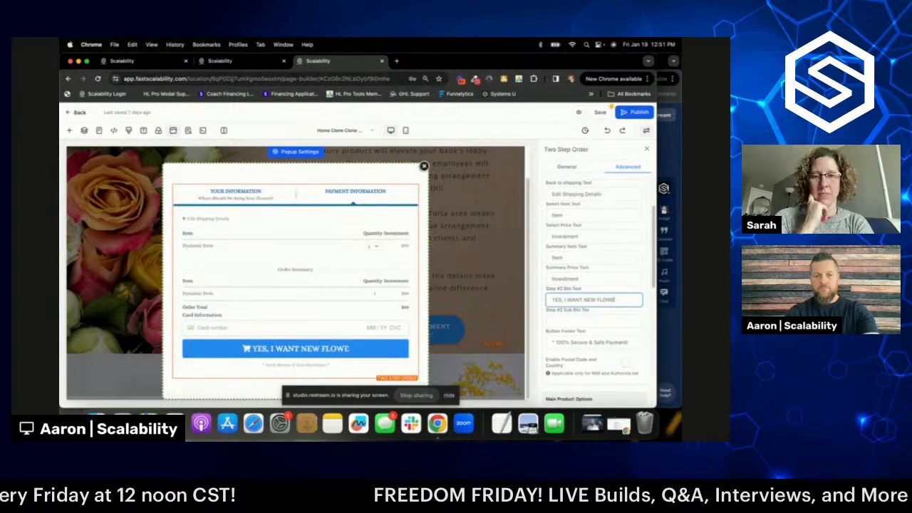
pyautogui.write('RS MONTH')
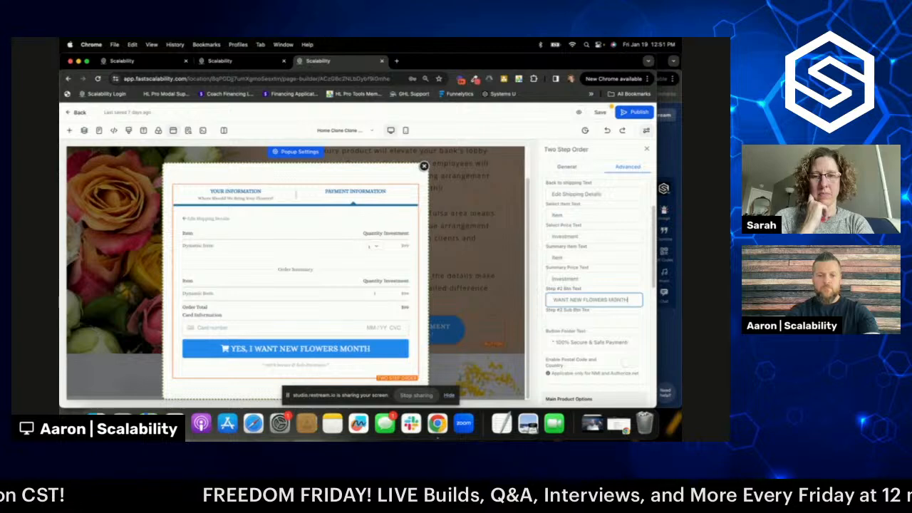
pyautogui.write('LY')
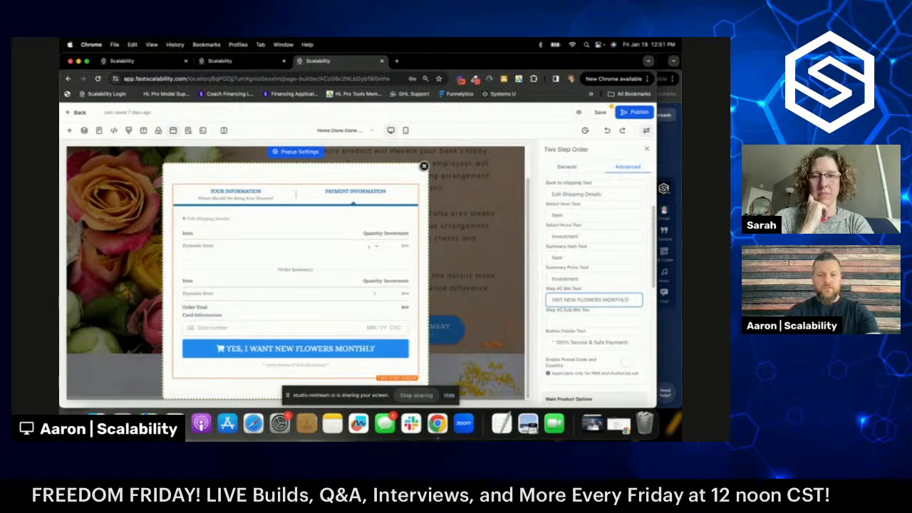
pyautogui.write('!')
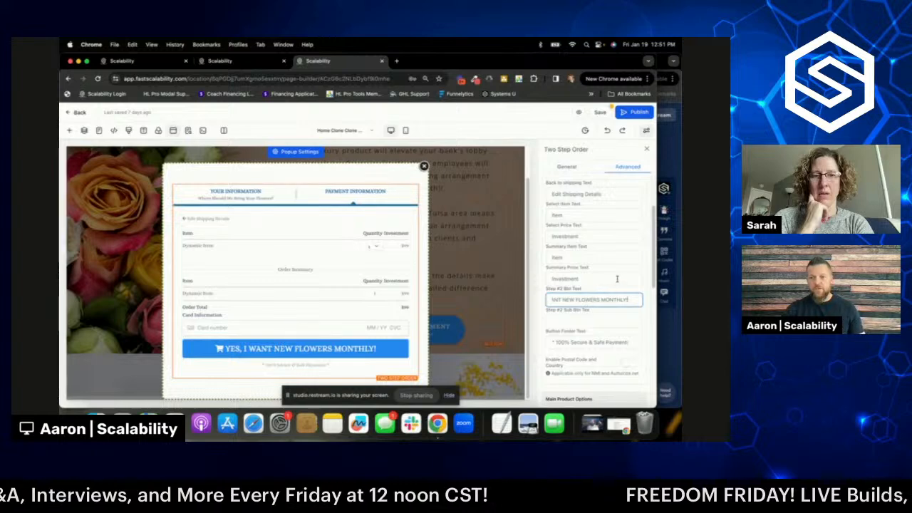
pyautogui.scroll(2, 614, 266)
# - Save the page, closing the SEO meta data panel, and return to the Florist site's pages
pyautogui.click(600, 113)
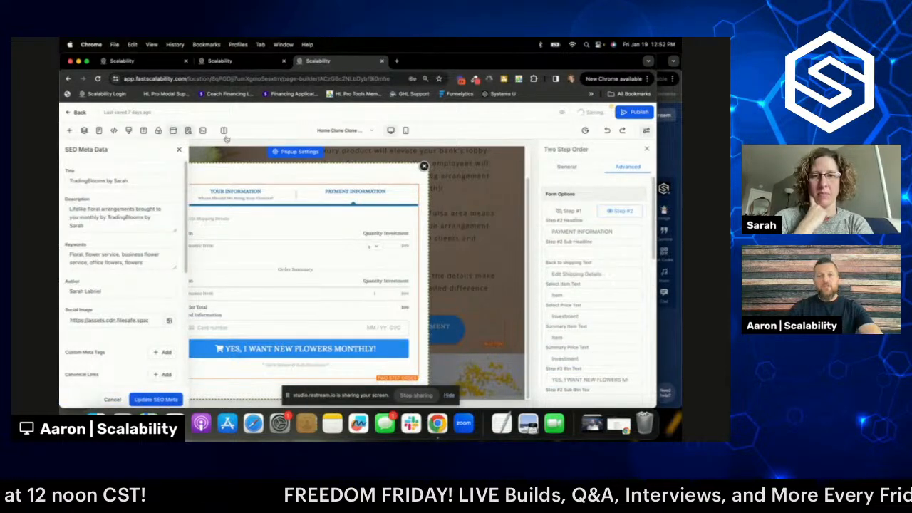
pyautogui.click(180, 151)
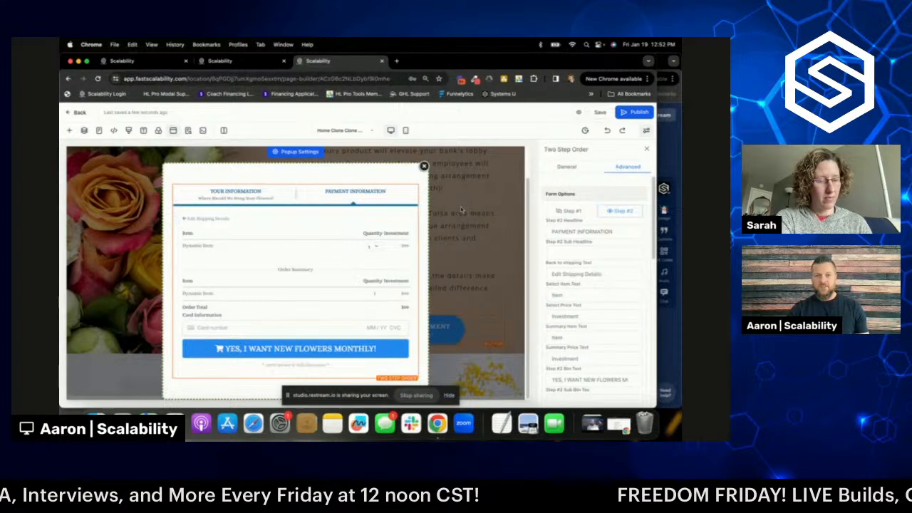
pyautogui.click(597, 114)
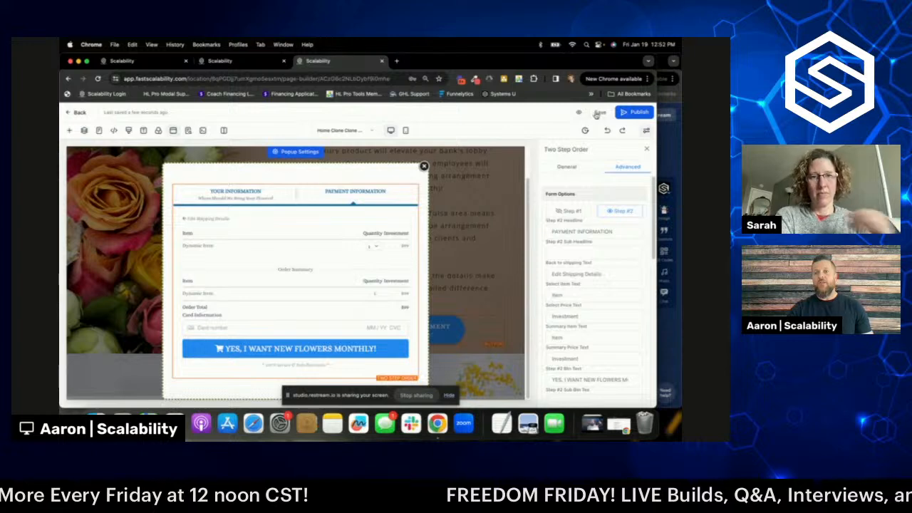
pyautogui.click(79, 114)
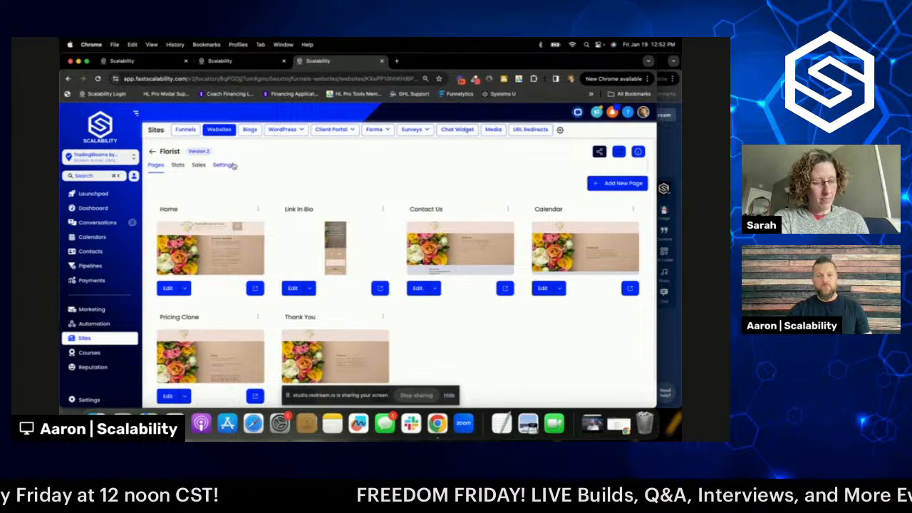
# - Show the Home page's attached products and open the Founders product's options menu
pyautogui.click(258, 210)
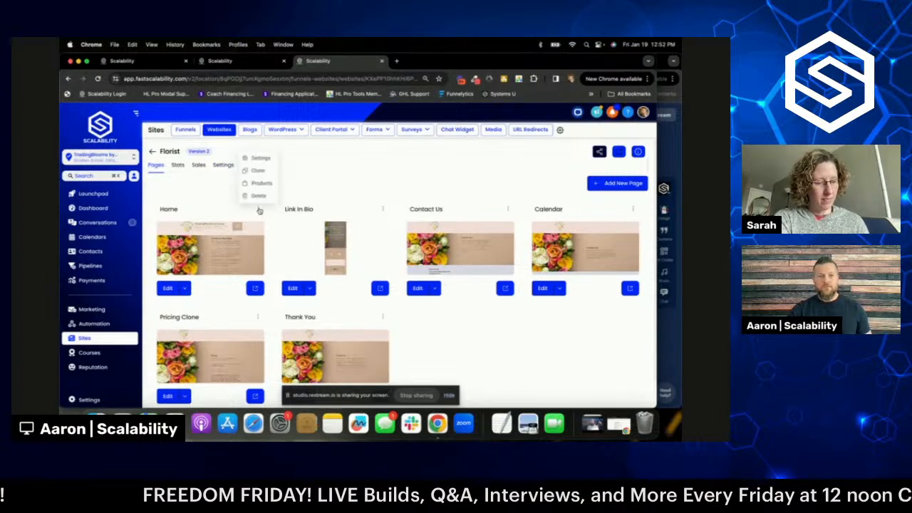
pyautogui.click(213, 200)
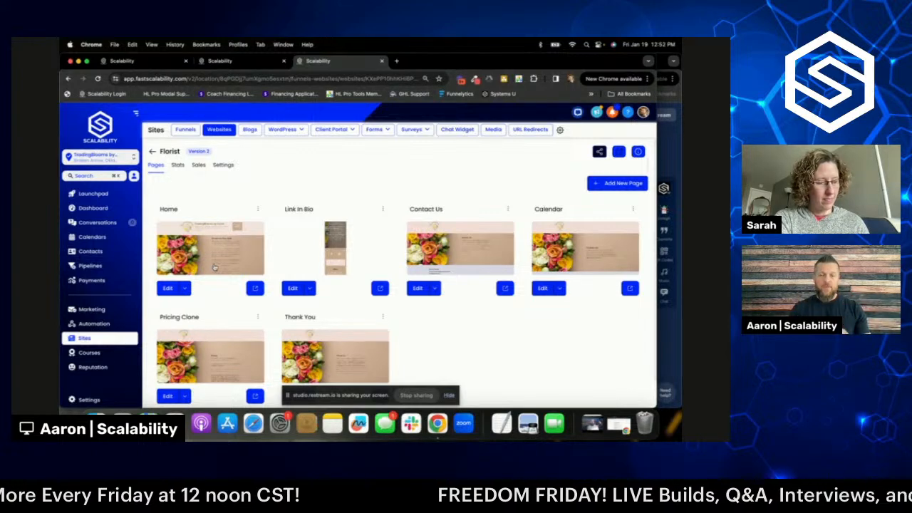
pyautogui.click(258, 208)
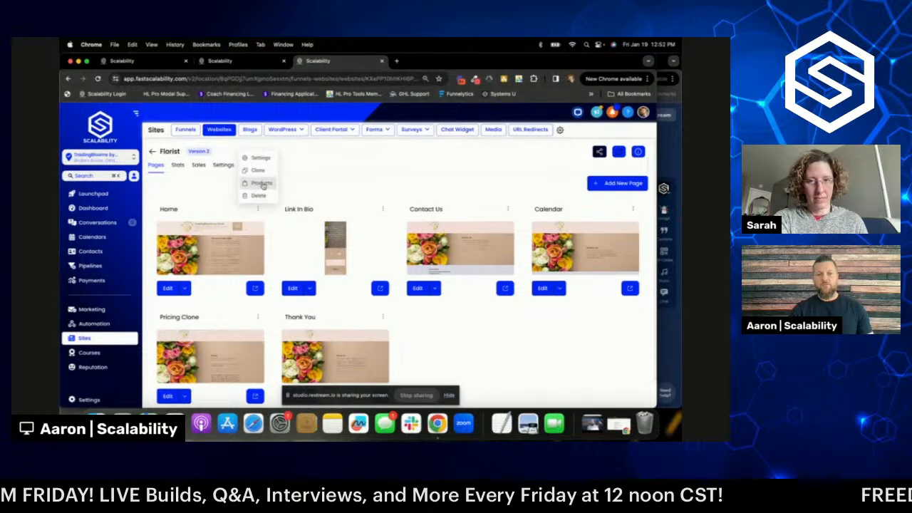
pyautogui.click(261, 185)
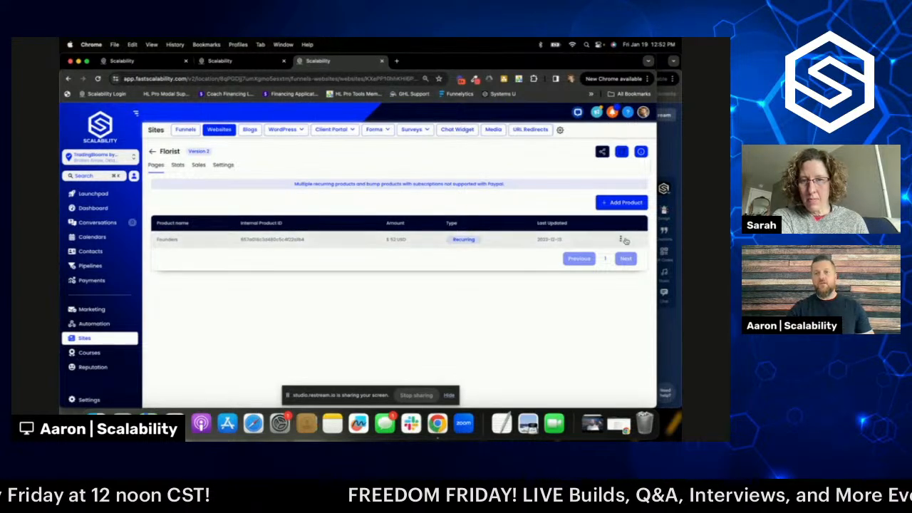
pyautogui.click(621, 240)
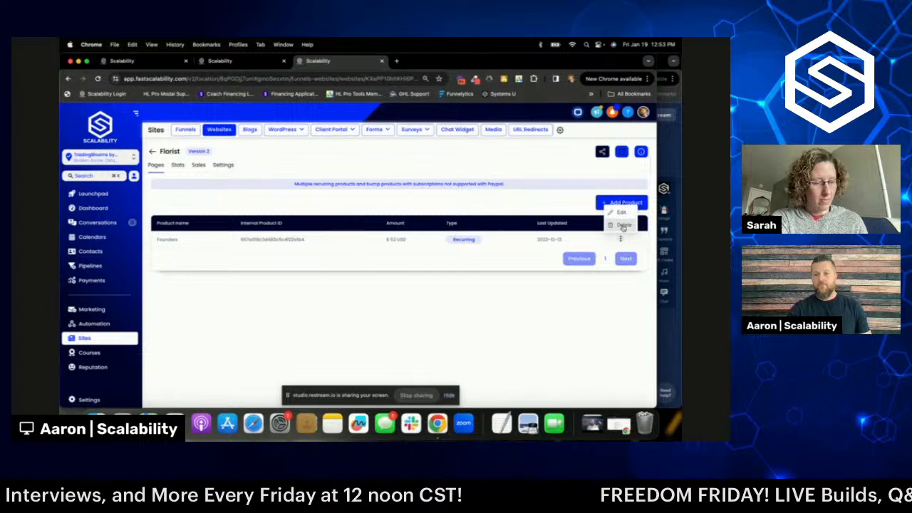
# - Delete the Founders product from the Home page, confirming with DELETE
pyautogui.click(623, 227)
pyautogui.click(379, 285)
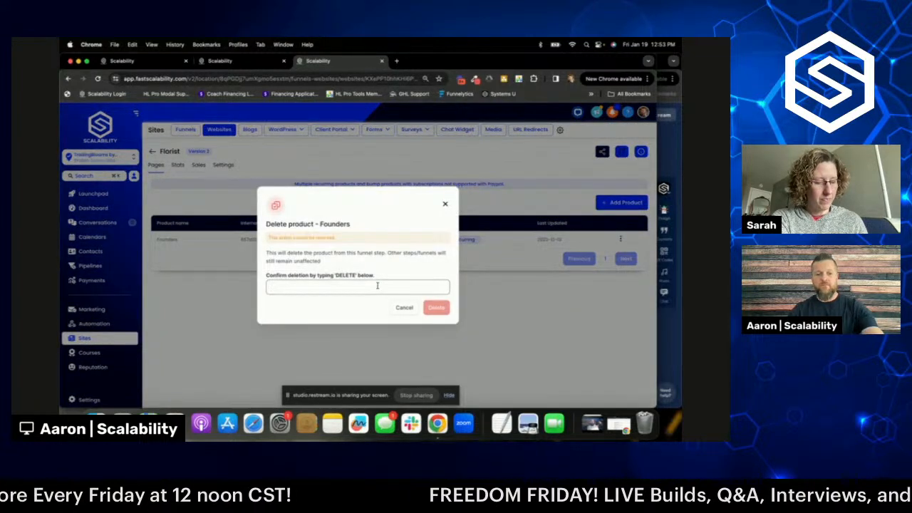
pyautogui.write('DELETE')
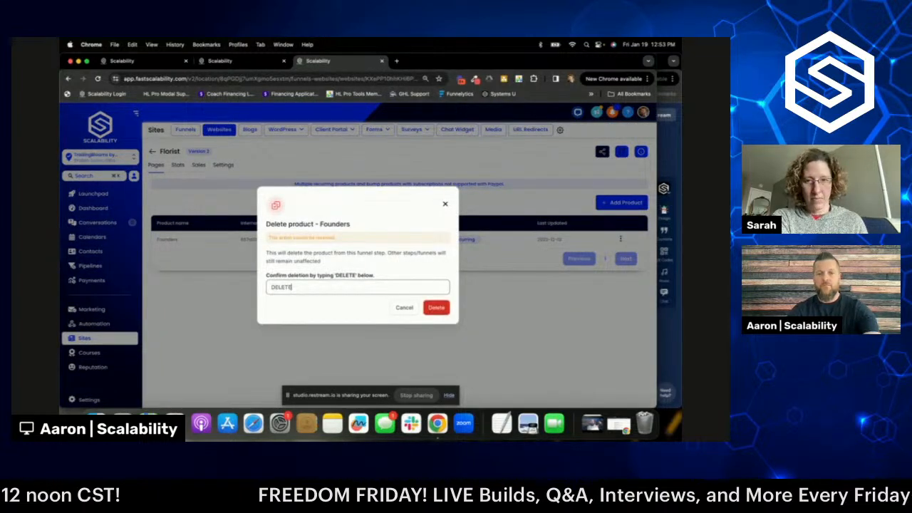
pyautogui.click(436, 313)
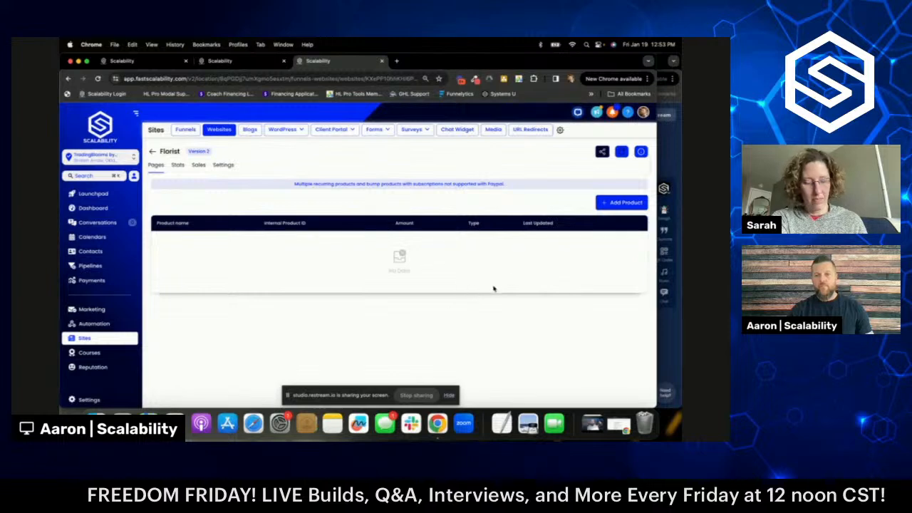
# - Add the Trading Blooms Monthly product at its 169 price to the page
pyautogui.click(617, 203)
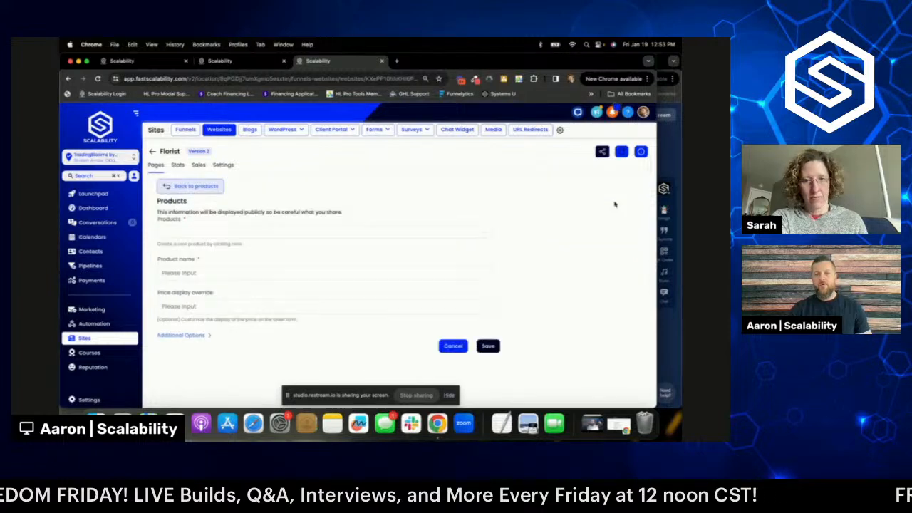
pyautogui.click(284, 234)
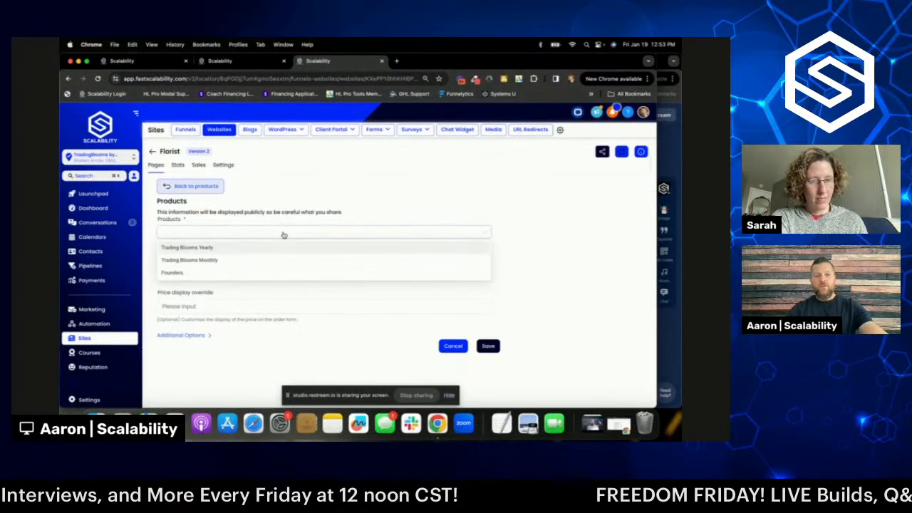
pyautogui.click(211, 261)
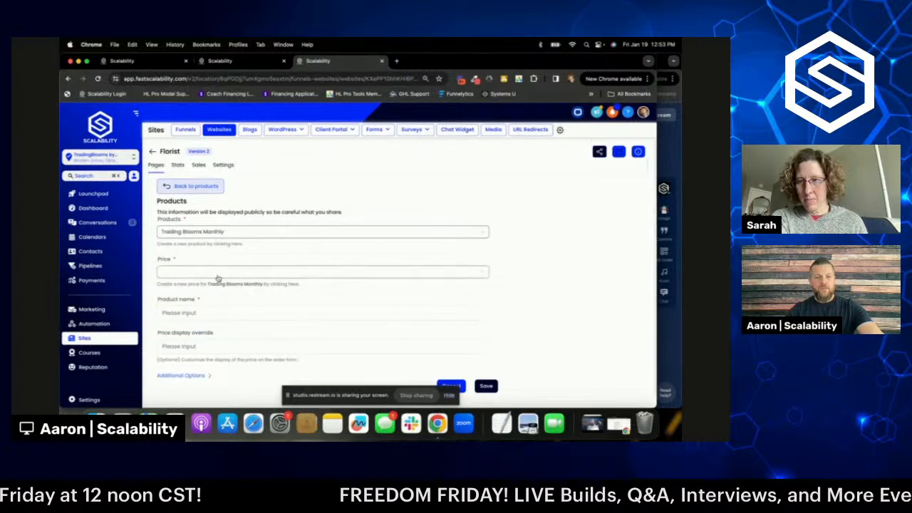
pyautogui.click(219, 275)
pyautogui.click(220, 288)
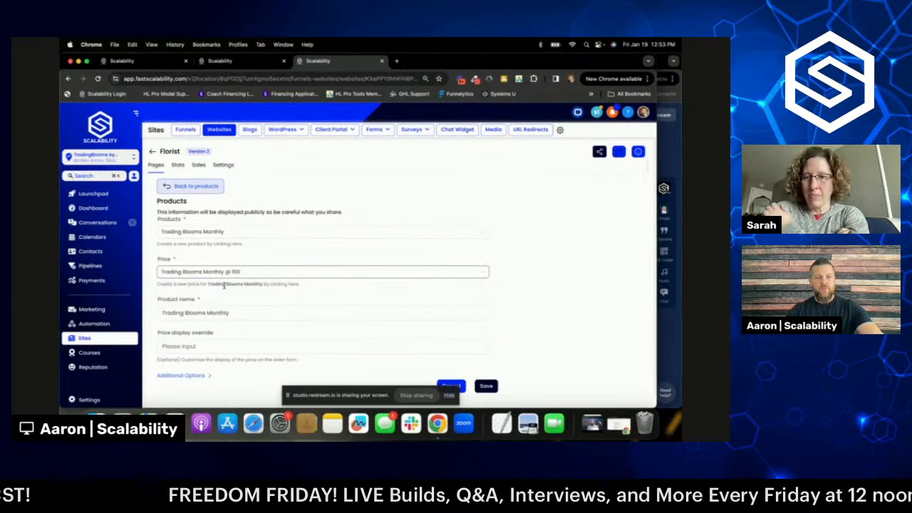
pyautogui.click(486, 381)
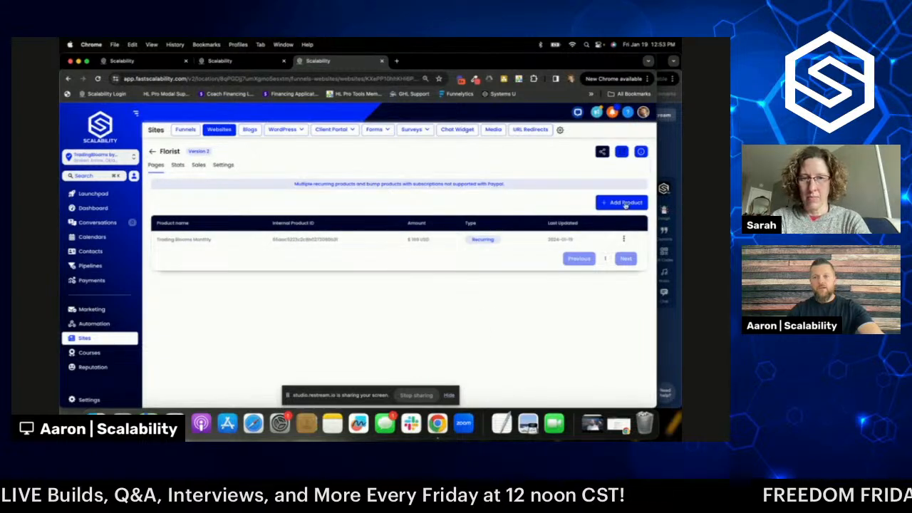
# - Add the Trading Blooms Yearly product at its 1788 price to the Home page
pyautogui.click(625, 204)
pyautogui.click(344, 236)
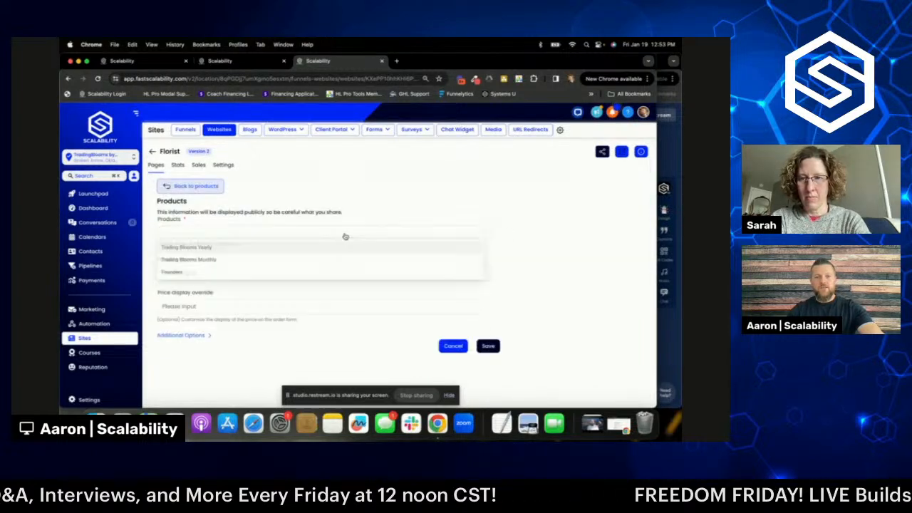
pyautogui.click(297, 249)
pyautogui.click(289, 272)
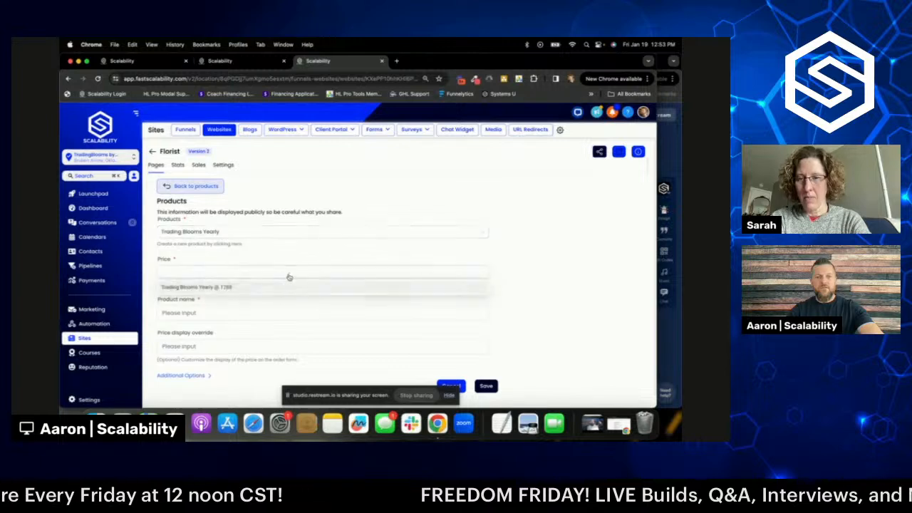
pyautogui.click(286, 287)
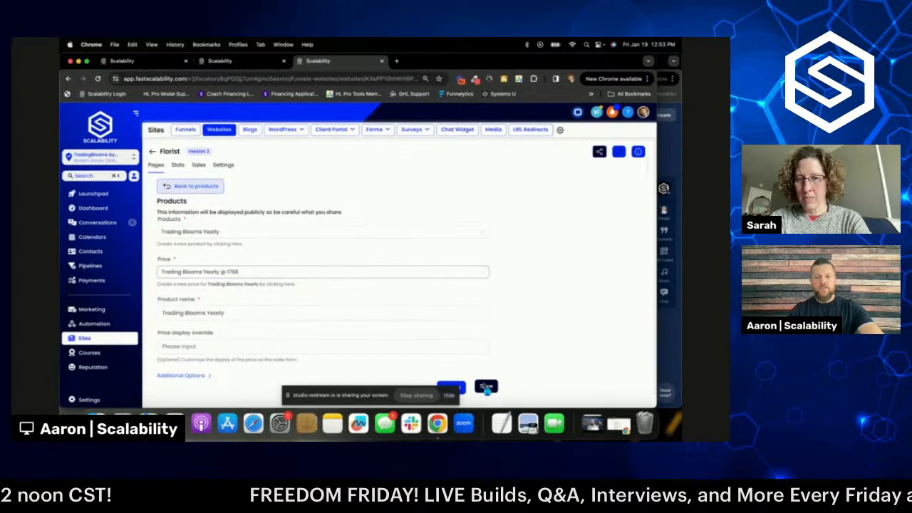
pyautogui.click(487, 388)
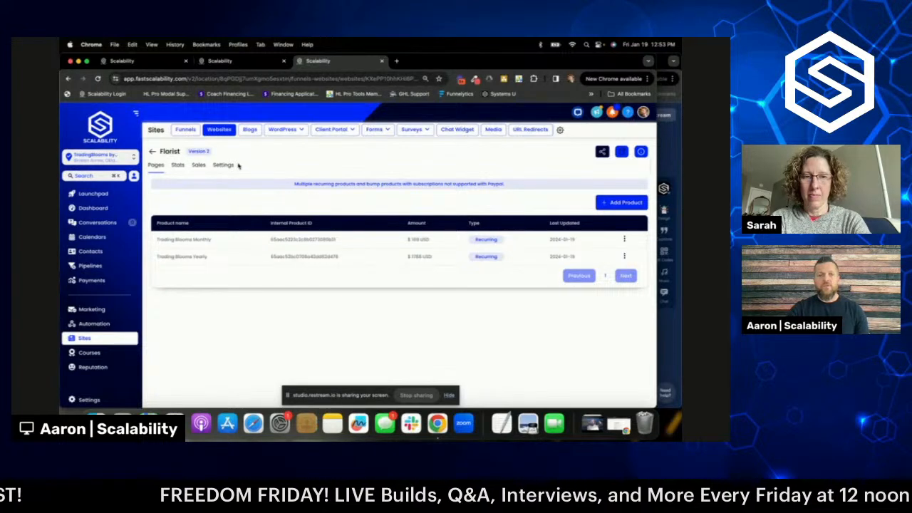
# - Preview the live Home page from the Pages list, dismiss the Founders Deal popup, then close the preview
pyautogui.click(156, 165)
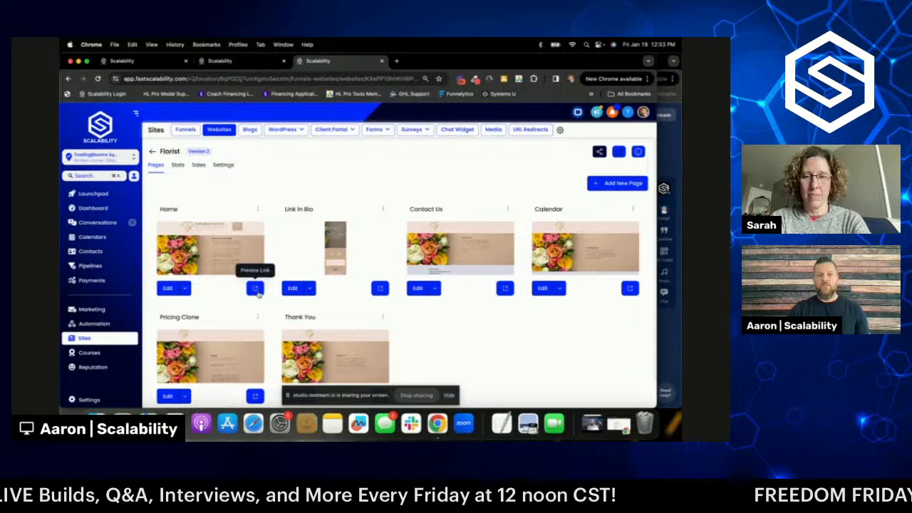
pyautogui.click(255, 289)
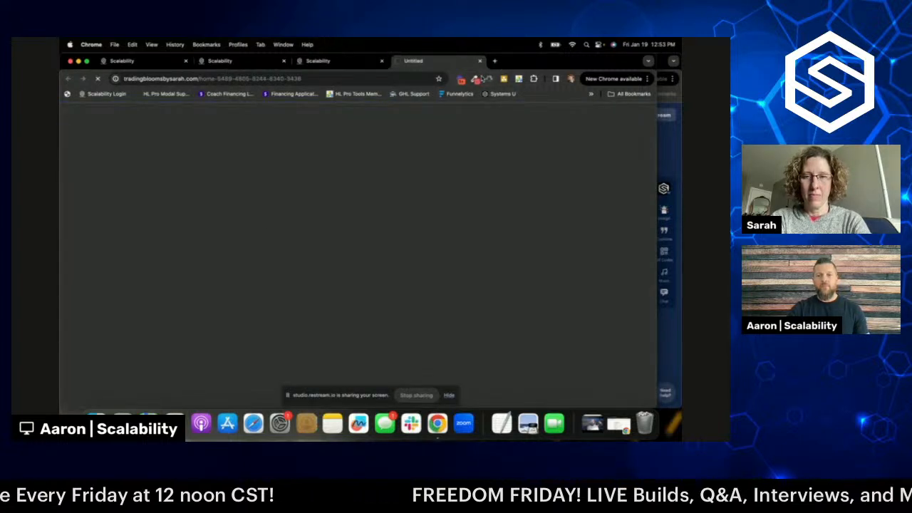
pyautogui.scroll(-3, 426, 181)
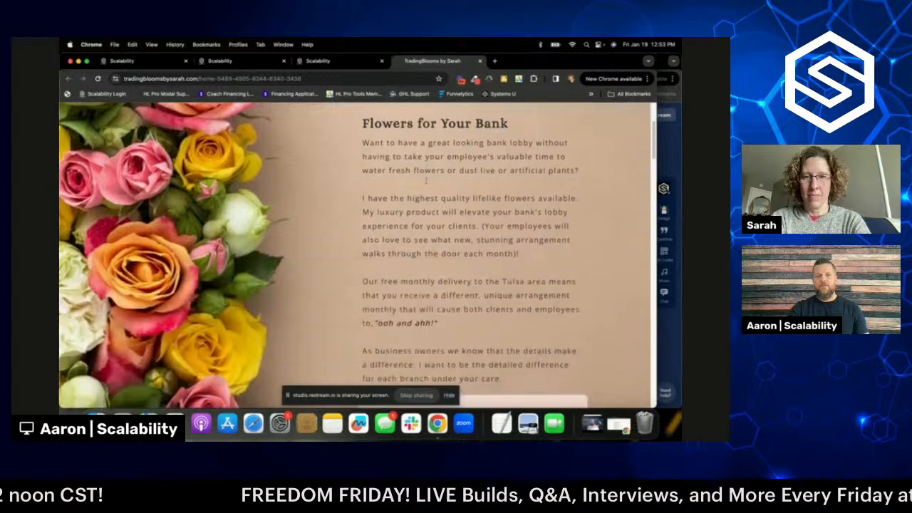
pyautogui.scroll(-5, 426, 181)
pyautogui.scroll(5, 426, 181)
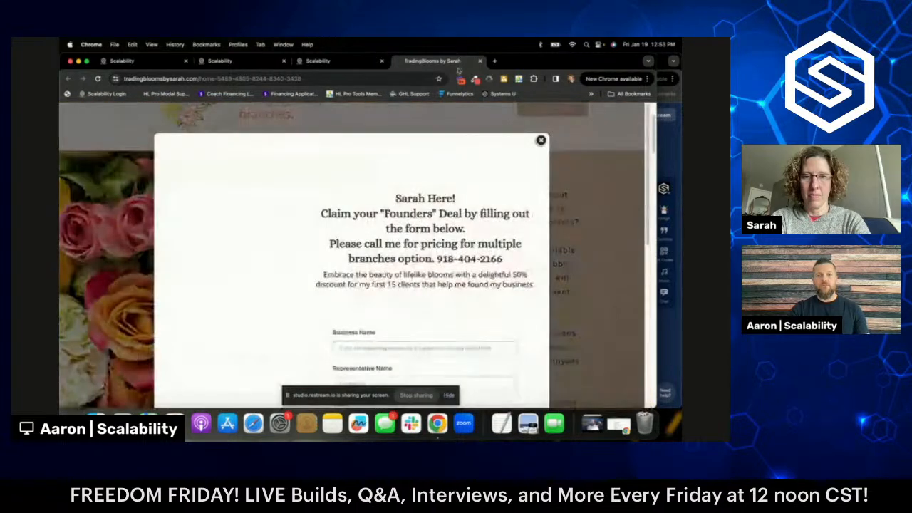
pyautogui.click(541, 141)
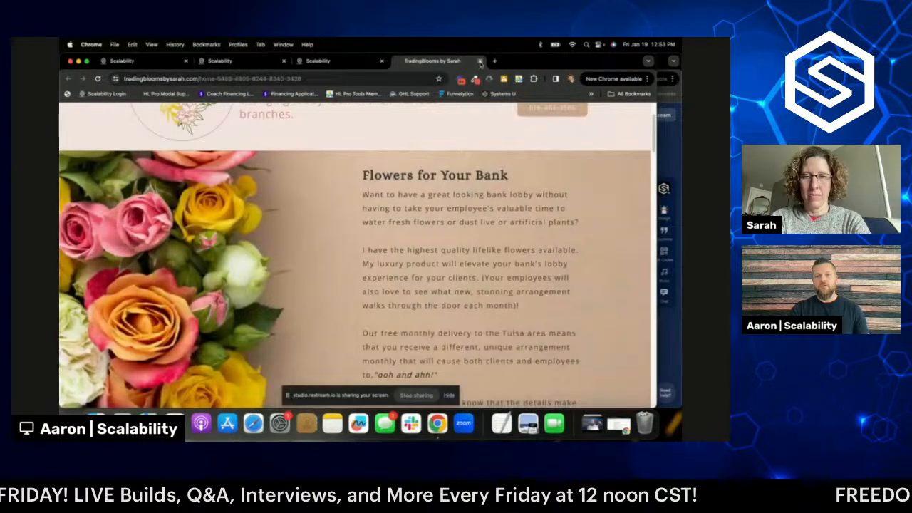
pyautogui.click(480, 62)
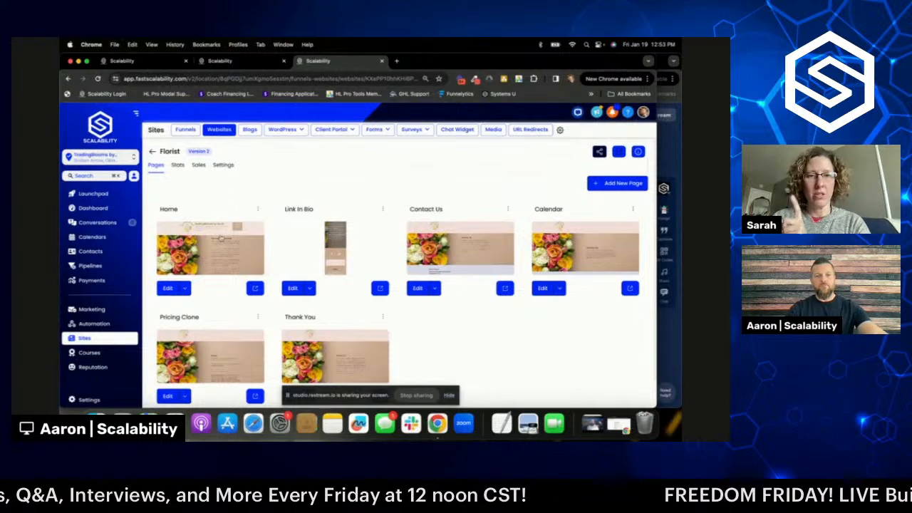
# - Publish the Home page from the editor, close the SEO Meta Data panel, and exit back to pages
pyautogui.click(167, 288)
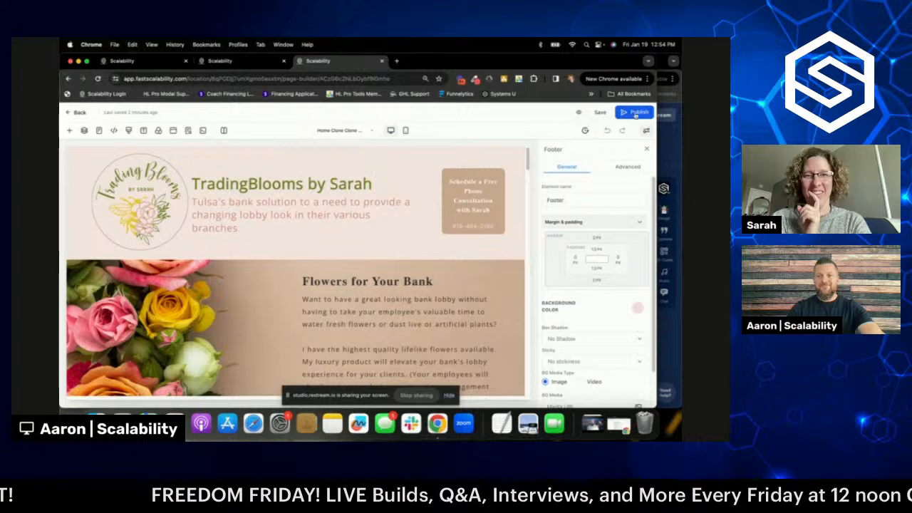
pyautogui.click(636, 116)
pyautogui.scroll(-5, 491, 213)
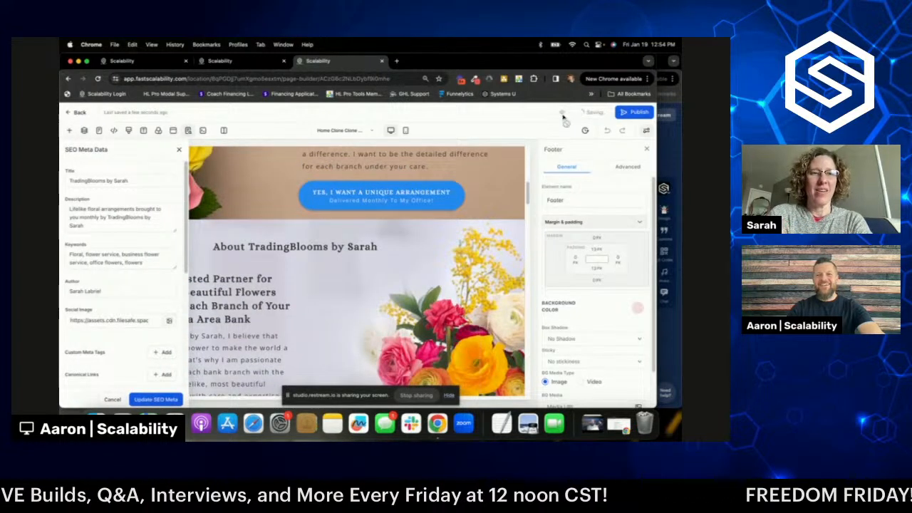
pyautogui.click(178, 152)
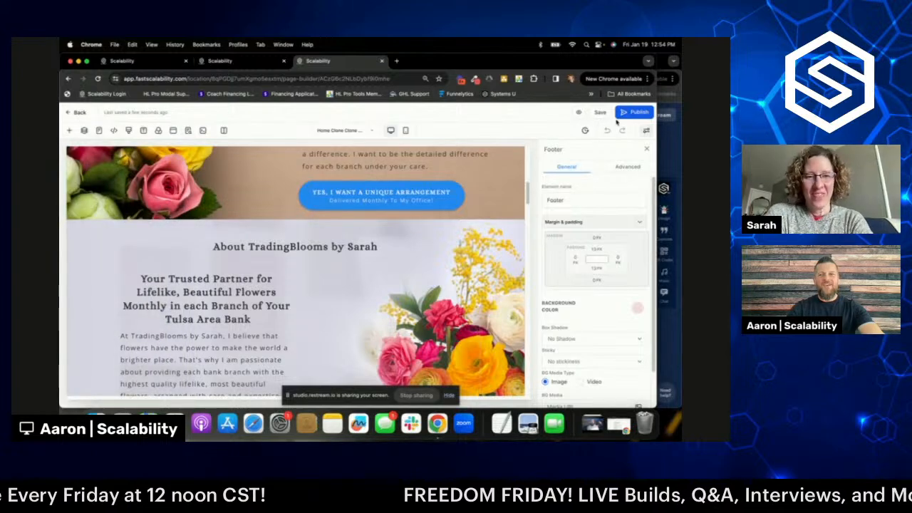
pyautogui.click(76, 113)
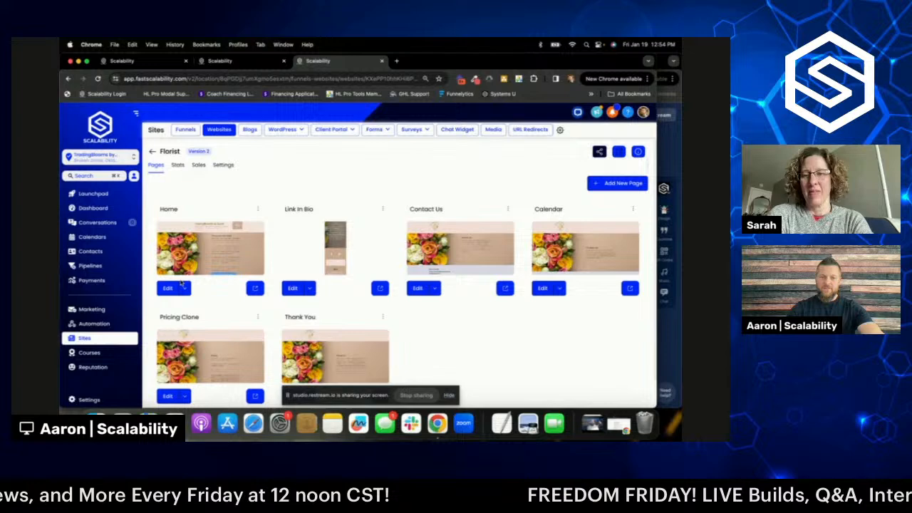
# - Preview the published Home page and open its two-step order form popup
pyautogui.click(255, 288)
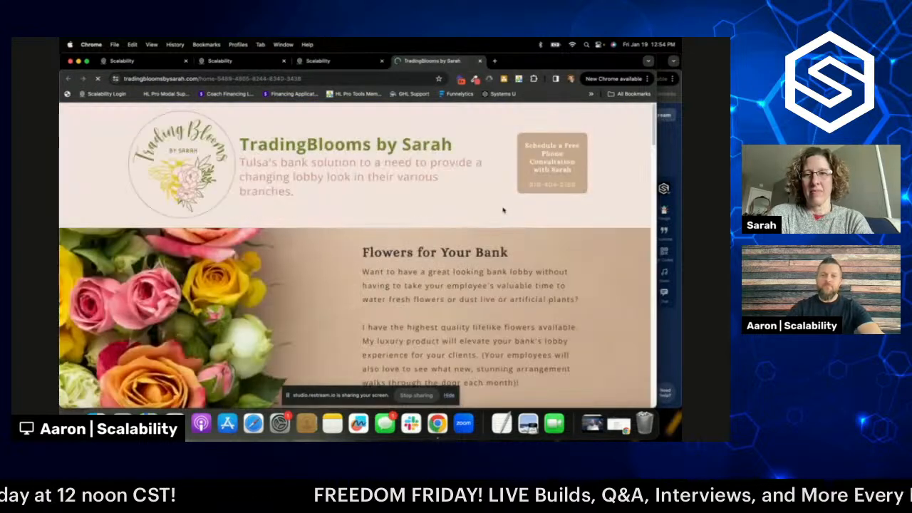
pyautogui.scroll(-10, 503, 207)
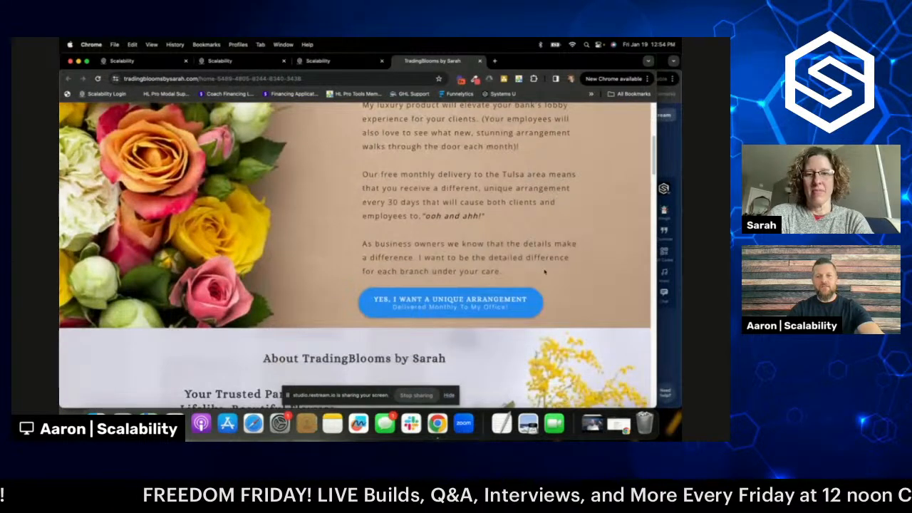
pyautogui.scroll(-2, 528, 243)
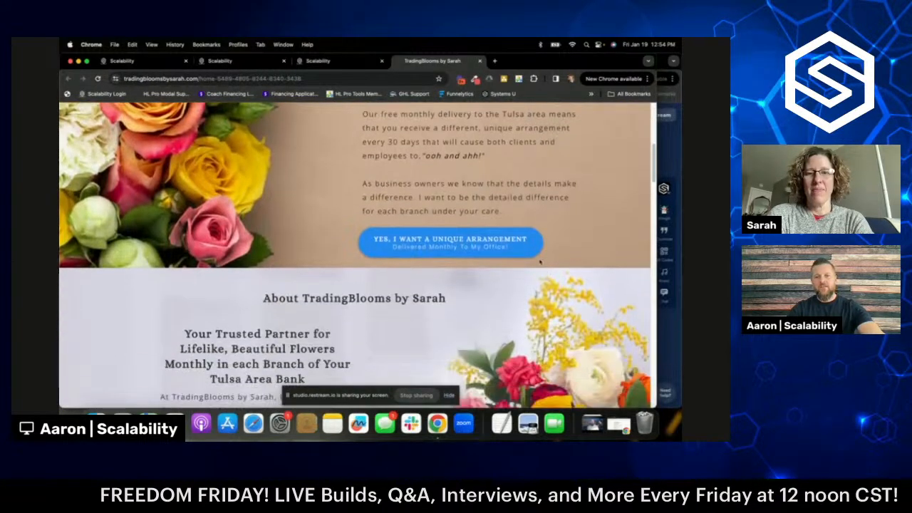
pyautogui.click(463, 241)
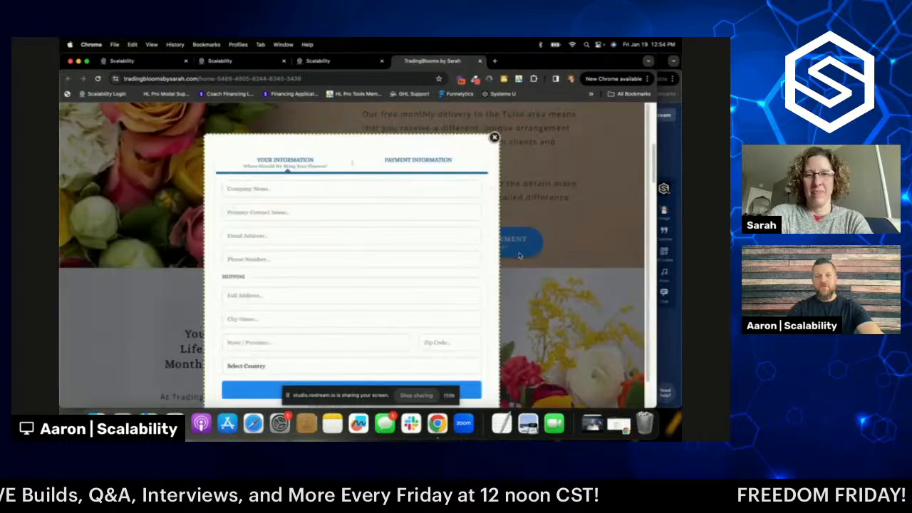
# - Autofill the contact and shipping details, enter the email address, and continue to step 2
pyautogui.scroll(-1, 362, 259)
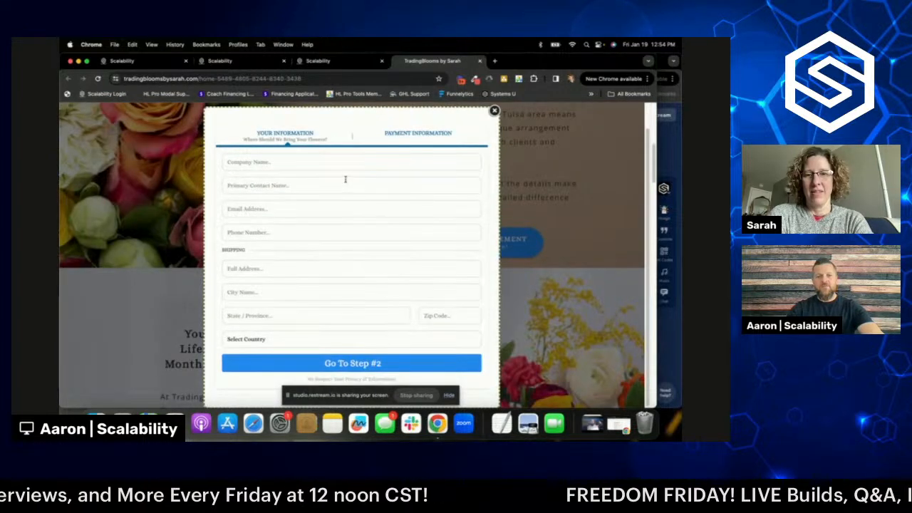
pyautogui.click(337, 163)
pyautogui.click(318, 209)
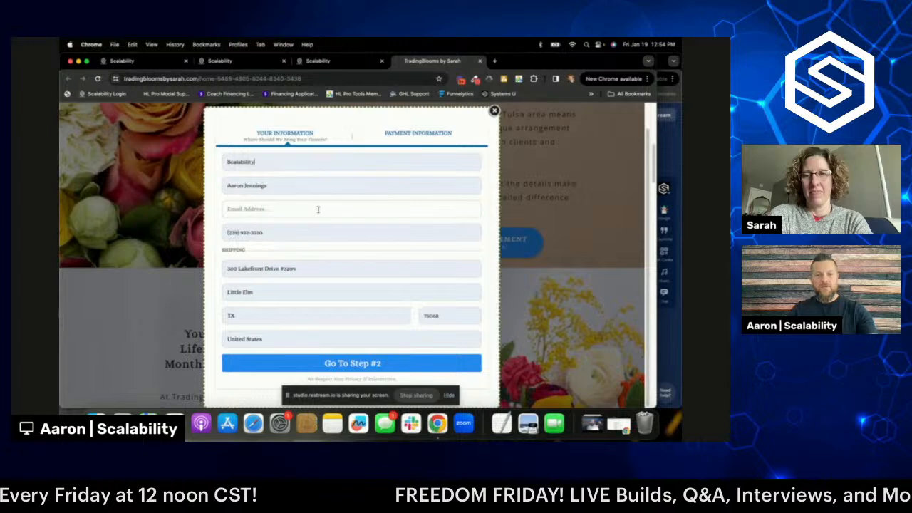
pyautogui.click(290, 209)
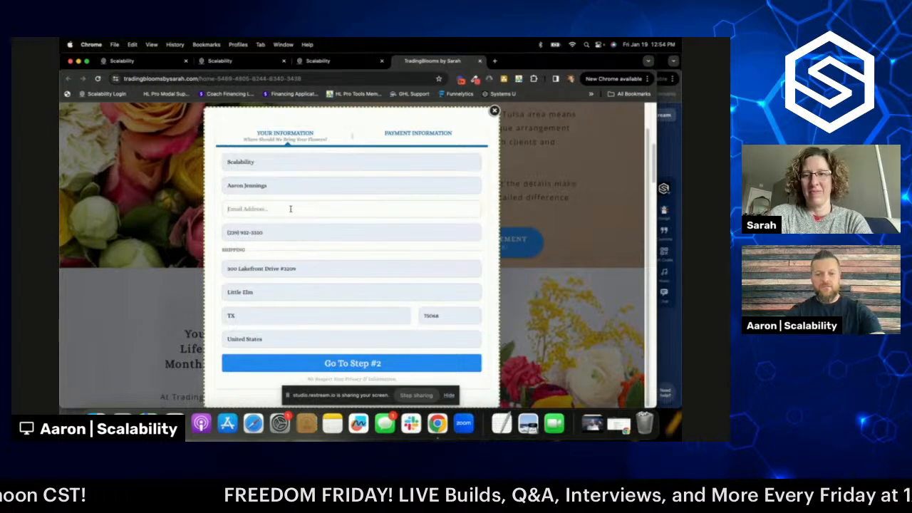
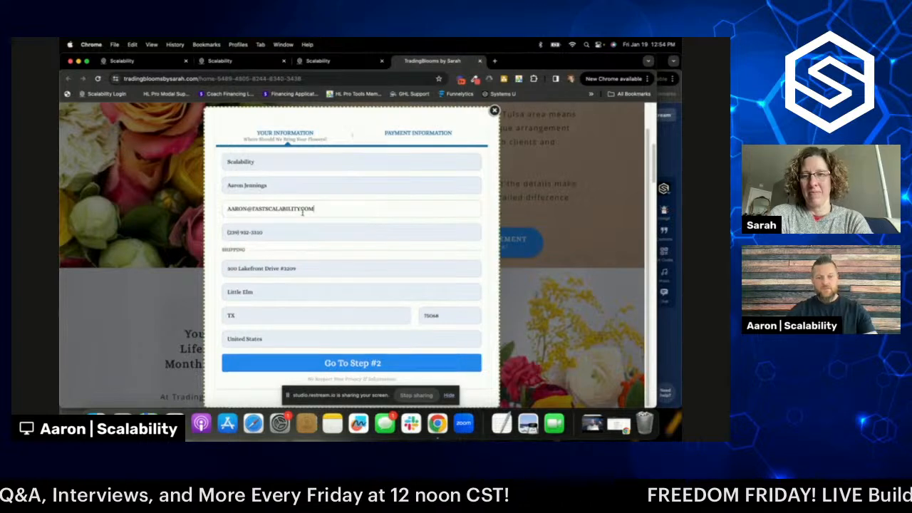
pyautogui.scroll(-2, 370, 259)
pyautogui.click(365, 361)
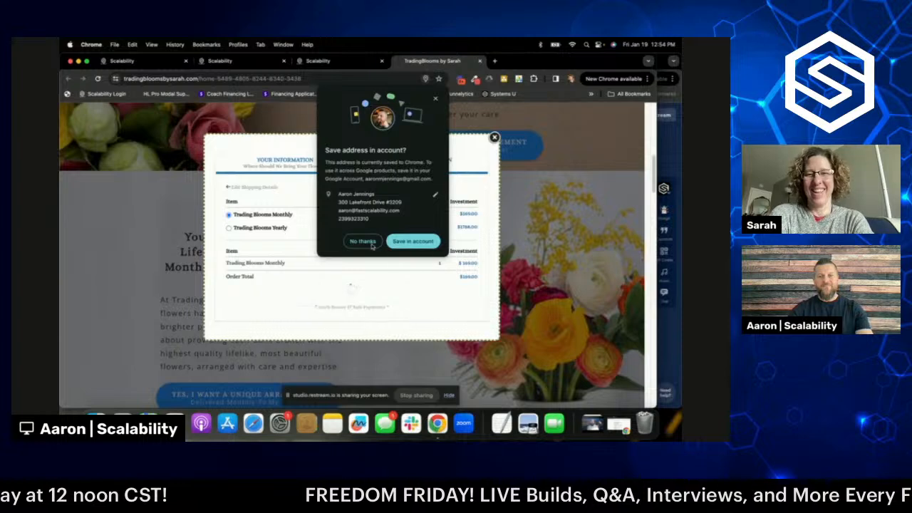
# - Decline saving the address, review the Monthly and Yearly payment options, and return to the site's pages
pyautogui.click(367, 243)
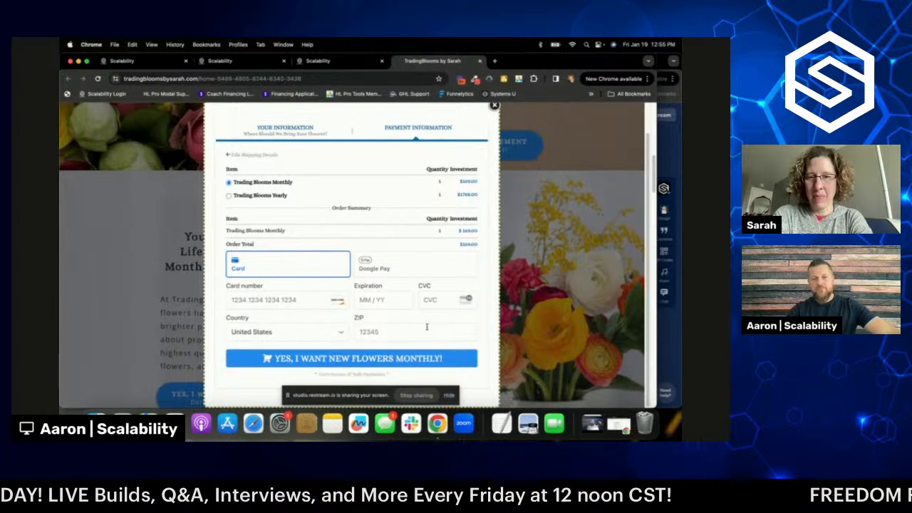
pyautogui.scroll(2, 427, 328)
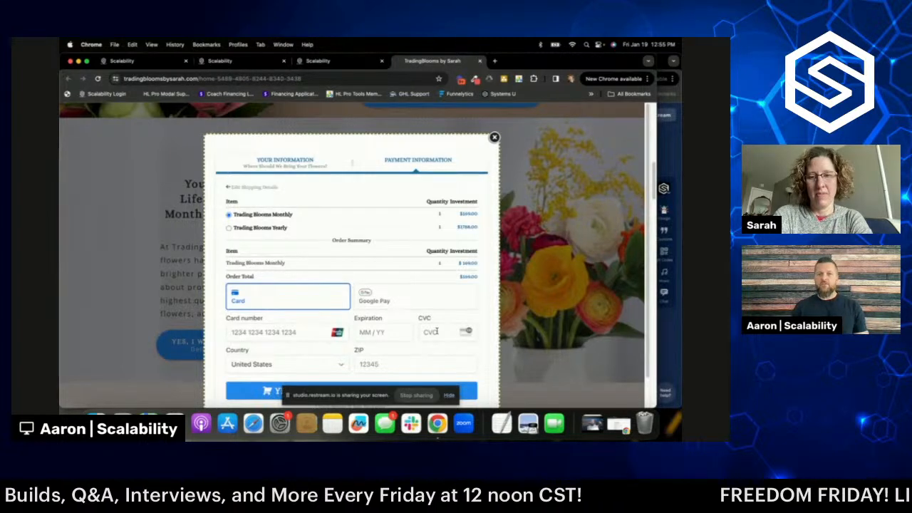
pyautogui.click(318, 60)
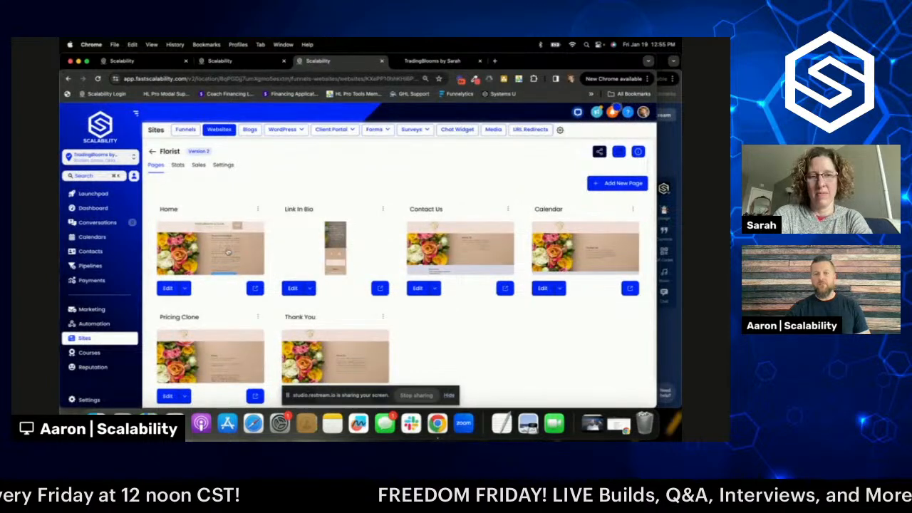
# - Bring the Restream live studio forward and scroll up through the Private Chat
pyautogui.click(670, 327)
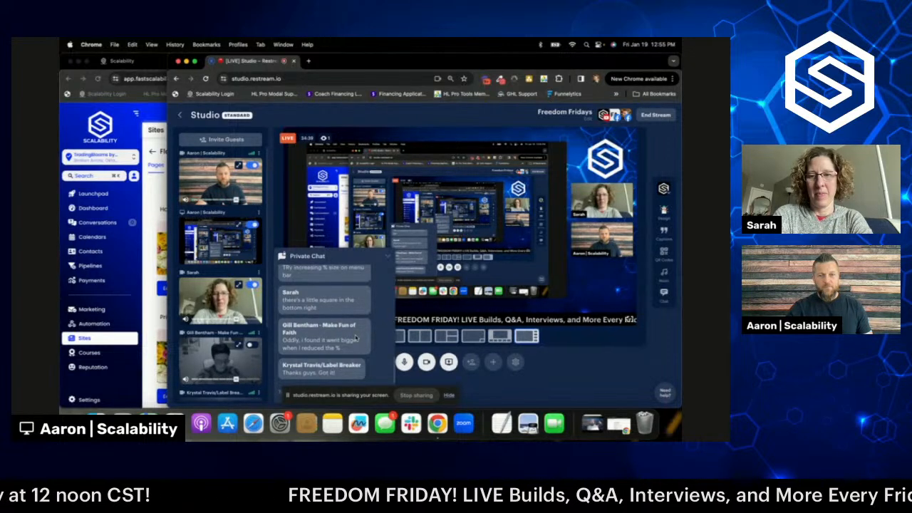
pyautogui.scroll(3, 356, 338)
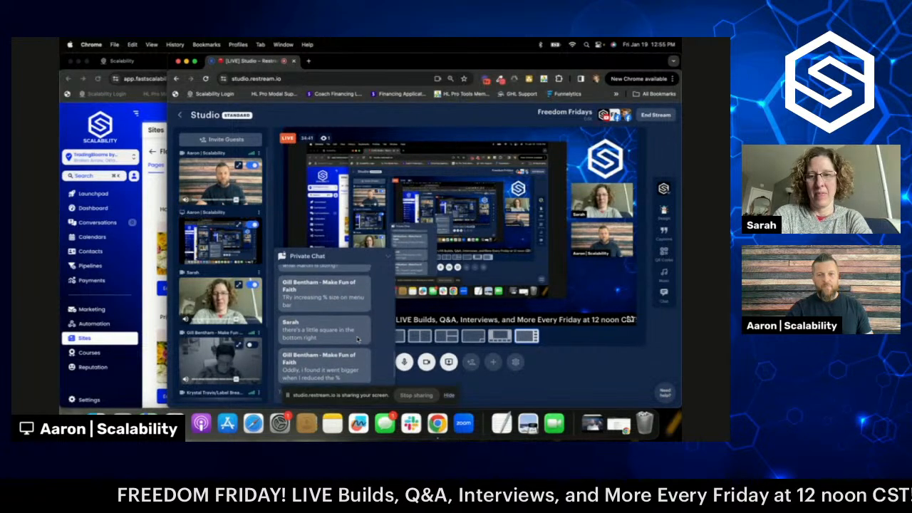
pyautogui.scroll(1, 357, 340)
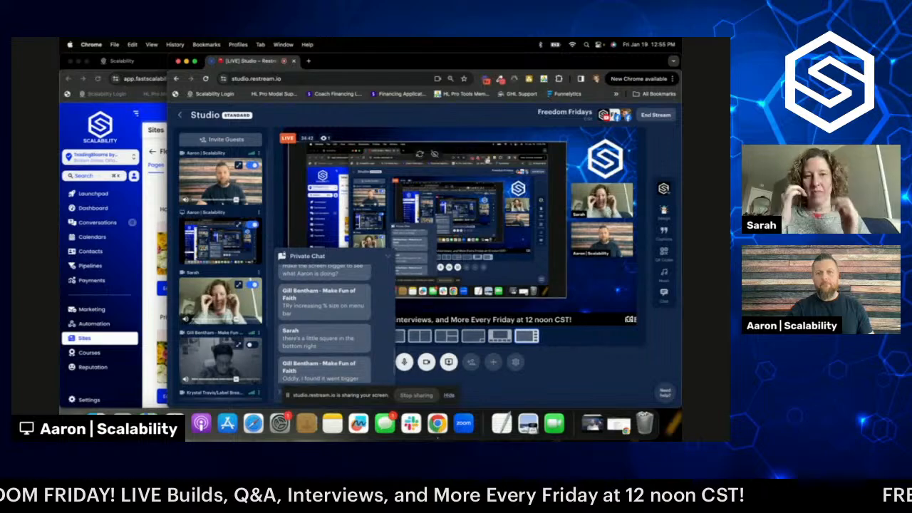
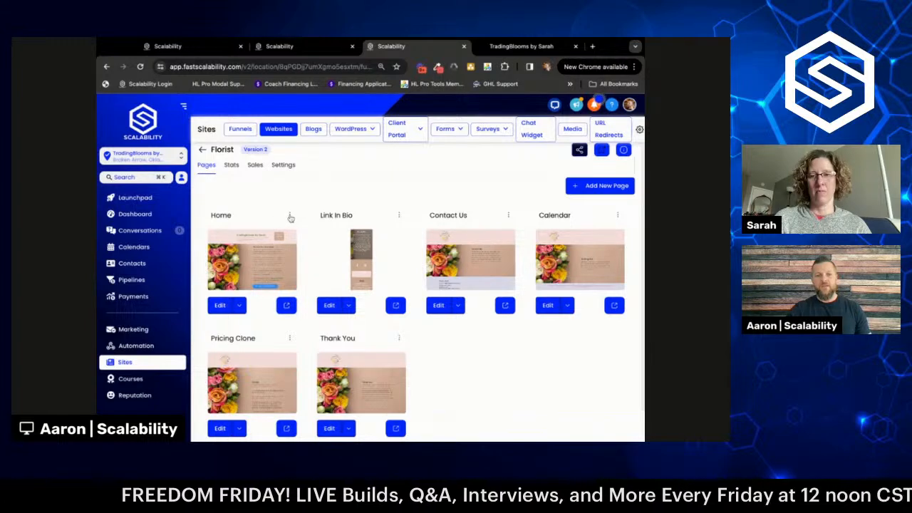
# - Review the Florist website's two recurring products from the Home page menu, then view the Funnels list
pyautogui.click(290, 216)
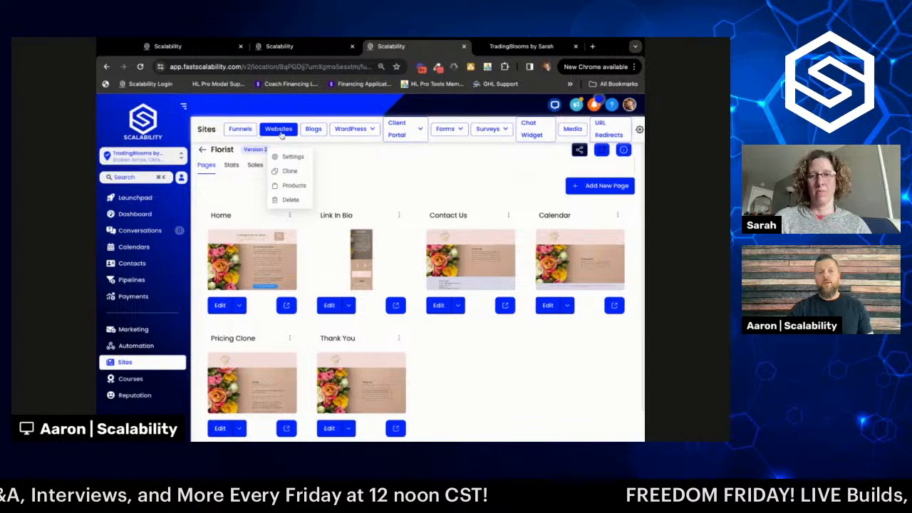
pyautogui.click(293, 187)
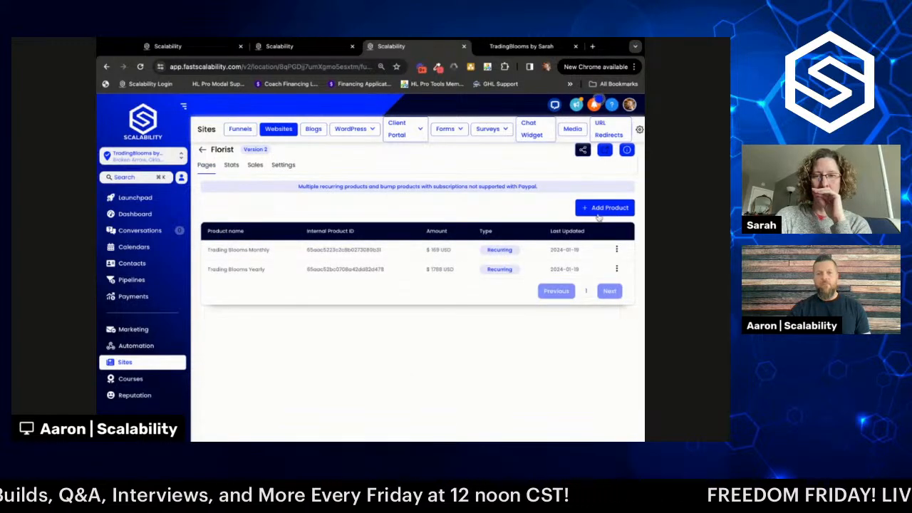
pyautogui.click(241, 130)
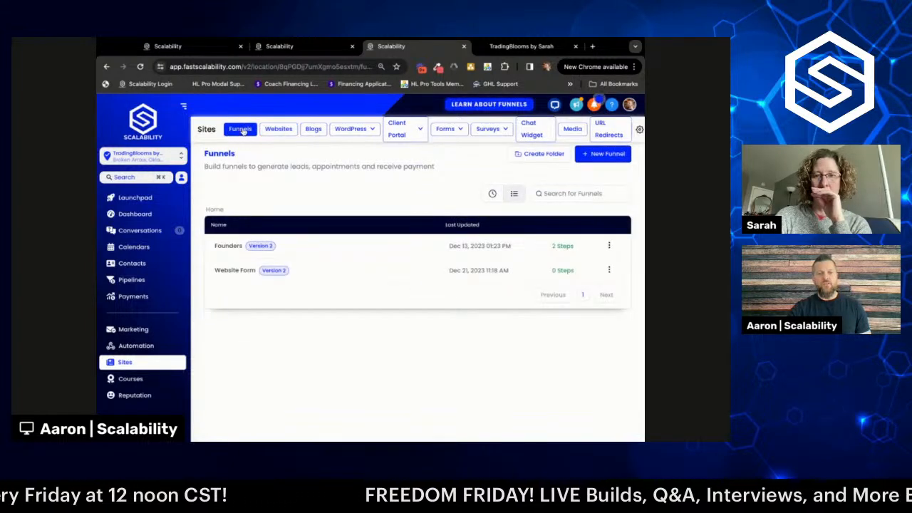
# - Check the Founders funnel's single $52 recurring product, then return to the Websites list
pyautogui.click(228, 246)
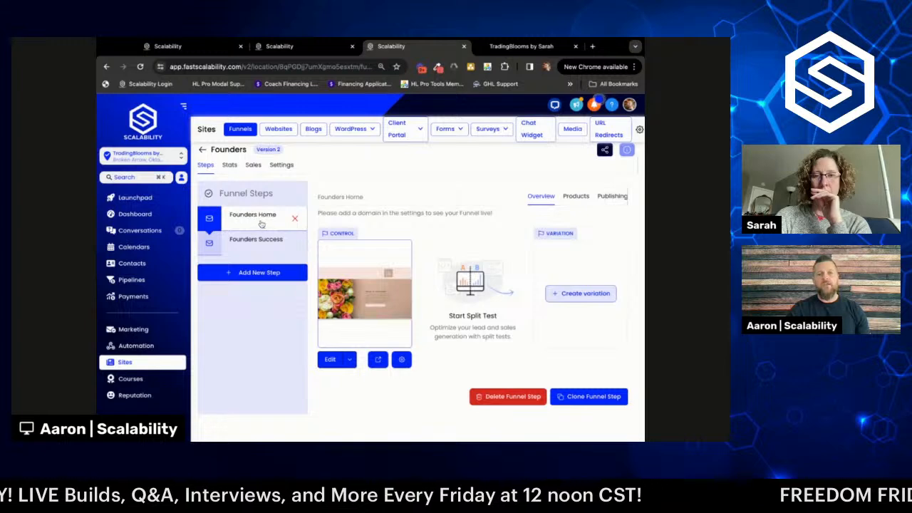
pyautogui.click(577, 199)
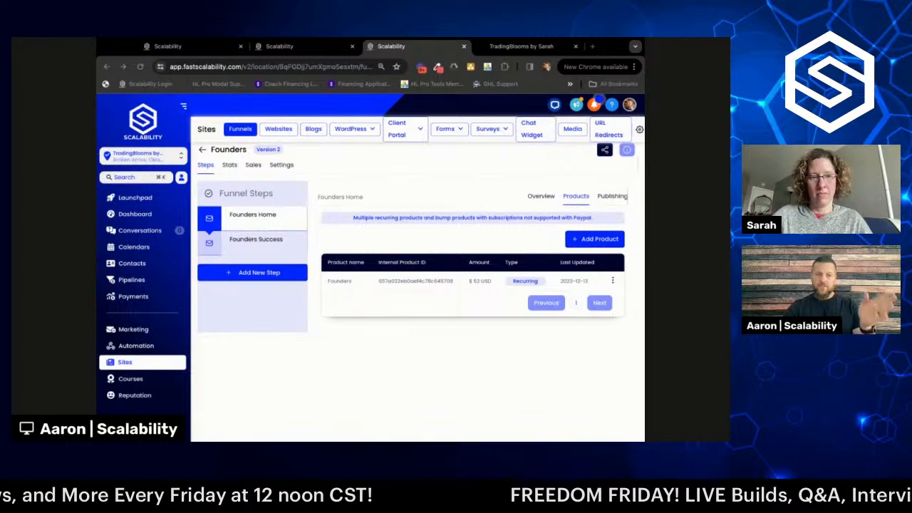
pyautogui.click(282, 131)
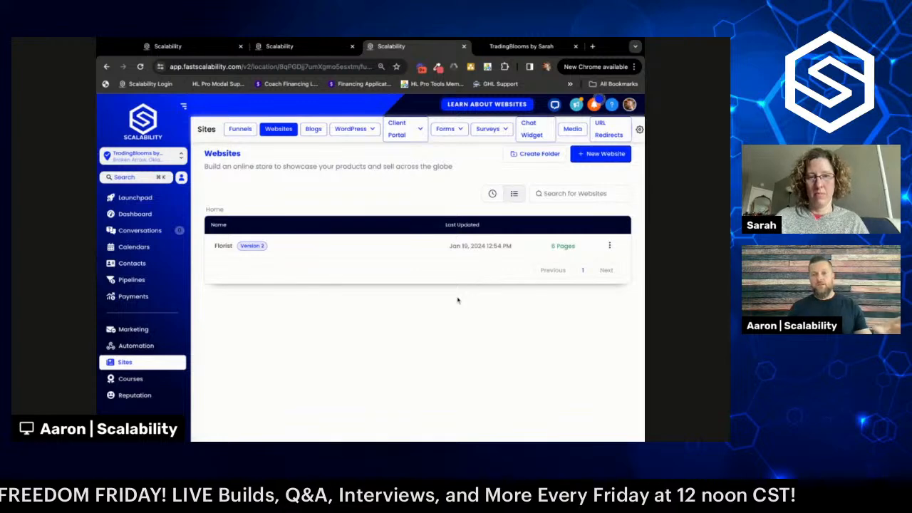
# - Create a new workflow from scratch under Automation > Workflows
pyautogui.click(138, 346)
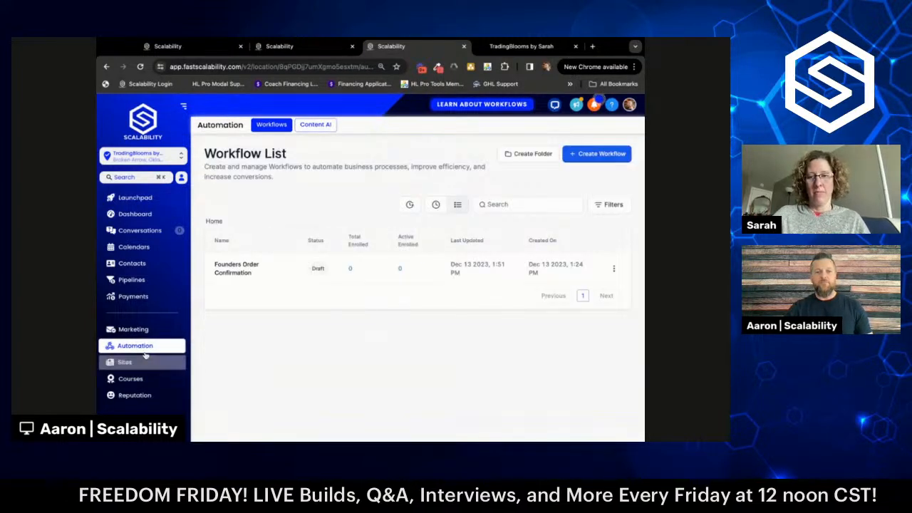
pyautogui.click(595, 157)
pyautogui.moveTo(645, 270); pyautogui.dragTo(680, 271)
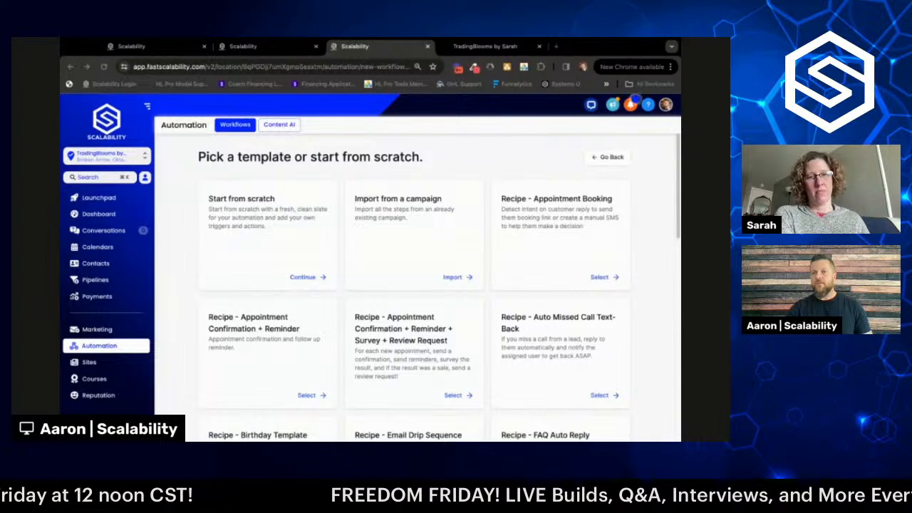
pyautogui.click(293, 252)
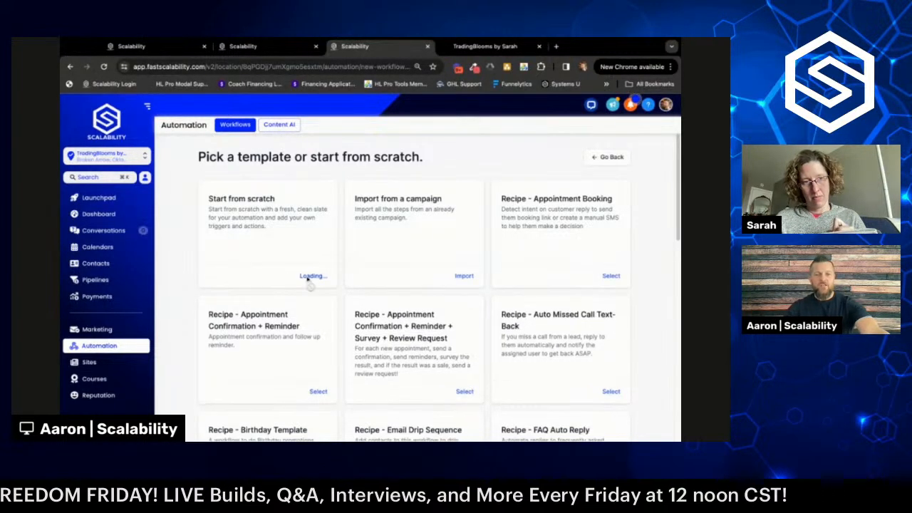
pyautogui.click(307, 277)
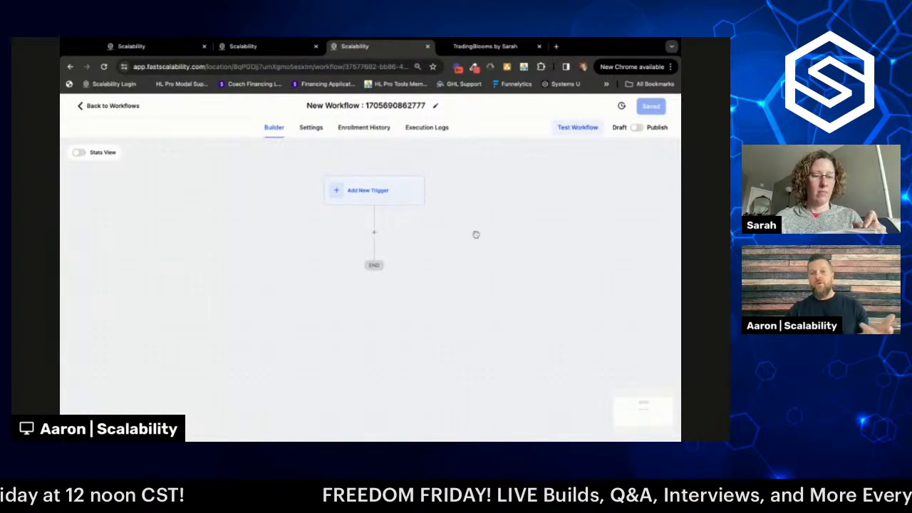
# - Rename the workflow to 'Purchased Trading Blooms' and open its Settings page
pyautogui.click(396, 107)
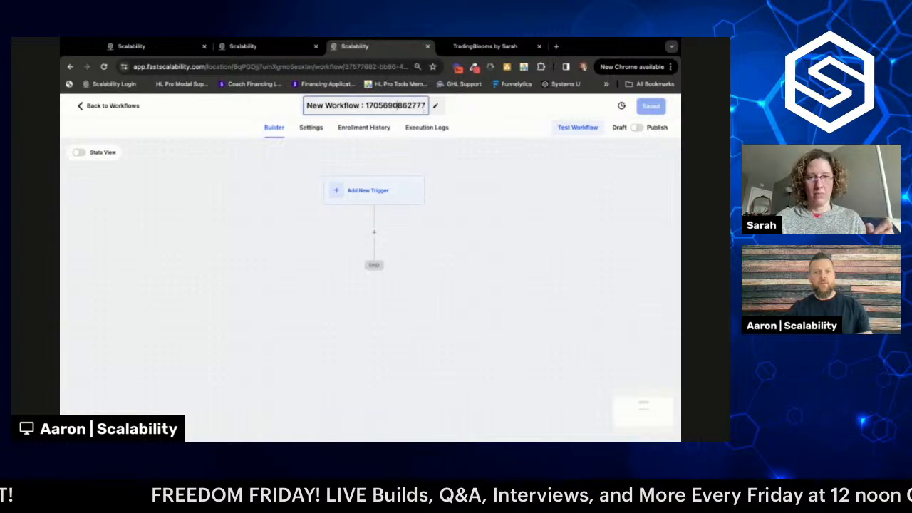
pyautogui.hotkey('ctrl', 'a')
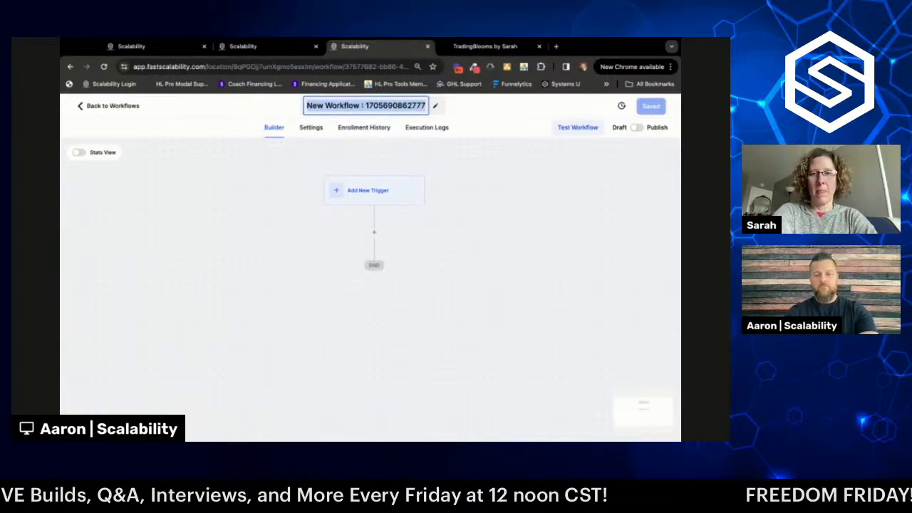
pyautogui.write('P')
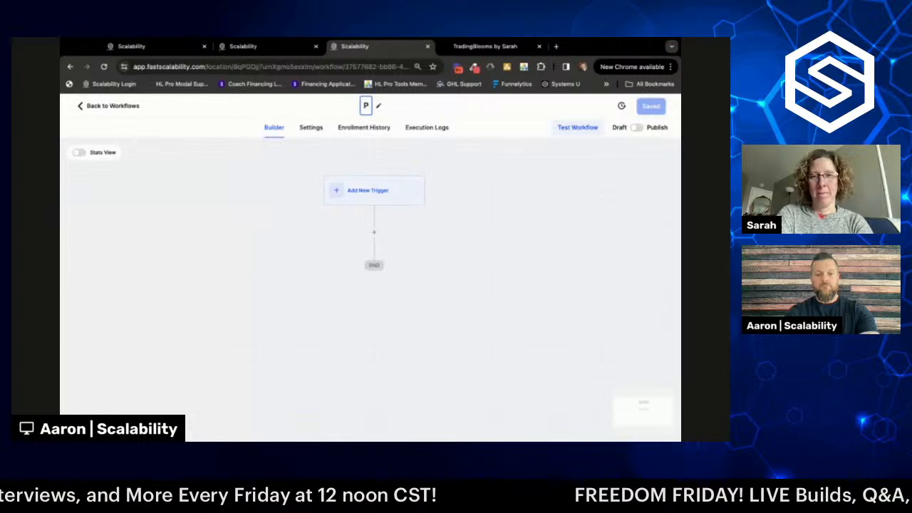
pyautogui.write('urchased')
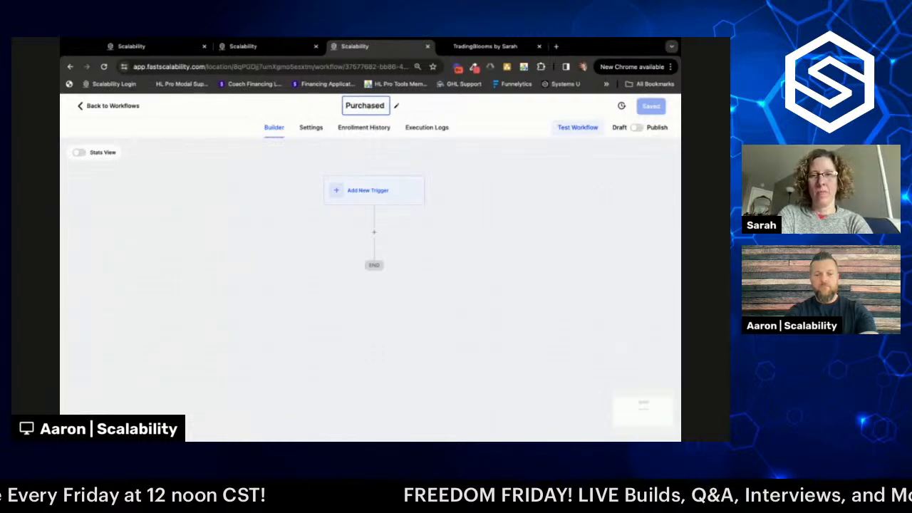
pyautogui.write(' Trading Blossoms')
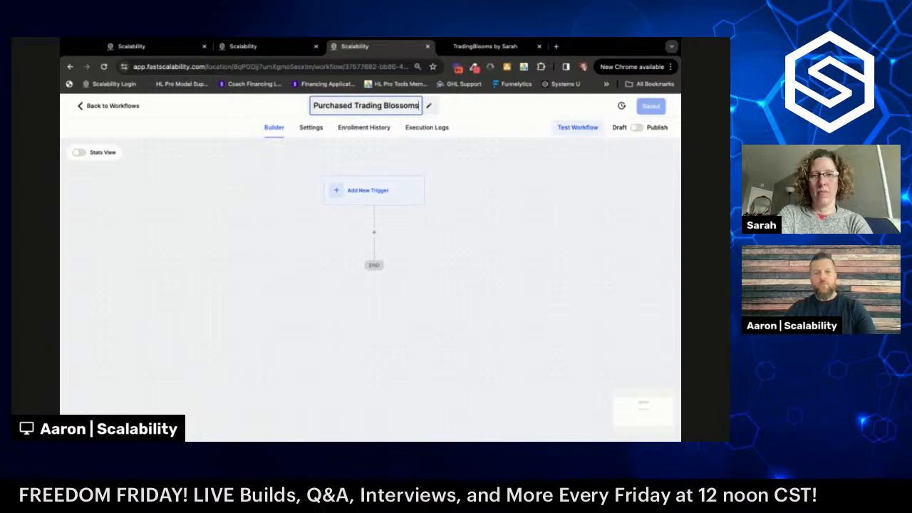
pyautogui.click(449, 175)
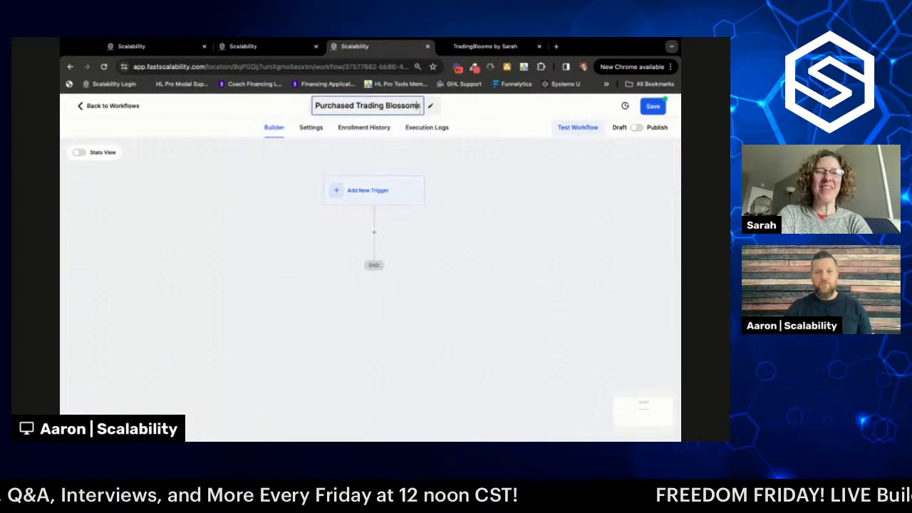
pyautogui.click(406, 105)
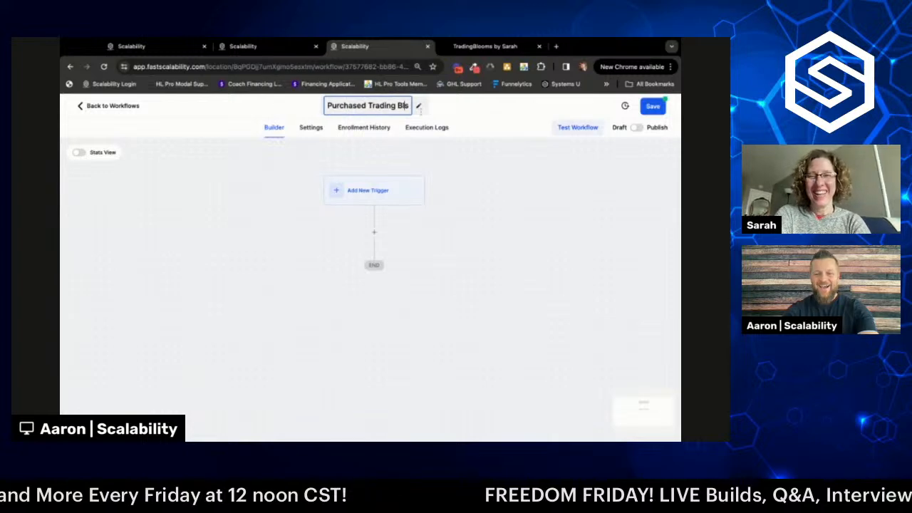
pyautogui.click(443, 191)
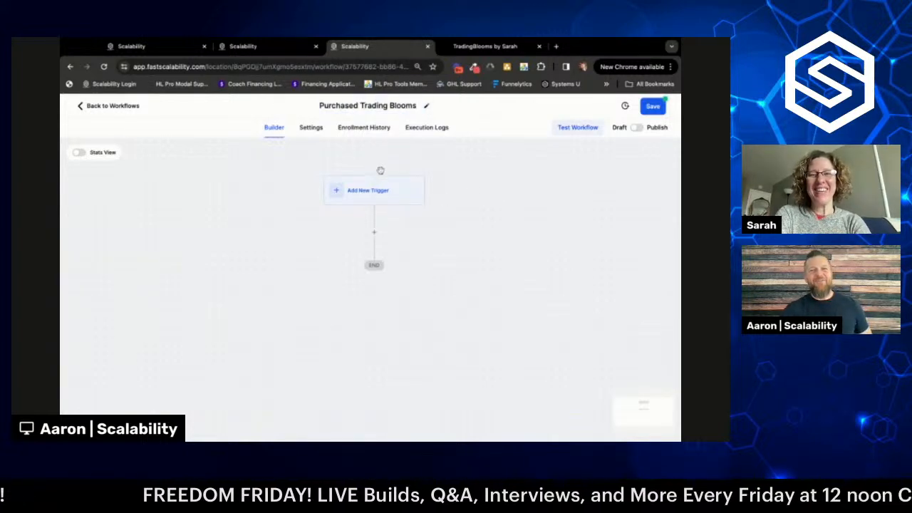
pyautogui.click(312, 128)
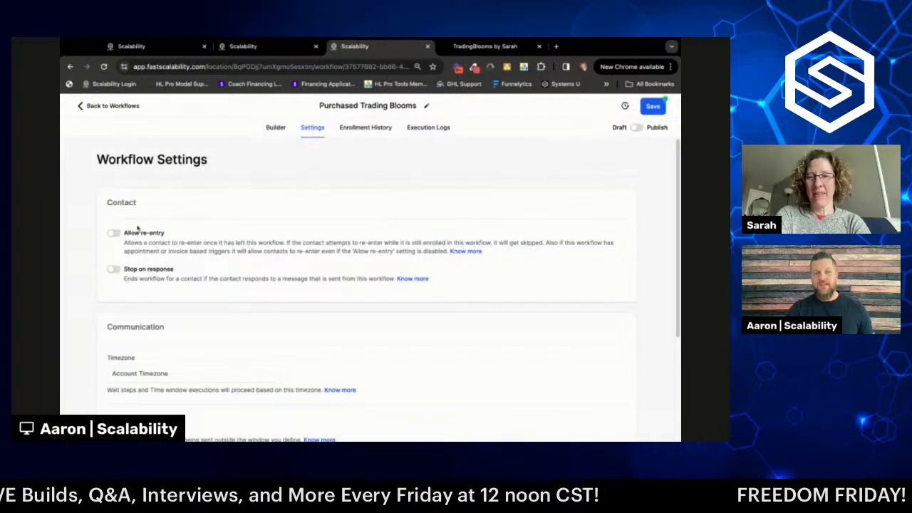
# - Turn on Allow re-entry for the workflow, then go back to the builder canvas
pyautogui.click(114, 233)
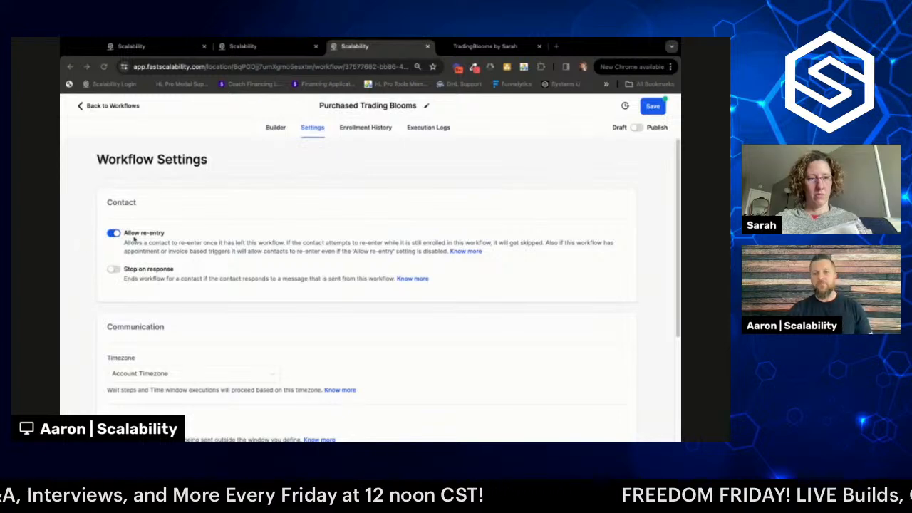
pyautogui.click(275, 127)
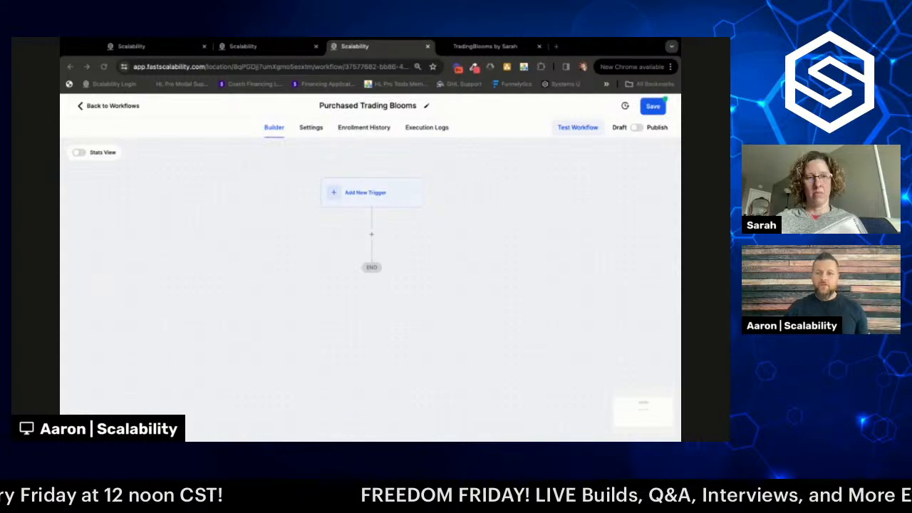
# - Add an Order Form Submission trigger filtered to the Florist funnel
pyautogui.click(369, 196)
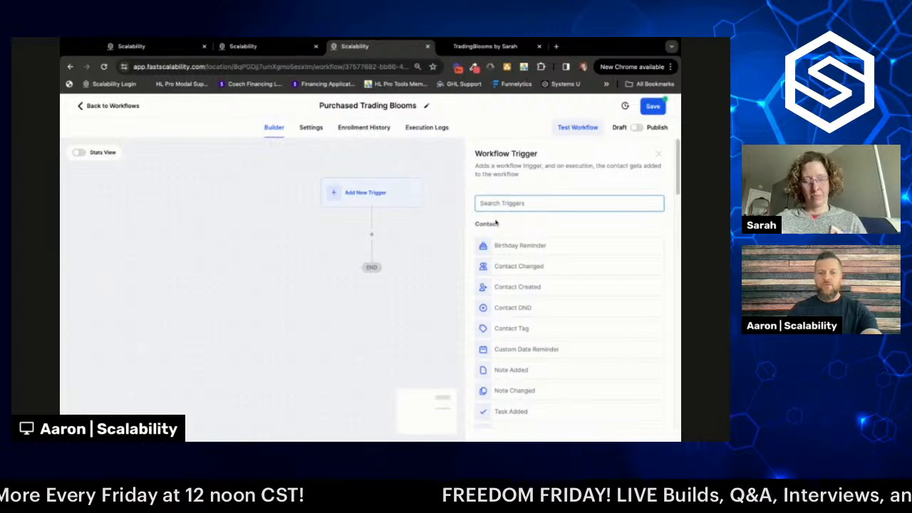
pyautogui.write('form')
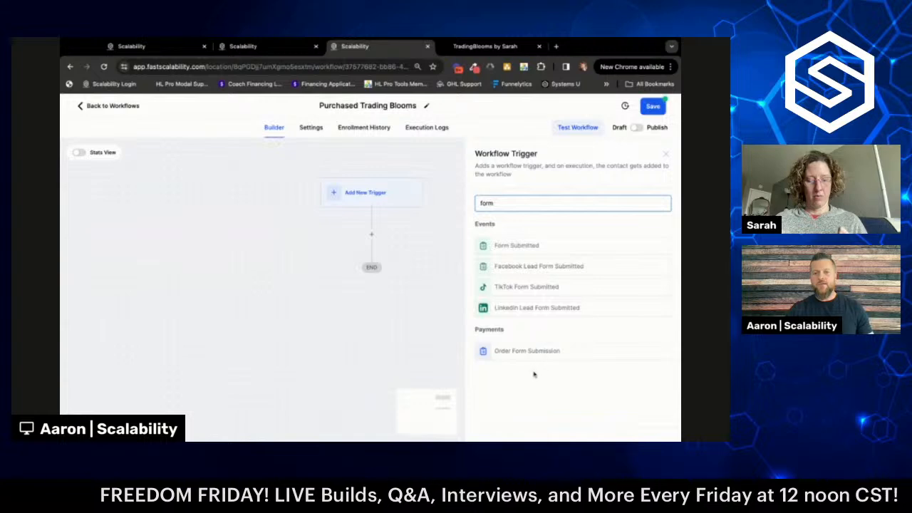
pyautogui.click(510, 358)
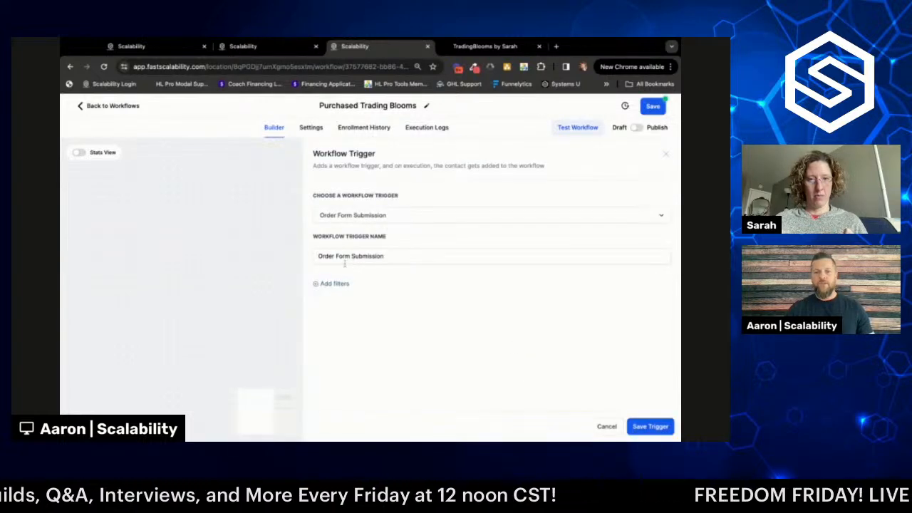
pyautogui.click(337, 284)
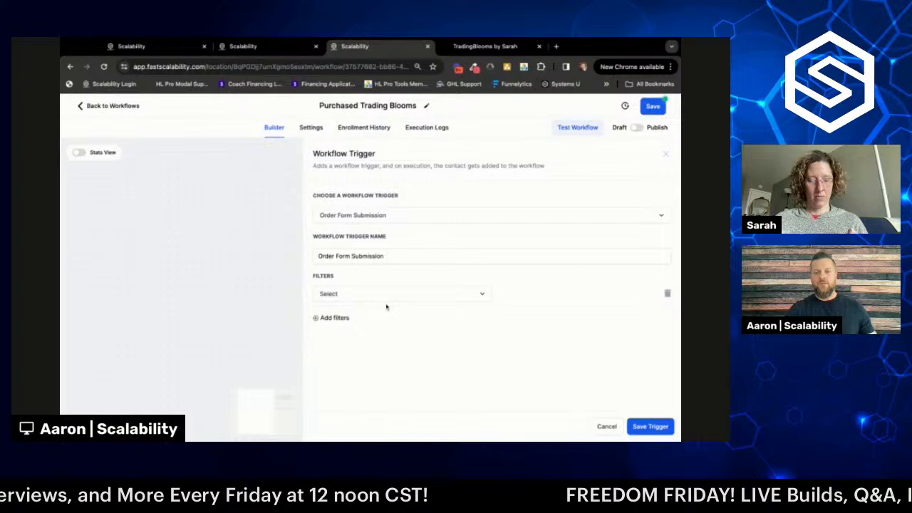
pyautogui.click(428, 296)
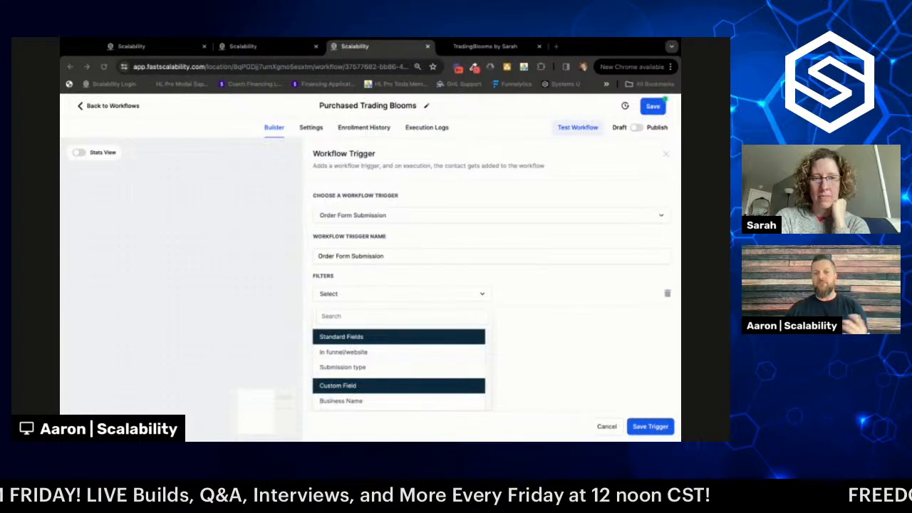
pyautogui.click(533, 293)
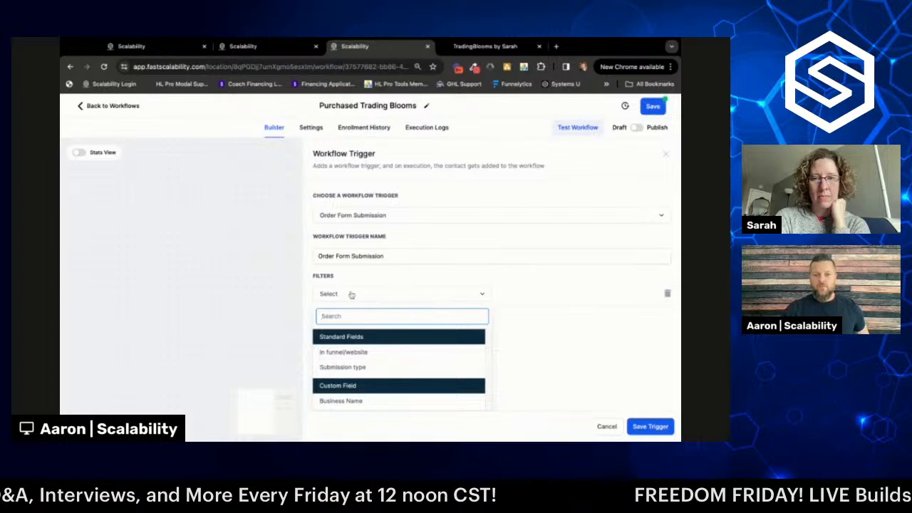
pyautogui.click(348, 353)
pyautogui.click(551, 295)
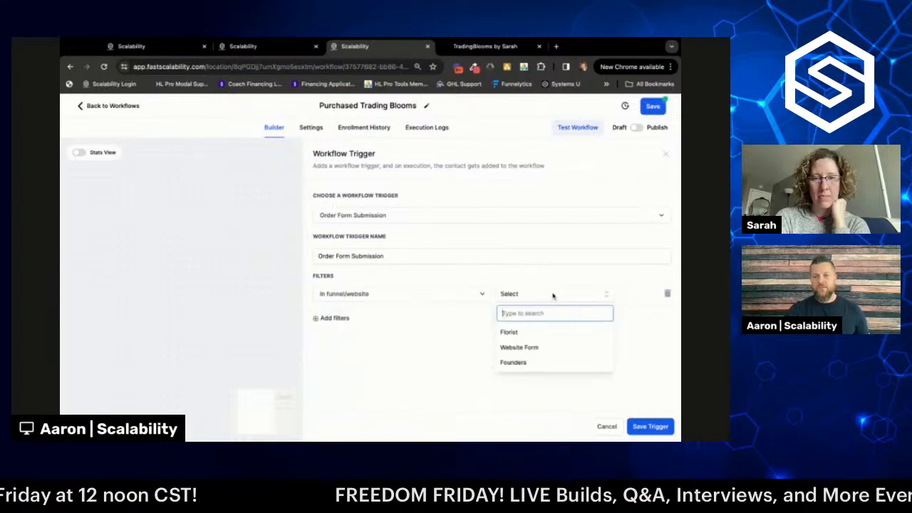
pyautogui.click(513, 333)
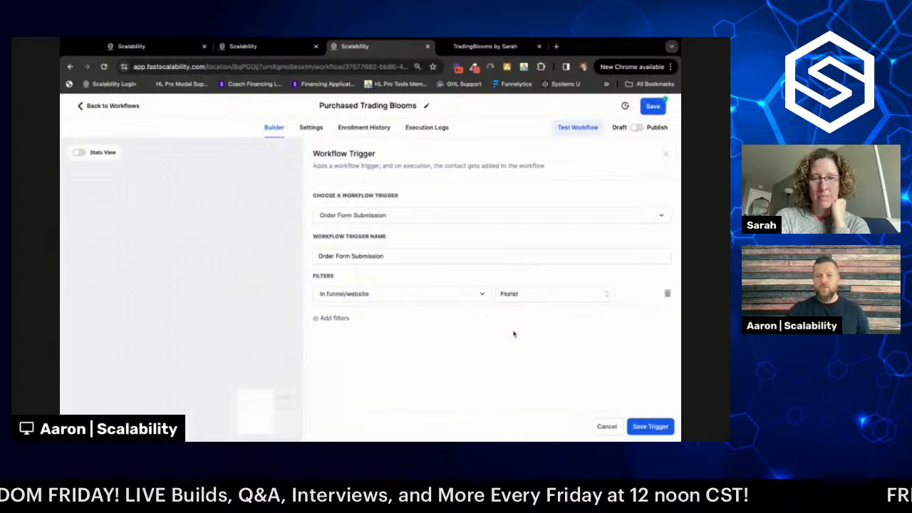
# - Add a trigger filter for the Home Clone Clone Clone Clone page
pyautogui.click(339, 318)
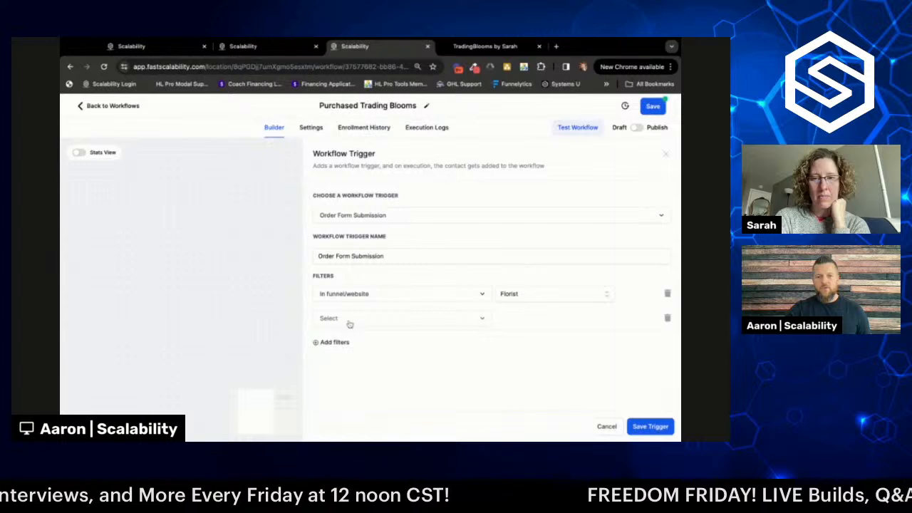
pyautogui.click(349, 322)
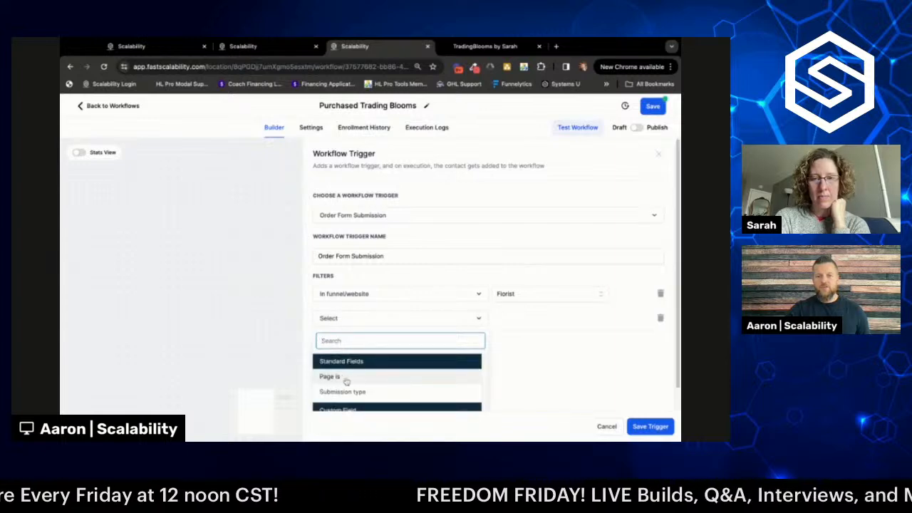
pyautogui.click(346, 379)
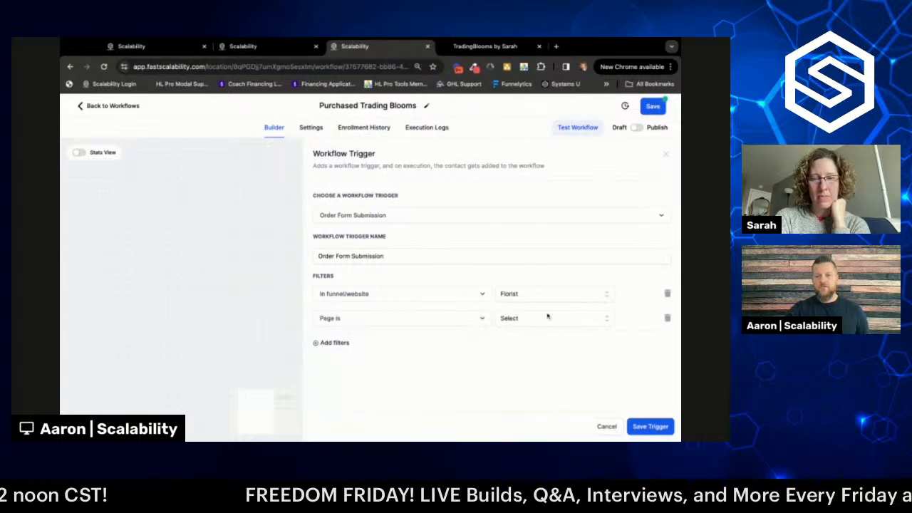
pyautogui.click(534, 318)
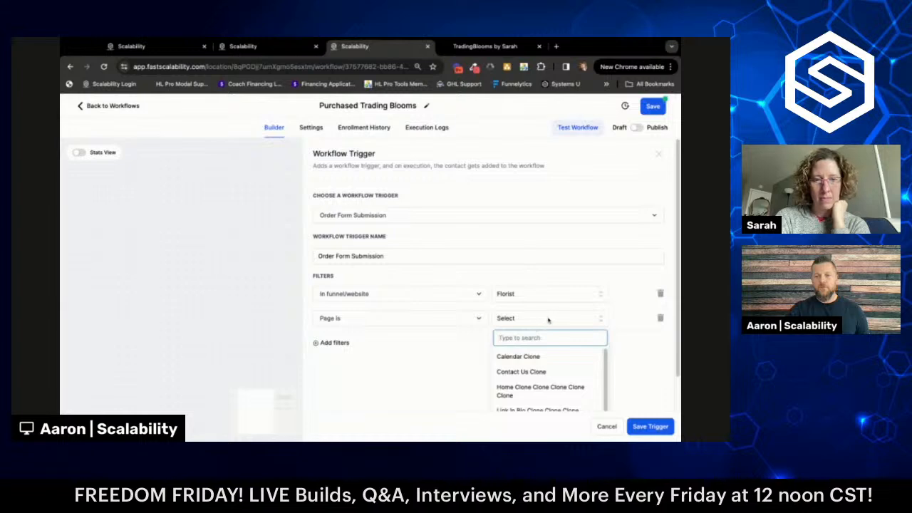
pyautogui.scroll(-1, 548, 320)
pyautogui.scroll(-1, 550, 358)
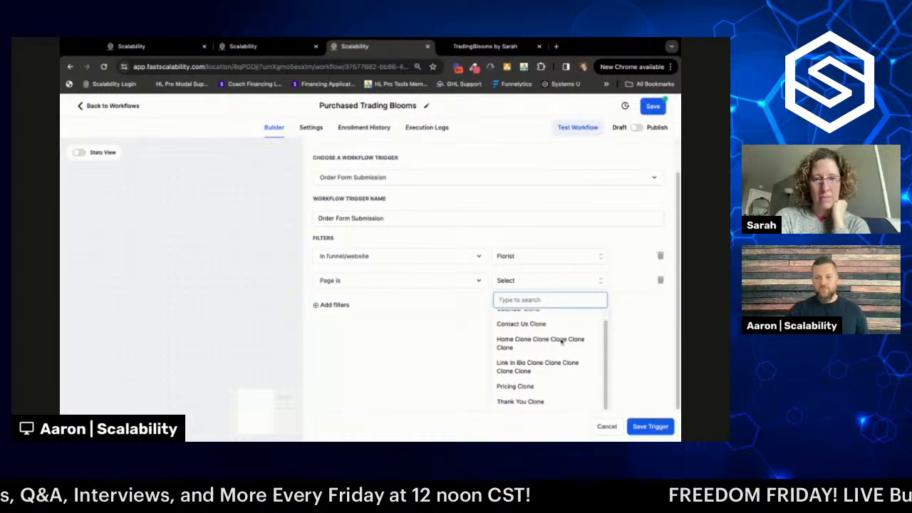
pyautogui.scroll(1, 562, 342)
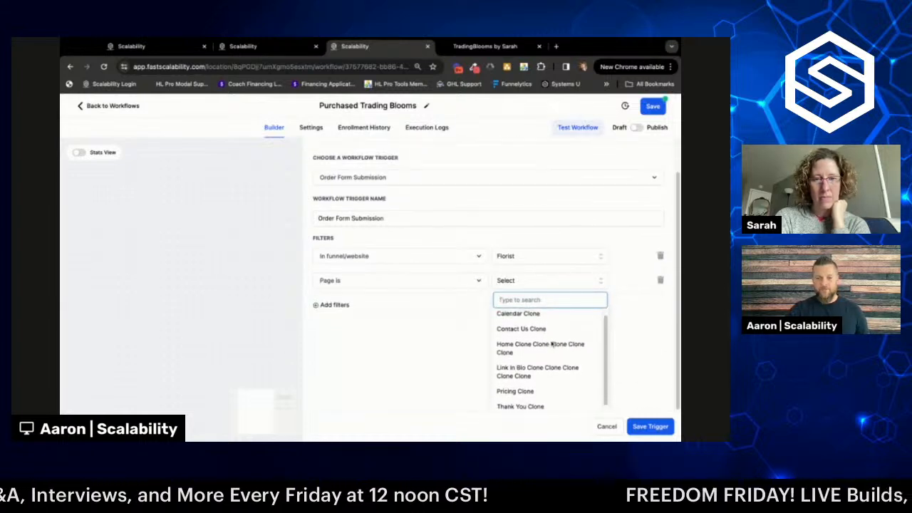
pyautogui.click(507, 353)
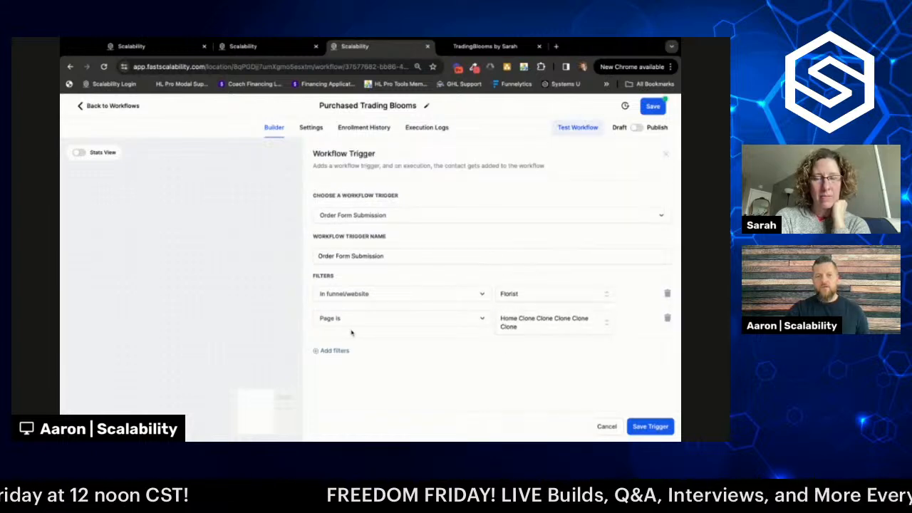
# - Add filters for the Trading Blooms Monthly product and Sale submission type
pyautogui.click(336, 351)
pyautogui.click(402, 352)
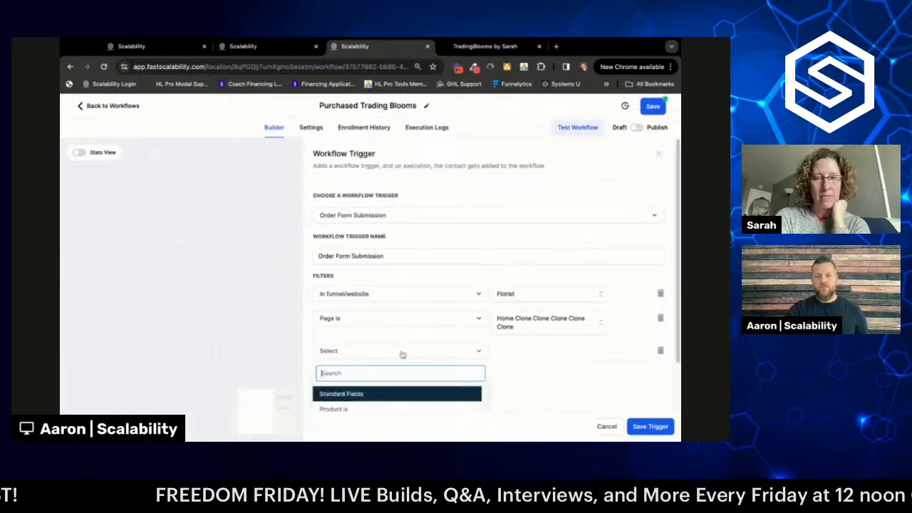
pyautogui.scroll(-1, 403, 354)
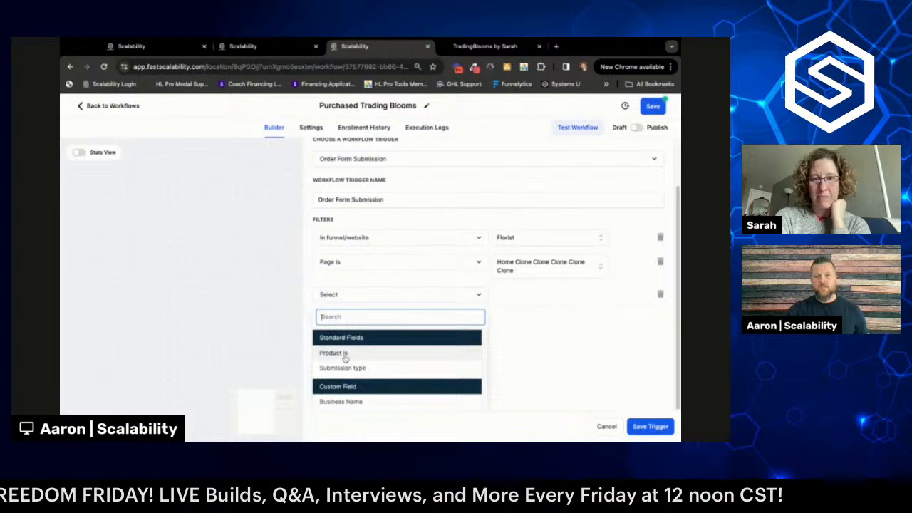
pyautogui.click(368, 357)
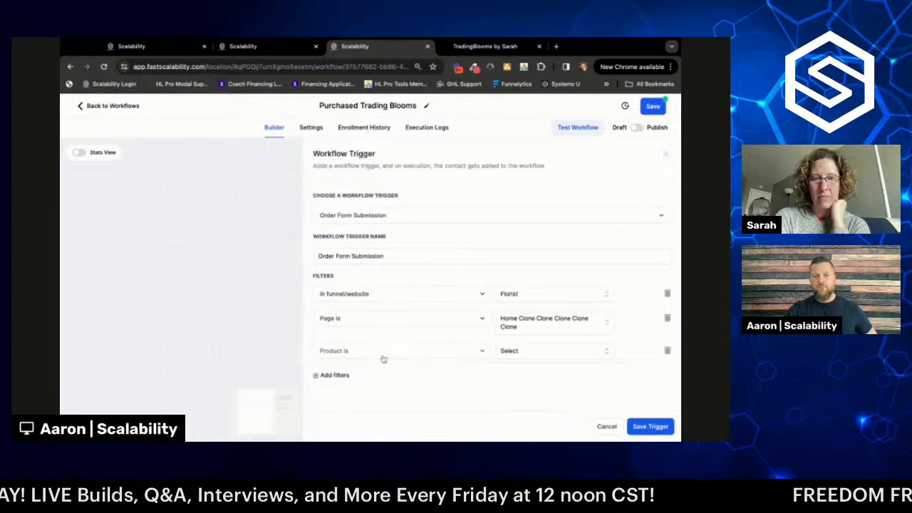
pyautogui.click(562, 349)
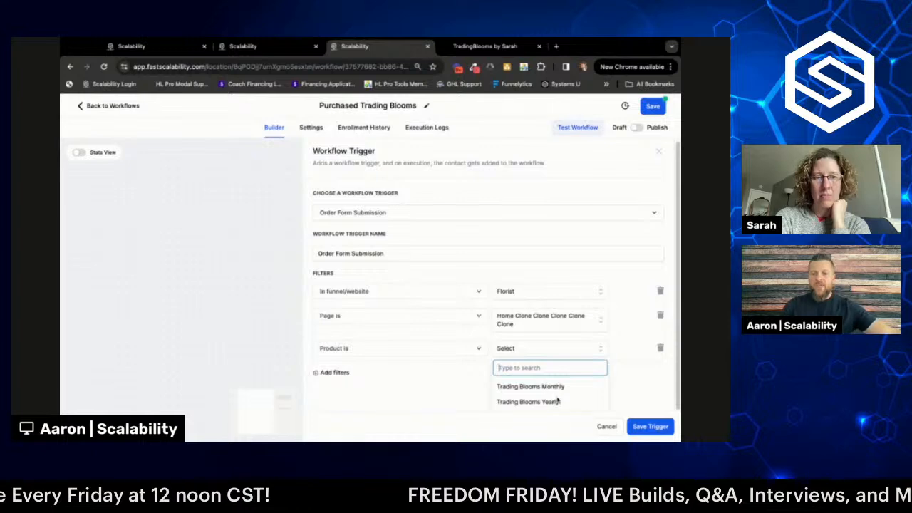
pyautogui.click(558, 387)
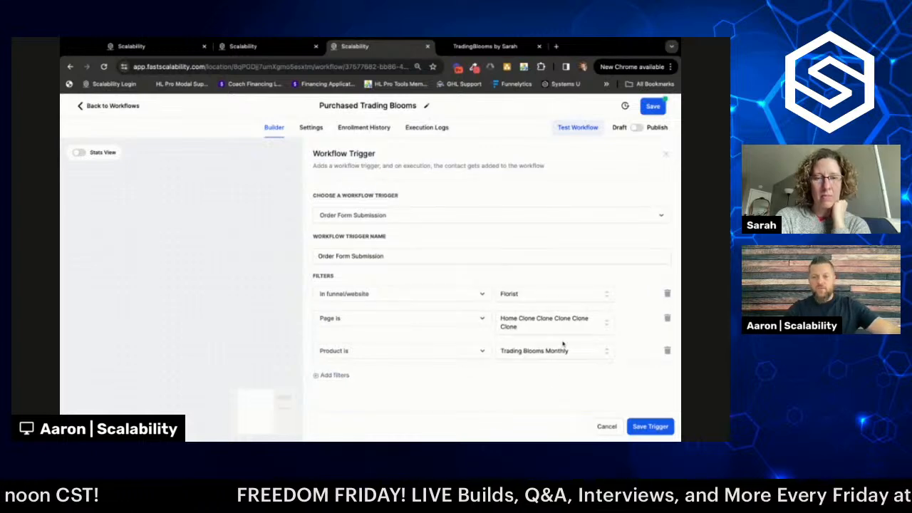
pyautogui.click(346, 376)
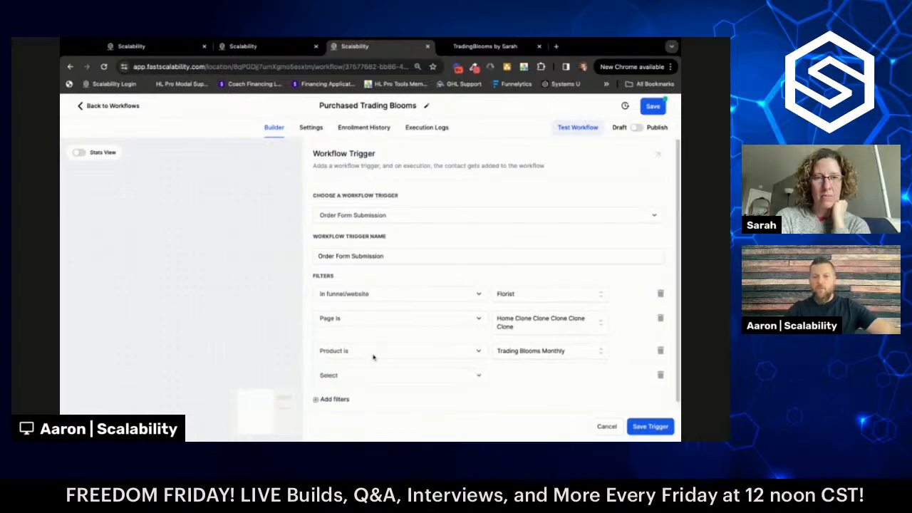
pyautogui.click(415, 368)
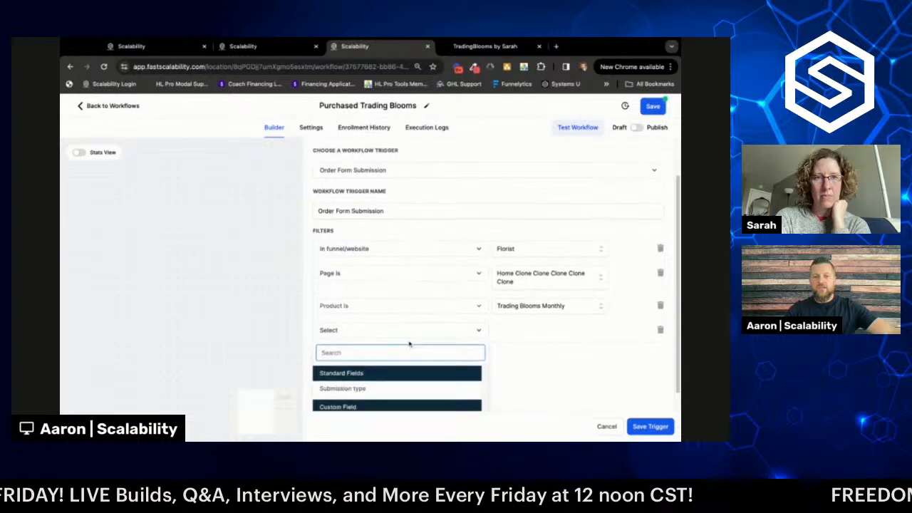
pyautogui.click(361, 369)
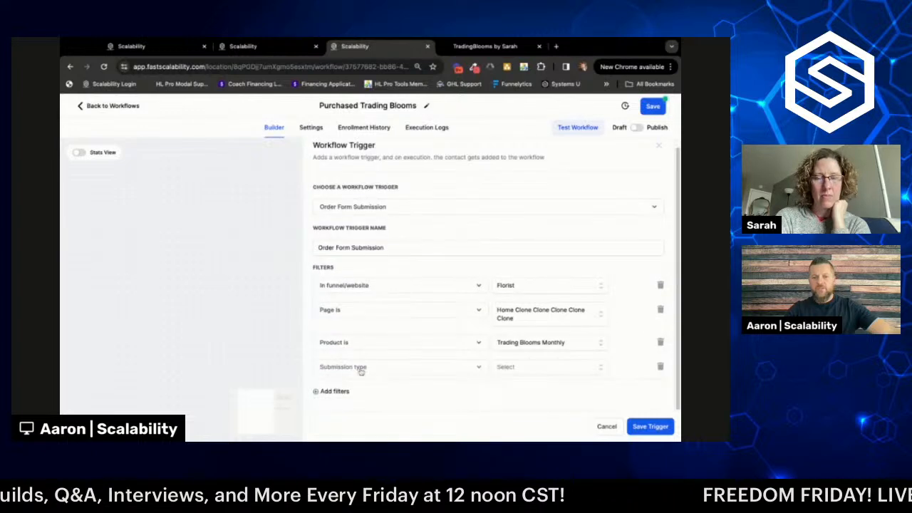
pyautogui.click(521, 367)
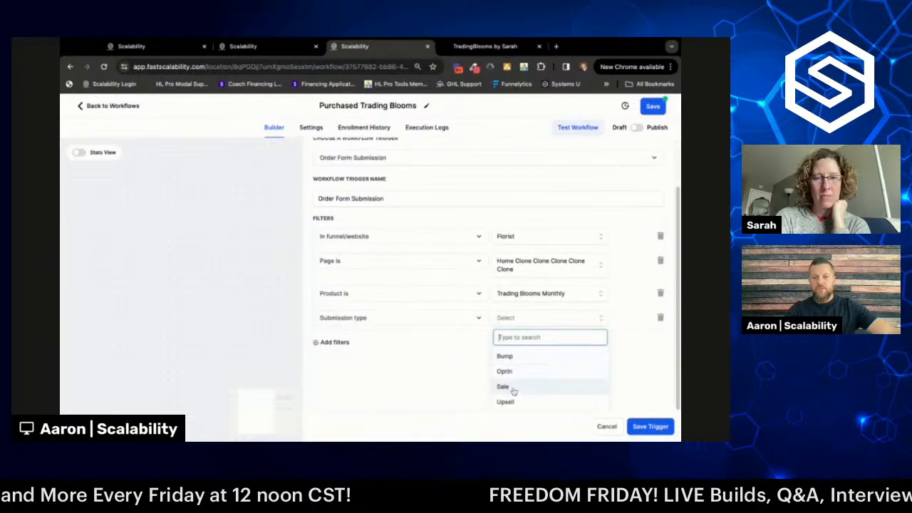
pyautogui.click(511, 389)
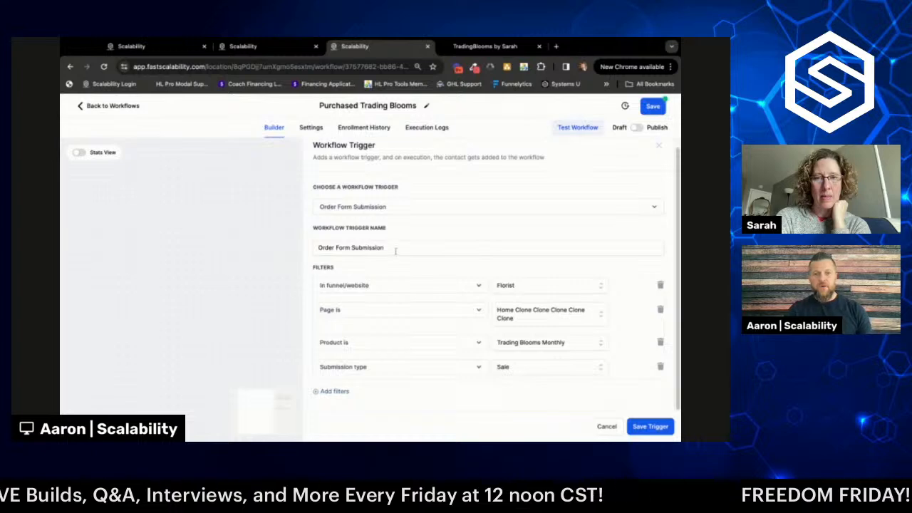
# - Name the trigger 'Order Form Submission (Monthly)', save it, and recheck its filters
pyautogui.click(395, 251)
pyautogui.write('(')
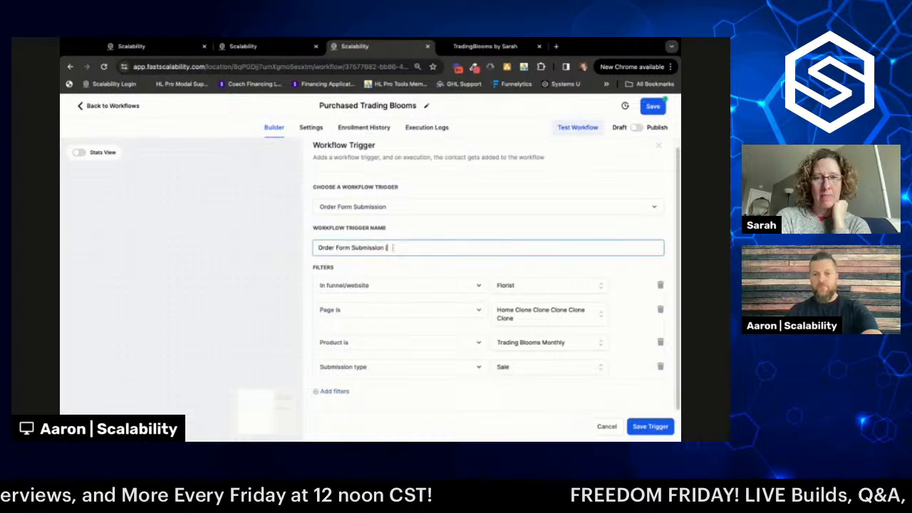
pyautogui.write('Monthly')
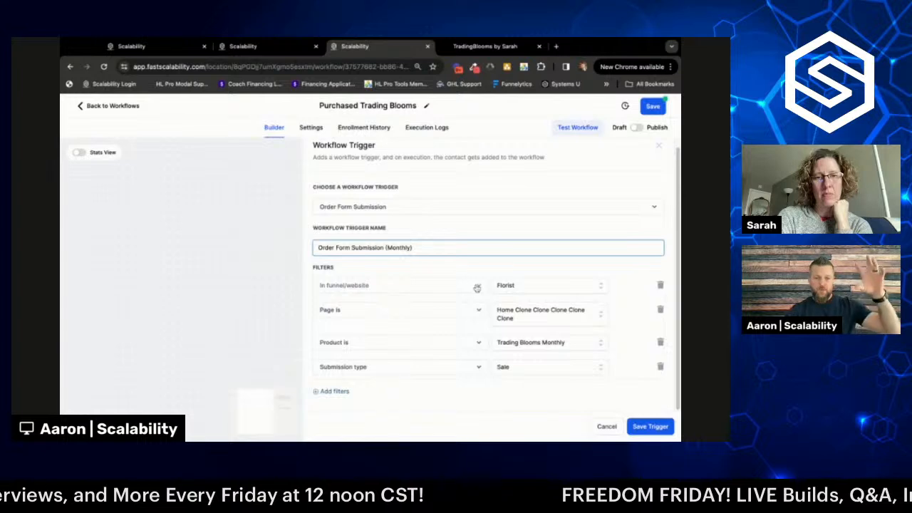
pyautogui.click(649, 427)
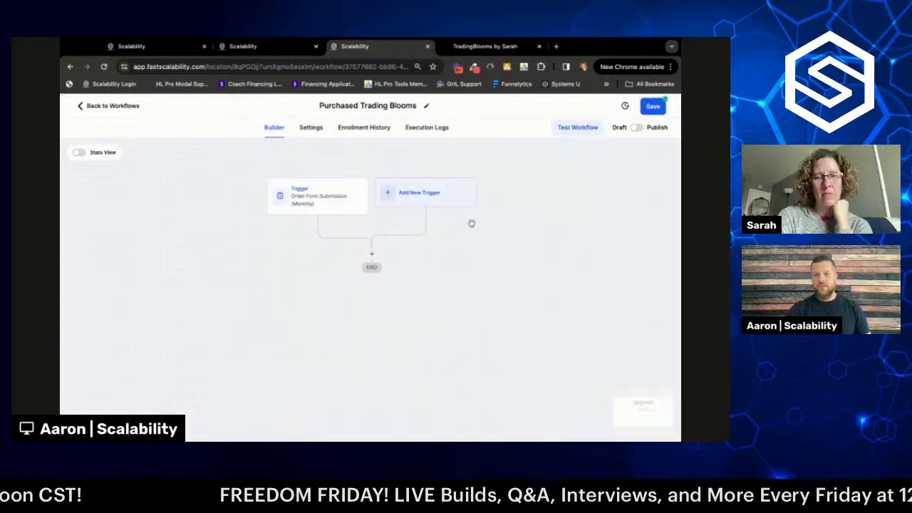
pyautogui.click(333, 202)
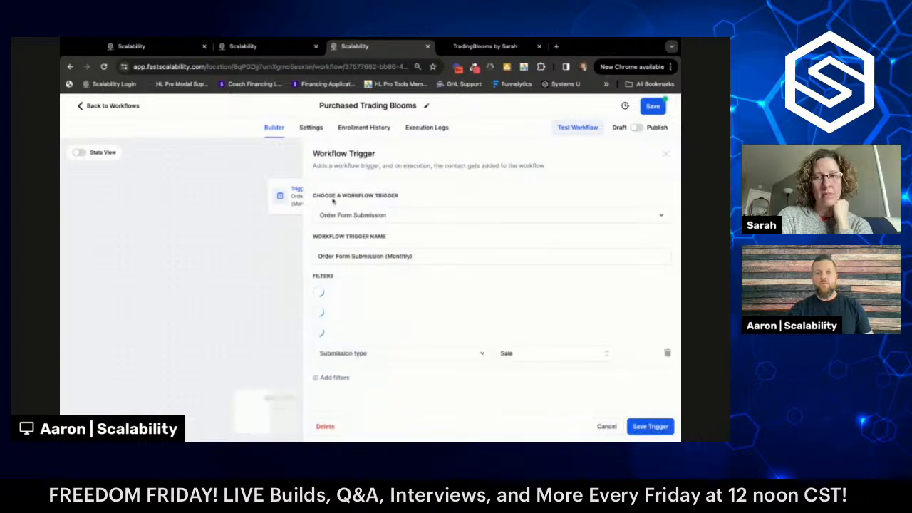
pyautogui.click(662, 156)
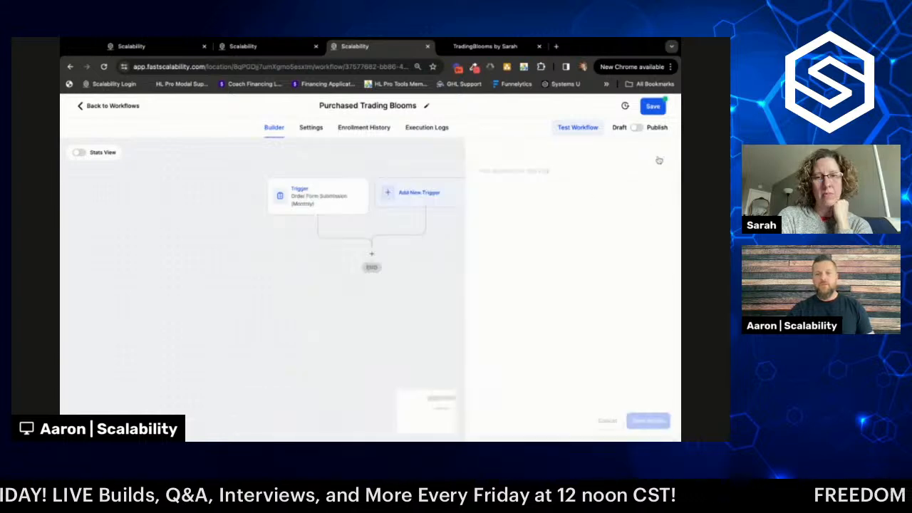
# - Add a second Order Form Submission trigger named with the suffix '(Yearly)'
pyautogui.click(423, 197)
pyautogui.write('form')
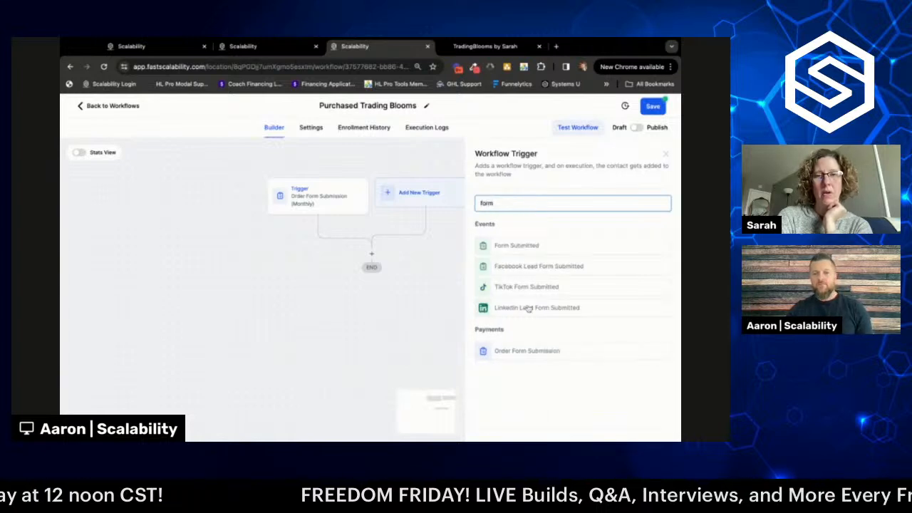
pyautogui.click(525, 350)
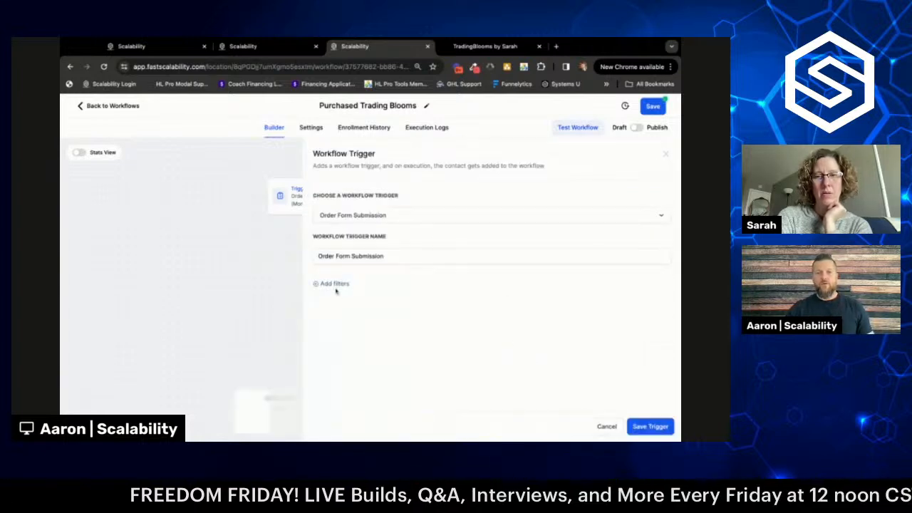
pyautogui.click(409, 255)
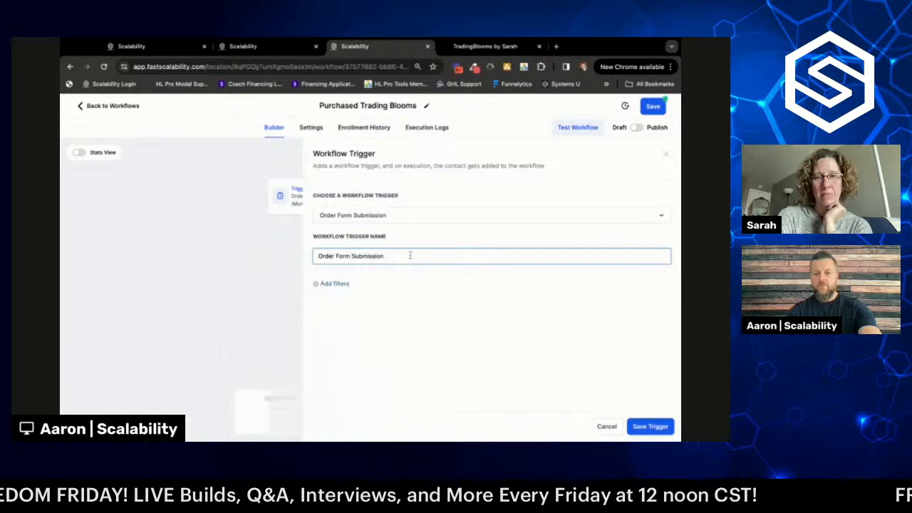
pyautogui.write('(Y')
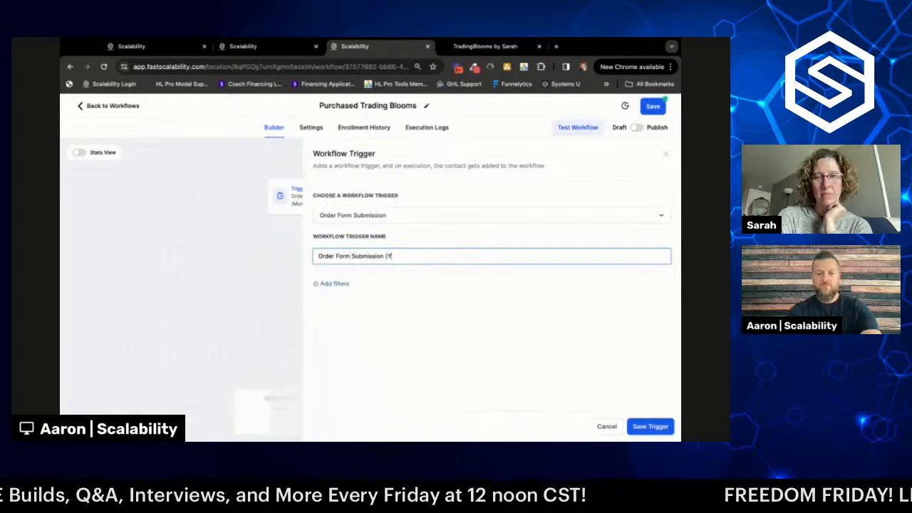
pyautogui.write('early)')
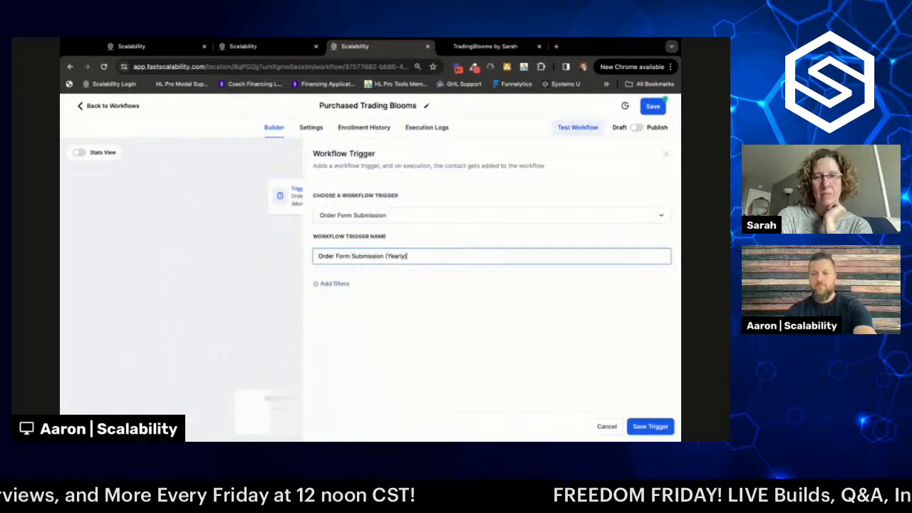
# - Filter the Yearly trigger to the Florist funnel and Home Clone Clone Clone Clone page
pyautogui.click(334, 284)
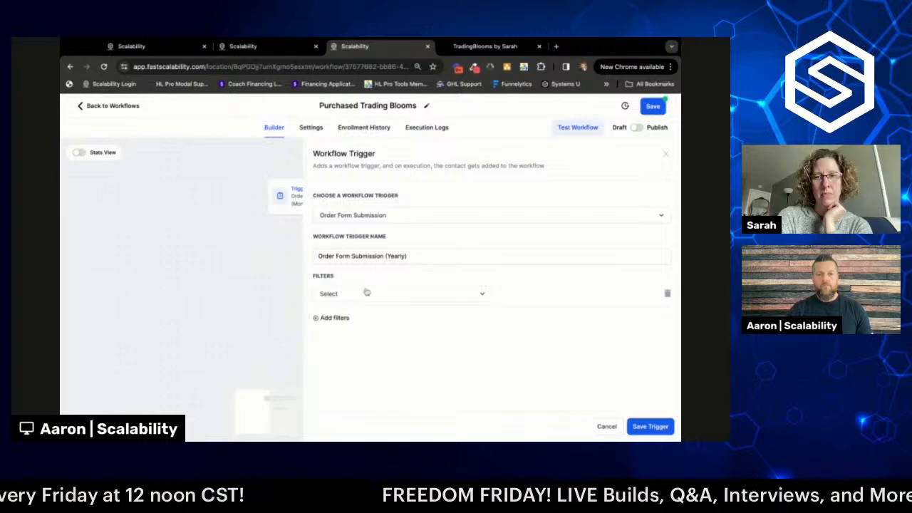
pyautogui.click(363, 295)
pyautogui.click(353, 352)
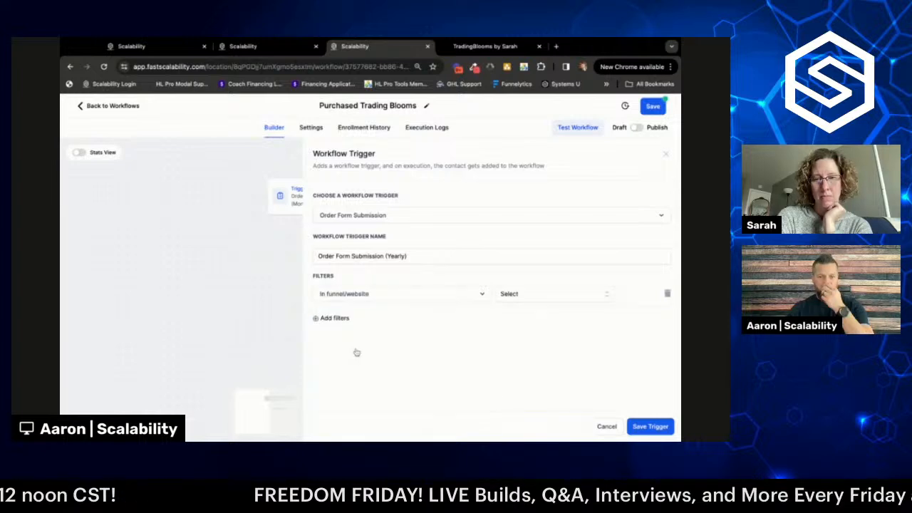
pyautogui.click(533, 295)
pyautogui.click(527, 332)
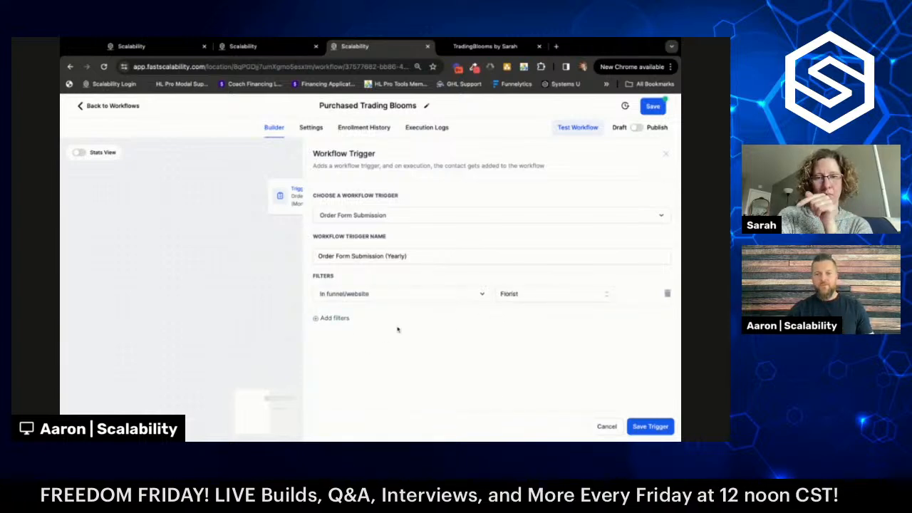
pyautogui.click(334, 319)
pyautogui.click(354, 322)
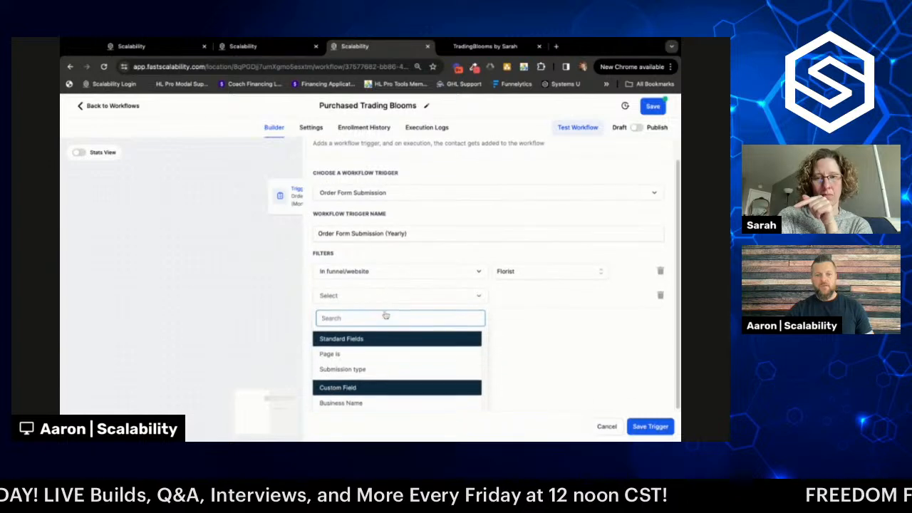
pyautogui.click(366, 355)
pyautogui.click(531, 318)
pyautogui.scroll(-1, 538, 349)
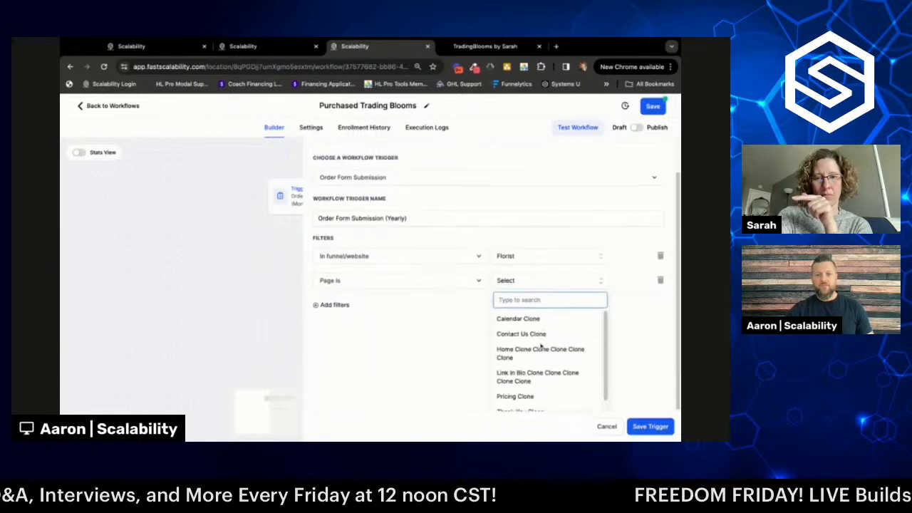
pyautogui.click(536, 354)
# - Add Trading Blooms Yearly product and Sale submission filters, then save the trigger
pyautogui.click(333, 350)
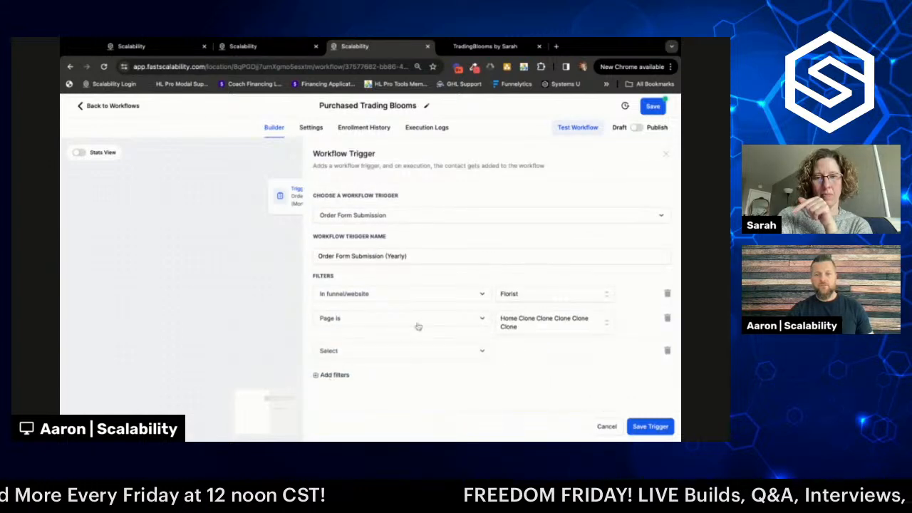
pyautogui.click(411, 352)
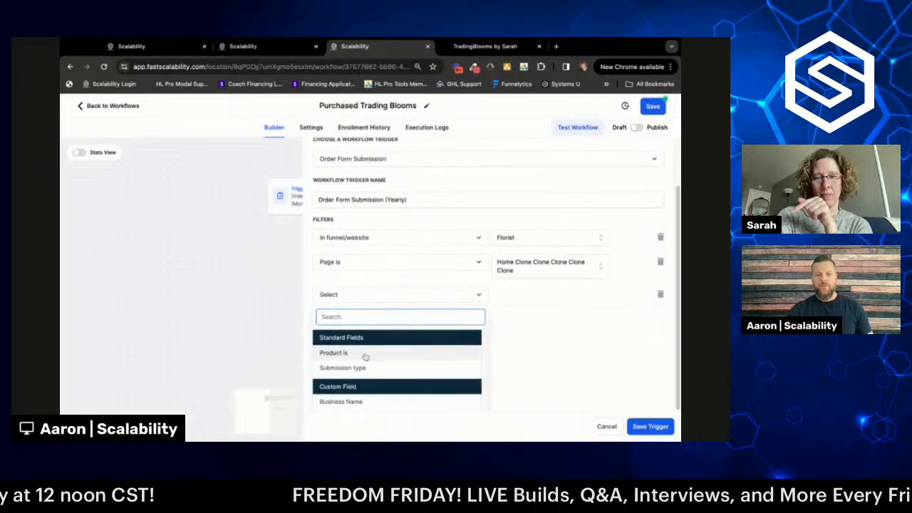
pyautogui.click(369, 357)
pyautogui.click(528, 353)
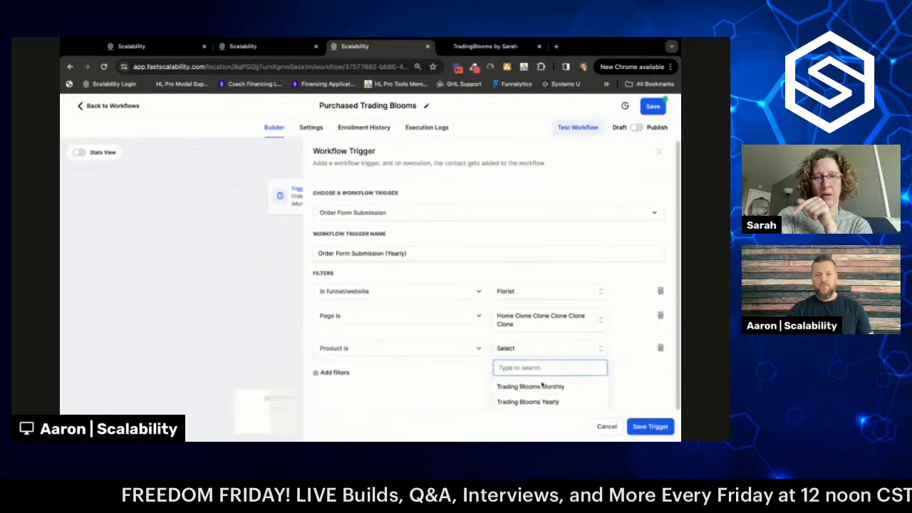
pyautogui.click(548, 403)
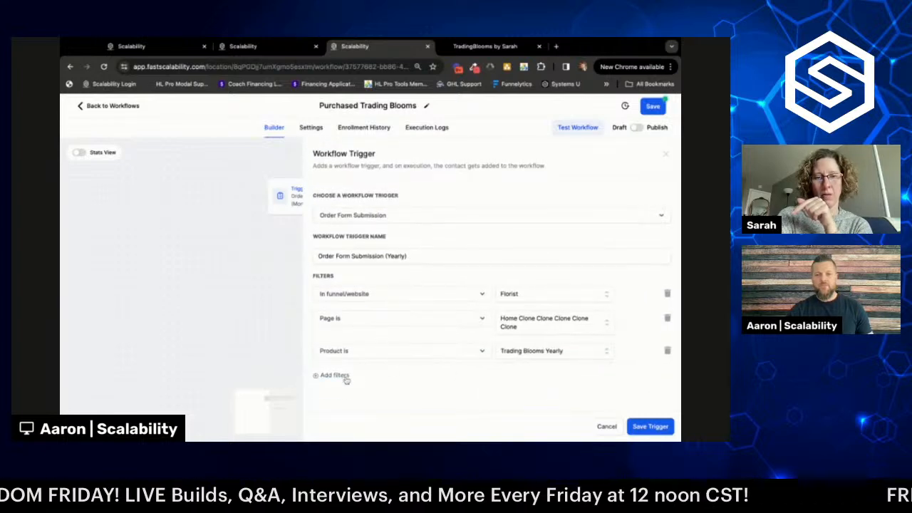
pyautogui.click(344, 374)
pyautogui.click(396, 372)
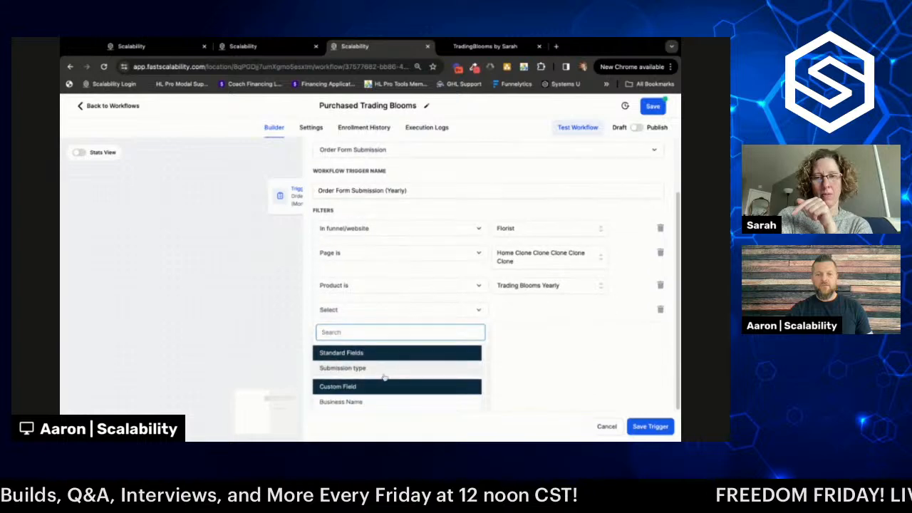
pyautogui.click(368, 368)
pyautogui.click(525, 372)
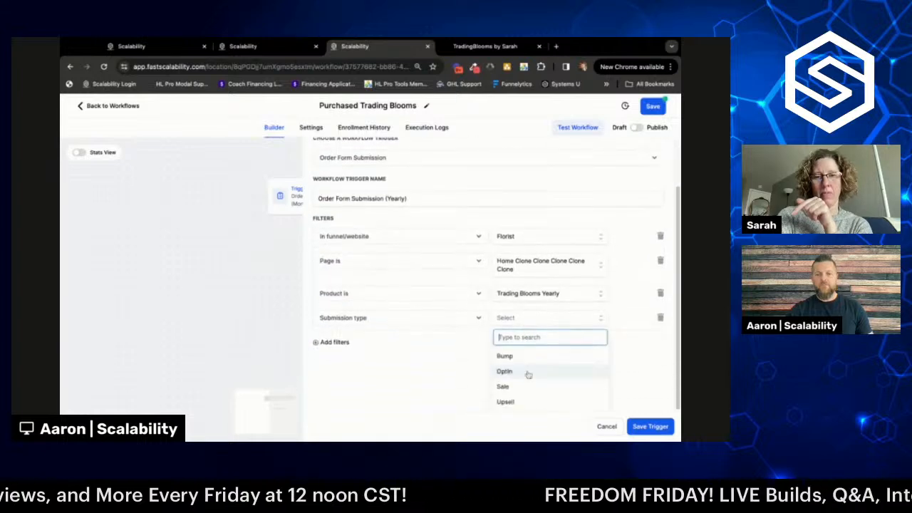
pyautogui.click(523, 387)
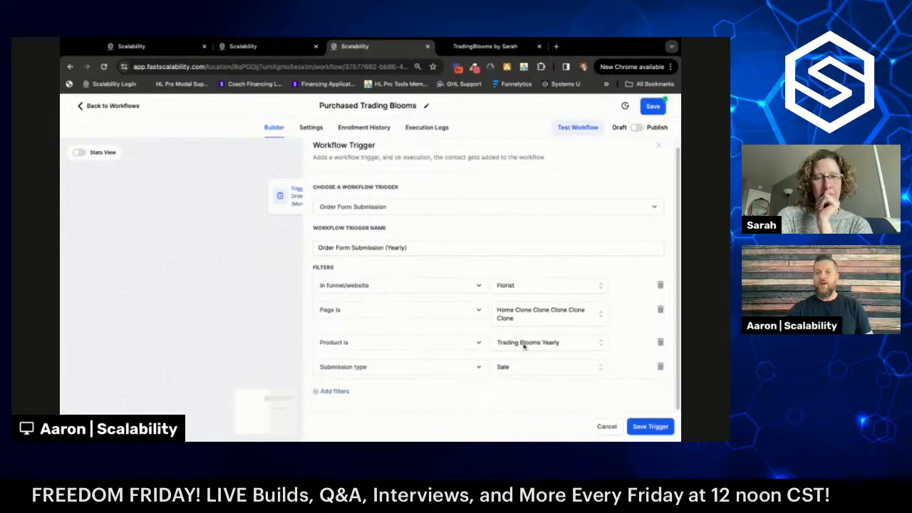
pyautogui.click(640, 426)
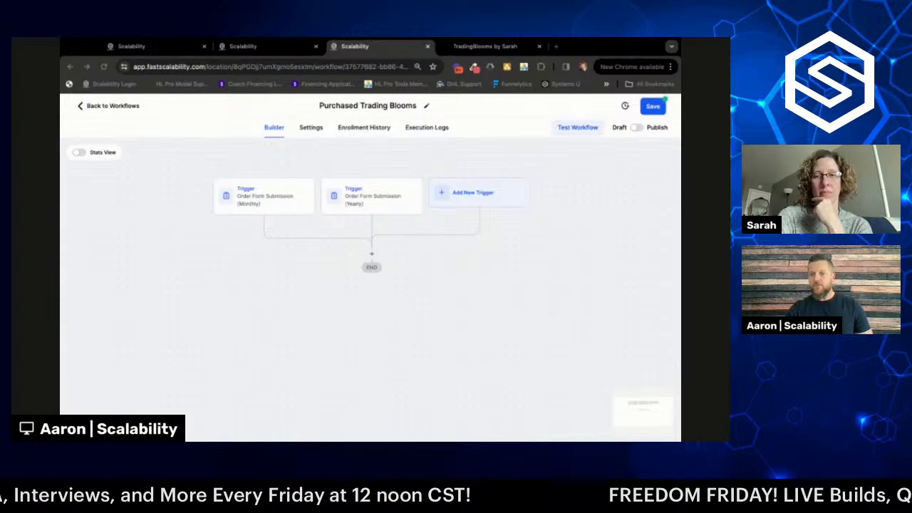
# - Add a new action step below the Monthly and Yearly triggers
pyautogui.click(482, 301)
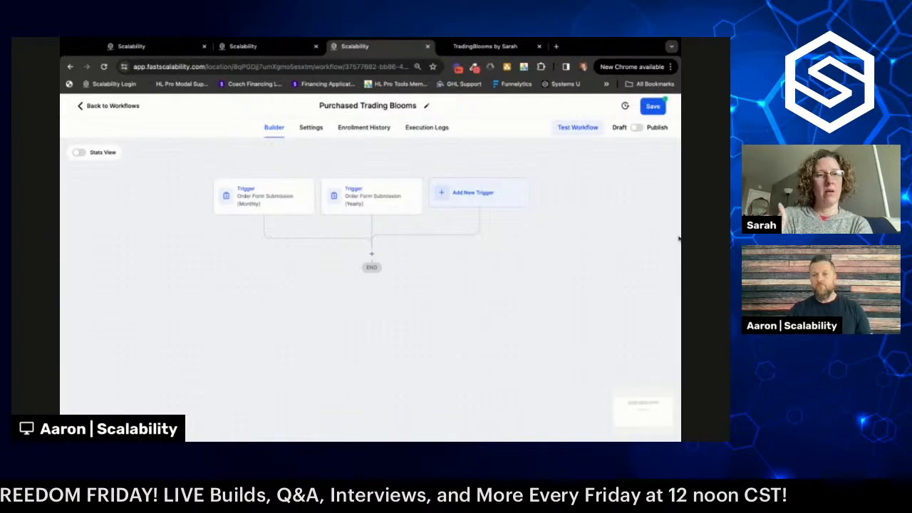
pyautogui.moveTo(680, 240); pyautogui.dragTo(658, 240)
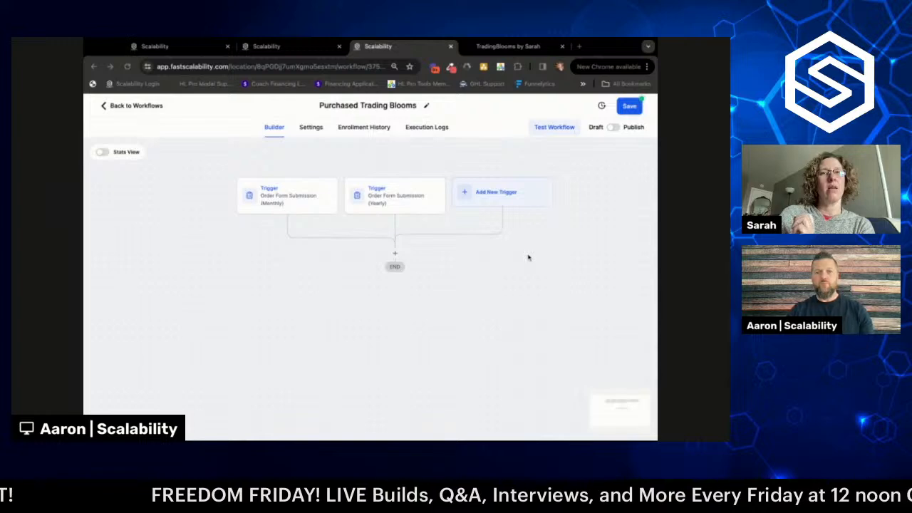
pyautogui.scroll(-2, 520, 311)
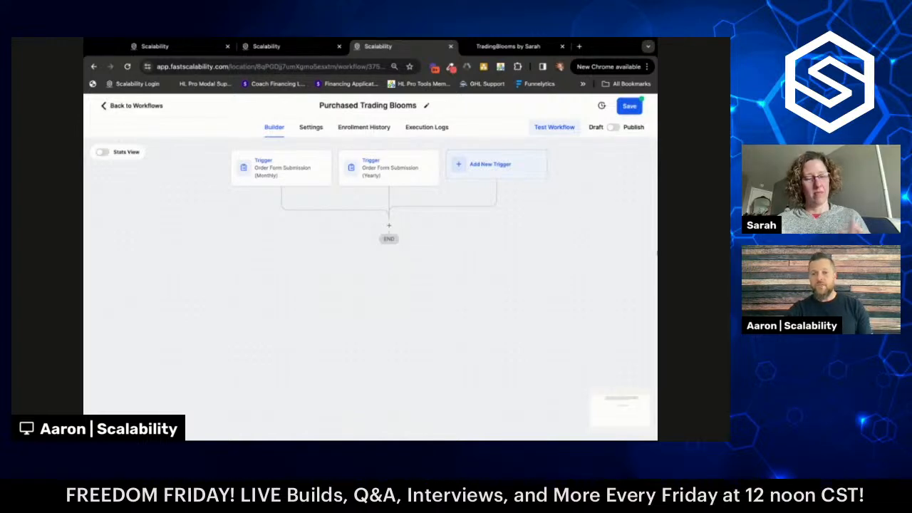
pyautogui.moveTo(657, 253); pyautogui.dragTo(650, 253)
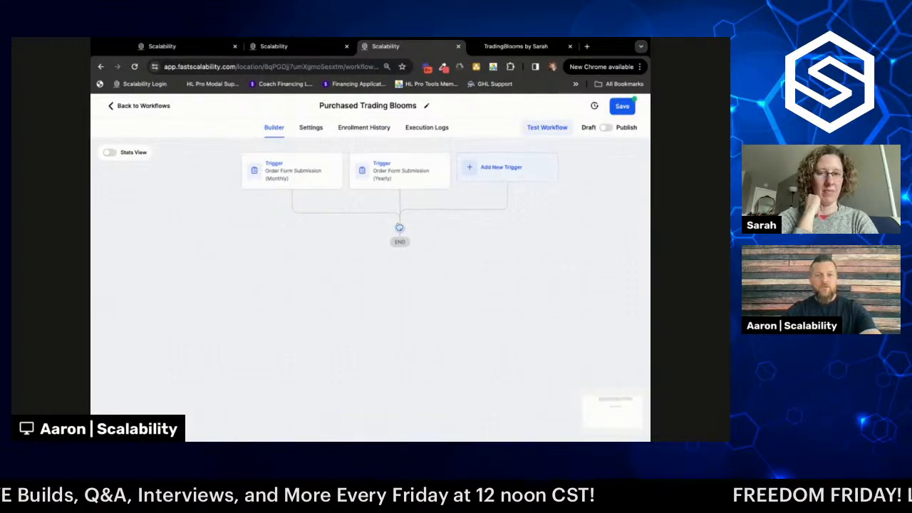
pyautogui.click(401, 228)
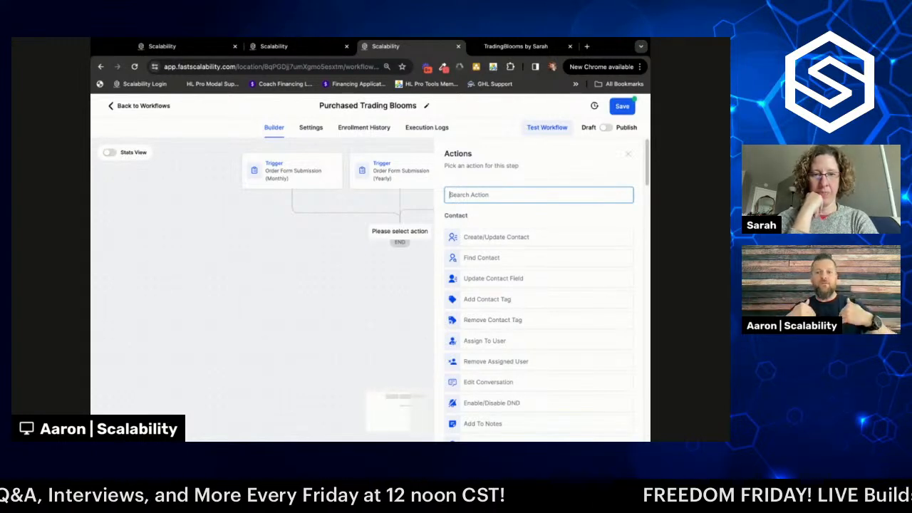
# - Choose Send Internal Notification as the action and show its notification types
pyautogui.write('inter')
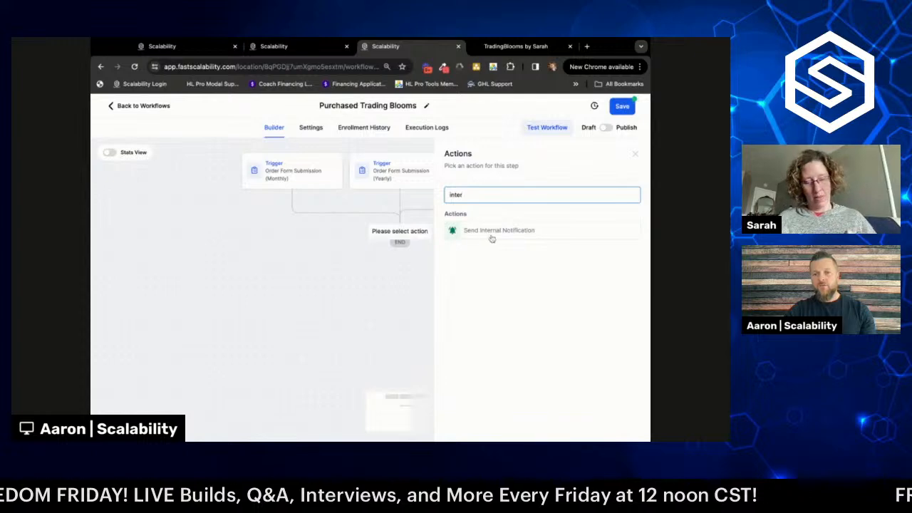
pyautogui.click(491, 234)
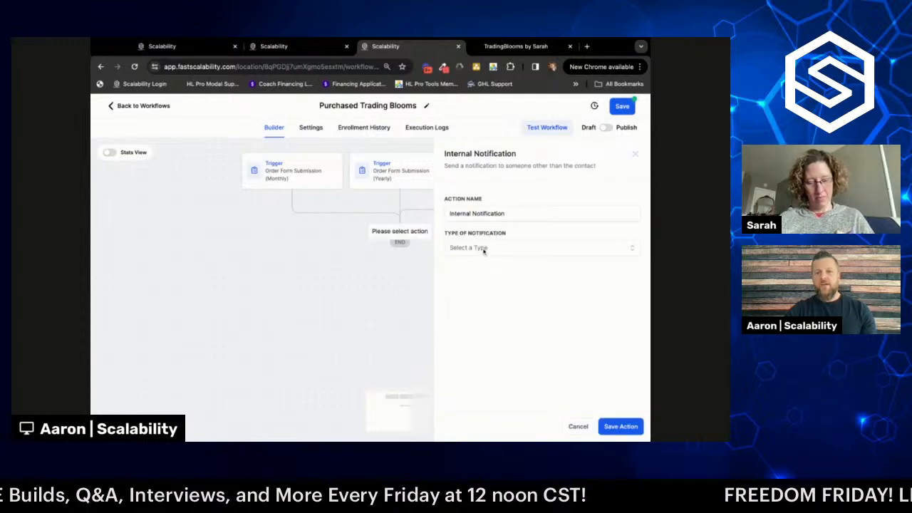
pyautogui.click(484, 250)
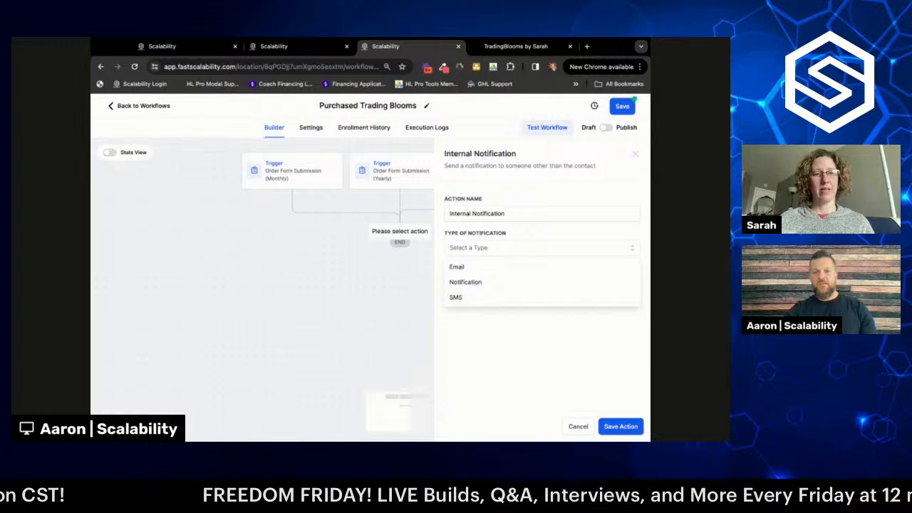
# - Make the internal notification an SMS and label it for texting the recipient
pyautogui.click(479, 298)
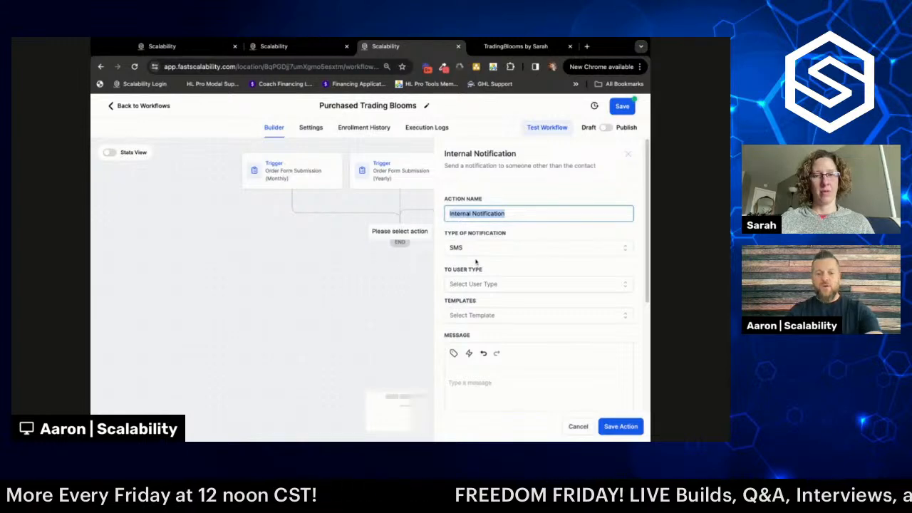
pyautogui.write('Text')
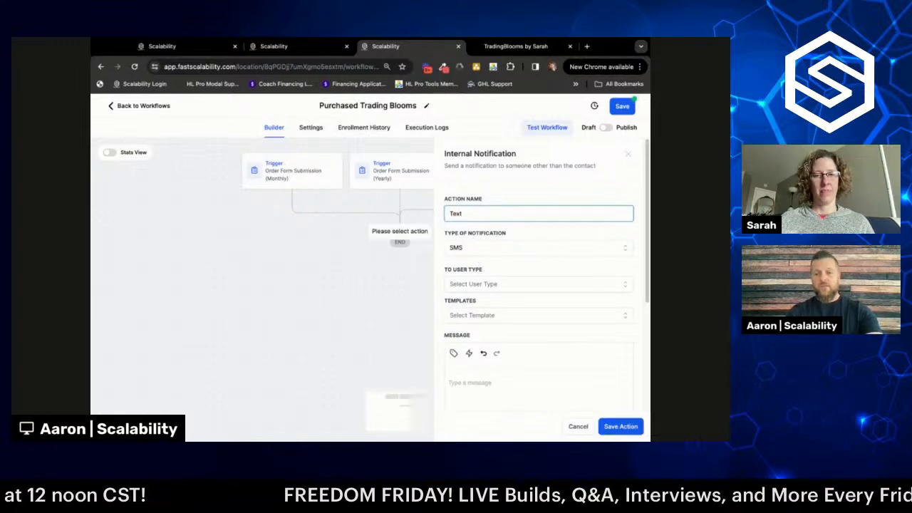
pyautogui.write(' Sarah')
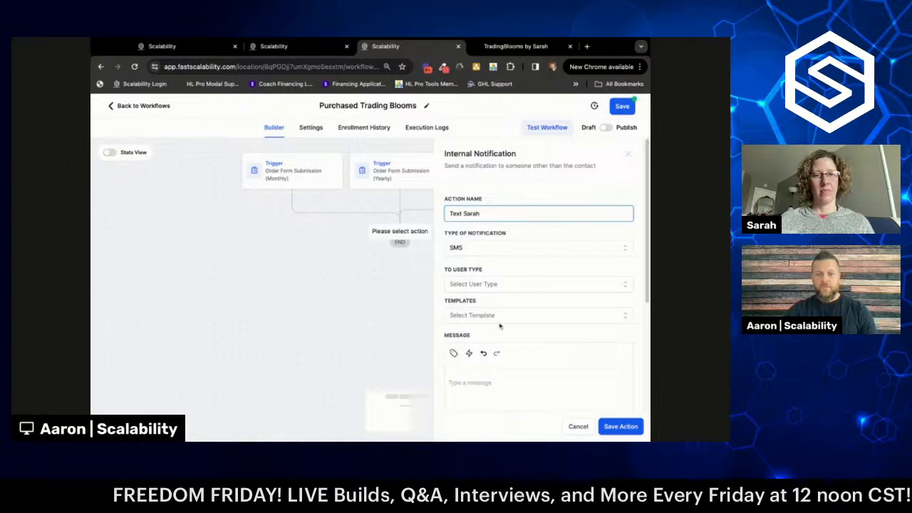
pyautogui.scroll(-1, 524, 262)
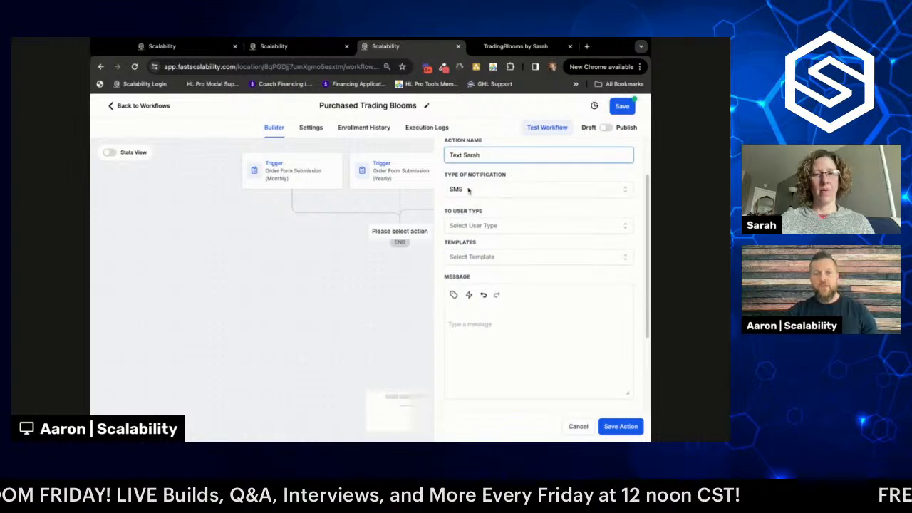
# - Address the SMS to a Particular User, with the team member selected as recipient
pyautogui.click(466, 227)
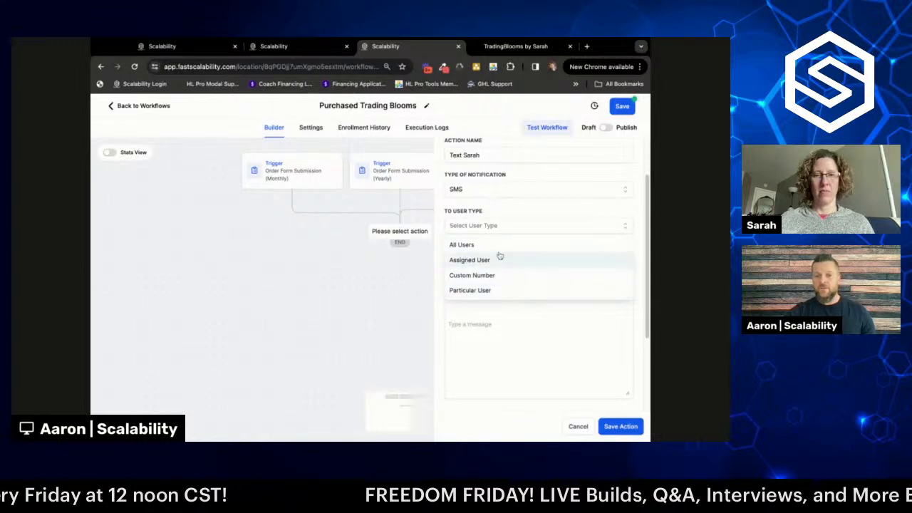
pyautogui.click(485, 290)
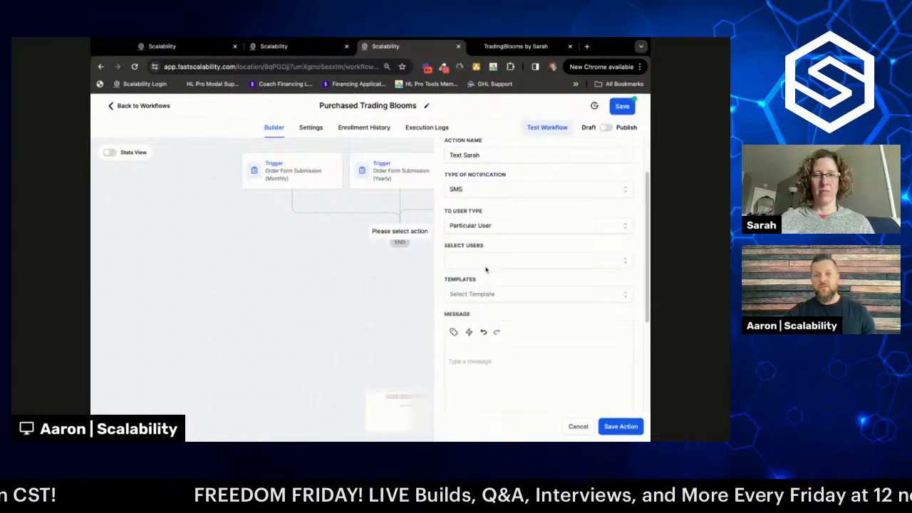
pyautogui.click(486, 264)
pyautogui.click(485, 299)
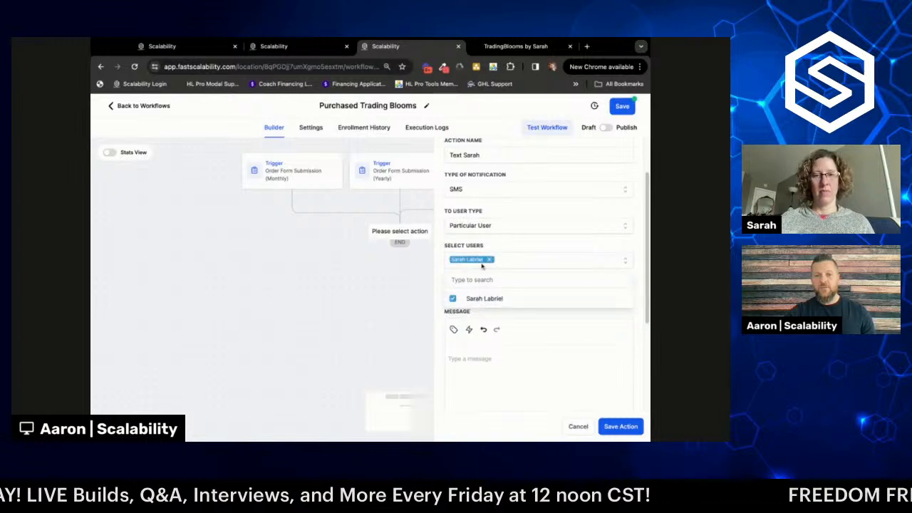
pyautogui.click(499, 246)
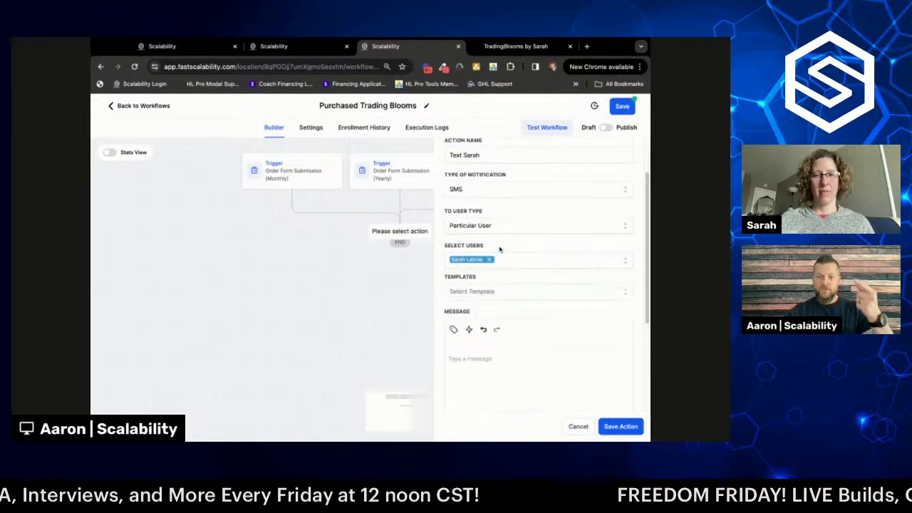
pyautogui.scroll(-2, 509, 262)
pyautogui.scroll(1, 491, 285)
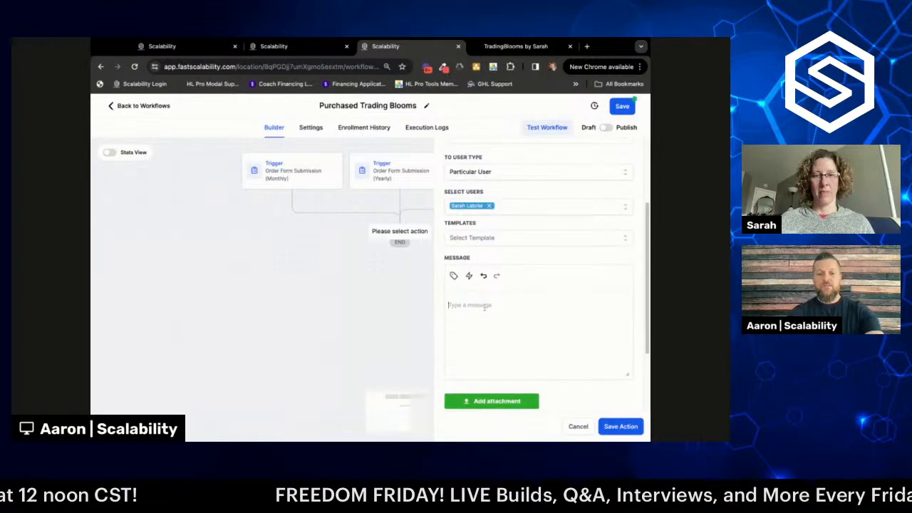
# - Start the message with a greeting to the recipient followed by the Contact > Full Name placeholder
pyautogui.write('Hey ')
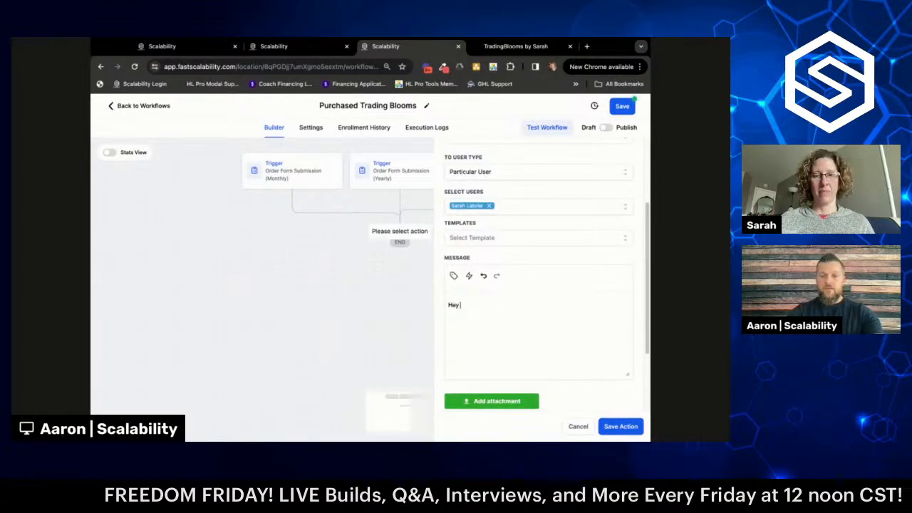
pyautogui.write('Sarah,')
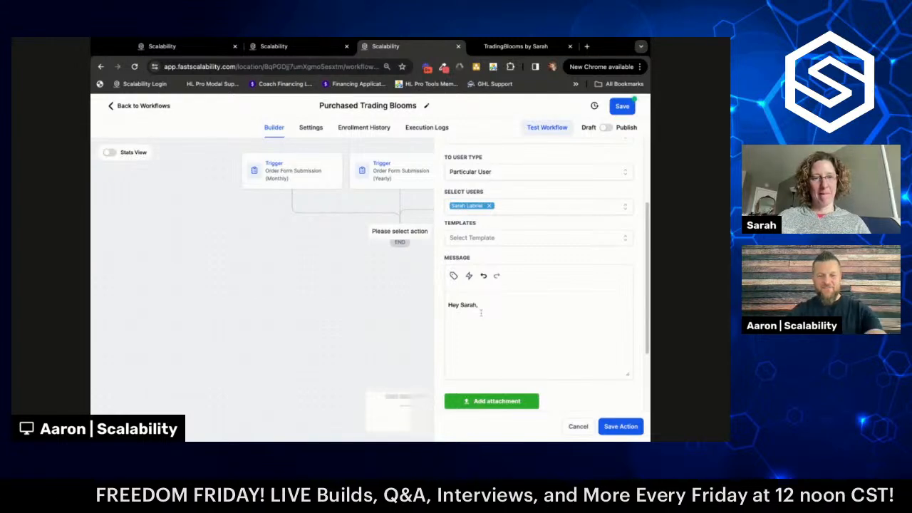
pyautogui.click(454, 276)
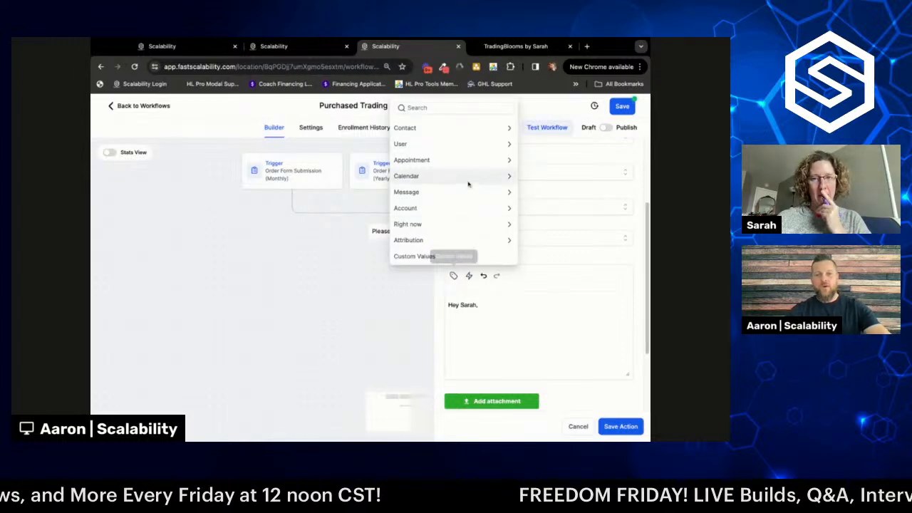
pyautogui.click(469, 131)
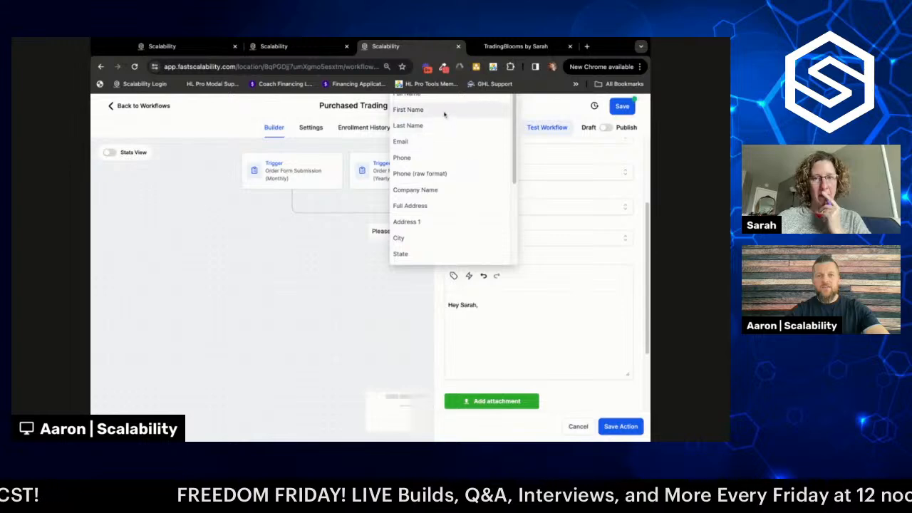
pyautogui.scroll(1, 444, 114)
pyautogui.click(443, 110)
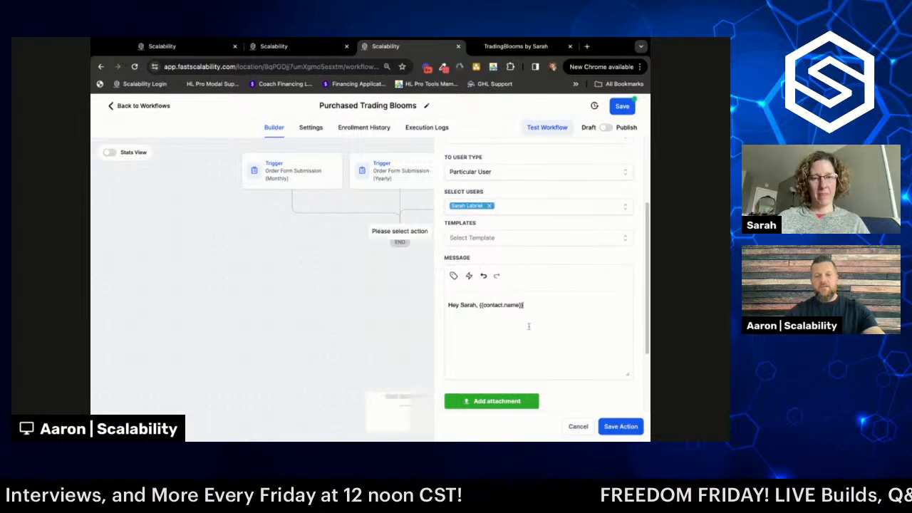
# - Finish the sentence with 'just purchased the Trading Blooms subscription.' and add a new line
pyautogui.write('just pur')
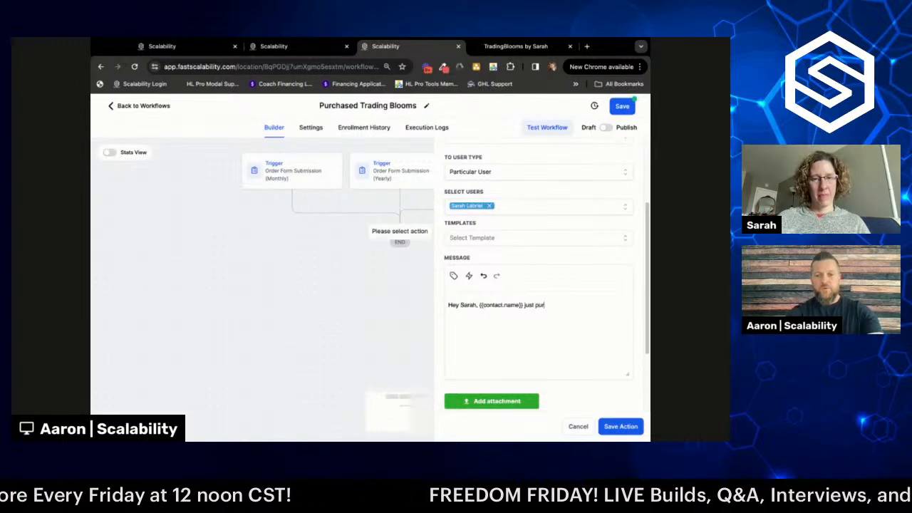
pyautogui.write('chased the ')
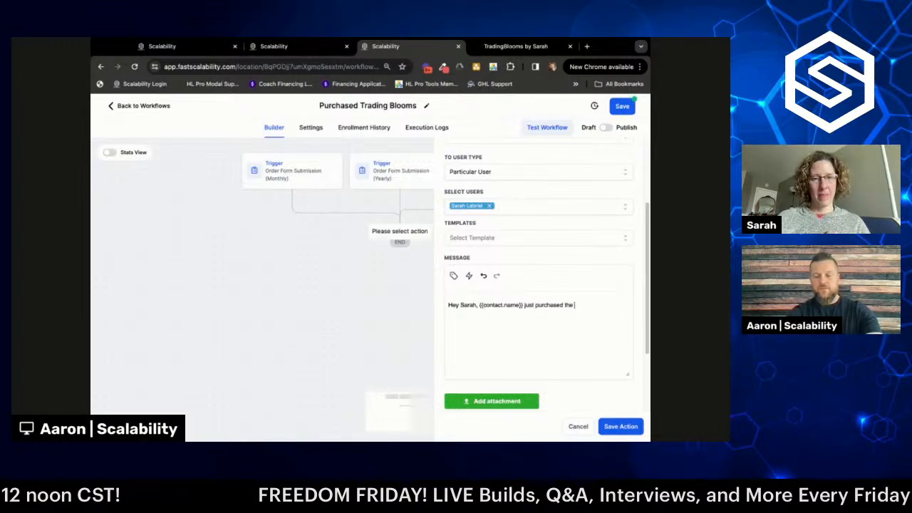
pyautogui.write('Trading')
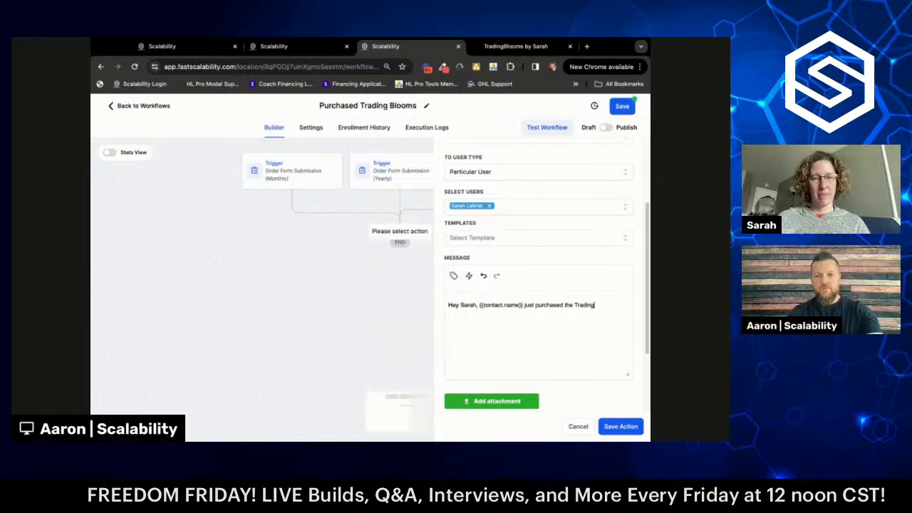
pyautogui.write(' Blossoms subscri')
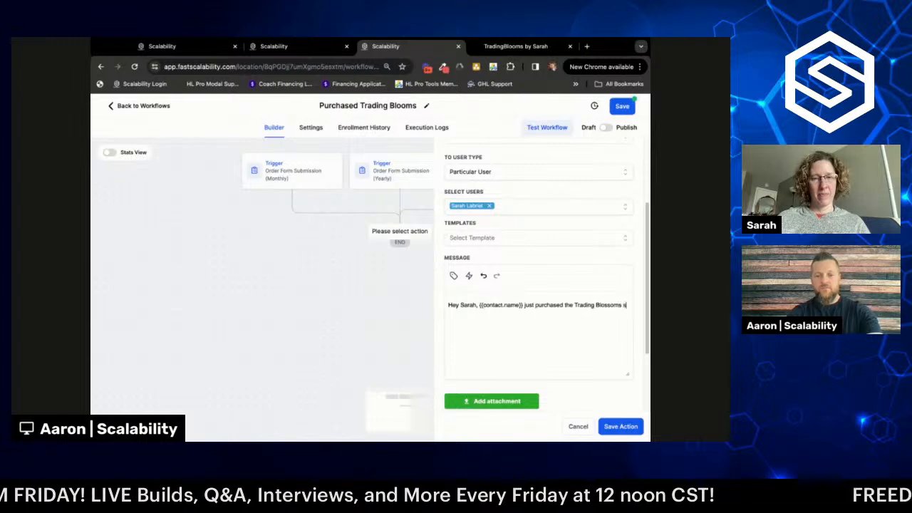
pyautogui.press('BackSpace')
pyautogui.press('BackSpace')
pyautogui.press('BackSpace')
pyautogui.press('BackSpace')
pyautogui.press('BackSpace')
pyautogui.press('BackSpace')
pyautogui.press('BackSpace')
pyautogui.press('BackSpace')
pyautogui.press('BackSpace')
pyautogui.press('BackSpace')
pyautogui.press('BackSpace')
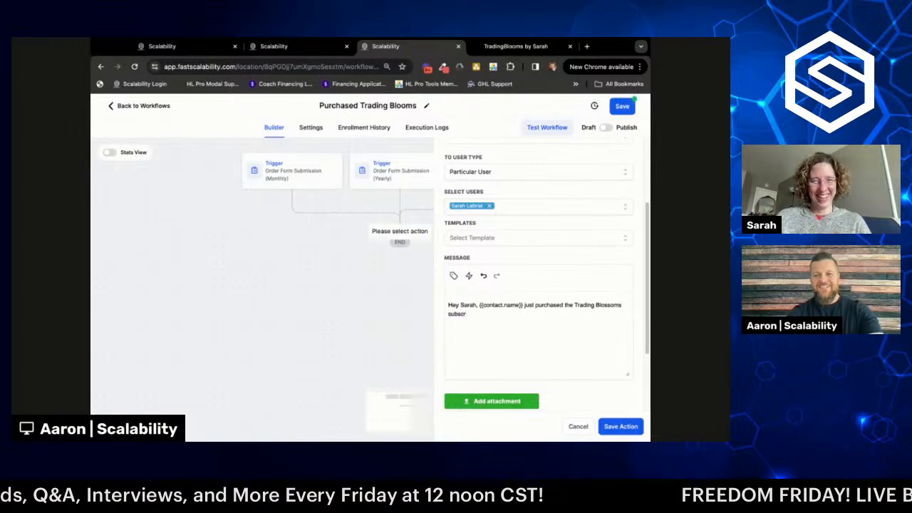
pyautogui.press('BackSpace')
pyautogui.press('BackSpace')
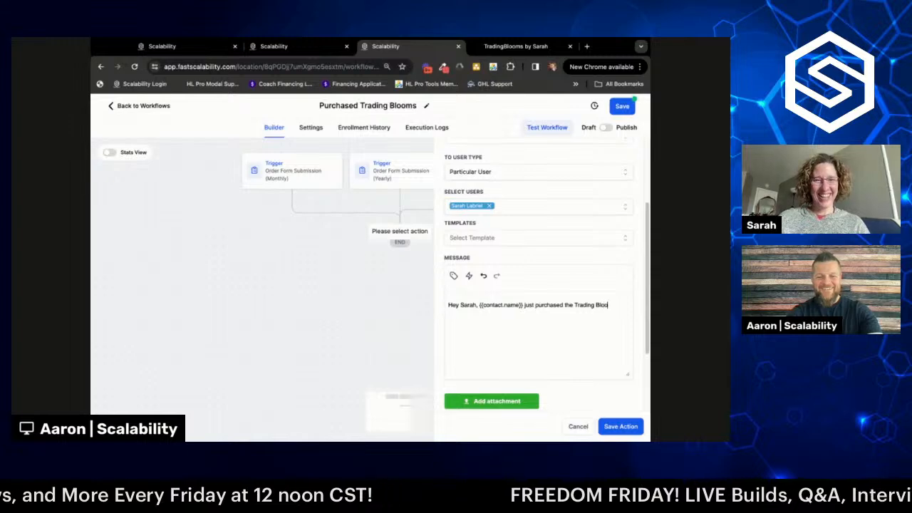
pyautogui.write('oms subsc')
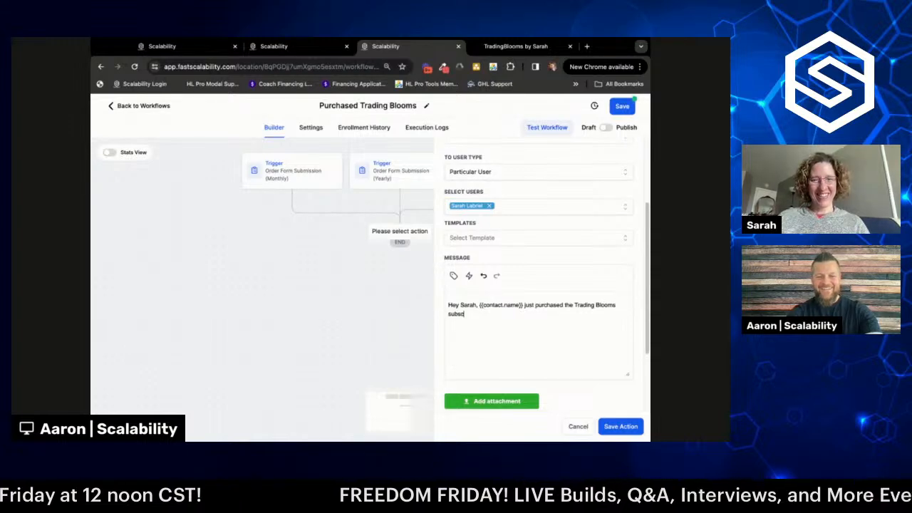
pyautogui.write('ription.')
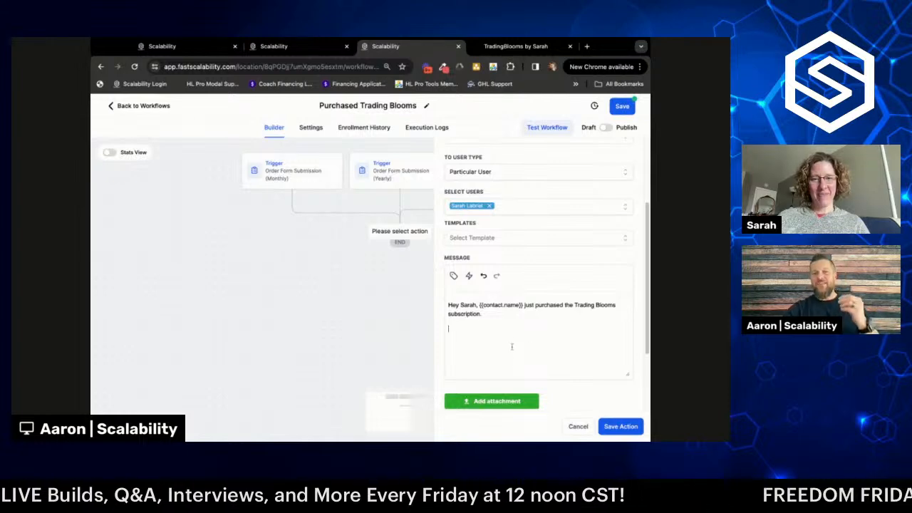
pyautogui.press('Return')
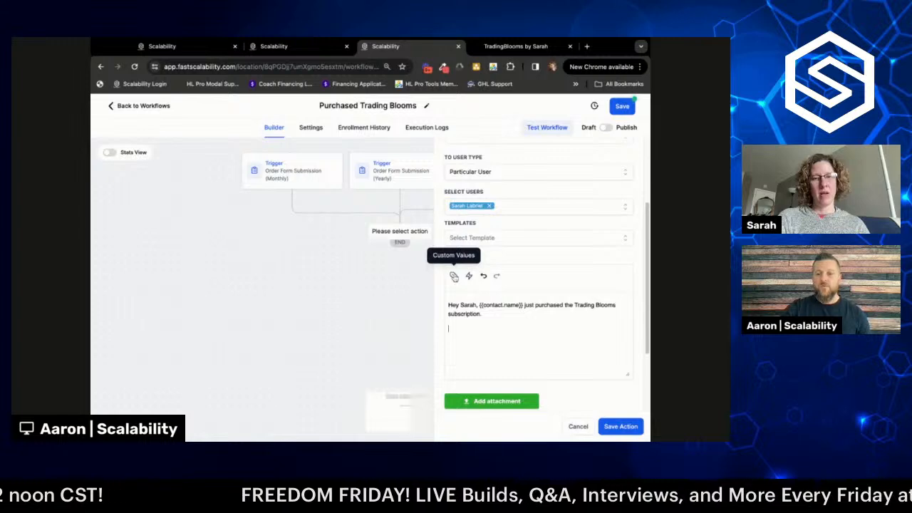
# - Insert the {{contact.name}} placeholder from the Contact custom values
pyautogui.click(454, 277)
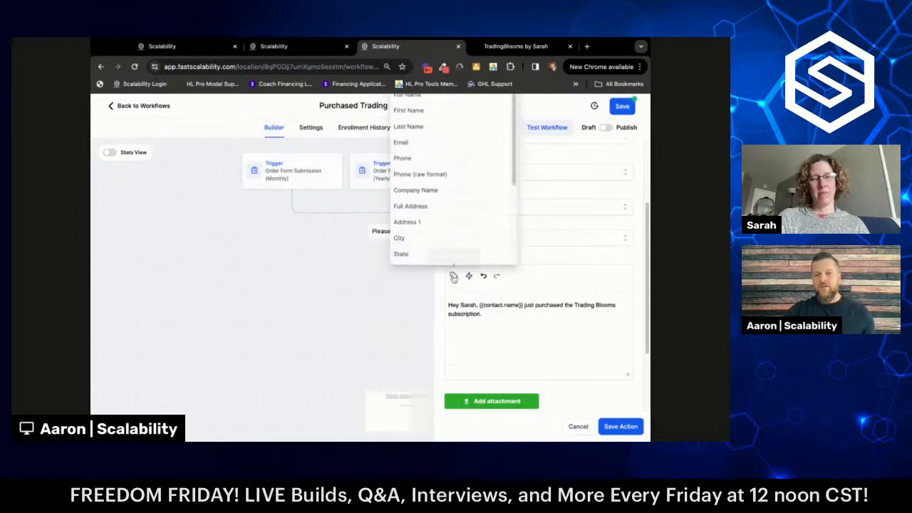
pyautogui.scroll(3, 456, 281)
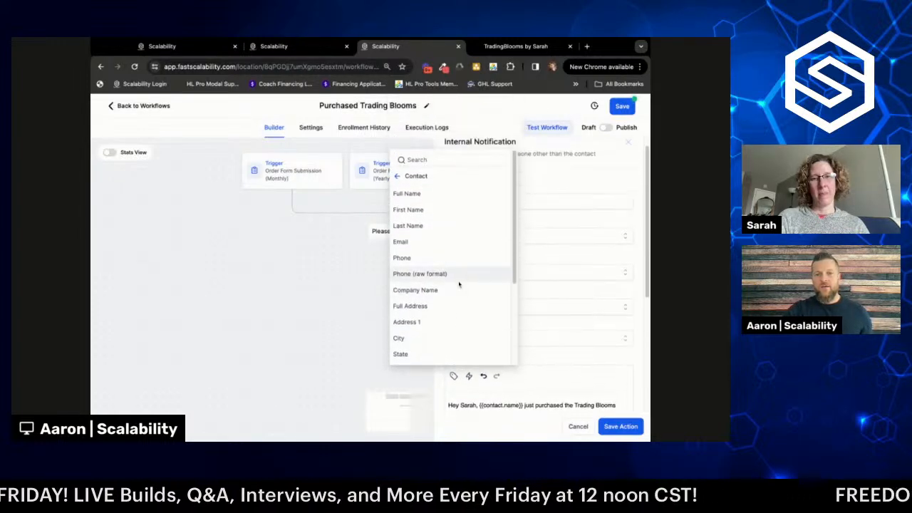
pyautogui.click(420, 178)
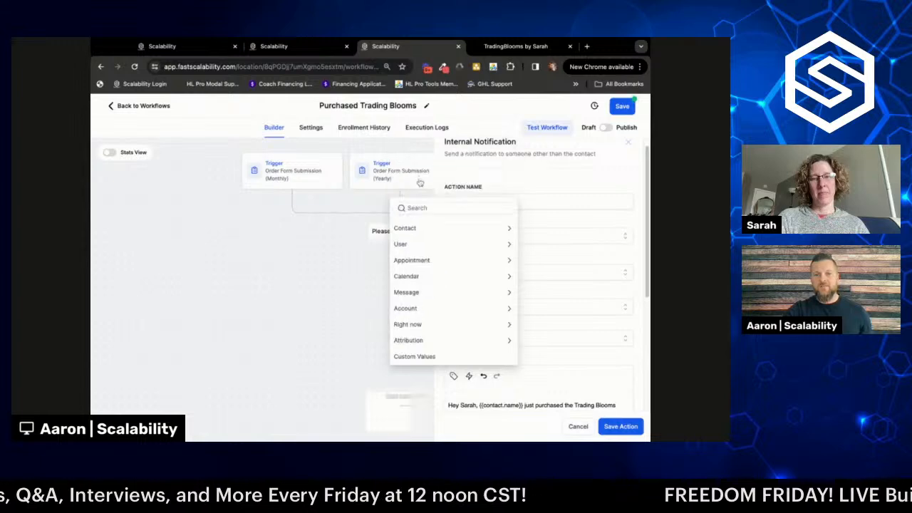
pyautogui.click(421, 228)
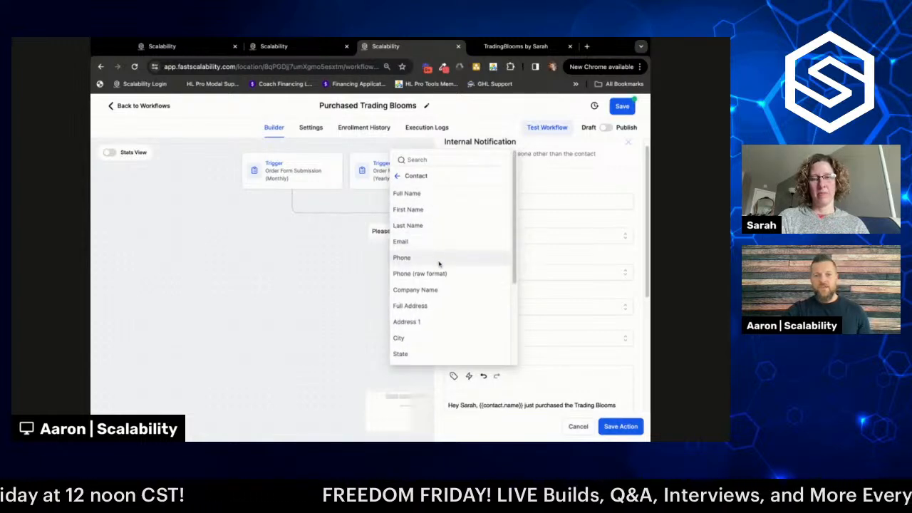
pyautogui.scroll(-2, 439, 264)
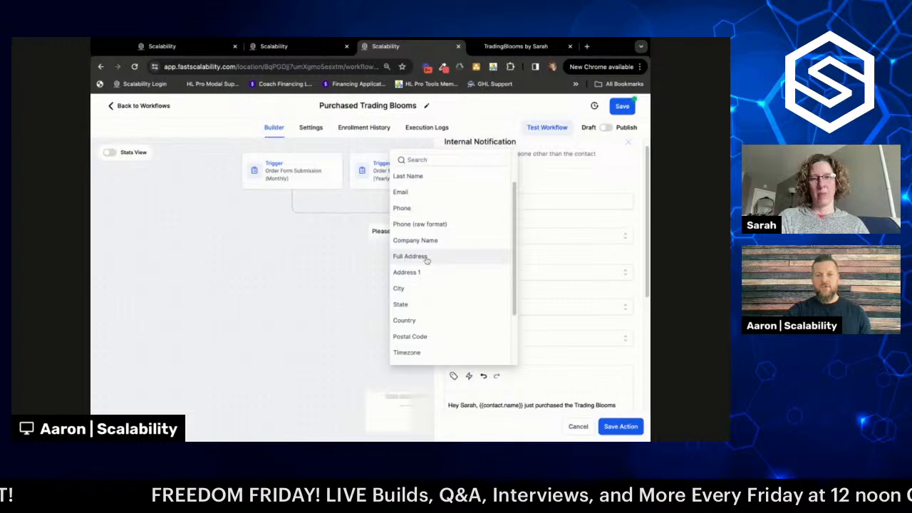
pyautogui.scroll(-3, 431, 274)
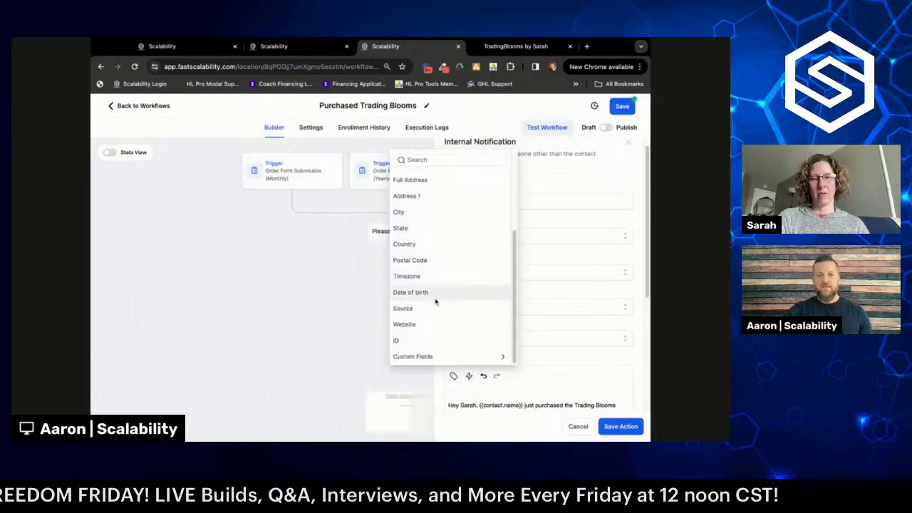
pyautogui.scroll(1, 449, 271)
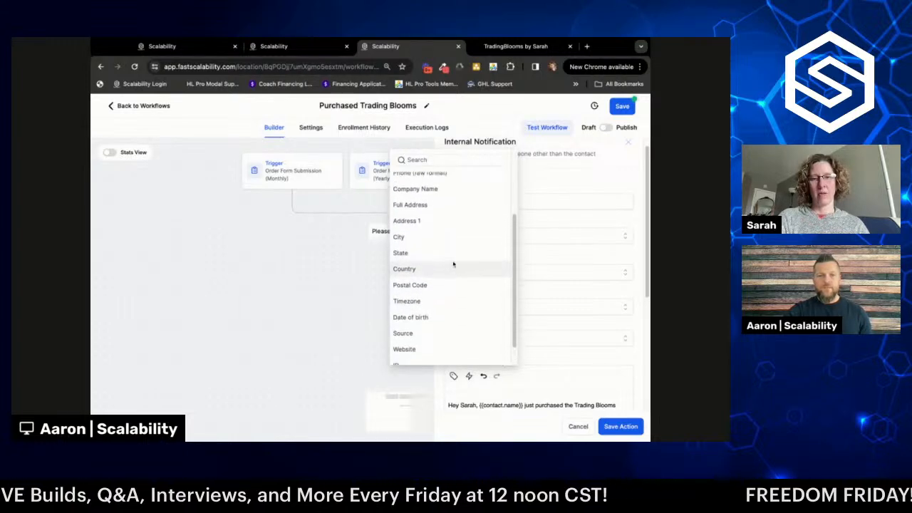
pyautogui.scroll(3, 454, 264)
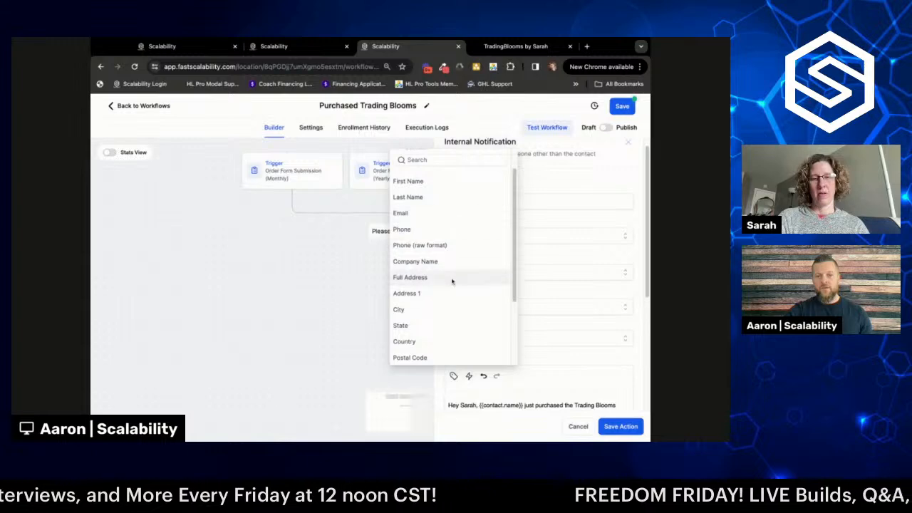
pyautogui.click(442, 194)
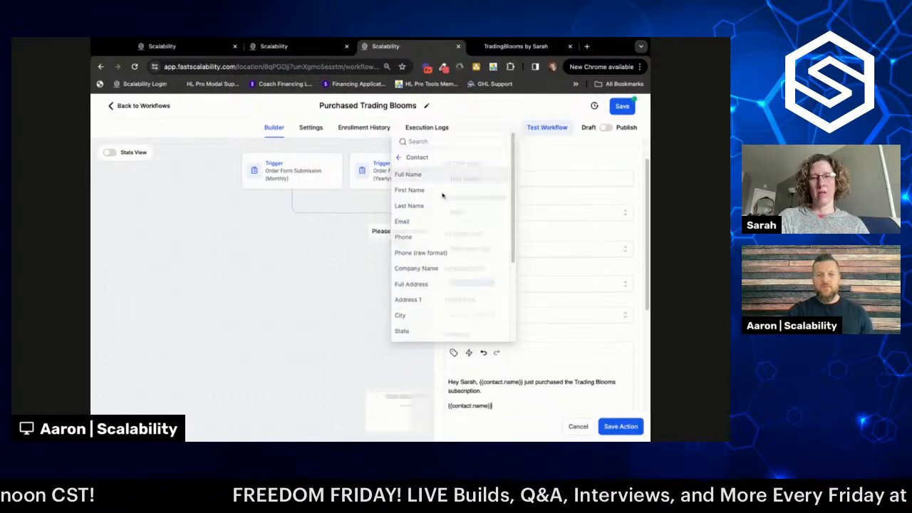
pyautogui.scroll(-4, 533, 321)
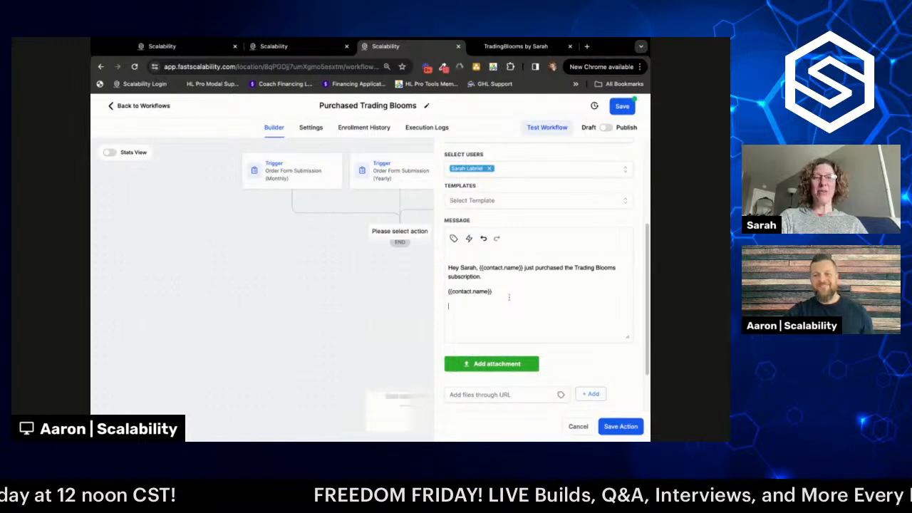
# - Add a new line: 'You can find all their contact information in their contact profile in the Contacts section inside Scalability'
pyautogui.click(499, 286)
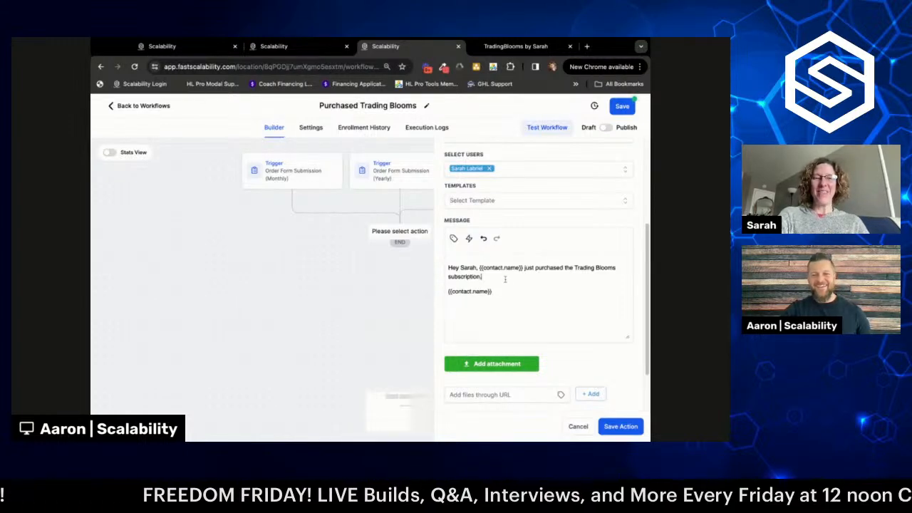
pyautogui.press('Return')
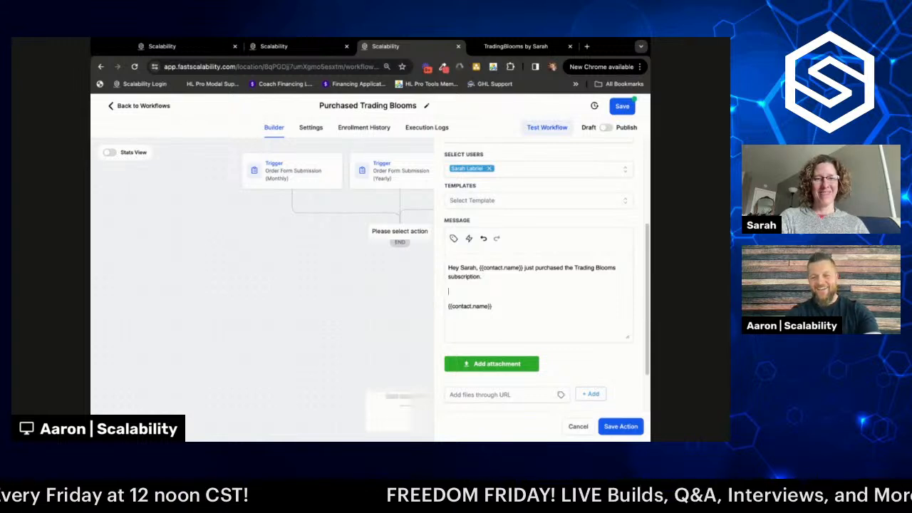
pyautogui.write('You ca')
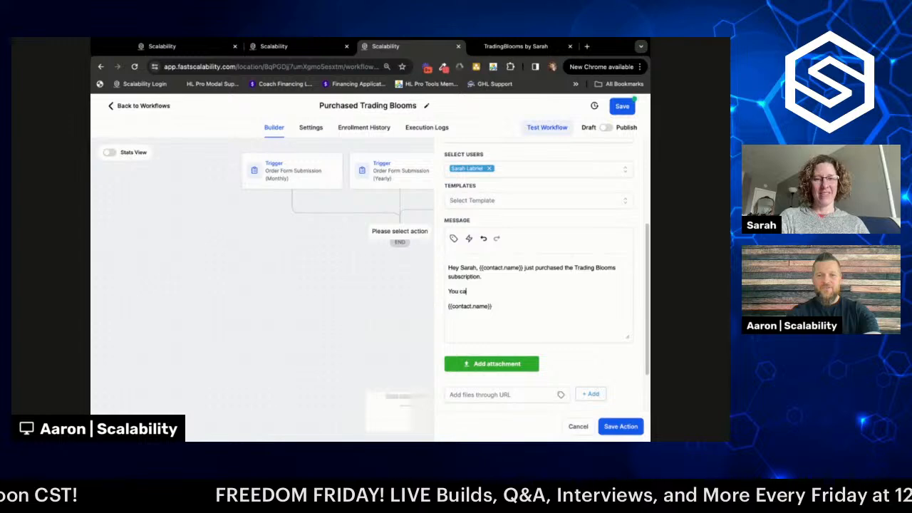
pyautogui.write('n find all their')
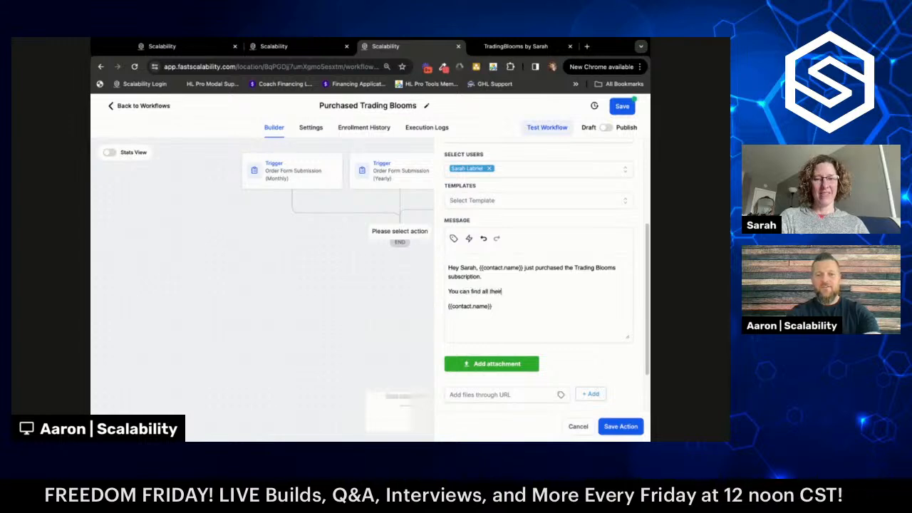
pyautogui.write(' contact in')
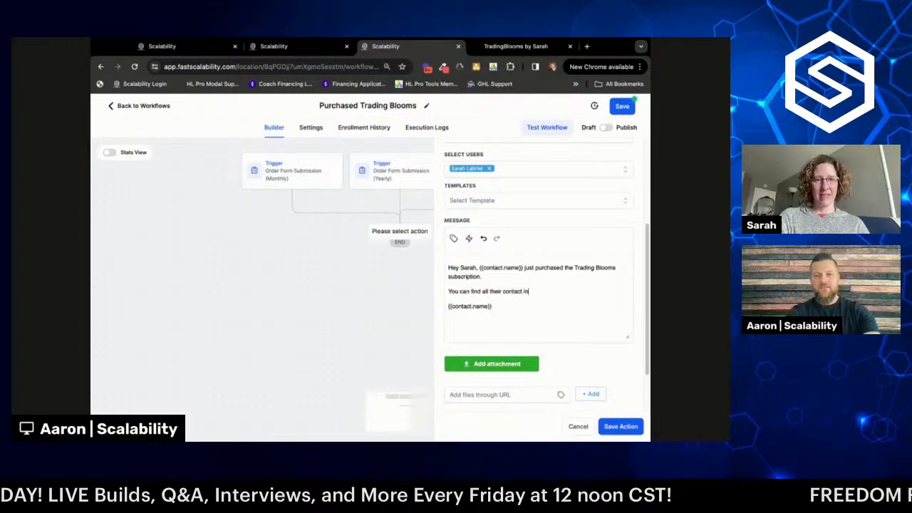
pyautogui.write('formation in the')
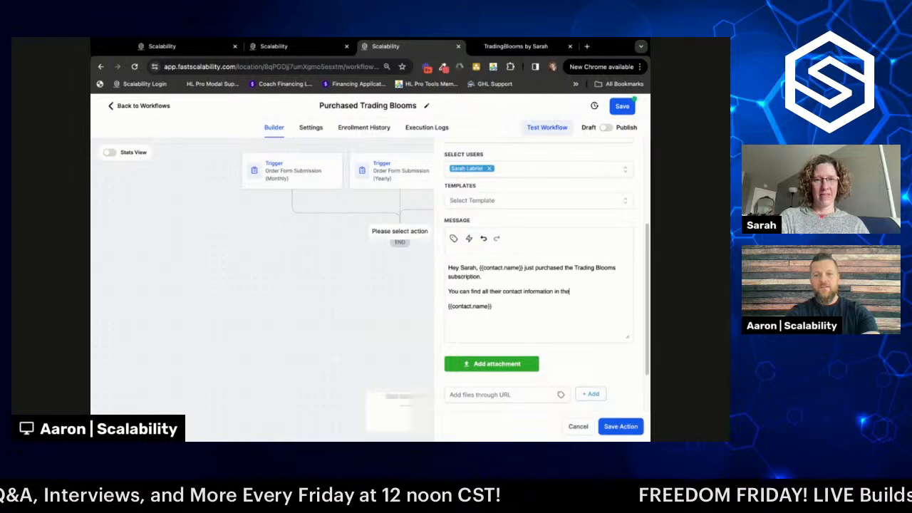
pyautogui.write('i')
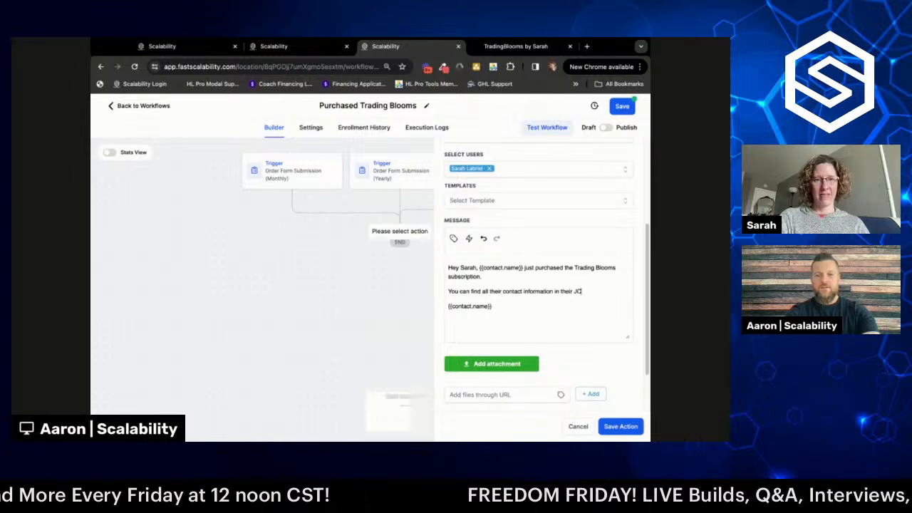
pyautogui.write('r')
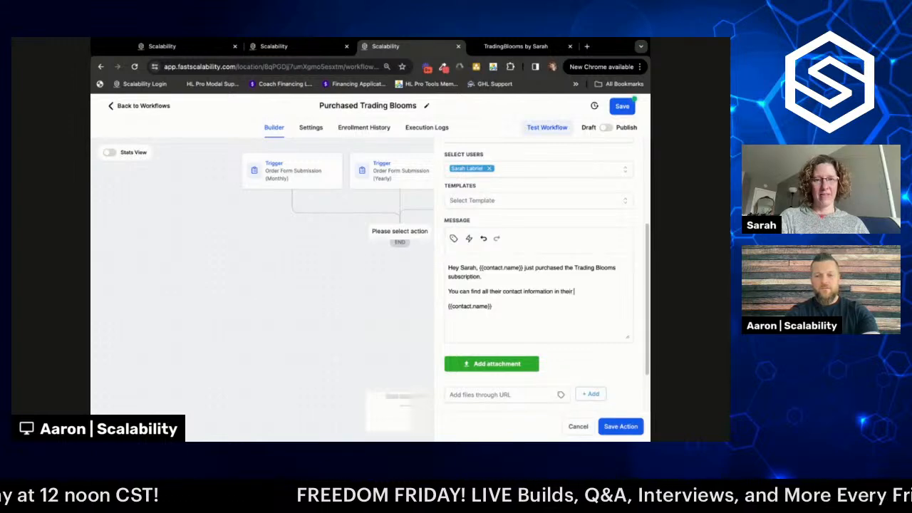
pyautogui.write(' contact pro')
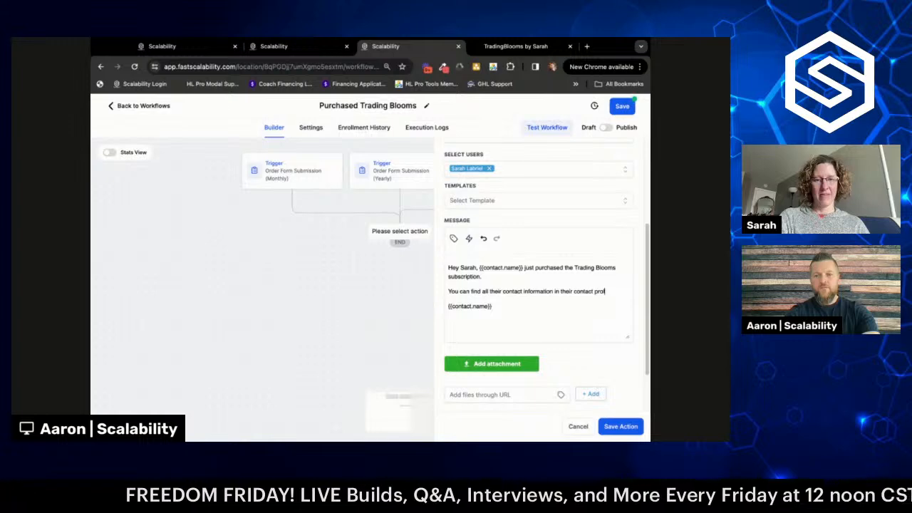
pyautogui.write('file in the')
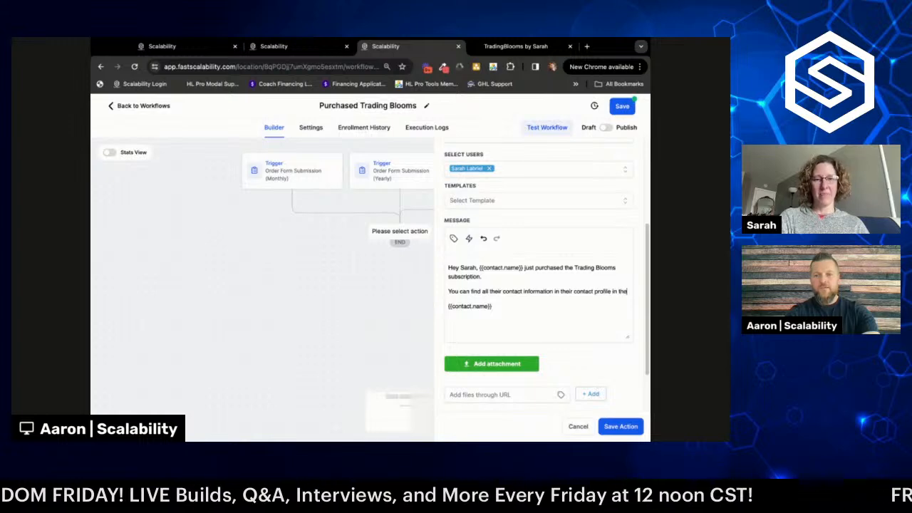
pyautogui.write(' Contac')
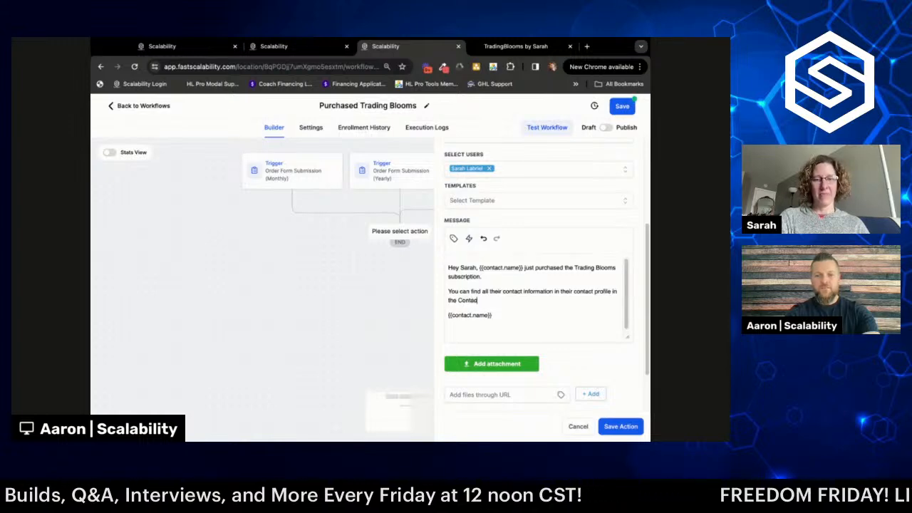
pyautogui.write('ts in')
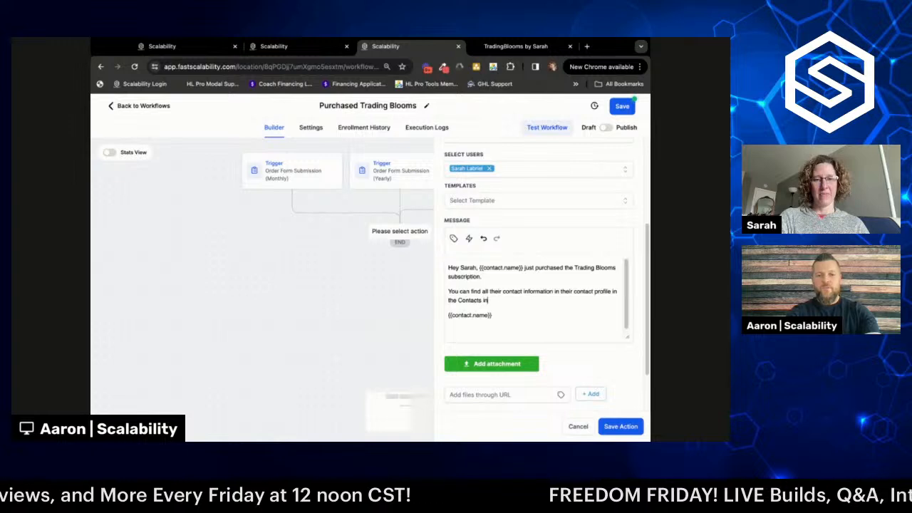
pyautogui.press('BackSpace')
pyautogui.press('BackSpace')
pyautogui.write('section ')
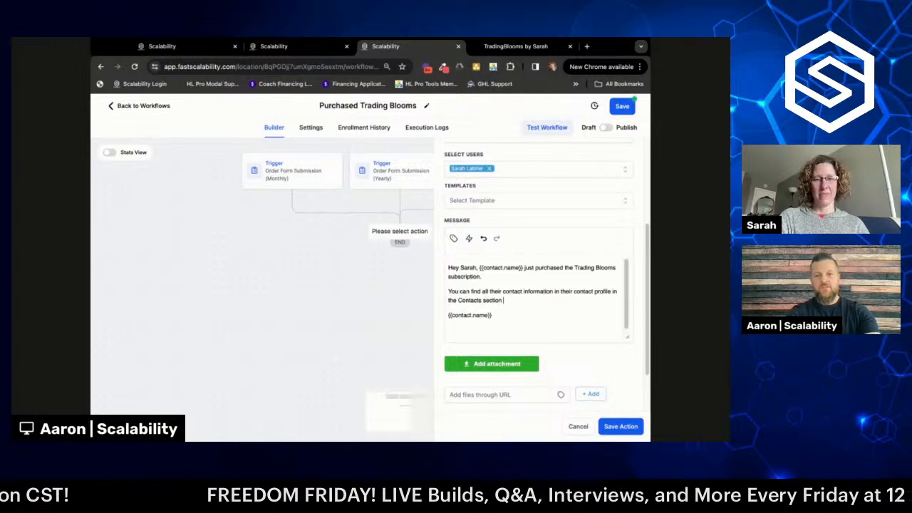
pyautogui.write('inside S')
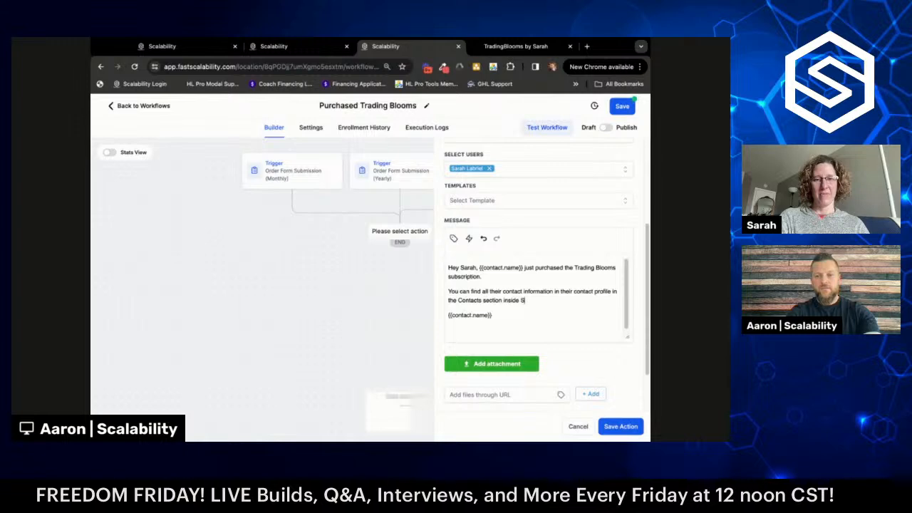
pyautogui.write('calability.')
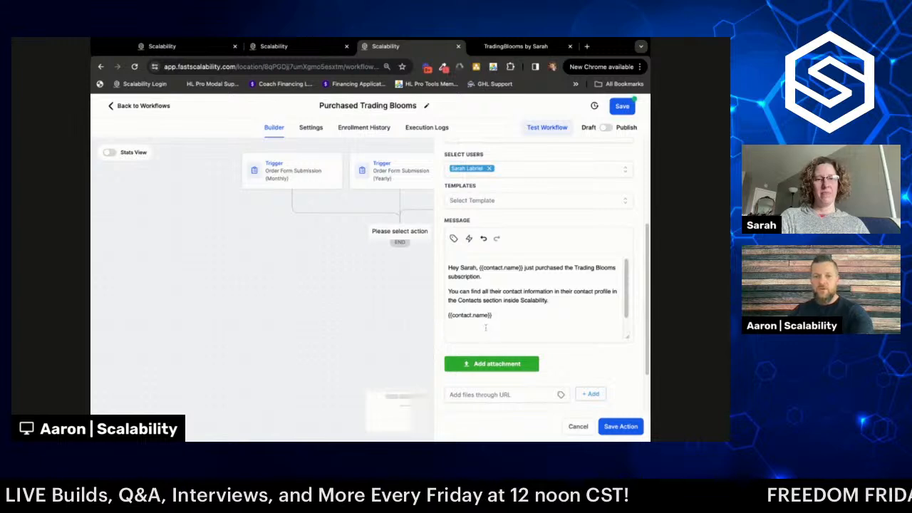
pyautogui.click(454, 240)
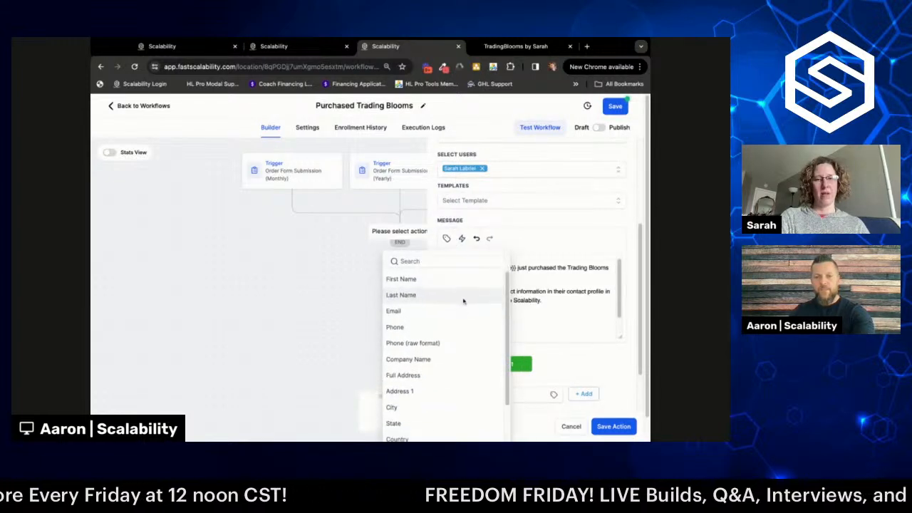
pyautogui.click(399, 279)
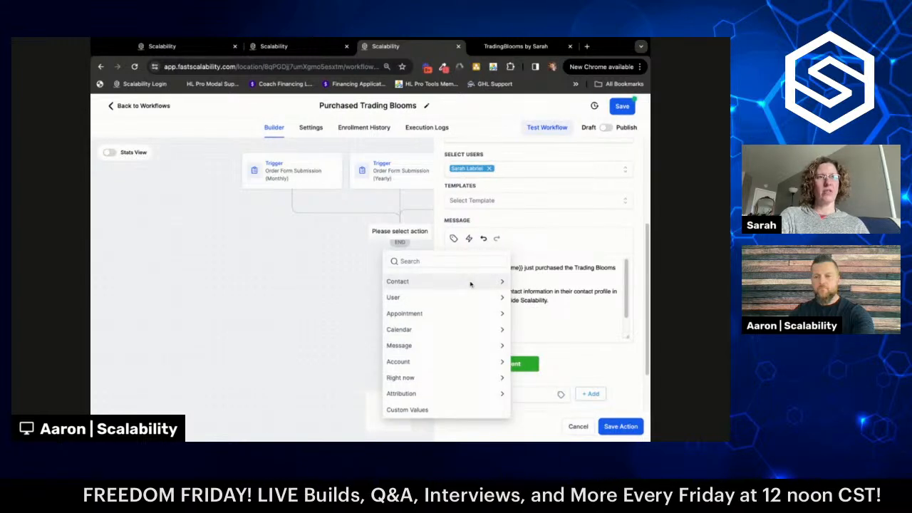
pyautogui.click(470, 282)
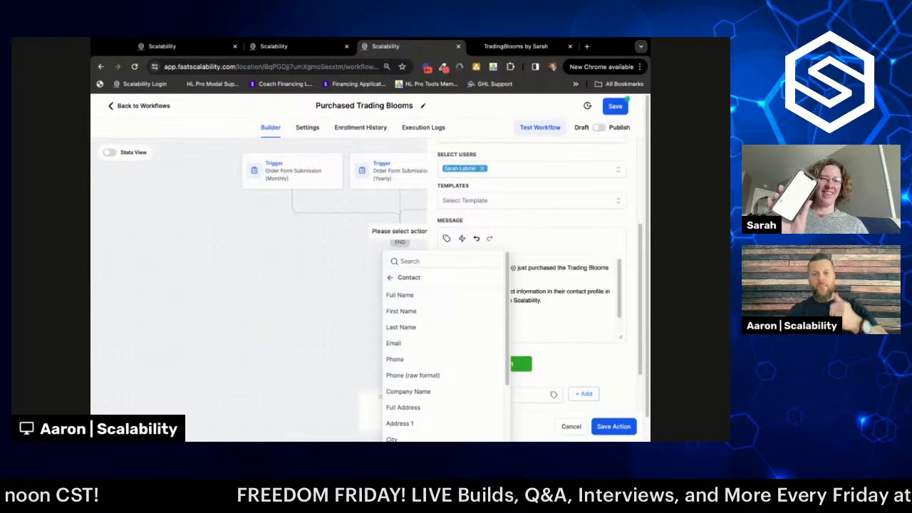
pyautogui.click(390, 277)
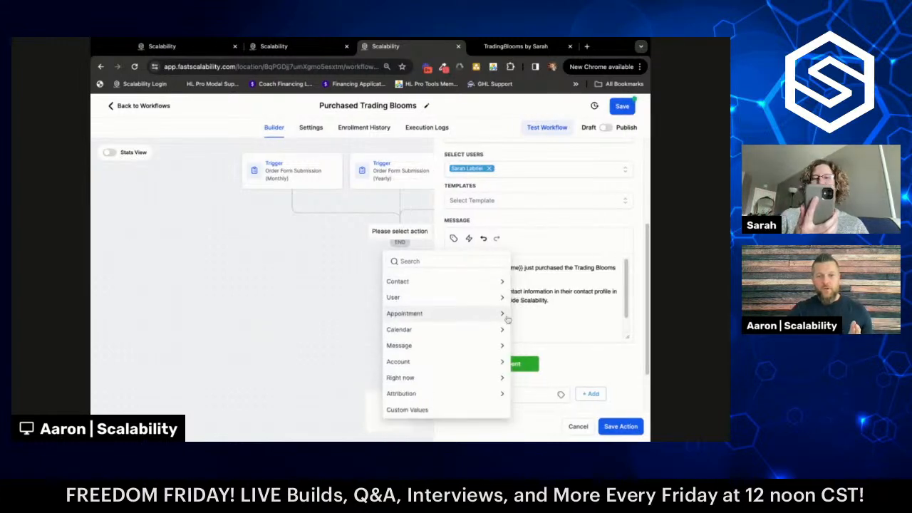
pyautogui.click(563, 316)
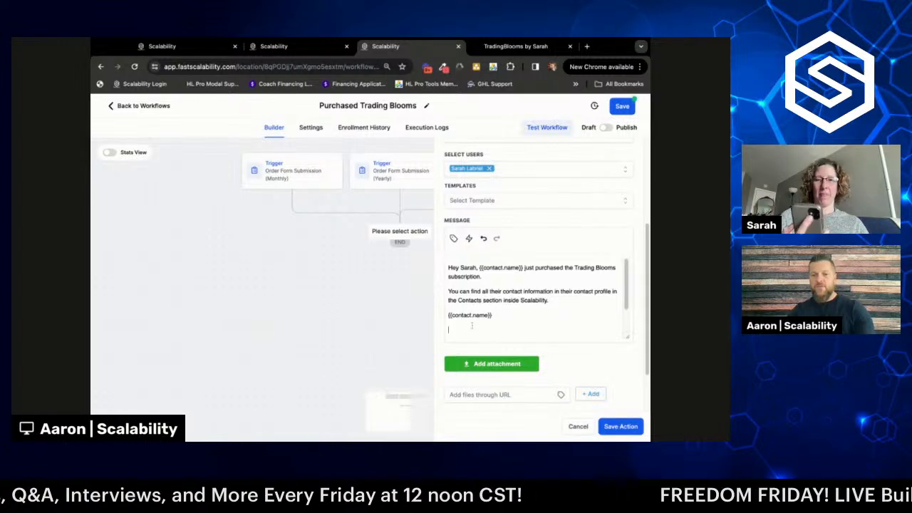
# - Insert the contact's company name placeholder and start a new line below it
pyautogui.click(453, 239)
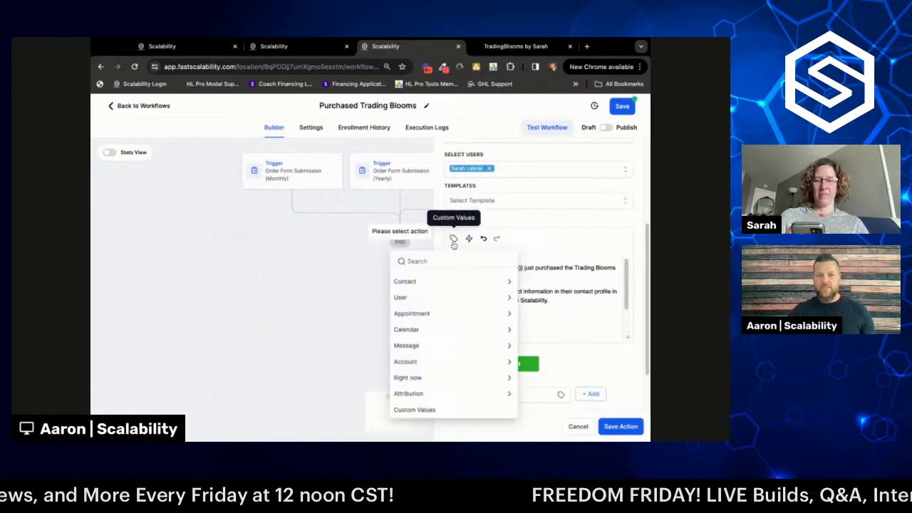
pyautogui.click(455, 283)
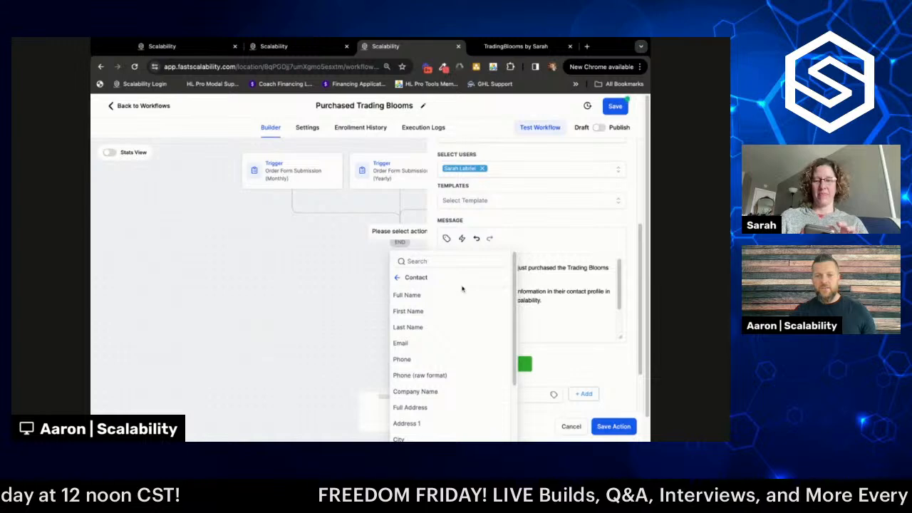
pyautogui.scroll(-1, 458, 291)
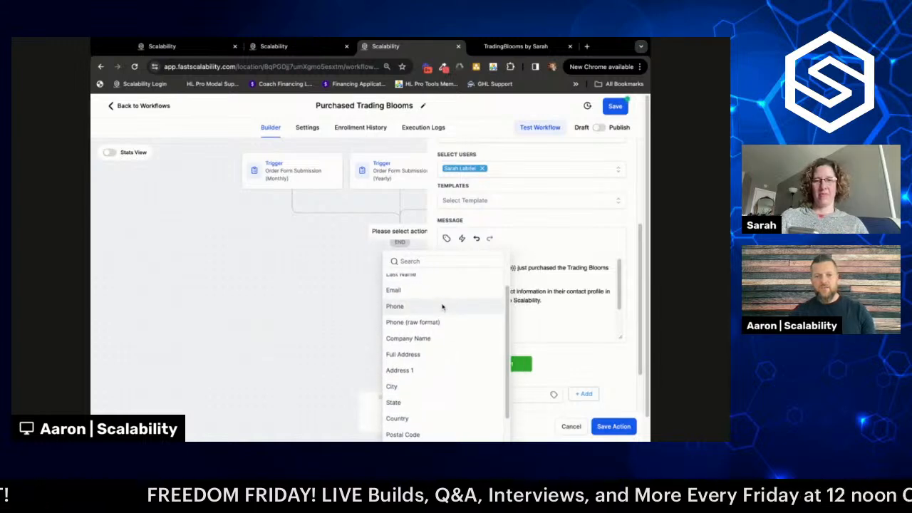
pyautogui.scroll(1, 444, 306)
pyautogui.click(408, 362)
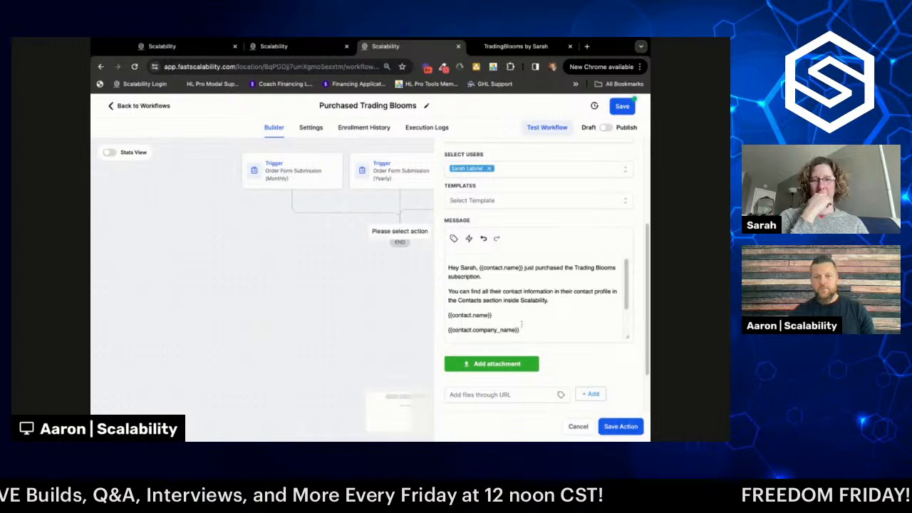
pyautogui.click(529, 329)
pyautogui.press('Return')
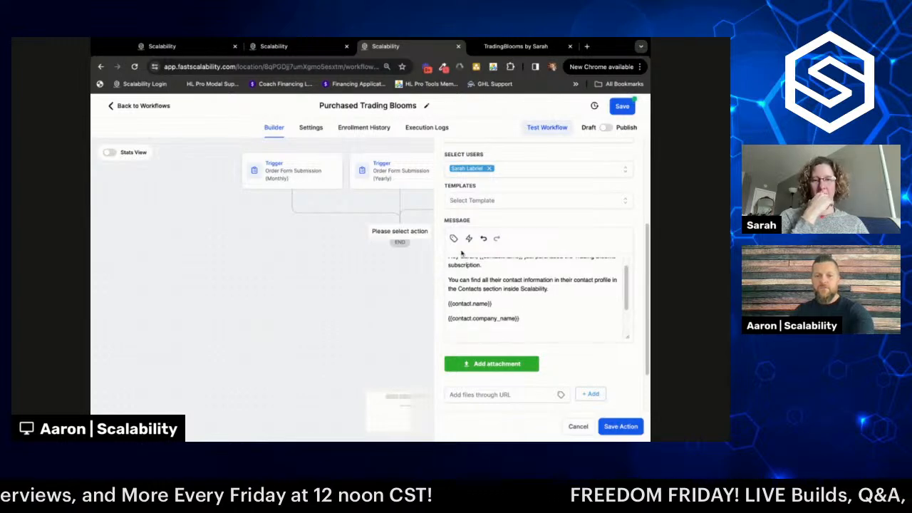
# - Add the contact's Email and Phone placeholders, each on its own line
pyautogui.click(448, 238)
pyautogui.scroll(-1, 427, 303)
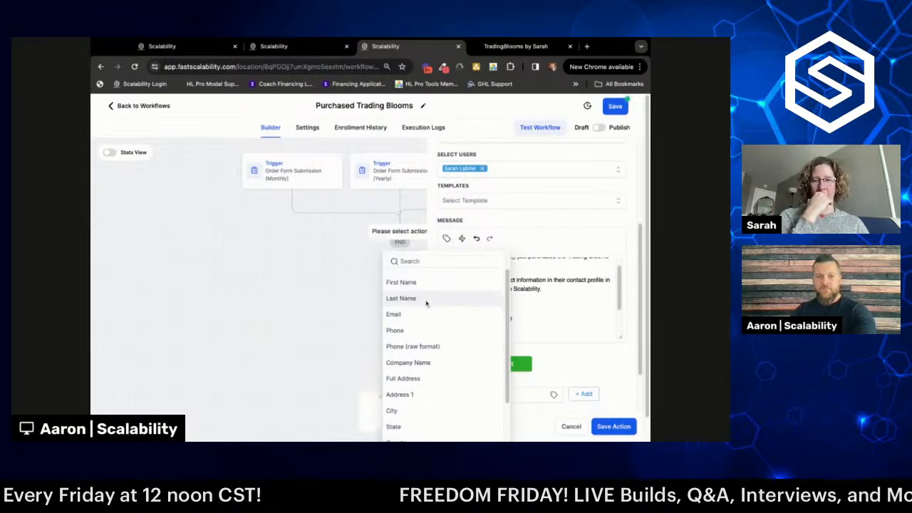
pyautogui.click(411, 314)
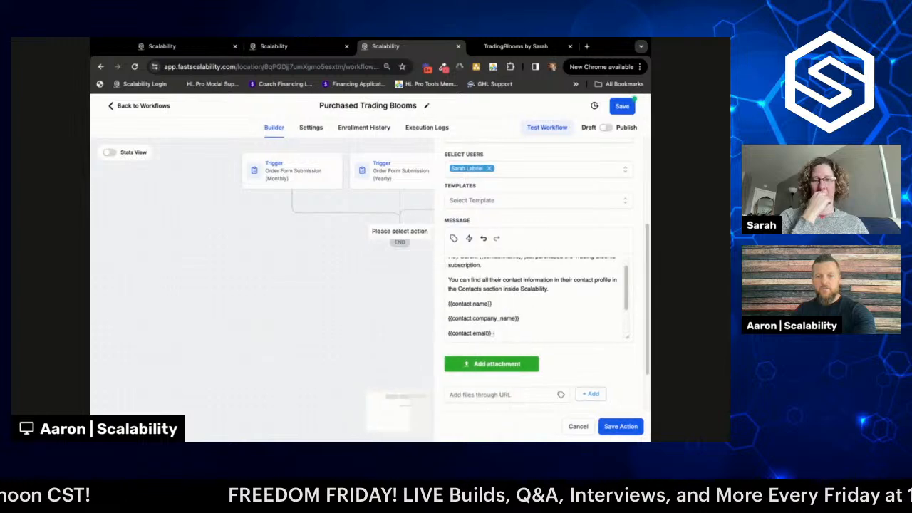
pyautogui.press('Return')
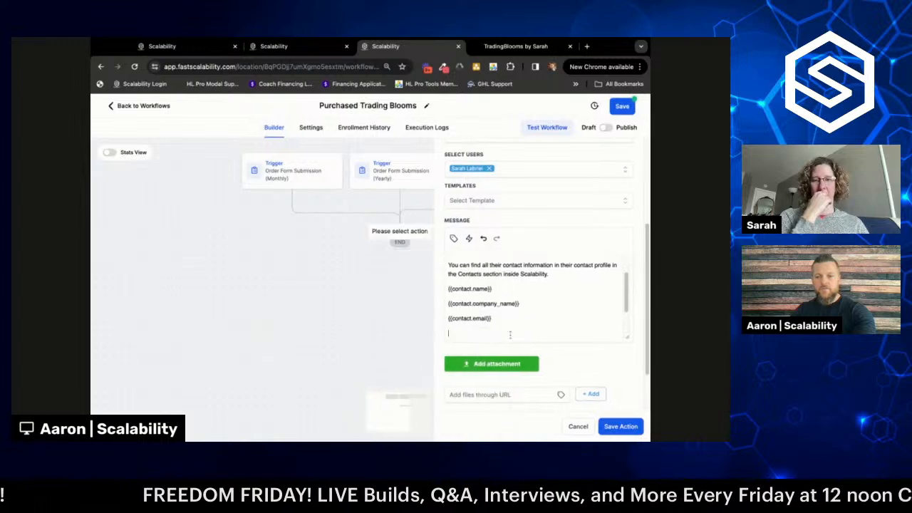
pyautogui.click(454, 239)
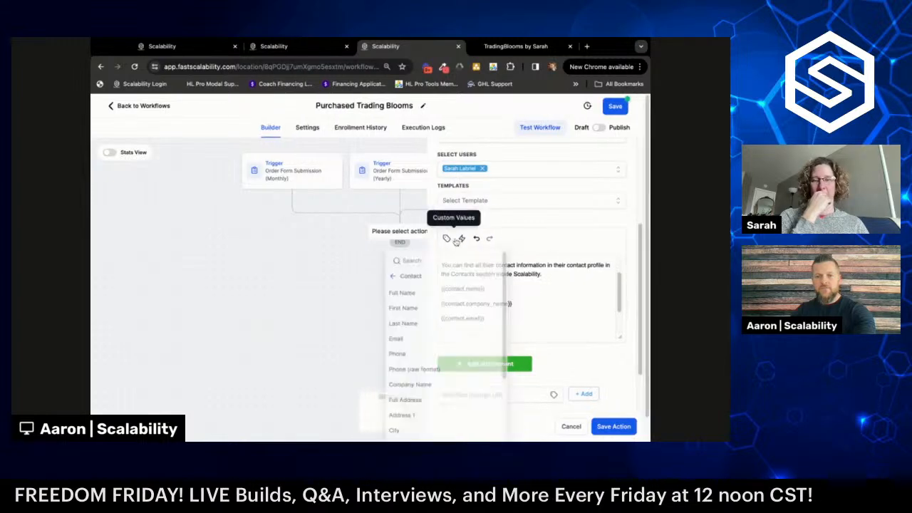
pyautogui.click(434, 360)
pyautogui.press('Return')
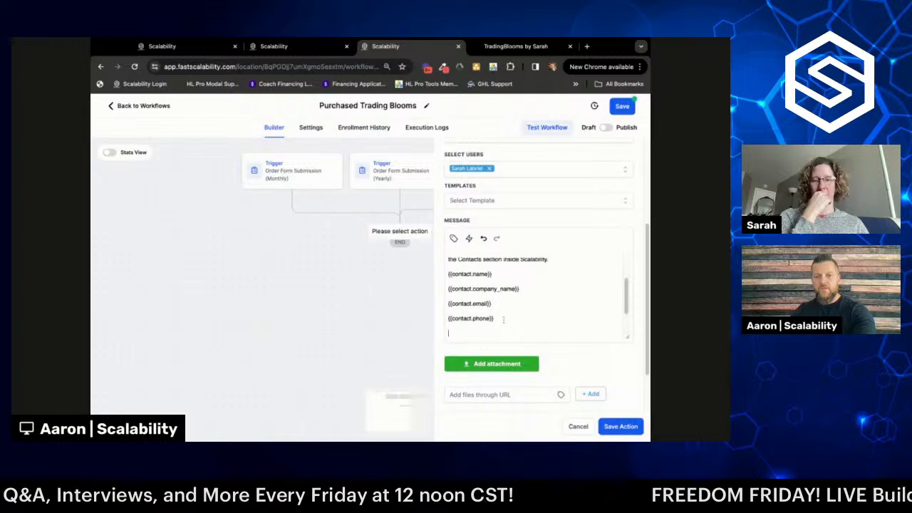
# - Add the contact's Full Address placeholder on the last line and review the message
pyautogui.click(454, 239)
pyautogui.scroll(-2, 461, 308)
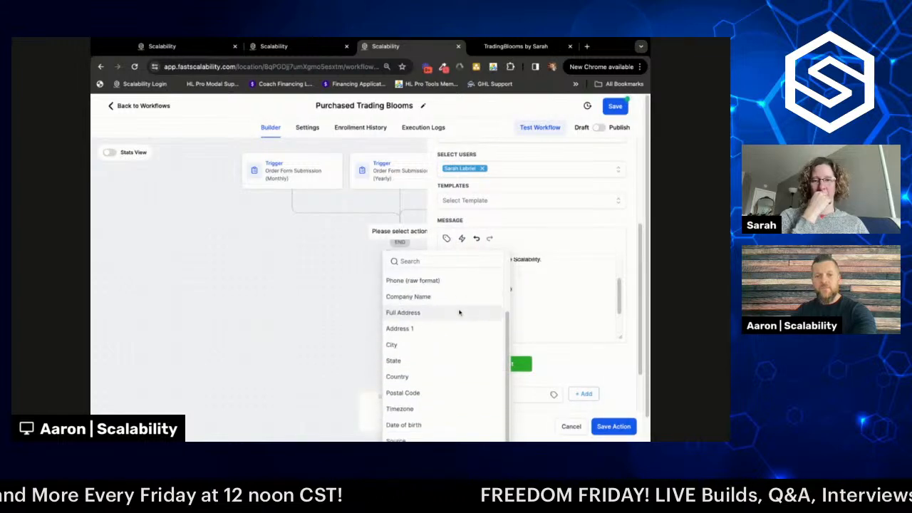
pyautogui.click(459, 313)
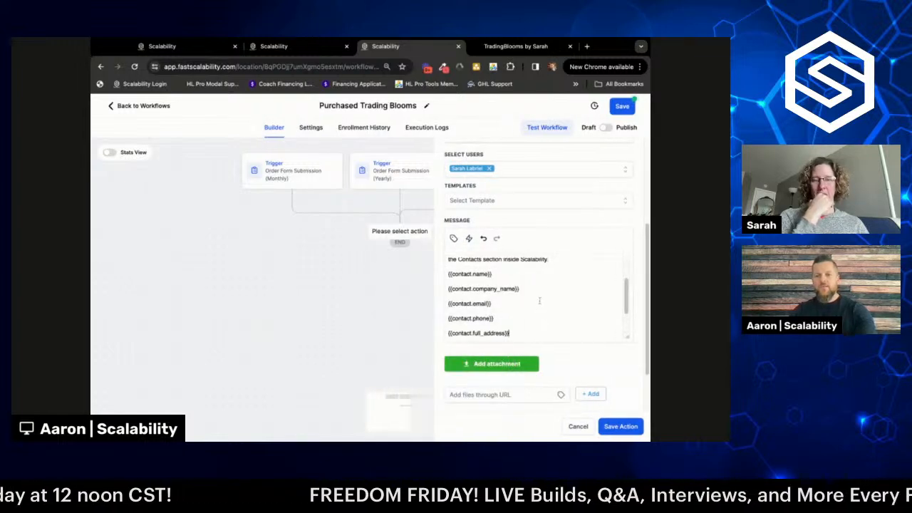
pyautogui.scroll(2, 531, 308)
pyautogui.scroll(1, 525, 304)
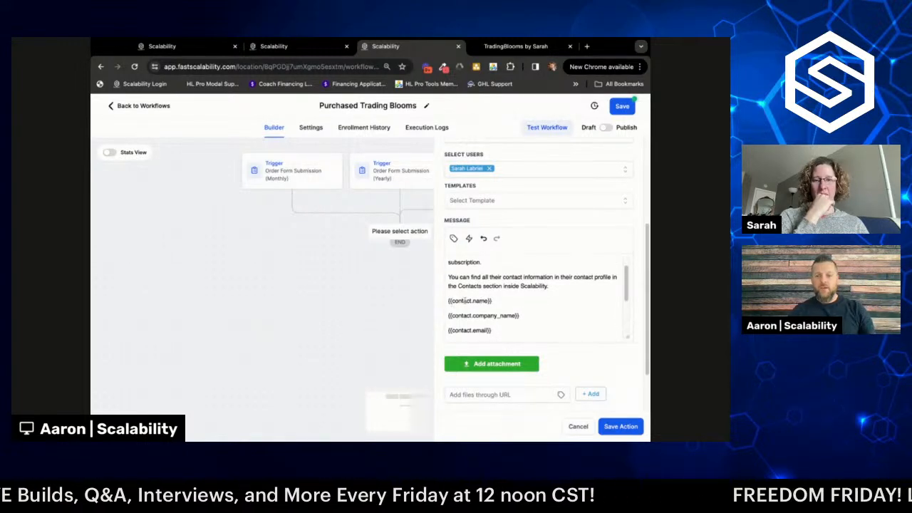
pyautogui.scroll(-3, 494, 316)
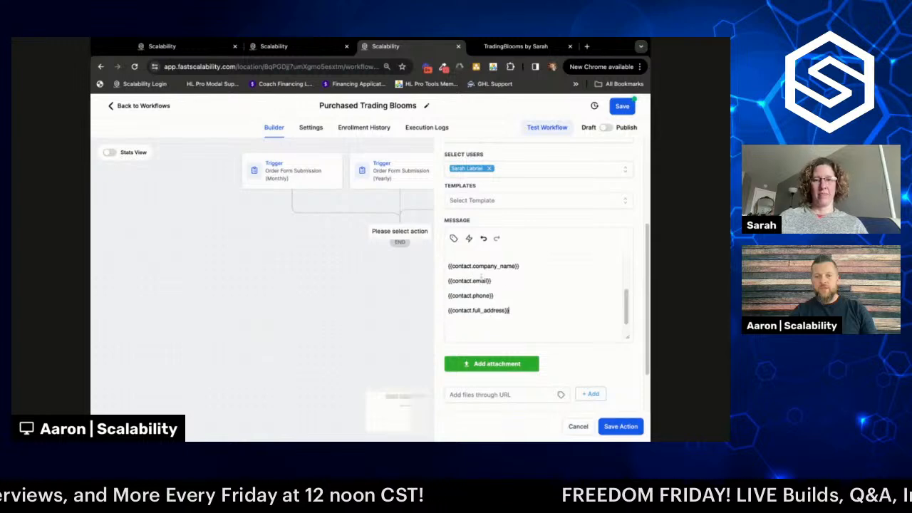
pyautogui.scroll(-1, 496, 298)
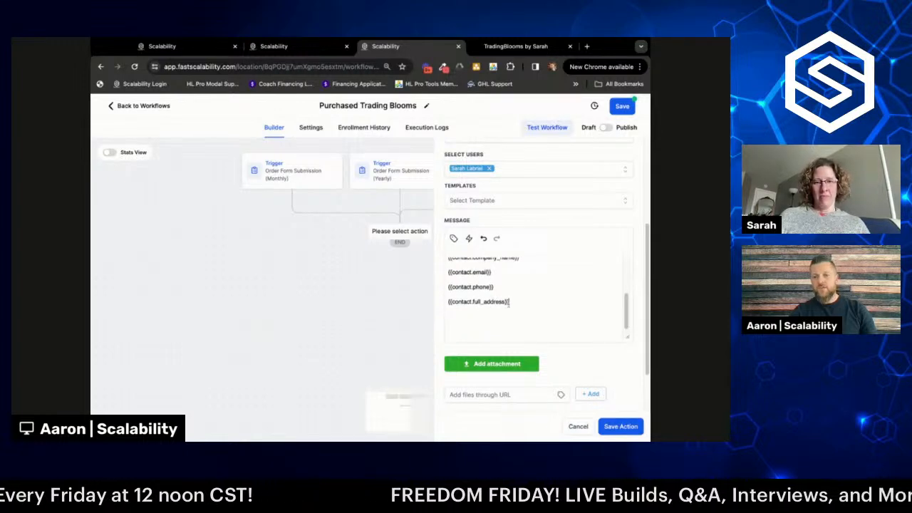
pyautogui.scroll(1, 508, 307)
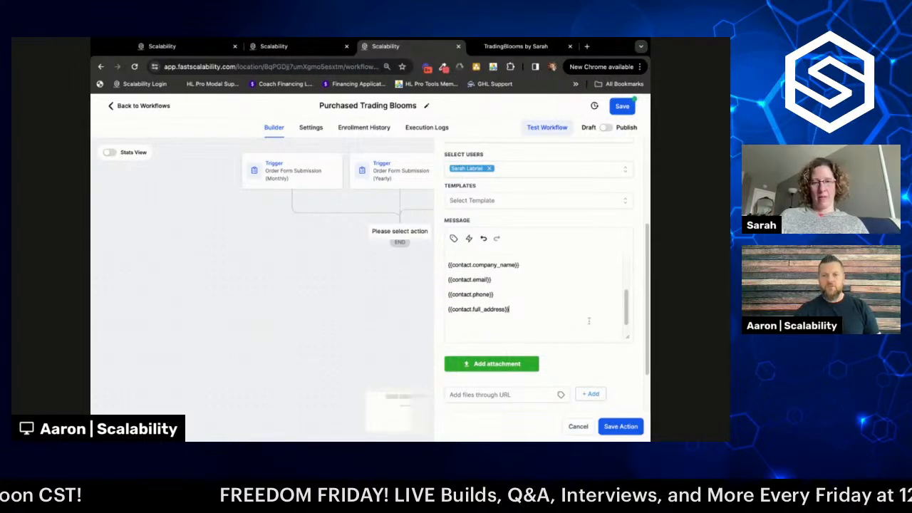
pyautogui.scroll(1, 590, 322)
# - Save the SMS internal notification action into the workflow
pyautogui.scroll(10, 590, 322)
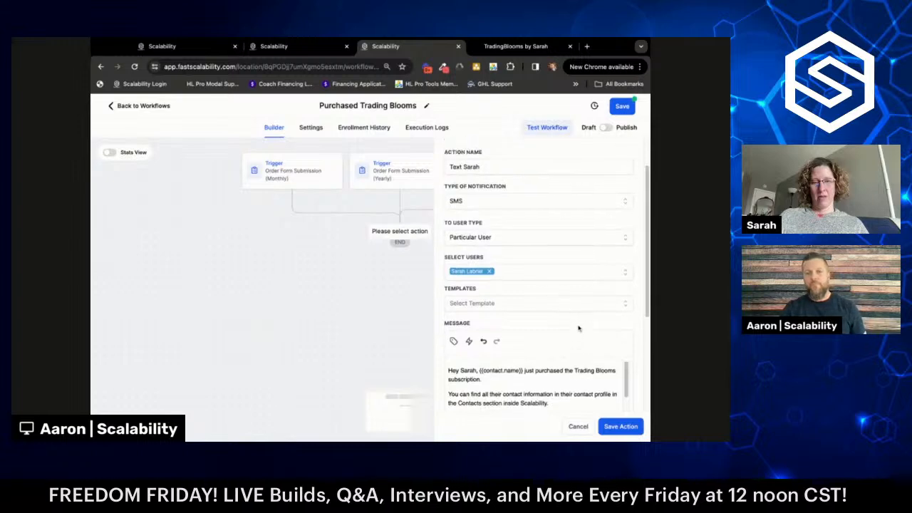
pyautogui.click(620, 427)
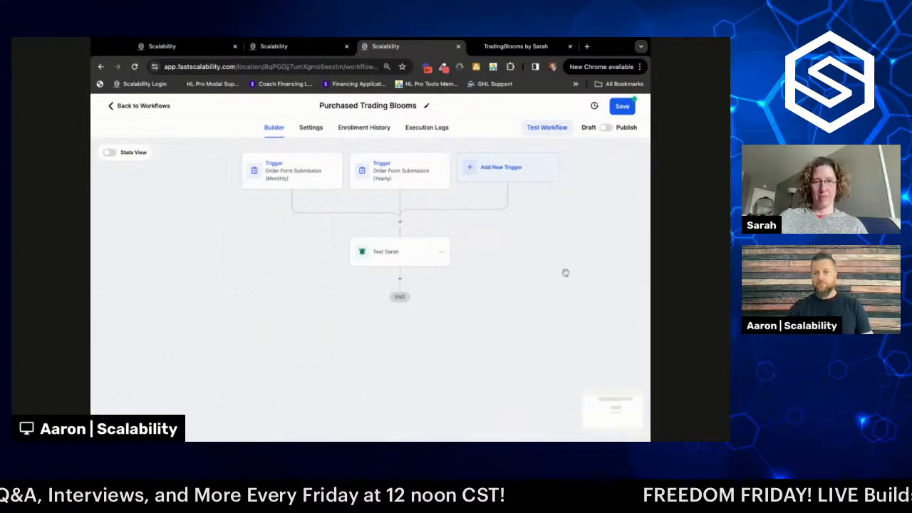
# - Add a Send SMS step below the notification and name it 'Confirmation Text'
pyautogui.click(400, 280)
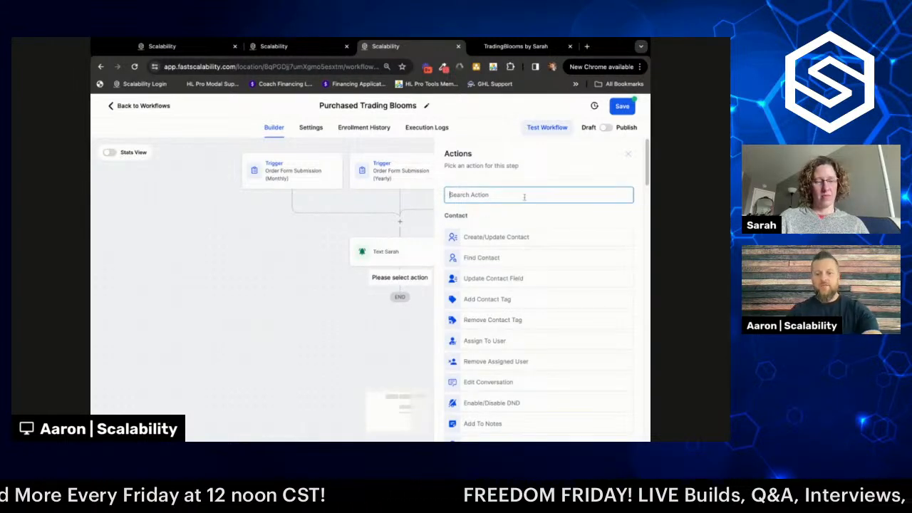
pyautogui.write('sms')
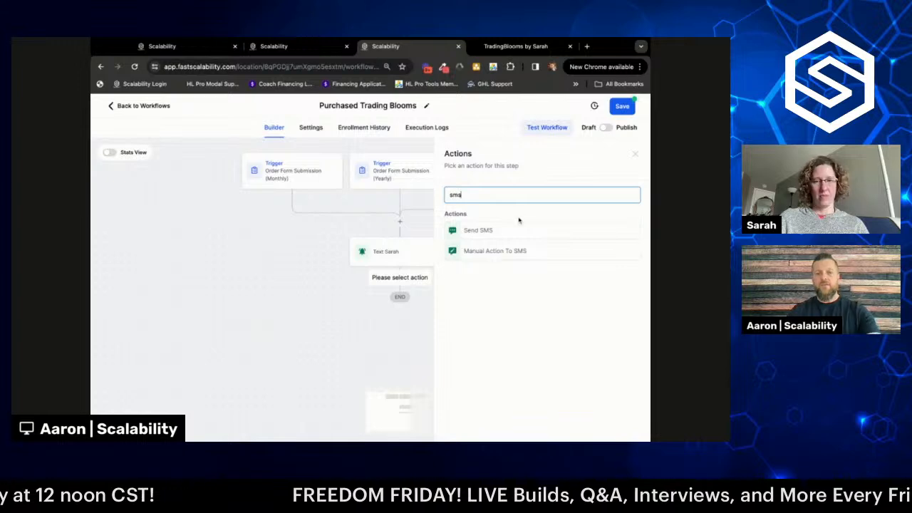
pyautogui.click(478, 230)
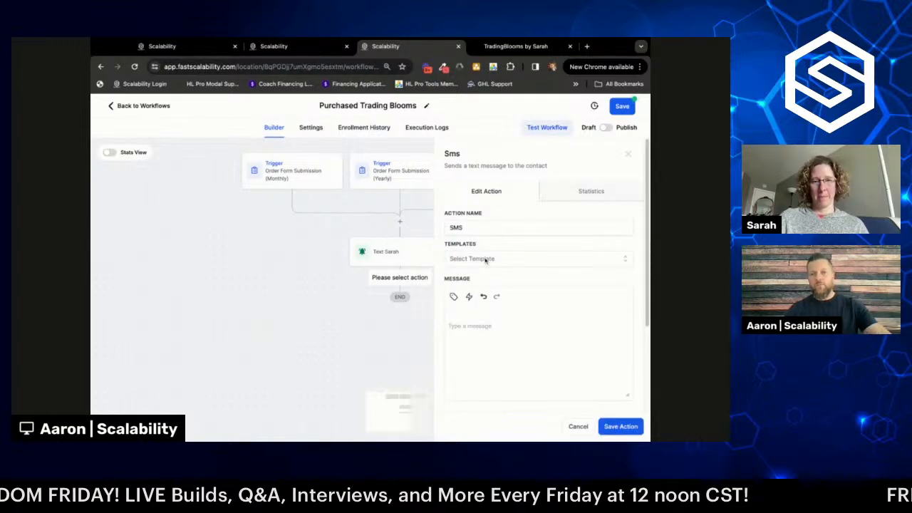
pyautogui.click(465, 228)
pyautogui.press('BackSpace')
pyautogui.press('BackSpace')
pyautogui.press('BackSpace')
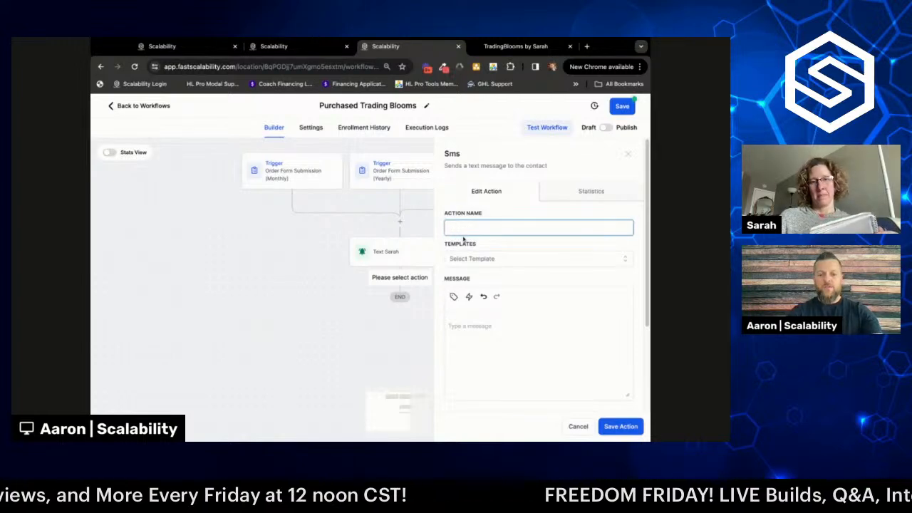
pyautogui.write('Confir')
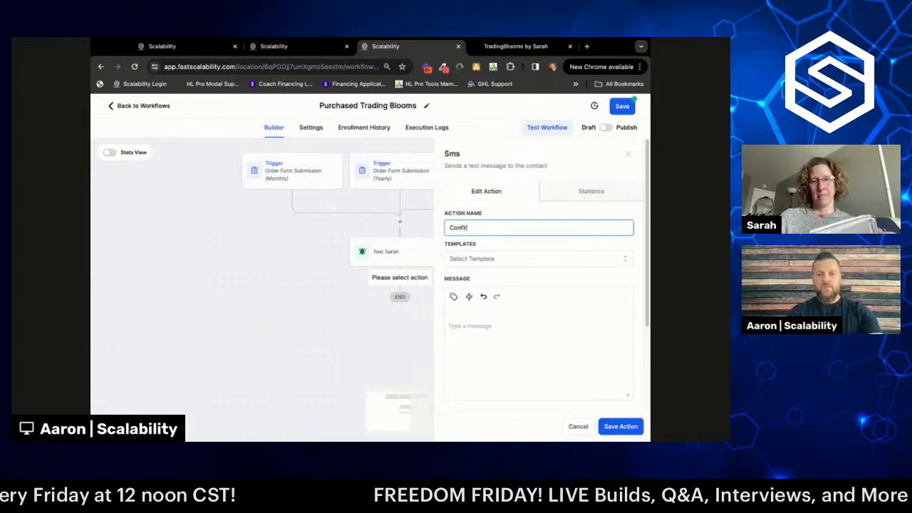
pyautogui.write('mation Text')
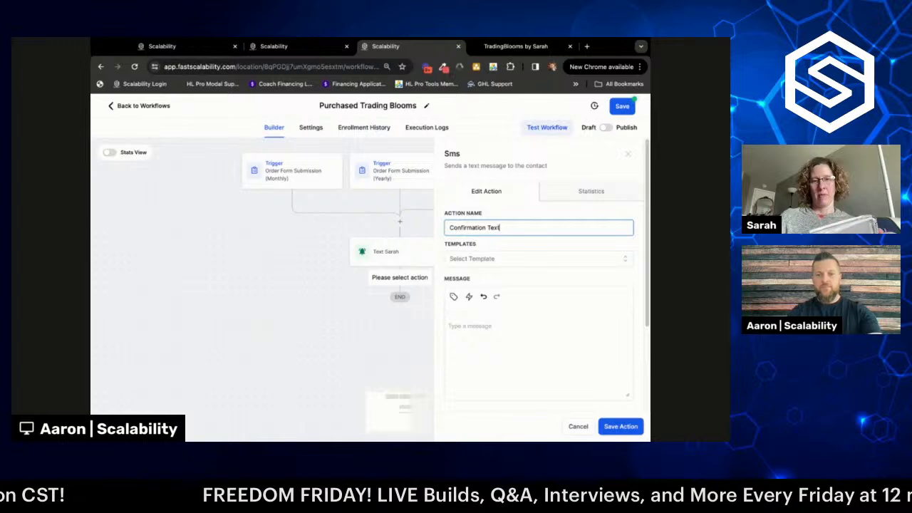
pyautogui.click(474, 325)
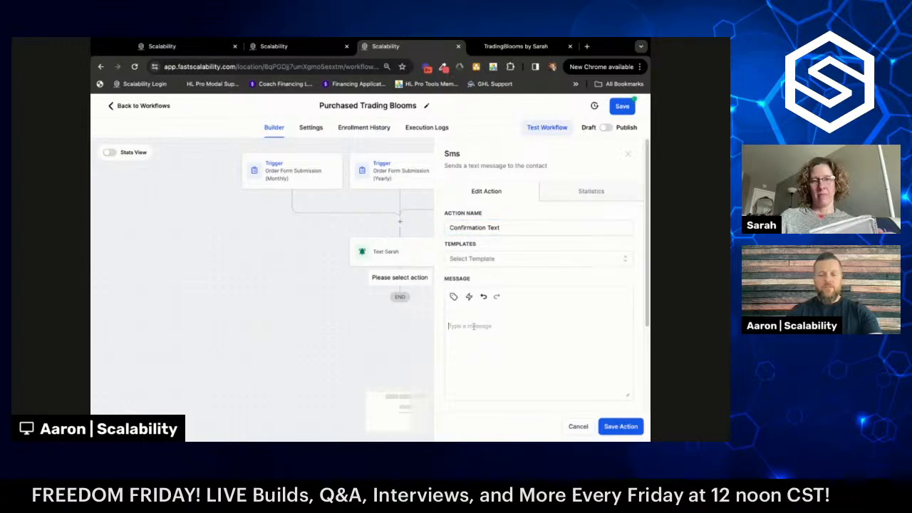
# - Write 'Hi {{contact.first_name}}, this is' plus the sender's name 'with Trading Blooms.'
pyautogui.write('Hi')
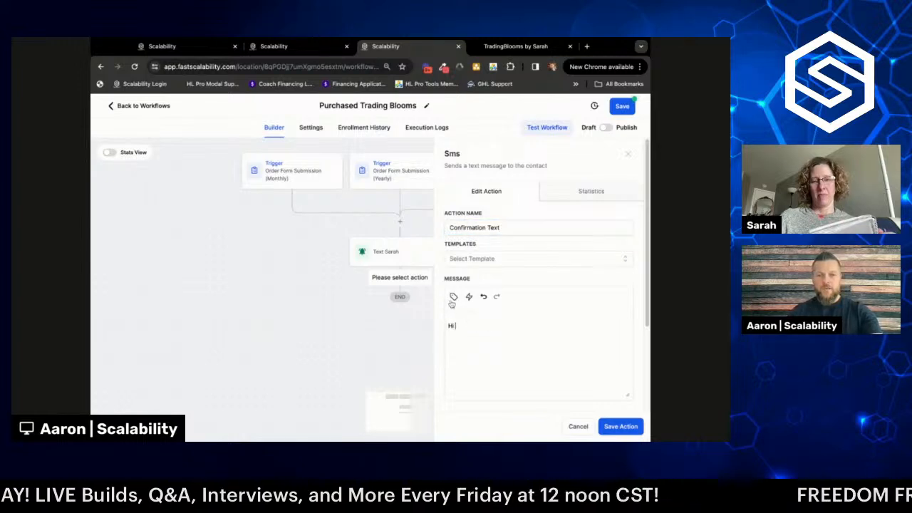
pyautogui.click(453, 298)
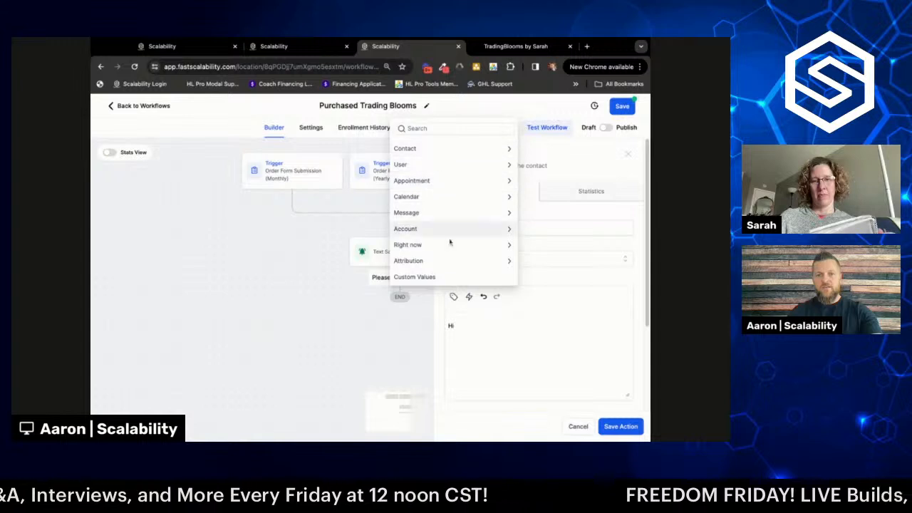
pyautogui.click(443, 150)
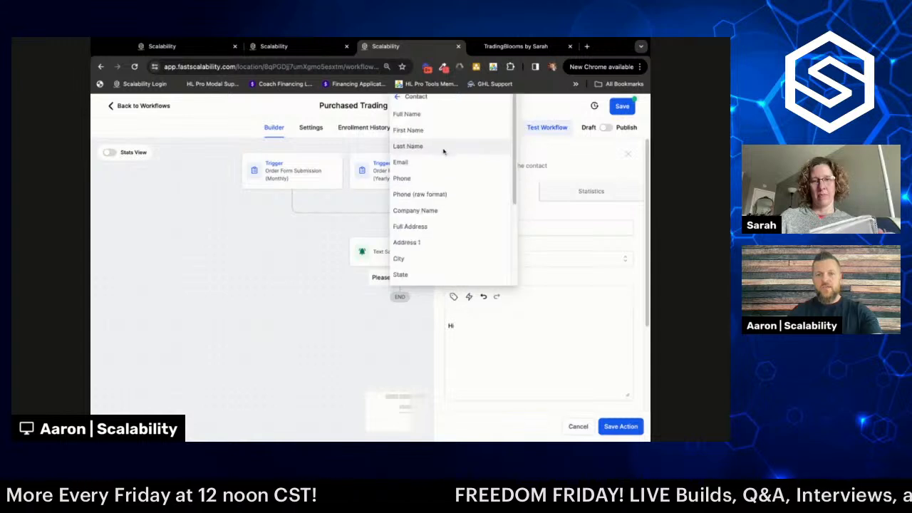
pyautogui.click(444, 133)
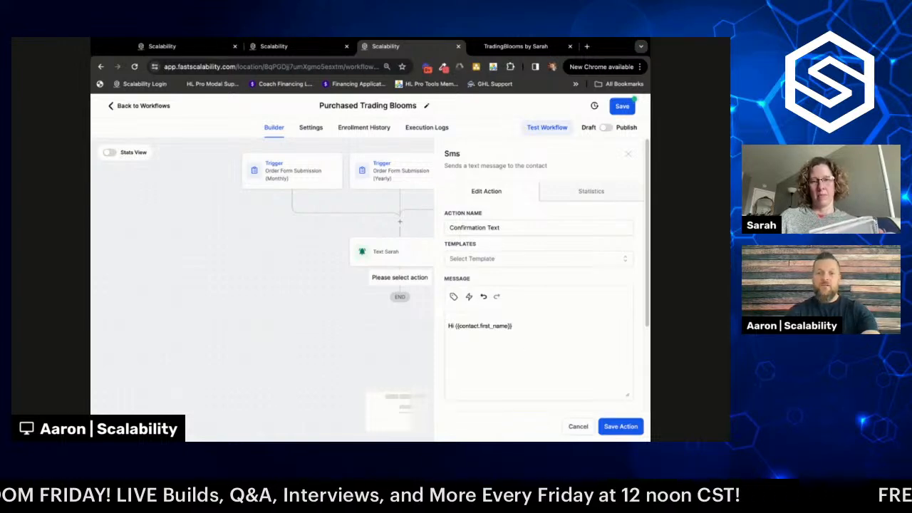
pyautogui.write(', this is ')
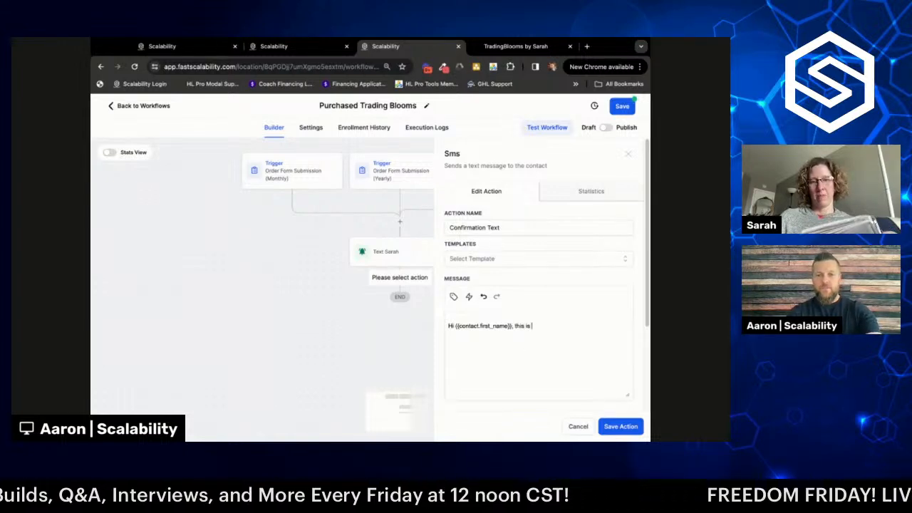
pyautogui.write('Sarah with Trading')
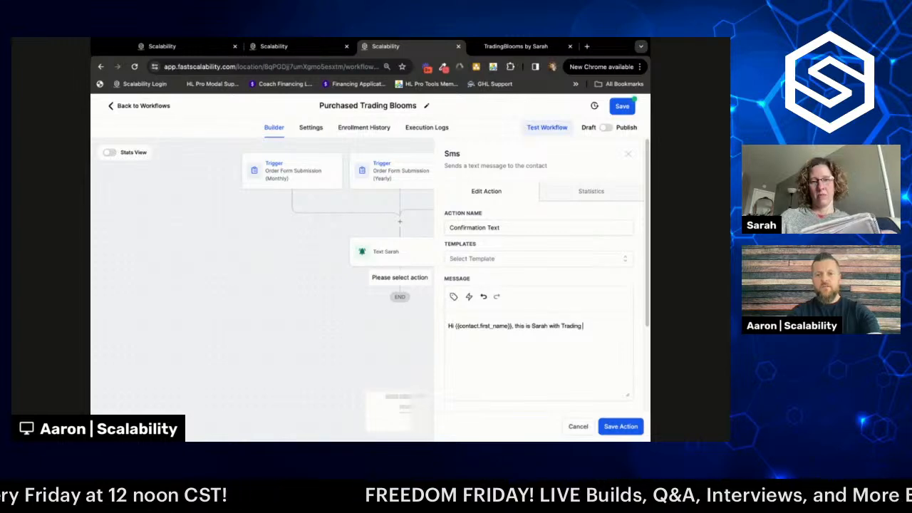
pyautogui.write(' Blooms')
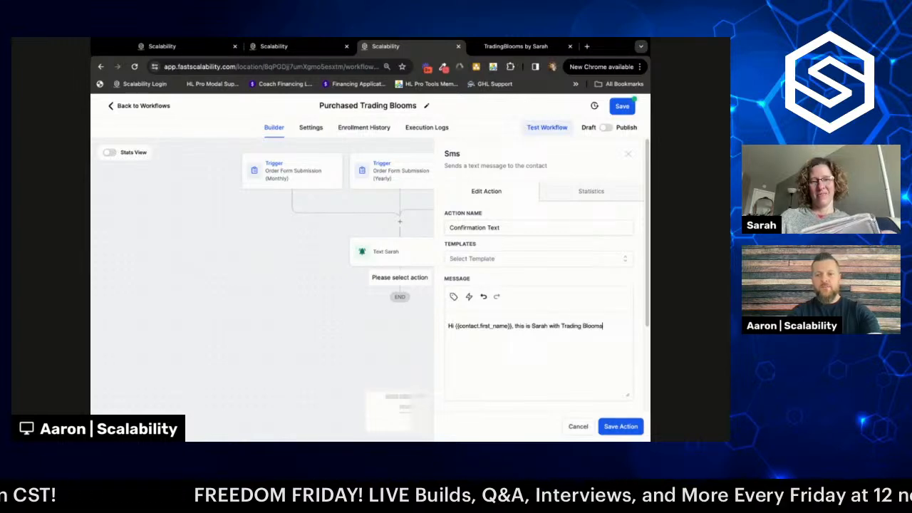
pyautogui.write('.')
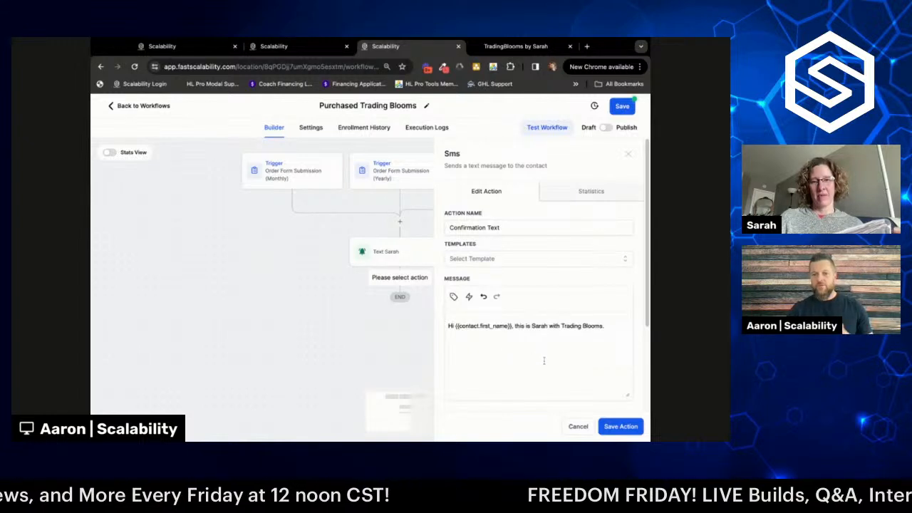
# - Scroll the SMS panel down to the message area below the greeting
pyautogui.scroll(-1, 550, 364)
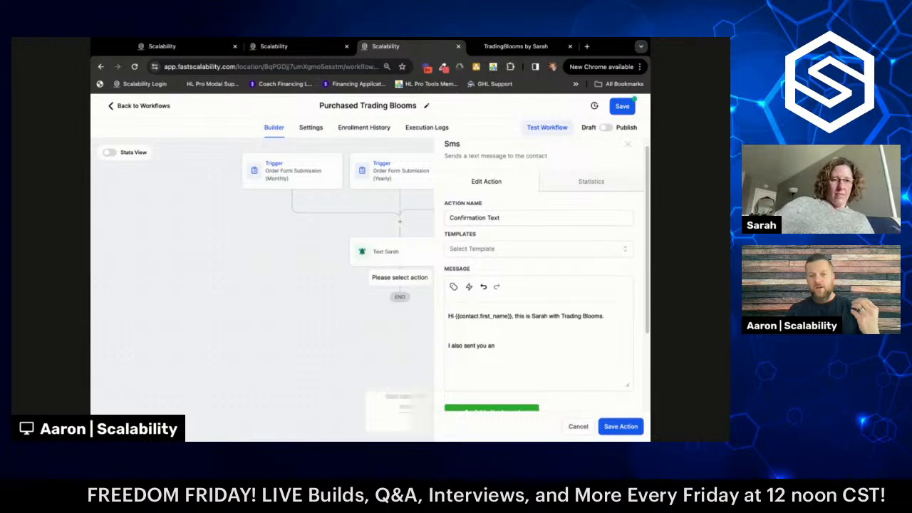
# - Add the email notice with the sender's address, subscription details, and spam, junk and promotions reminder
pyautogui.write('em')
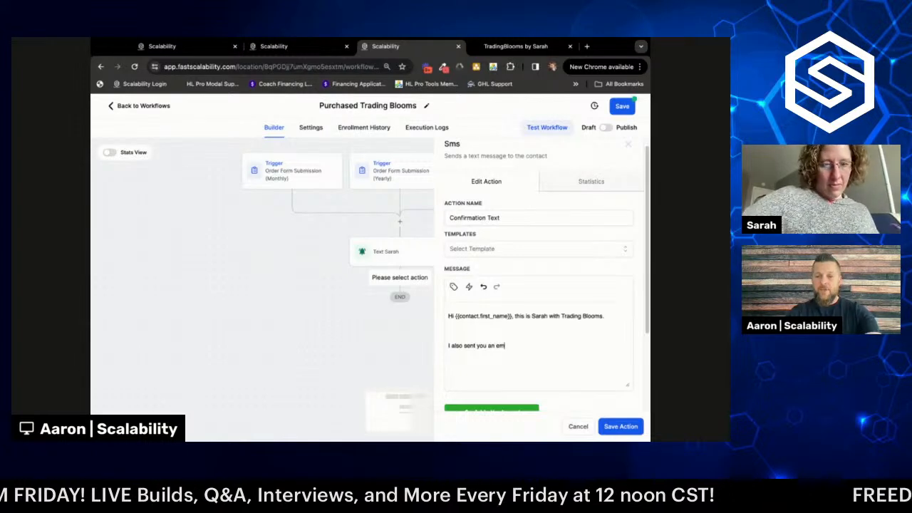
pyautogui.write('ail from')
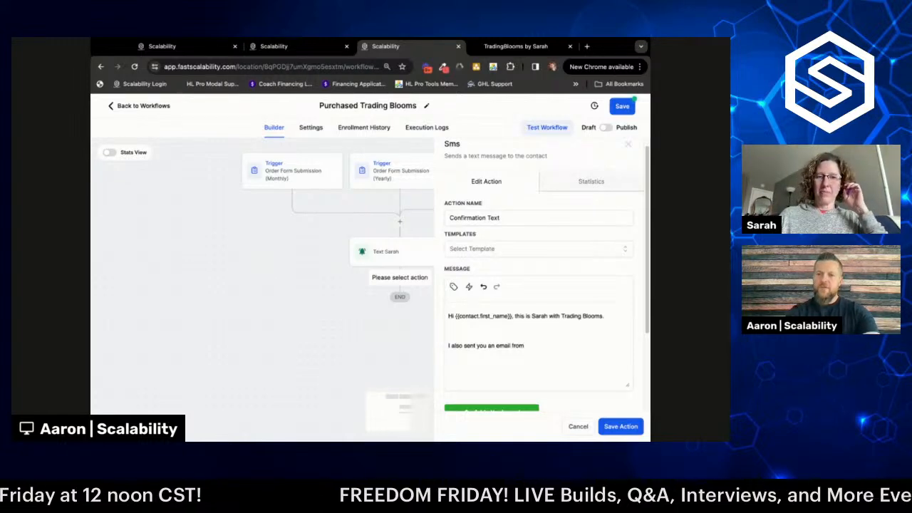
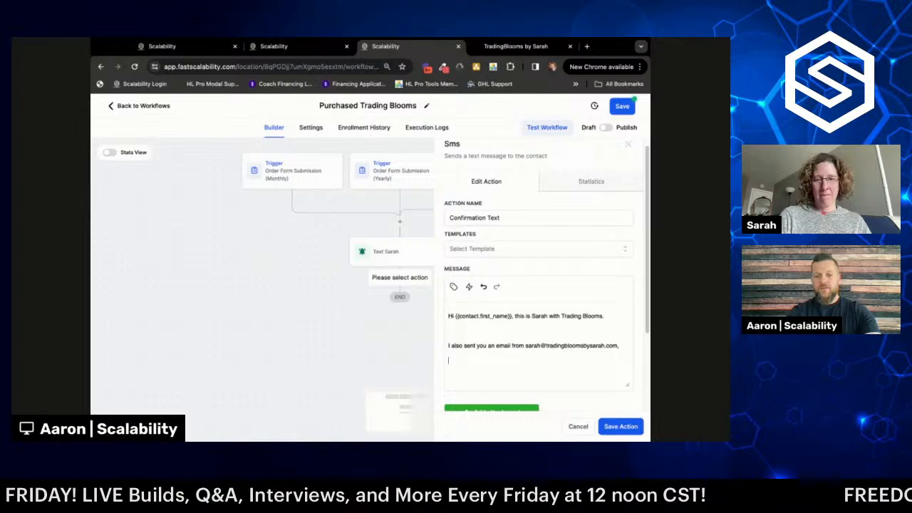
pyautogui.write('Chech')
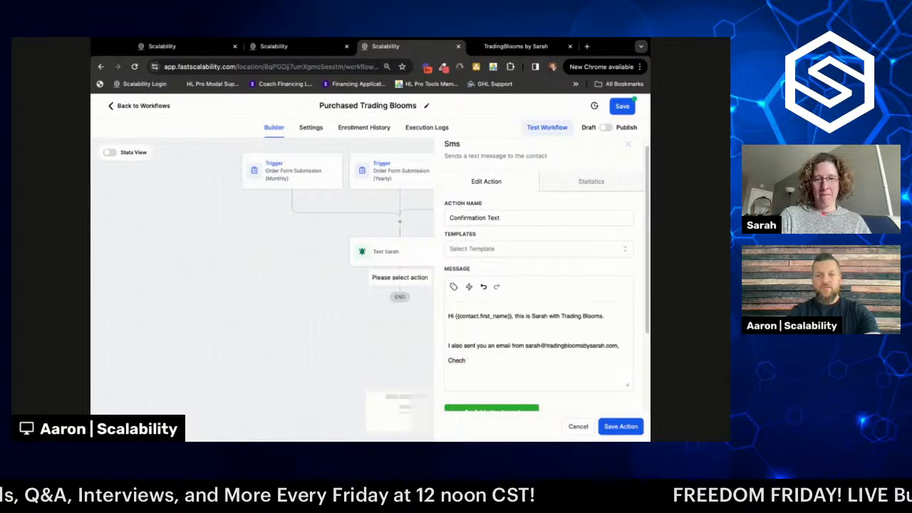
pyautogui.press('BackSpace')
pyautogui.write('k your sp')
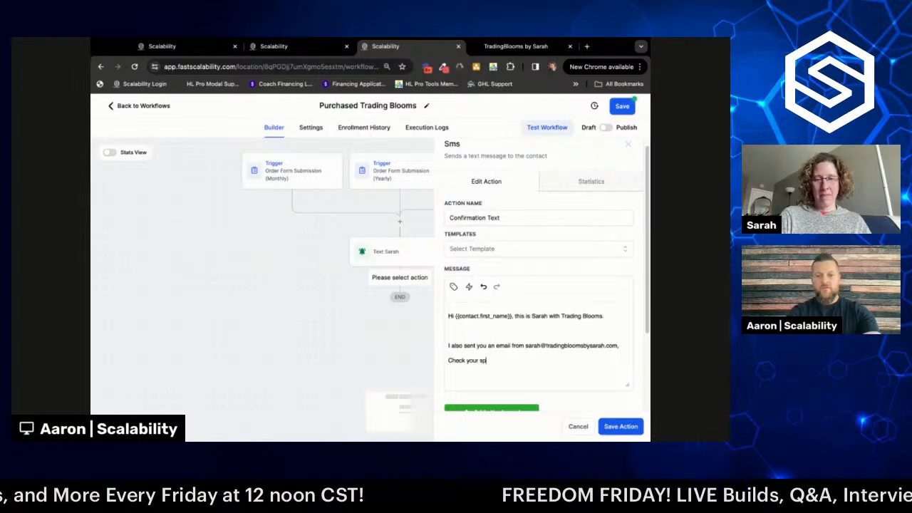
pyautogui.write('am, junk')
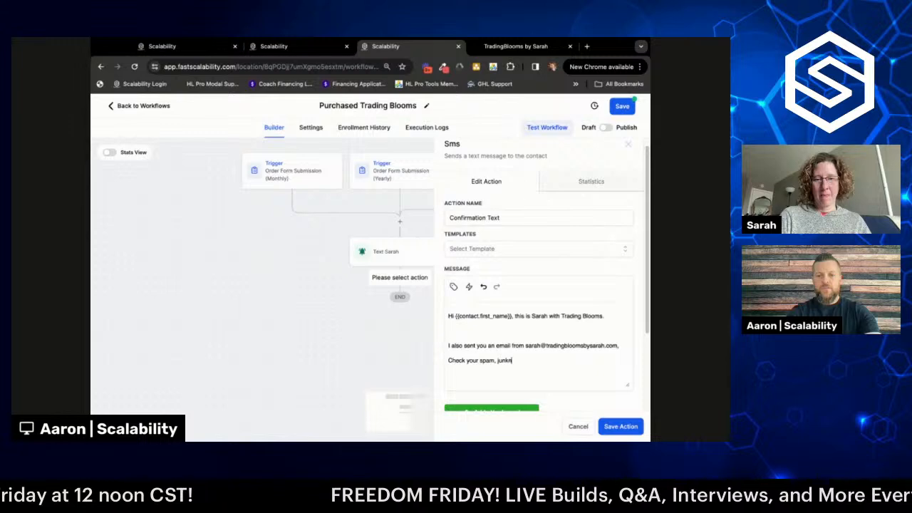
pyautogui.write(', and prom')
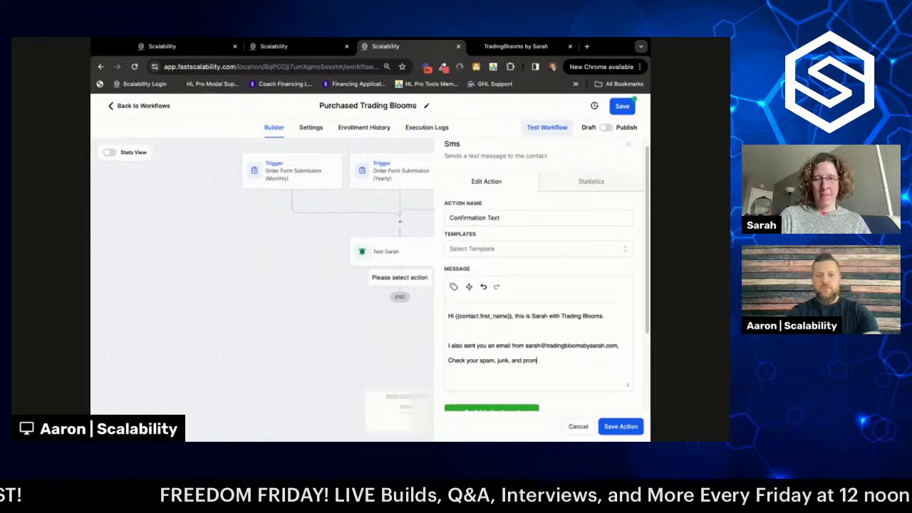
pyautogui.write('otions folde')
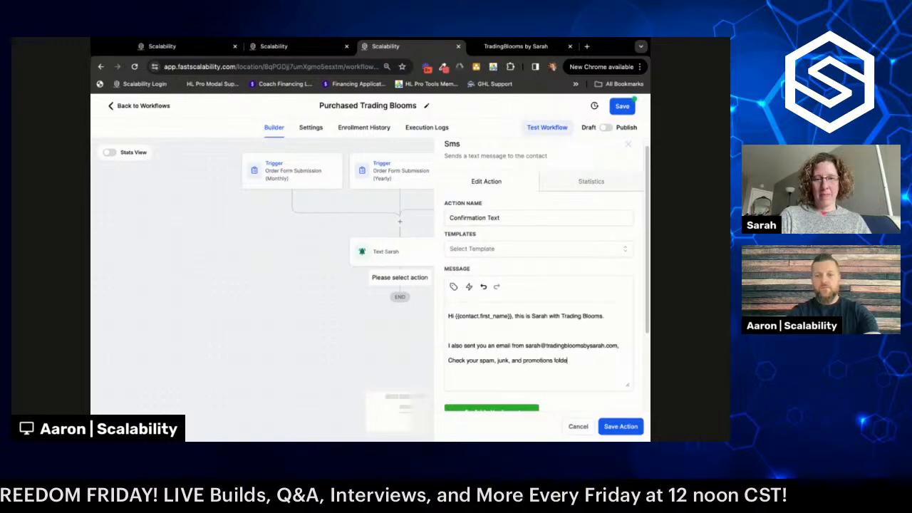
pyautogui.write("rs if you don't")
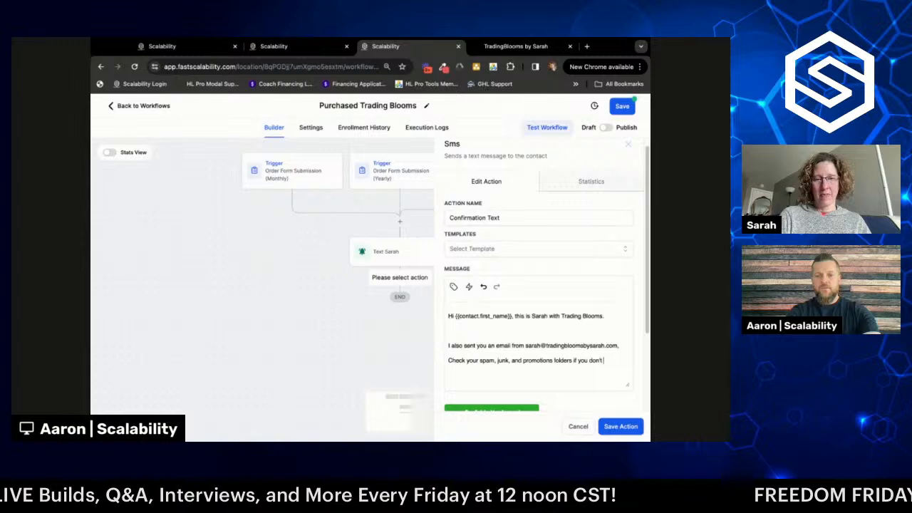
pyautogui.write(' see it right')
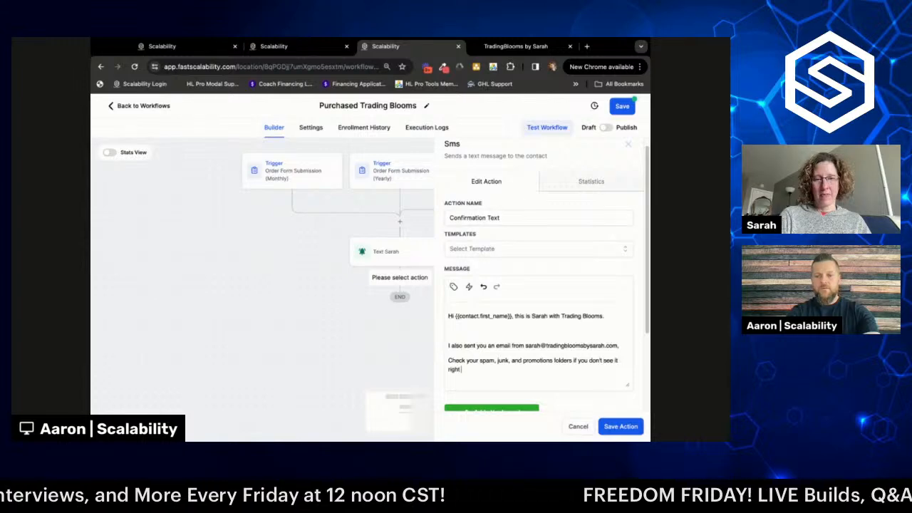
pyautogui.write(' away.')
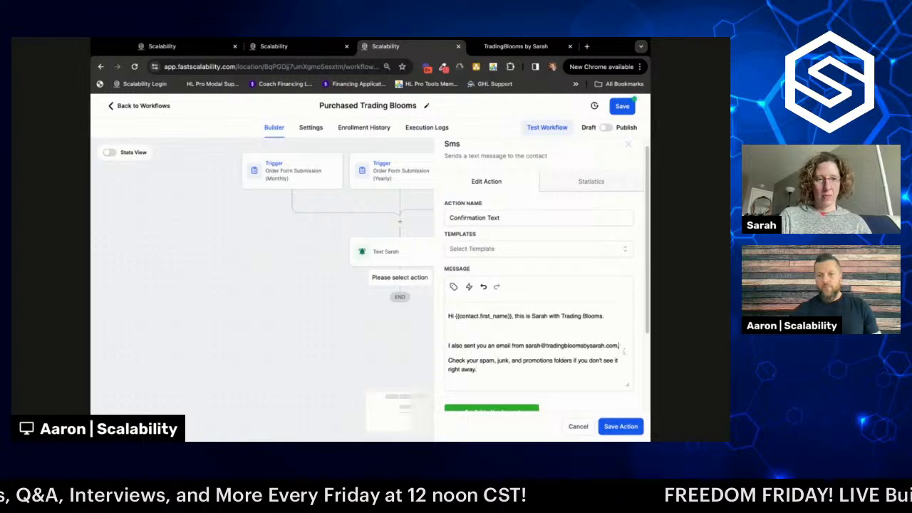
pyautogui.click(619, 347)
pyautogui.write('wit')
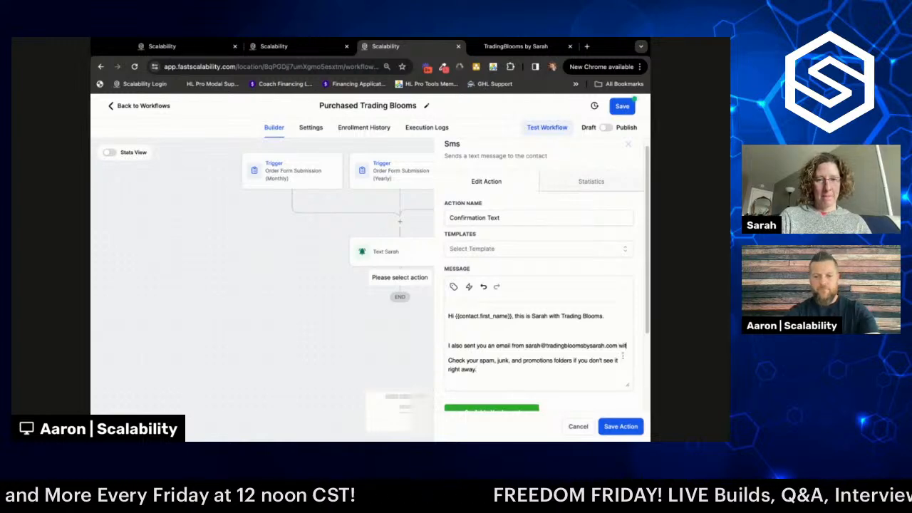
pyautogui.write('h important de')
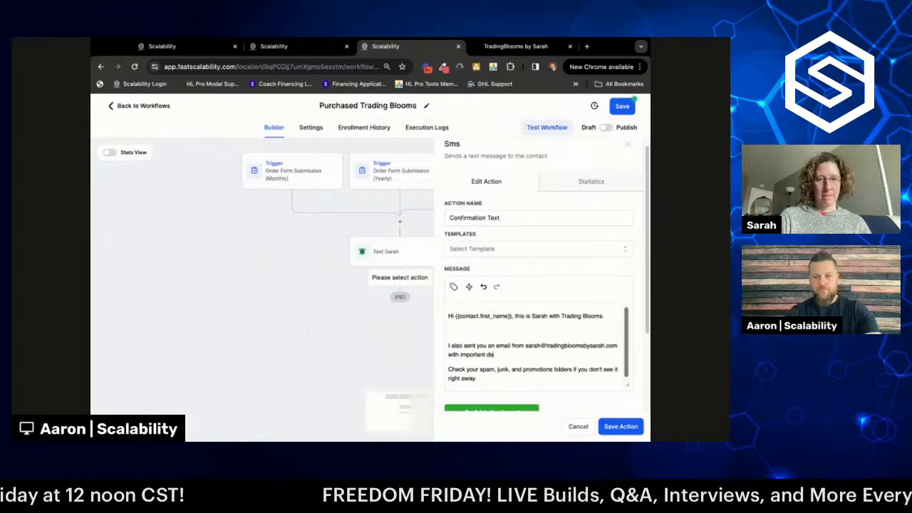
pyautogui.write('tails about your')
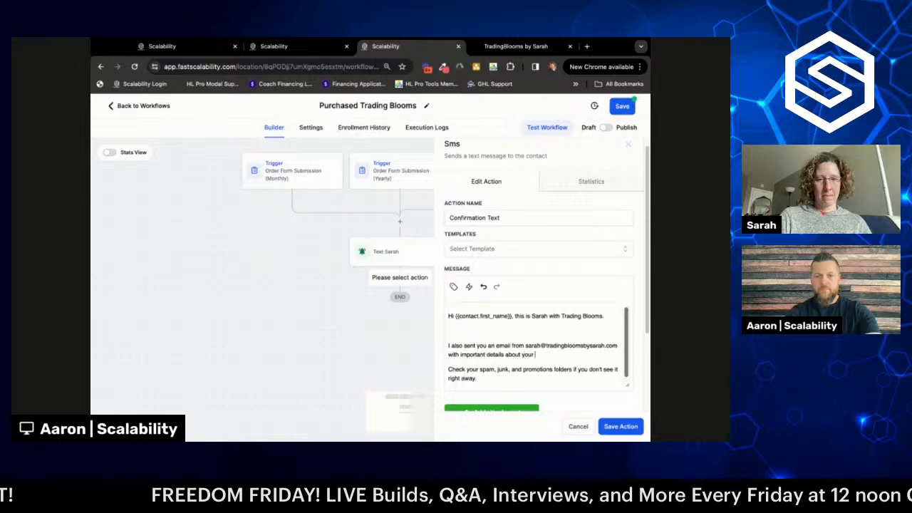
pyautogui.write(' subscription.')
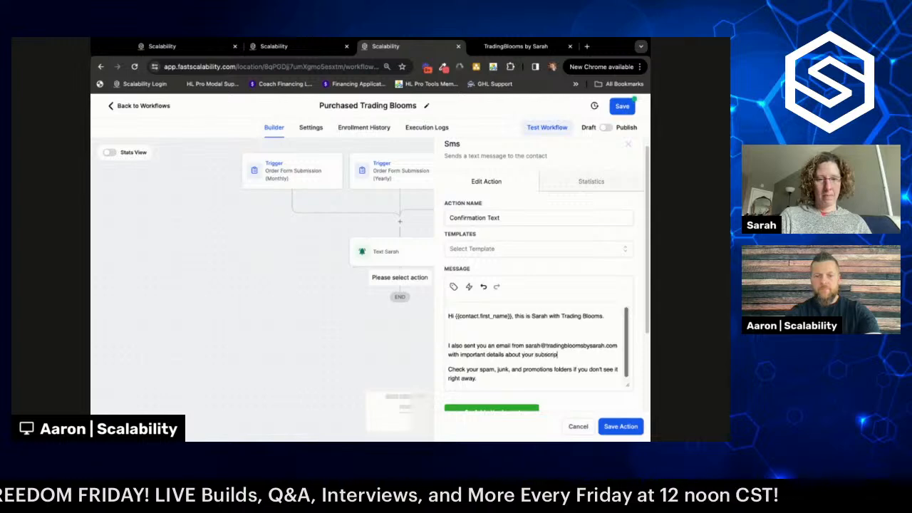
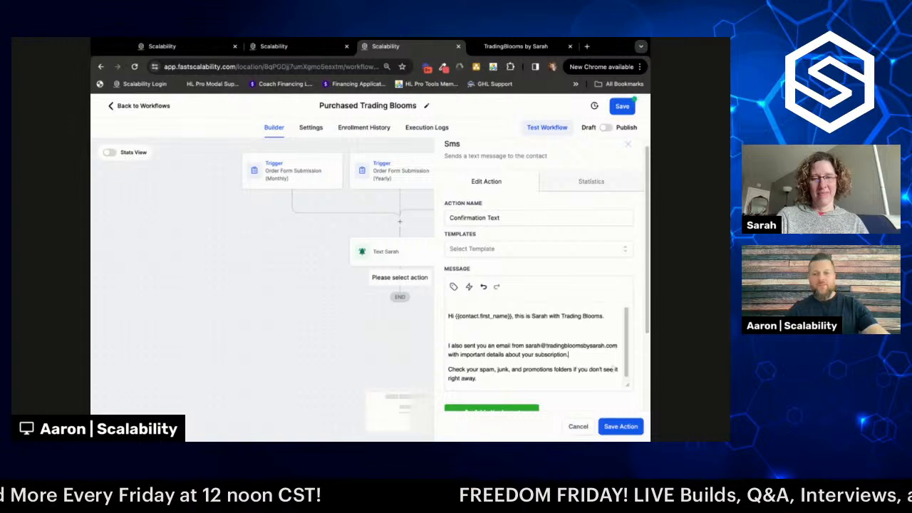
# - Save the Confirmation Text SMS action so it appears below Text Sarah
pyautogui.scroll(-1, 578, 346)
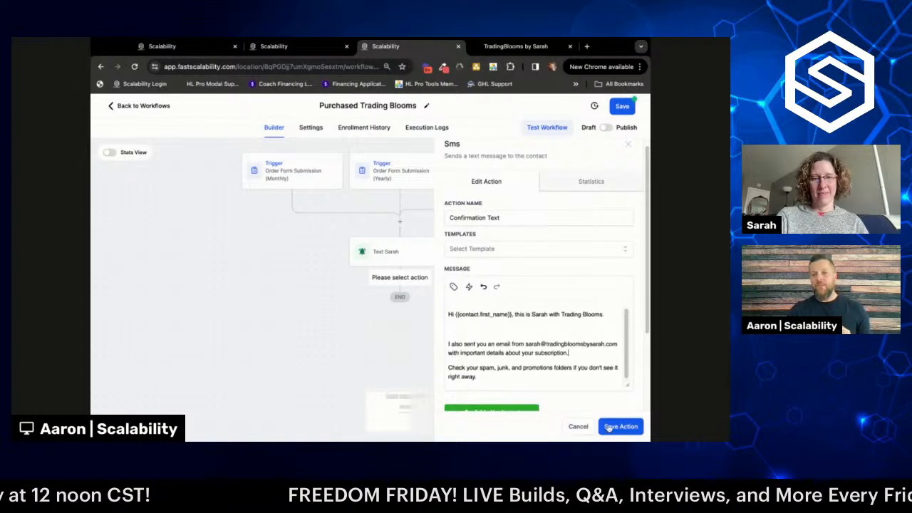
pyautogui.click(613, 427)
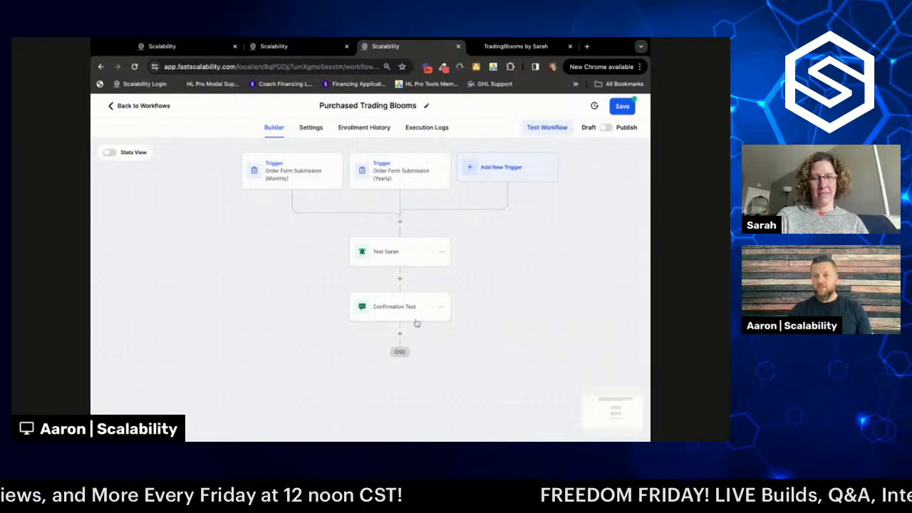
# - Rename the Confirmation Text step to 'Client Confirmation Text' and save it
pyautogui.click(403, 308)
pyautogui.click(450, 228)
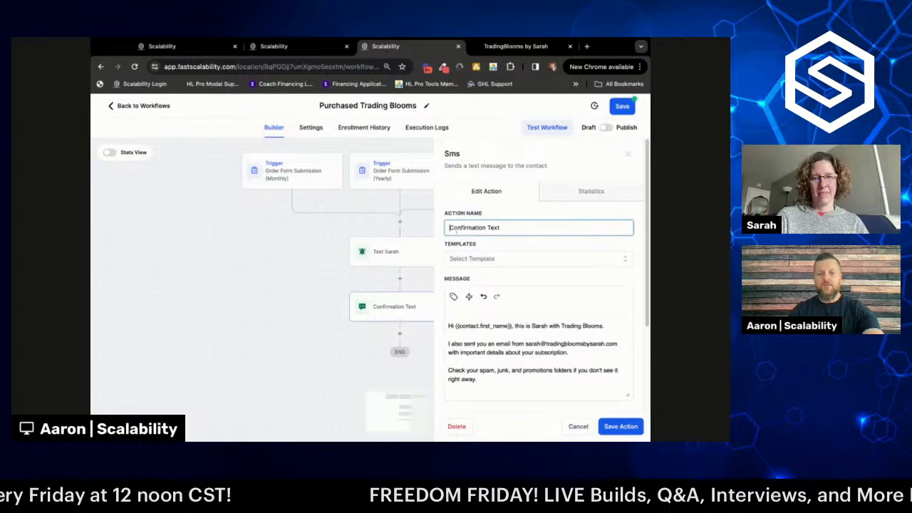
pyautogui.write('Client')
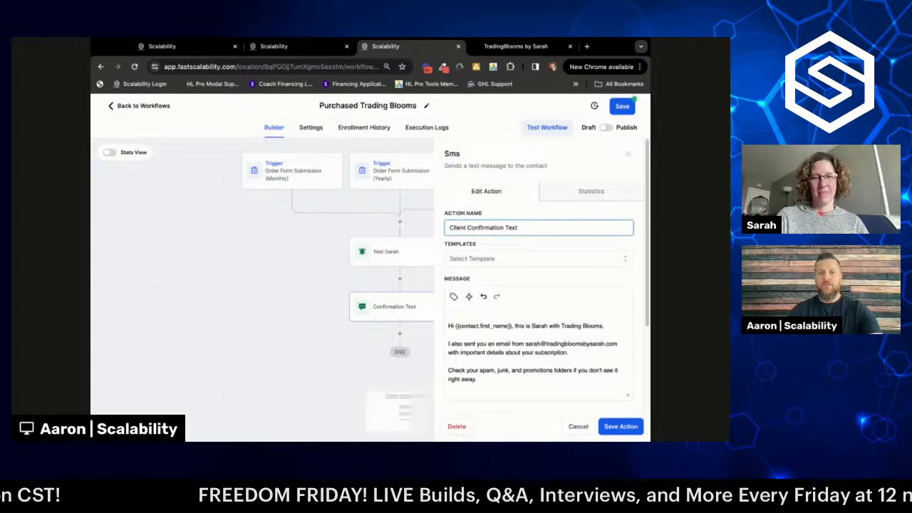
pyautogui.click(620, 426)
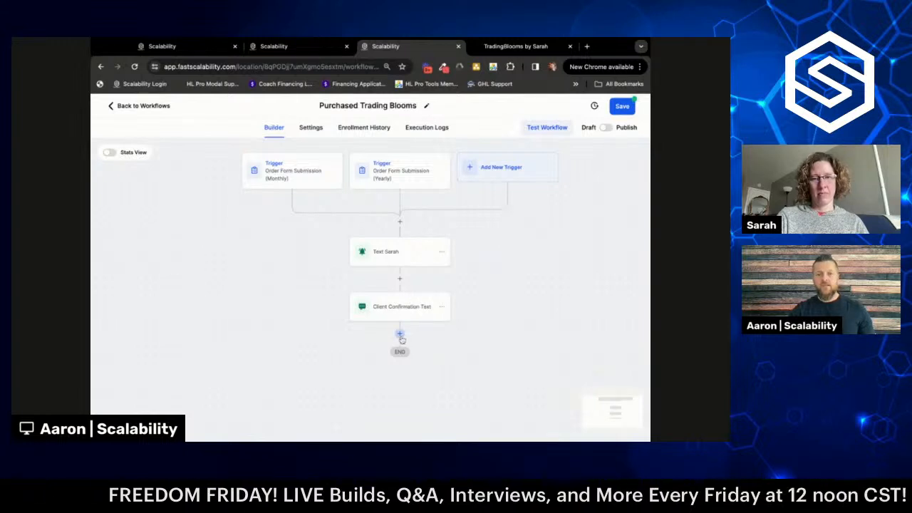
# - Add a Send Email step after Client Confirmation Text
pyautogui.click(400, 333)
pyautogui.write('email')
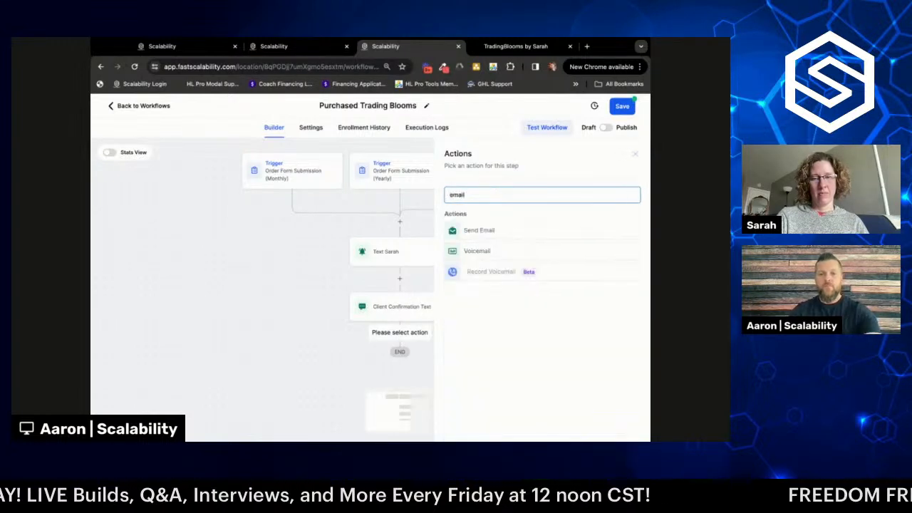
pyautogui.click(487, 229)
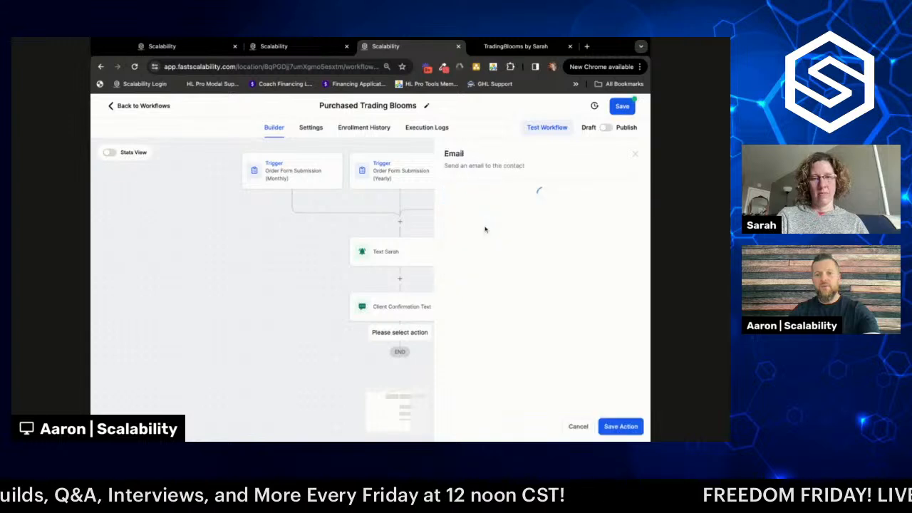
pyautogui.scroll(-1, 487, 265)
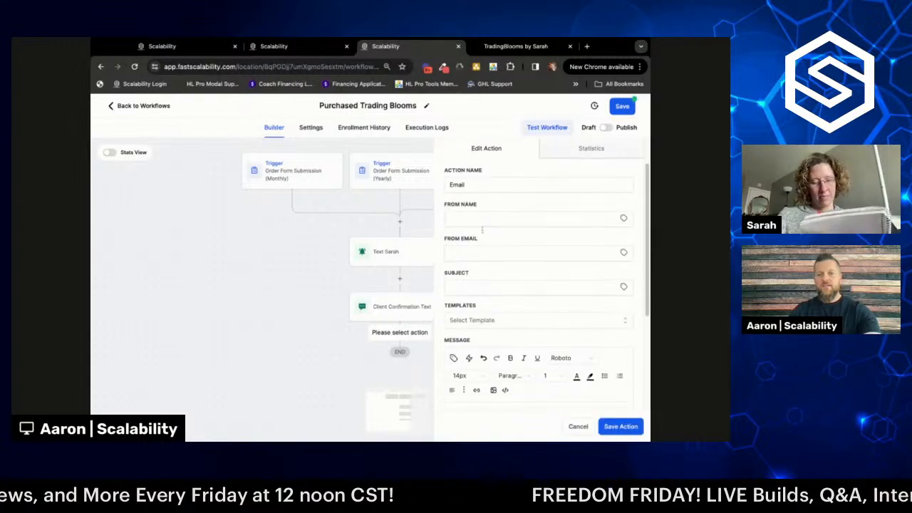
# - Name the new email action 'Client Confirmation Email'
pyautogui.click(481, 220)
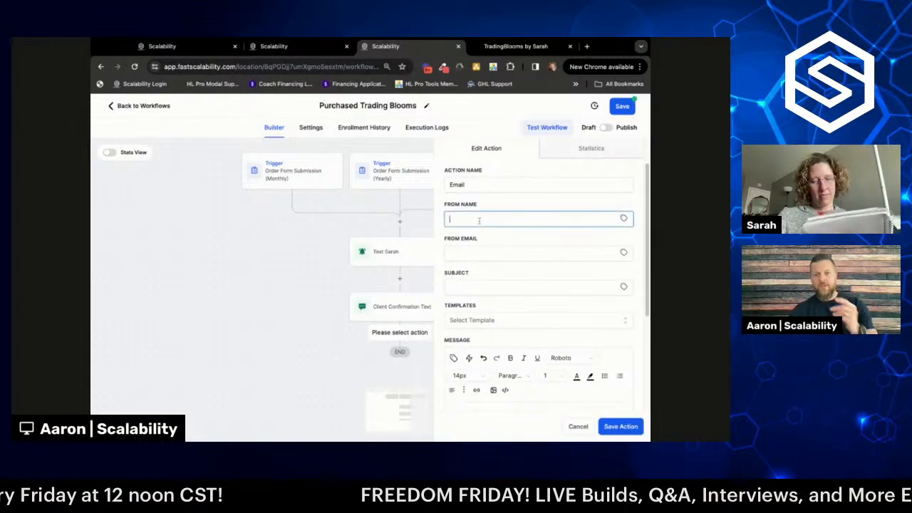
pyautogui.click(624, 218)
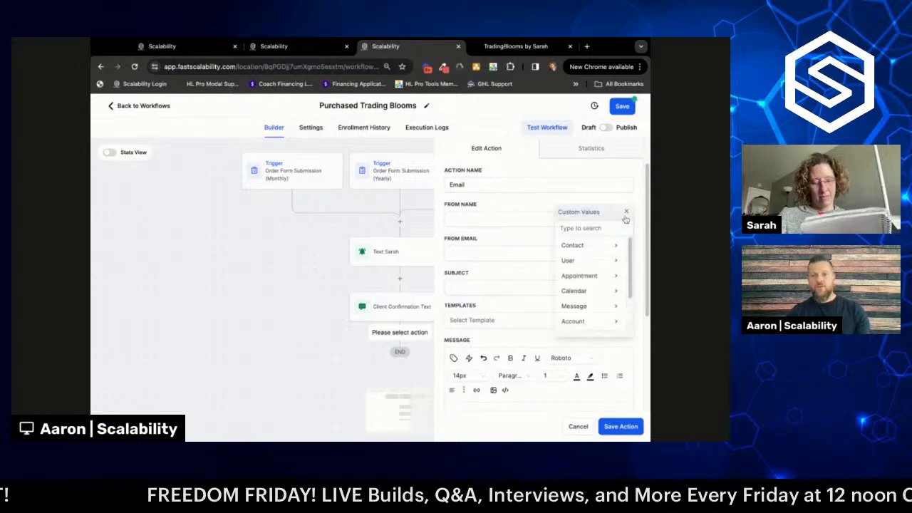
pyautogui.click(450, 184)
pyautogui.write('Client Co')
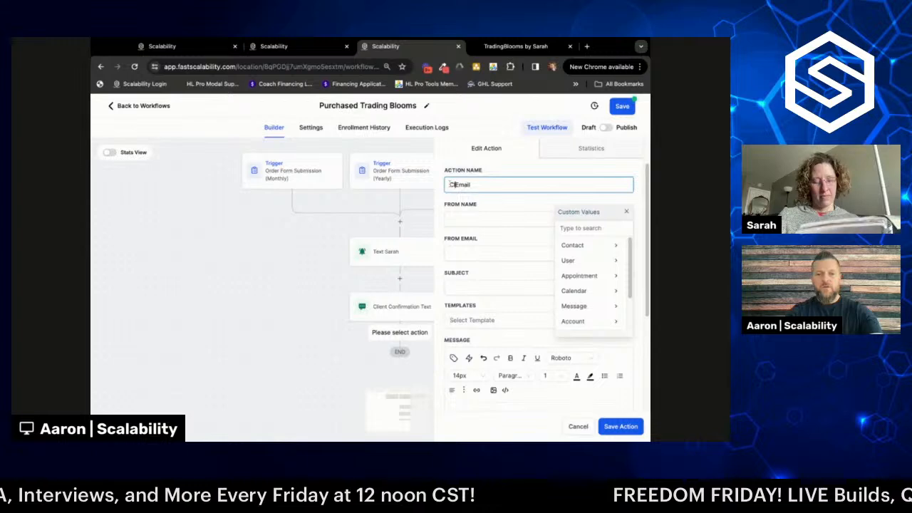
pyautogui.write('nfirmation')
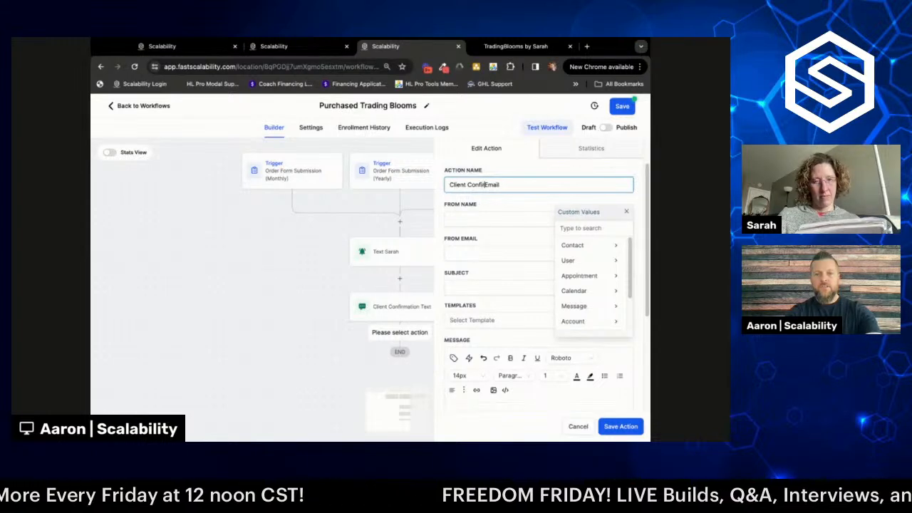
pyautogui.click(474, 219)
# - Set the email's From Name to the Account Name custom value {{location.name}}
pyautogui.click(627, 212)
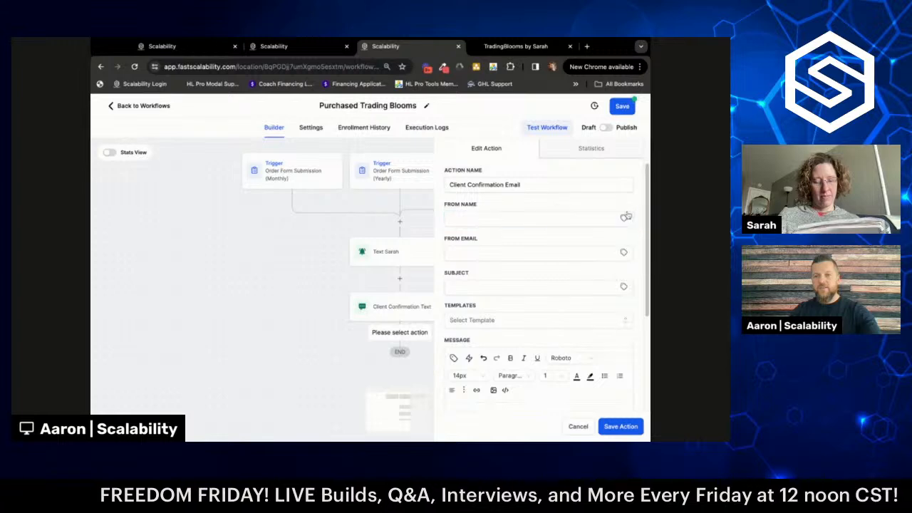
pyautogui.click(625, 223)
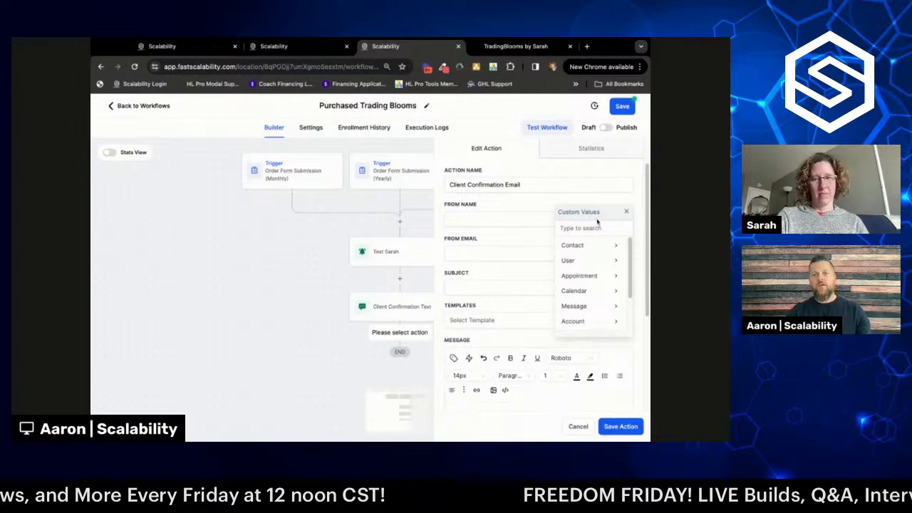
pyautogui.click(594, 324)
pyautogui.click(595, 248)
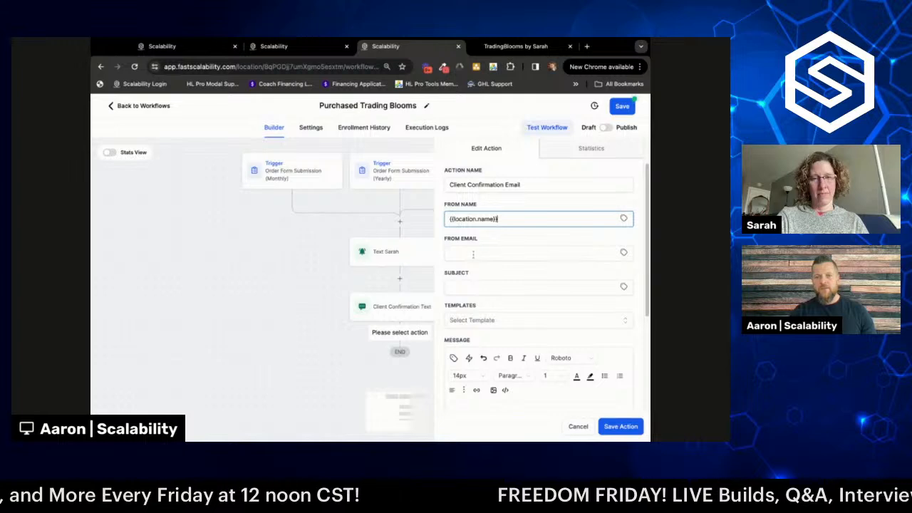
# - Set the From Email to the Account Email custom value {{location.email}}
pyautogui.click(623, 252)
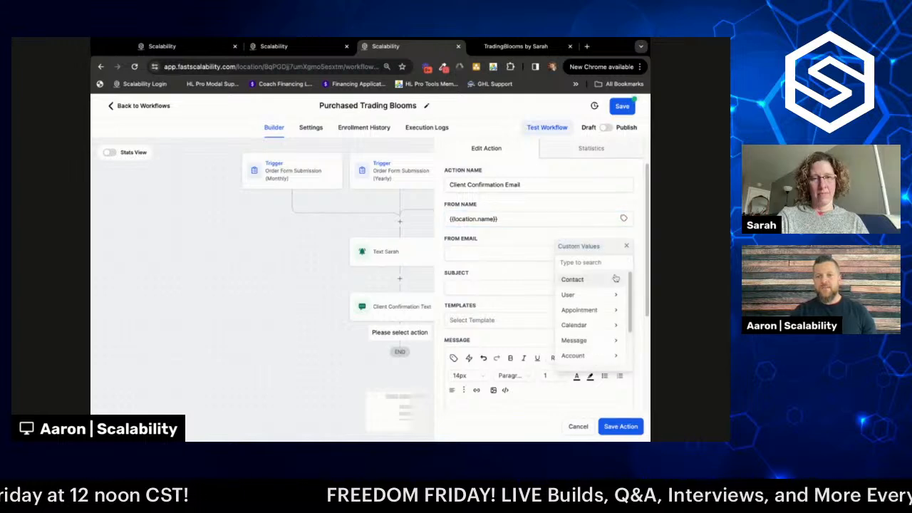
pyautogui.click(593, 355)
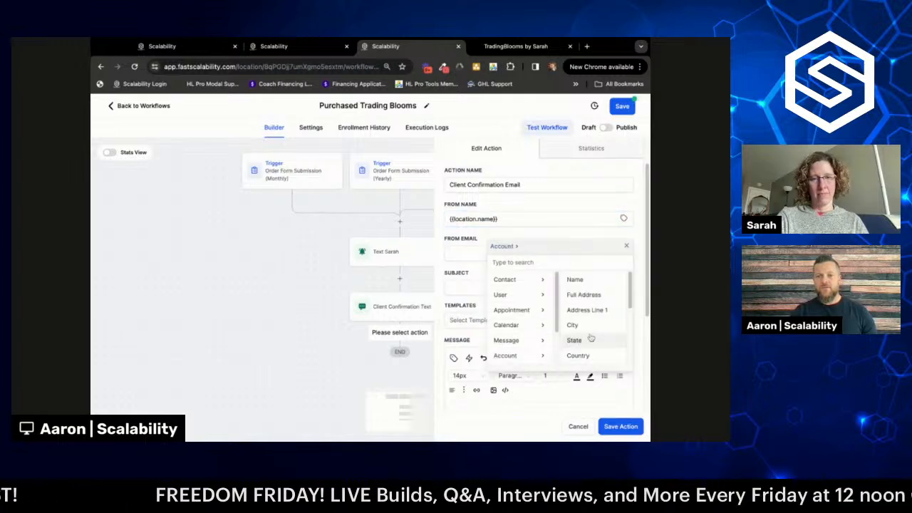
pyautogui.scroll(-3, 595, 329)
pyautogui.click(594, 328)
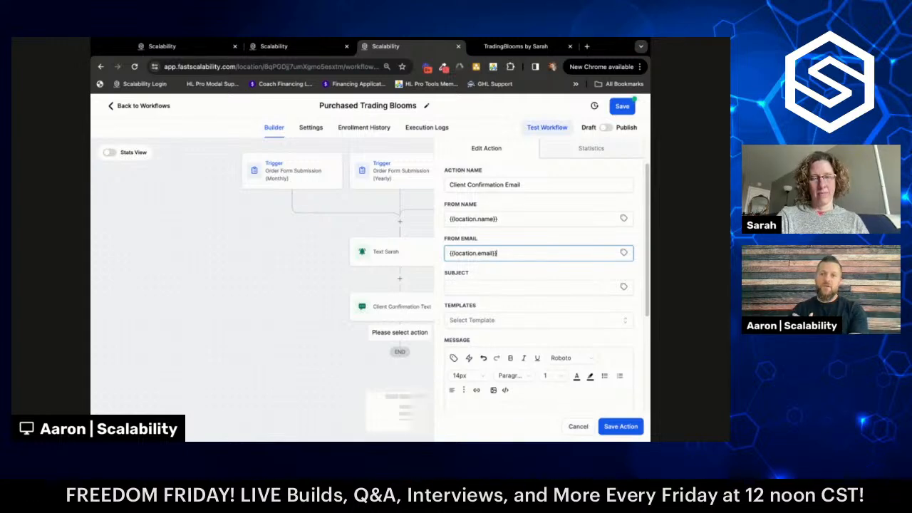
# - Enter the subject 'YOUR ORDER IS CONFIRMED! (Important Details Inside)' for the email
pyautogui.click(487, 288)
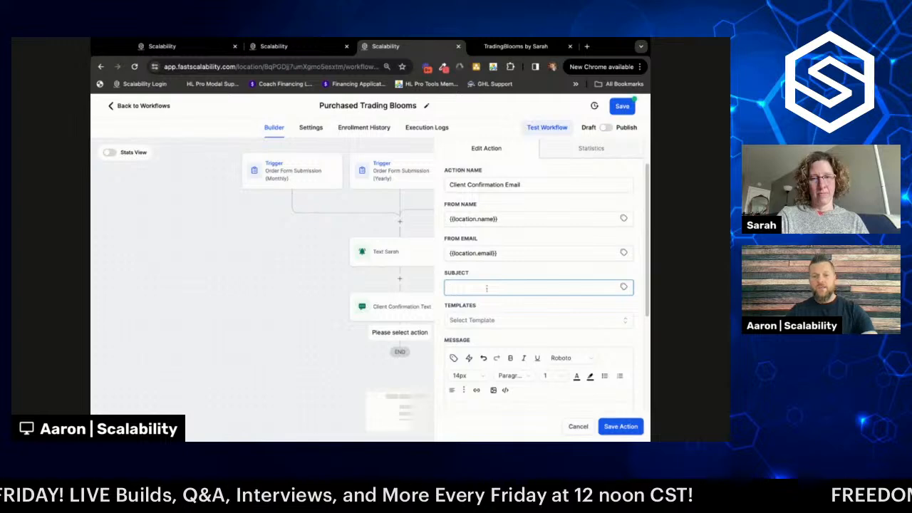
pyautogui.write('Here')
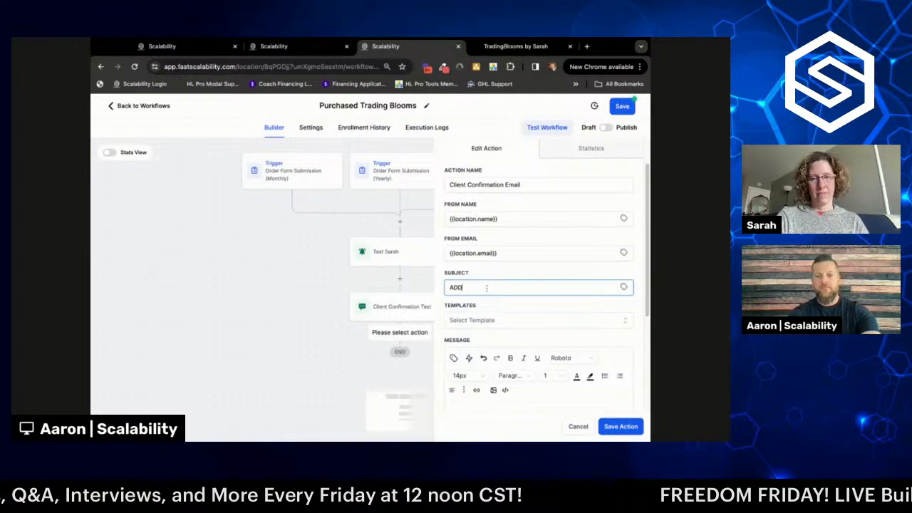
pyautogui.press('BackSpace')
pyautogui.press('BackSpace')
pyautogui.press('BackSpace')
pyautogui.press('BackSpace')
pyautogui.write('yo')
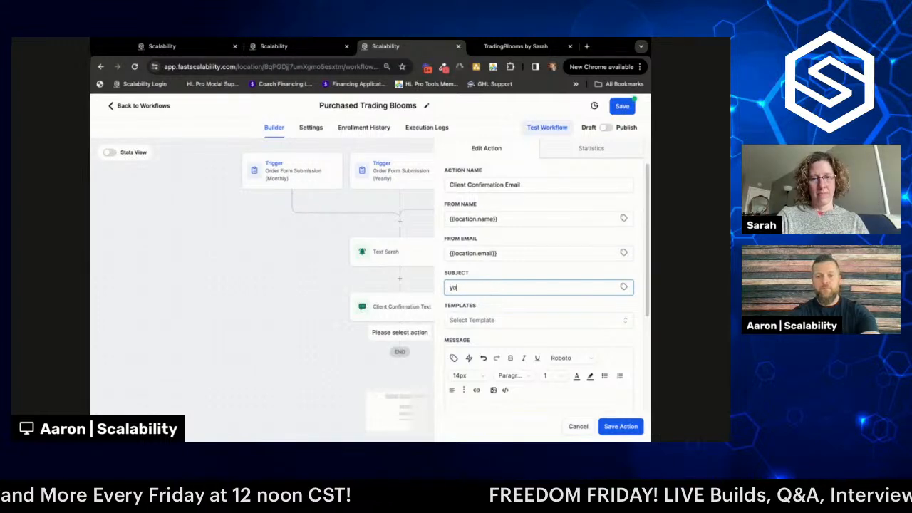
pyautogui.press('BackSpace')
pyautogui.press('BackSpace')
pyautogui.write('YOUR ')
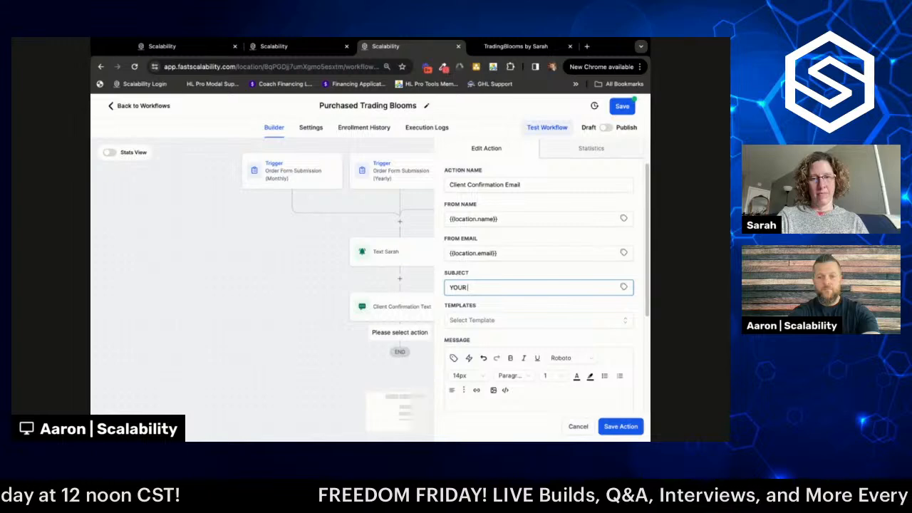
pyautogui.write('ORDER IS CON')
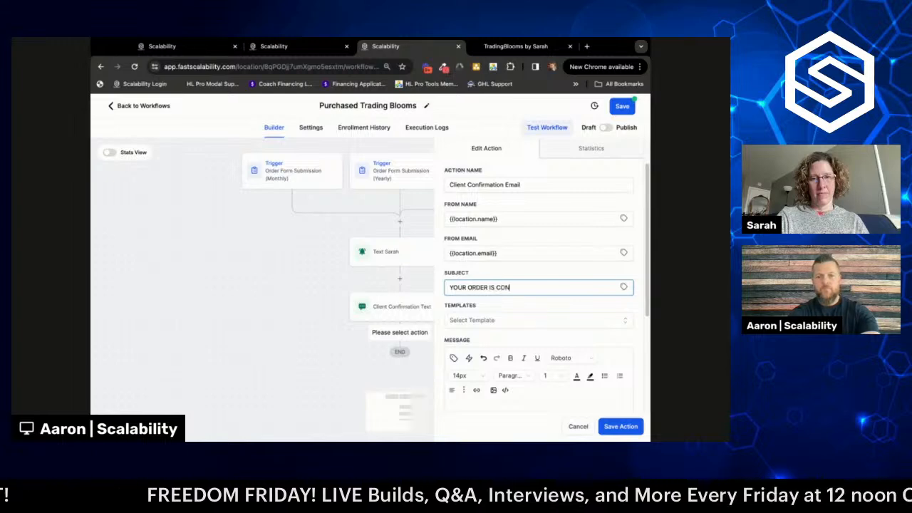
pyautogui.write('FIRMAED')
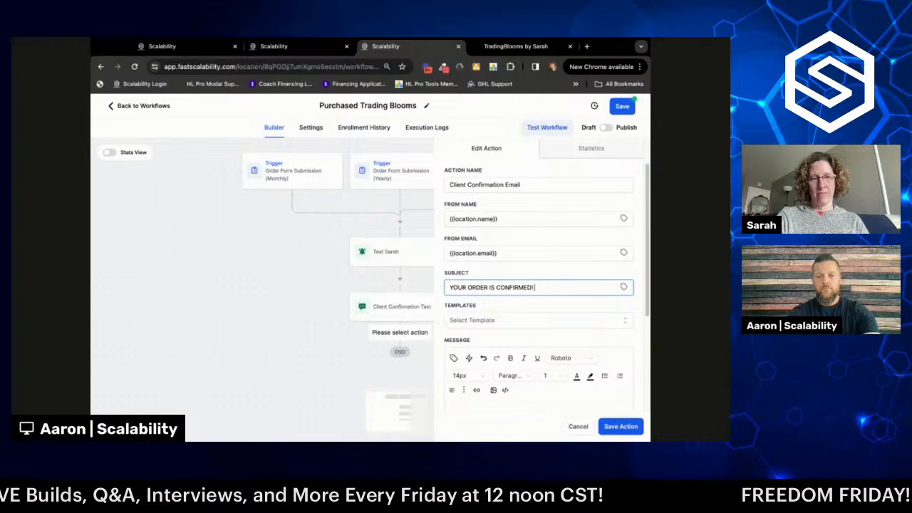
pyautogui.write('! (Imp')
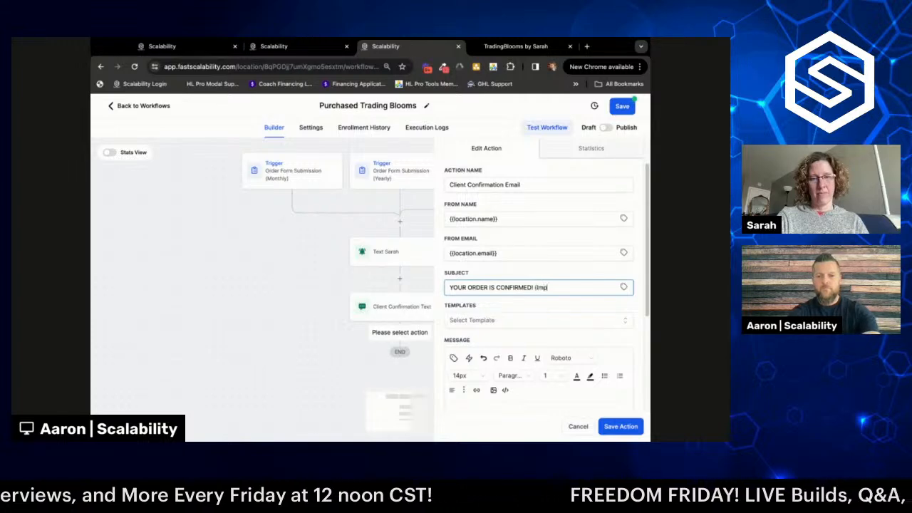
pyautogui.write('ortant Deta')
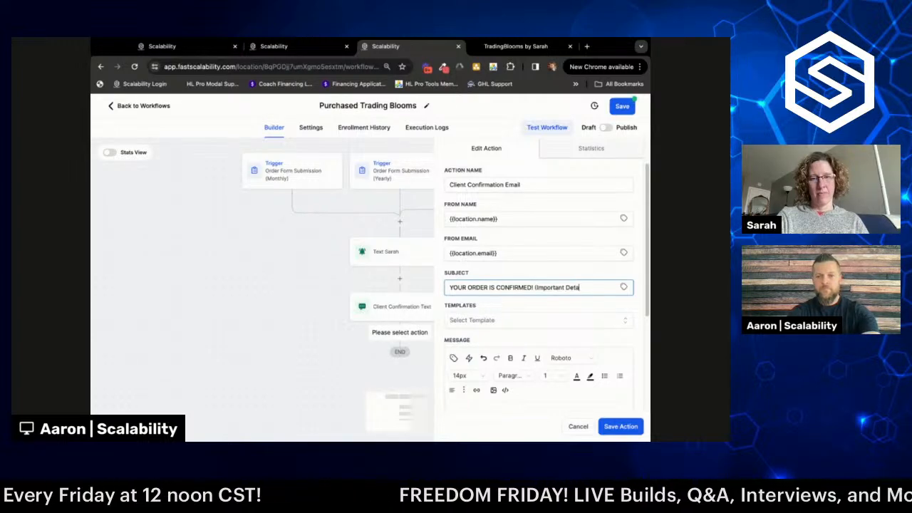
pyautogui.write('ils Inside)')
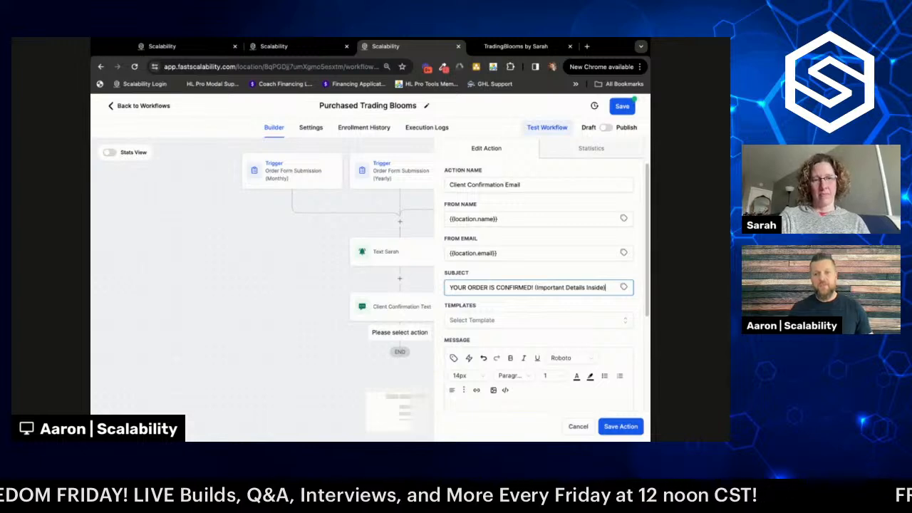
pyautogui.scroll(-3, 539, 285)
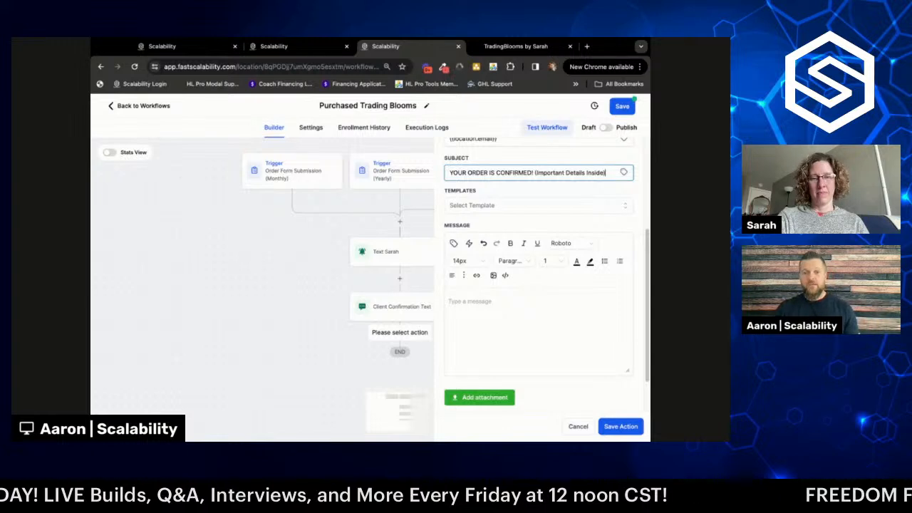
# - Begin the email message with 'Hi {{contact.first_name}},' and save the action
pyautogui.click(504, 305)
pyautogui.write('Hey')
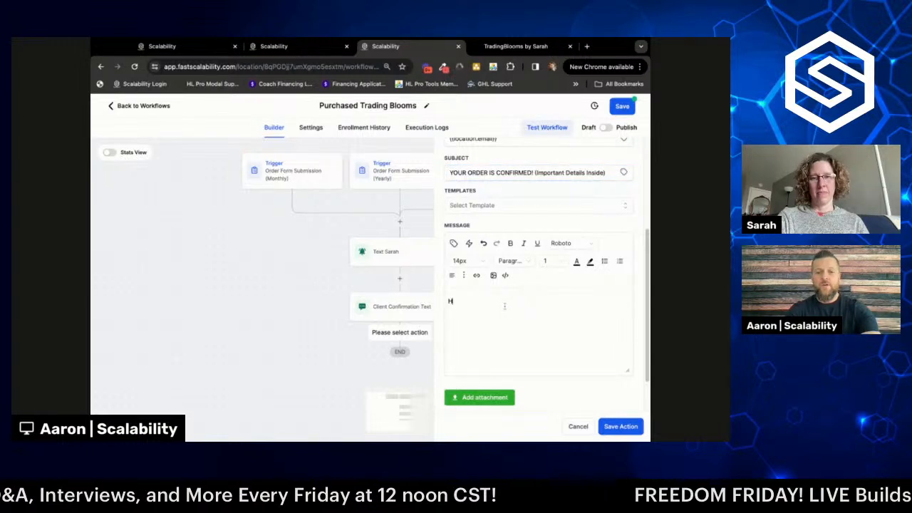
pyautogui.press('BackSpace')
pyautogui.press('BackSpace')
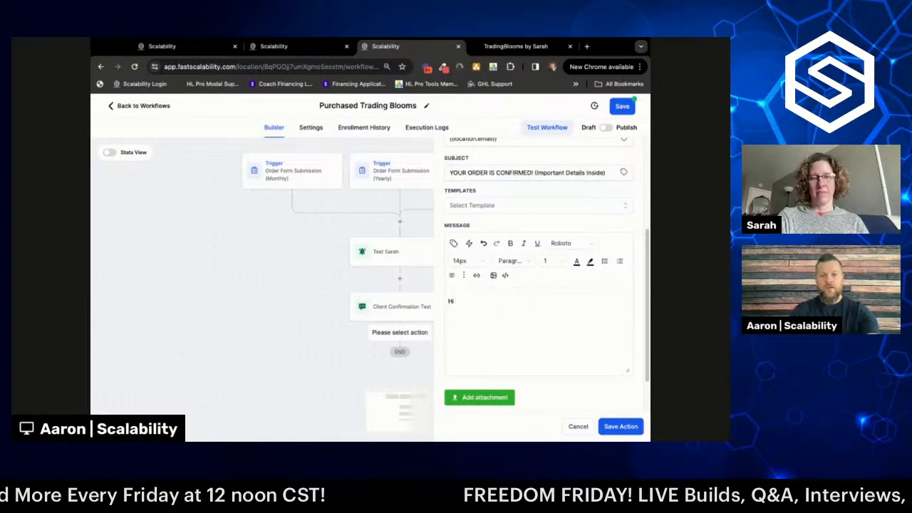
pyautogui.click(454, 243)
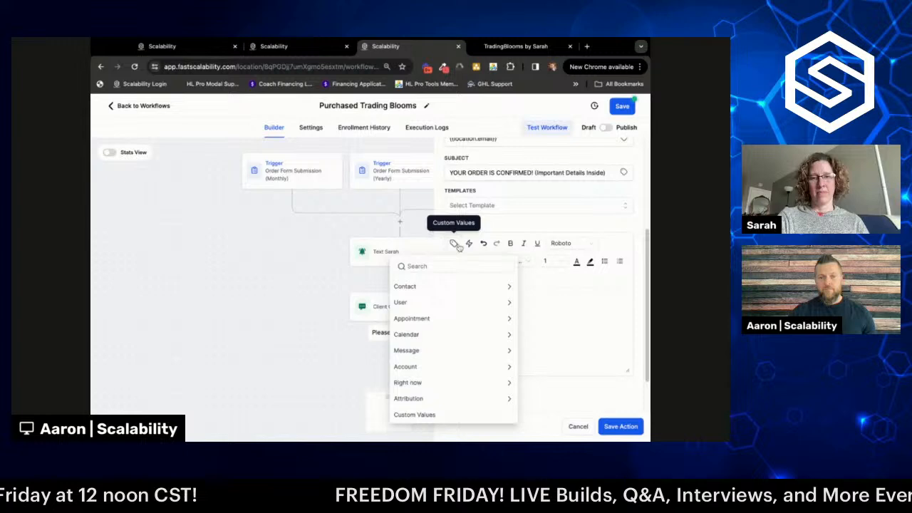
pyautogui.click(440, 289)
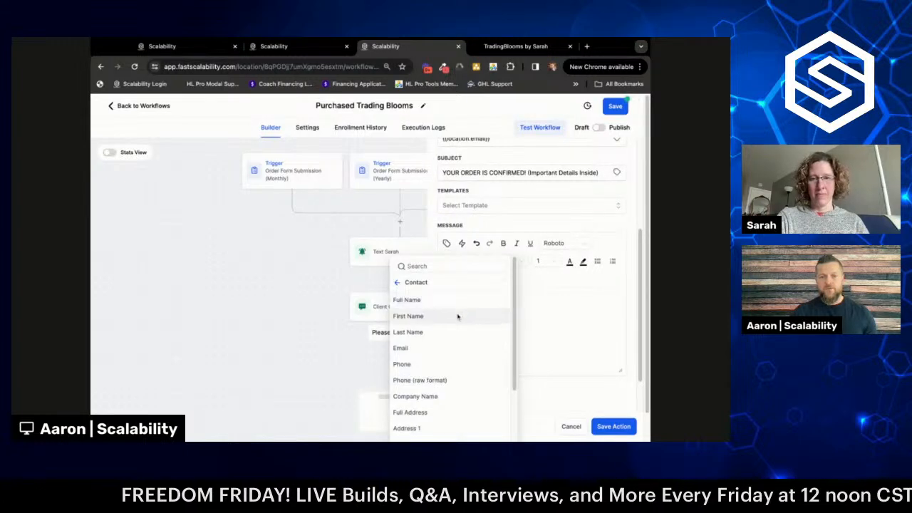
pyautogui.click(458, 316)
pyautogui.write(',')
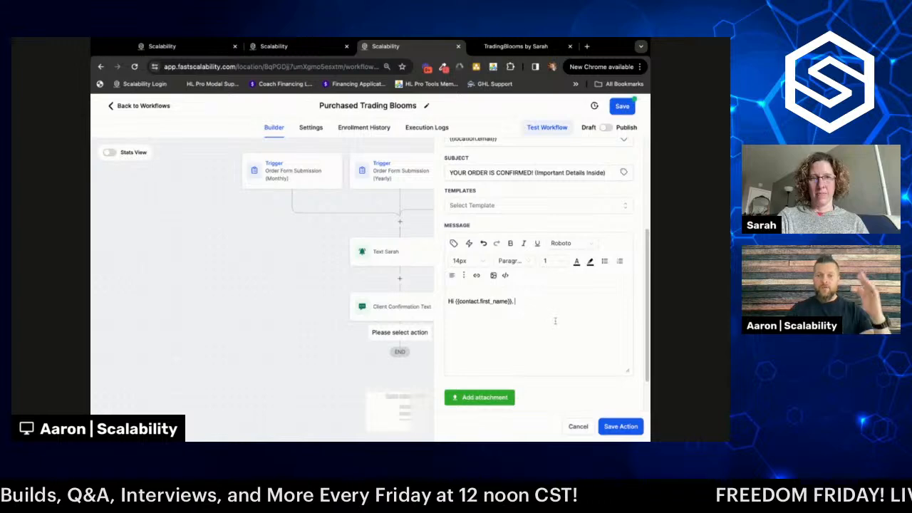
pyautogui.scroll(1, 568, 322)
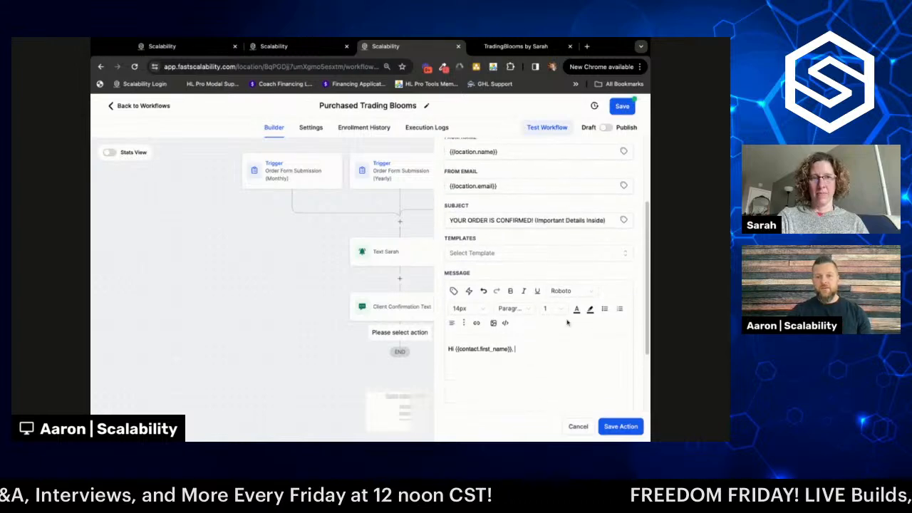
pyautogui.click(617, 427)
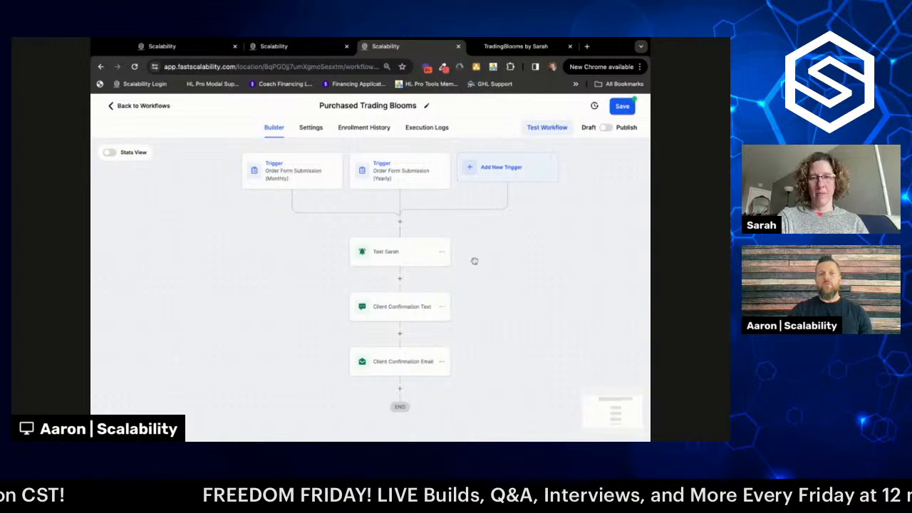
pyautogui.click(407, 309)
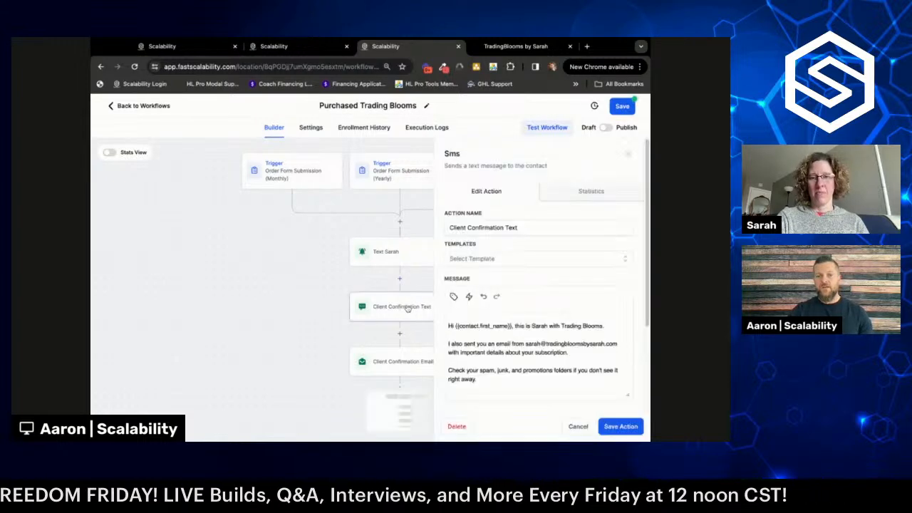
pyautogui.click(576, 427)
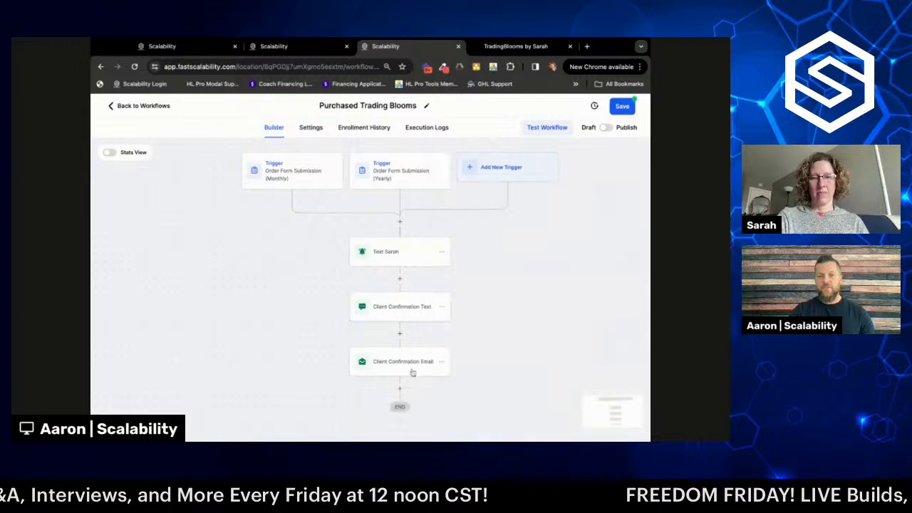
pyautogui.click(397, 366)
pyautogui.scroll(-3, 527, 257)
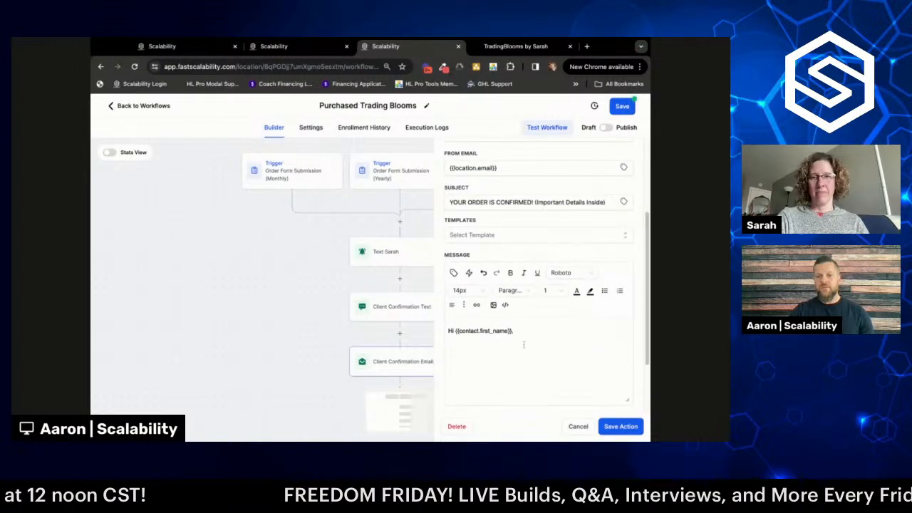
pyautogui.click(579, 427)
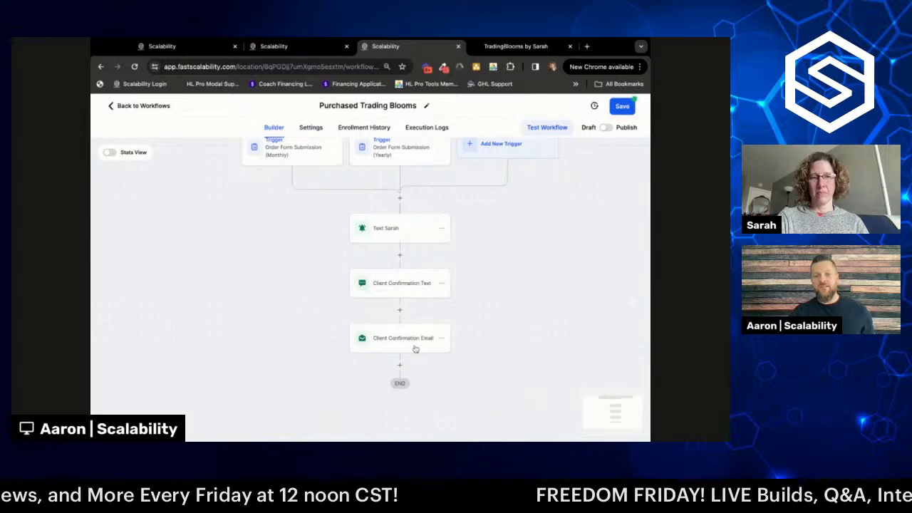
# - Add an Add Contact Tag step after Text Sarah, creating tag 'purchased trading blooms subscription'
pyautogui.click(399, 256)
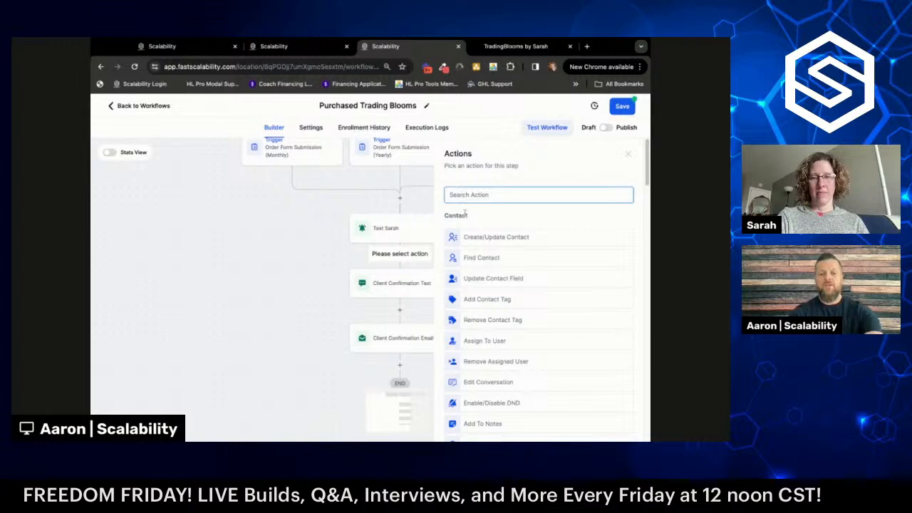
pyautogui.write('tag')
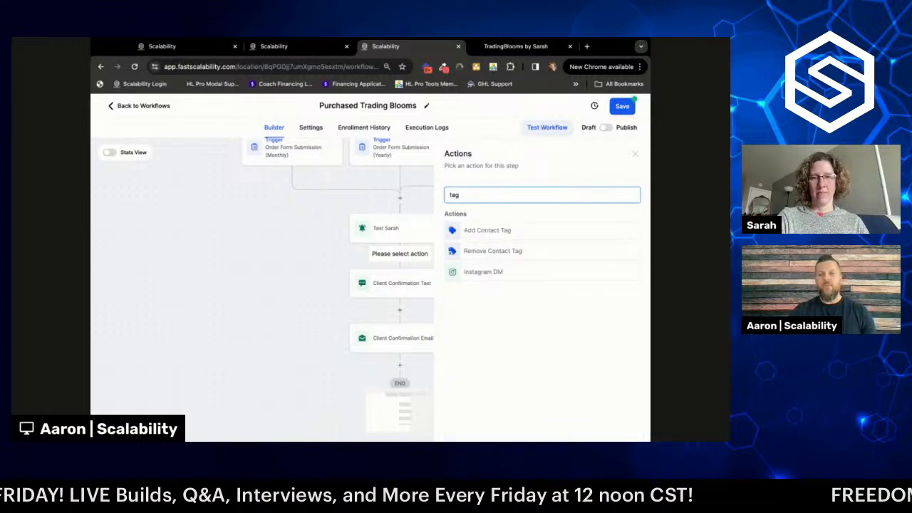
pyautogui.click(485, 232)
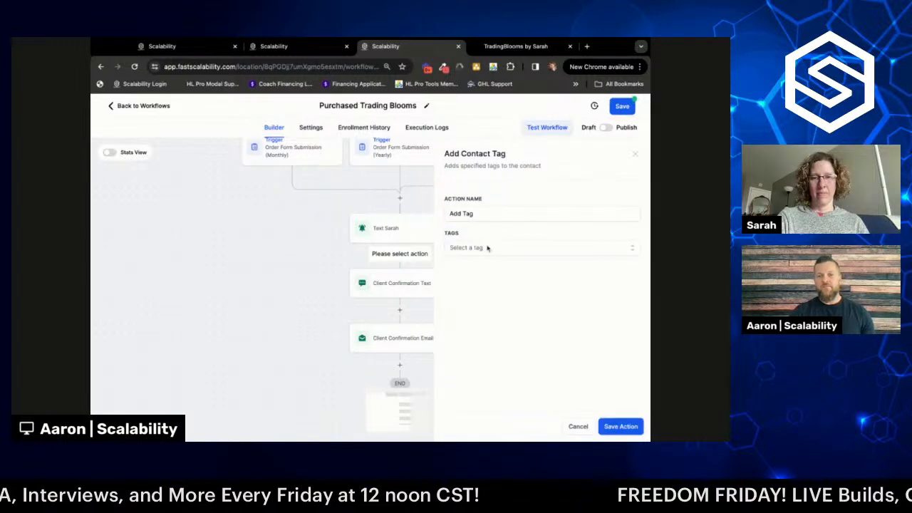
pyautogui.click(489, 248)
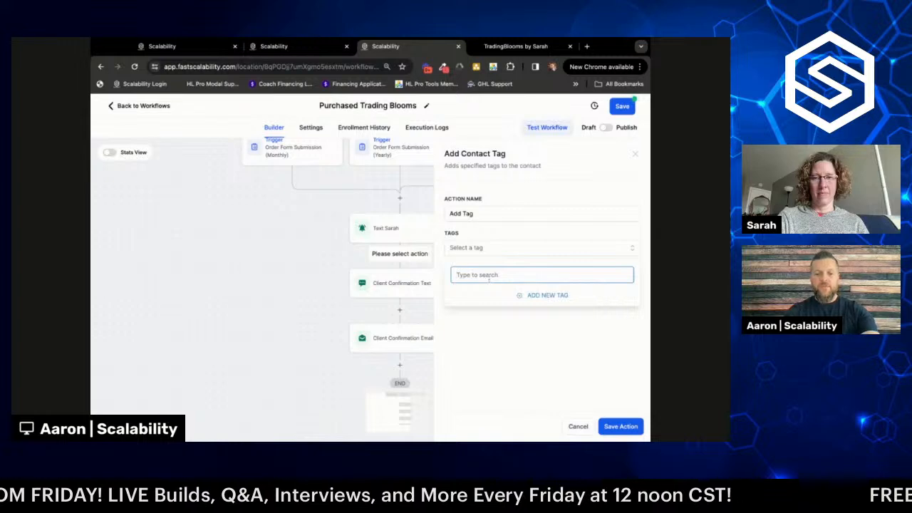
pyautogui.write('purchased')
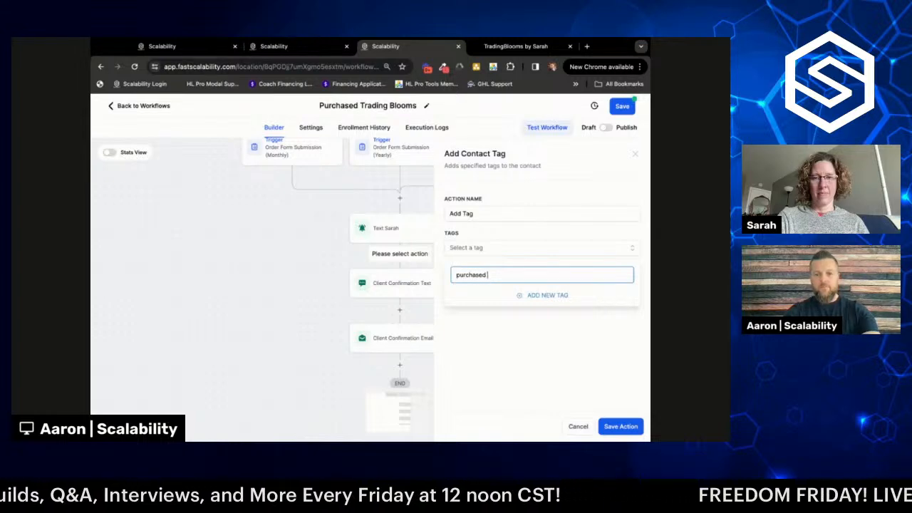
pyautogui.write(' tra')
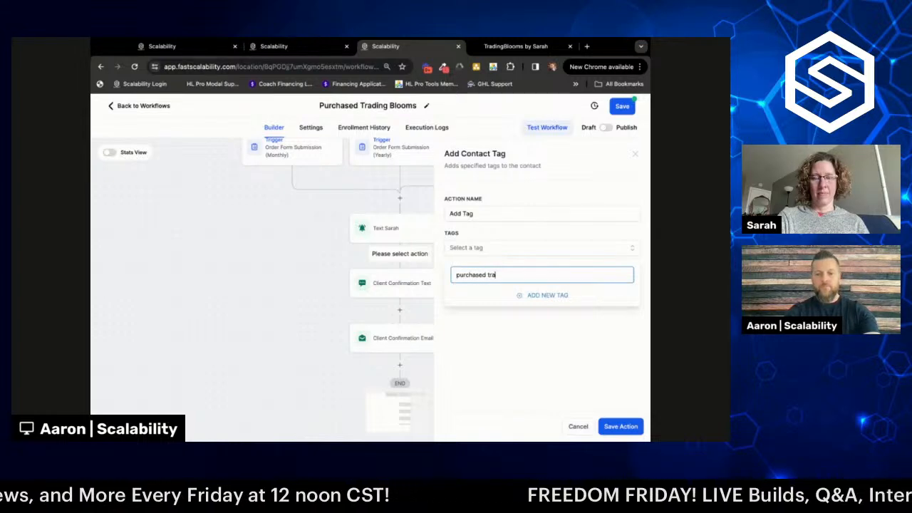
pyautogui.write('ding b')
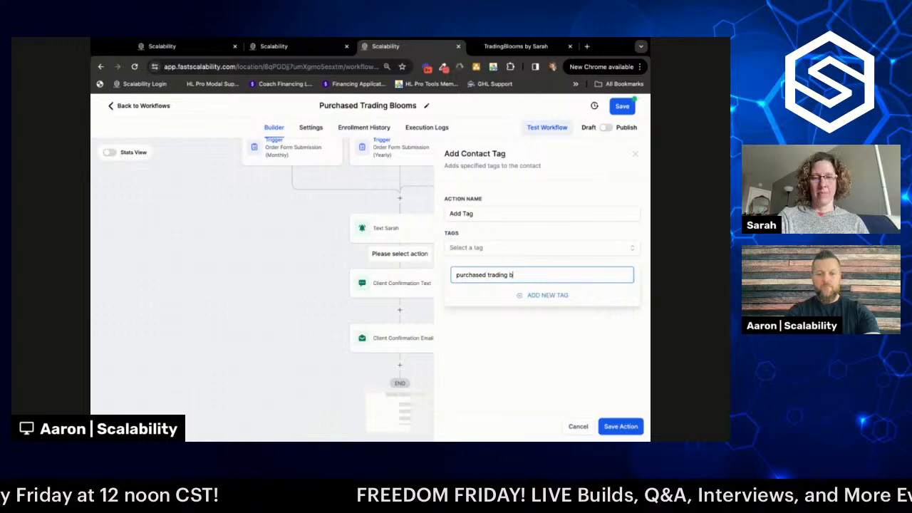
pyautogui.write('looms subscription')
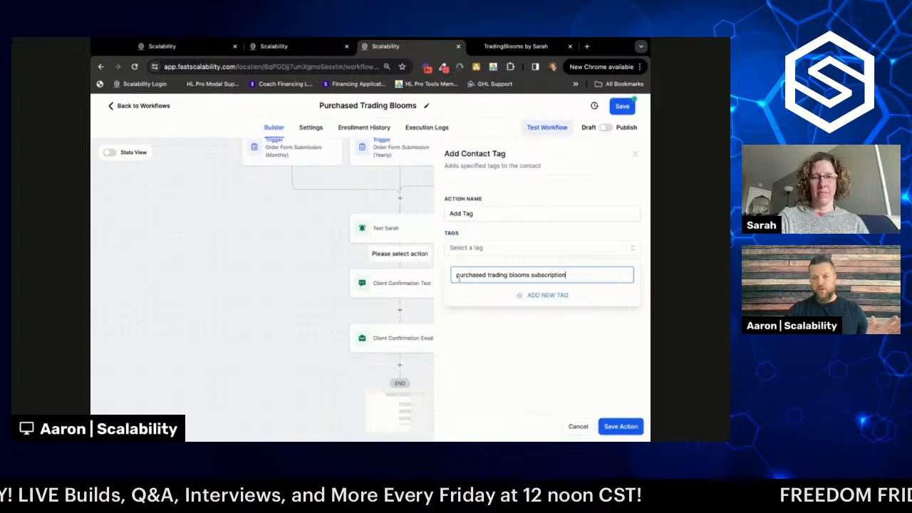
pyautogui.moveTo(568, 275); pyautogui.dragTo(462, 277)
pyautogui.press('super+c')
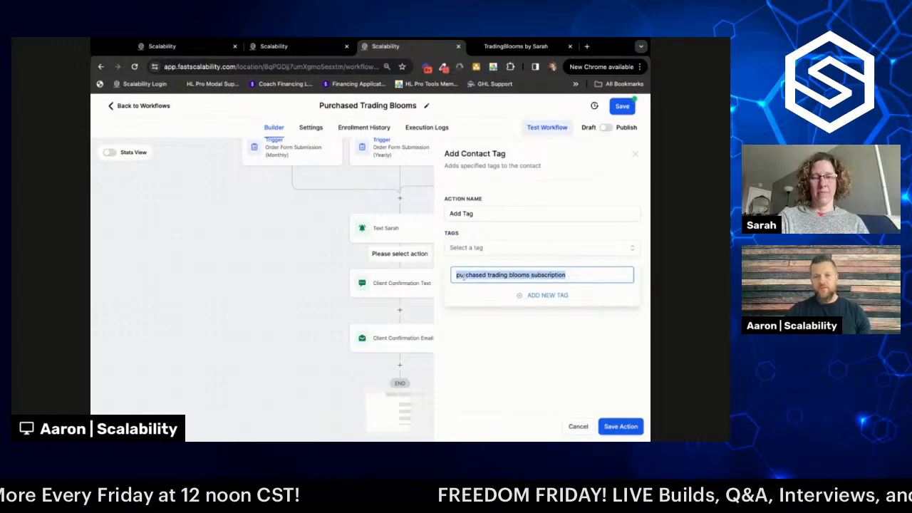
pyautogui.click(539, 295)
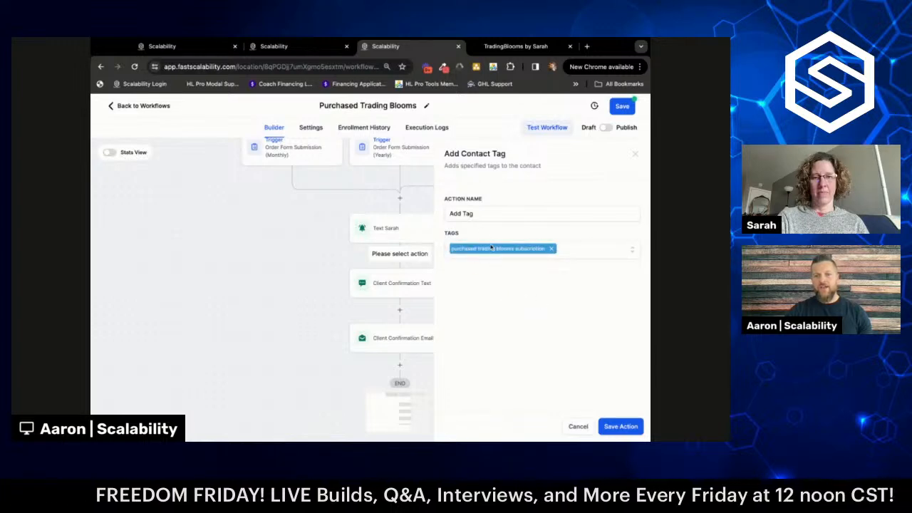
# - Put the quoted tag name into the action name and save the tag step
pyautogui.click(462, 215)
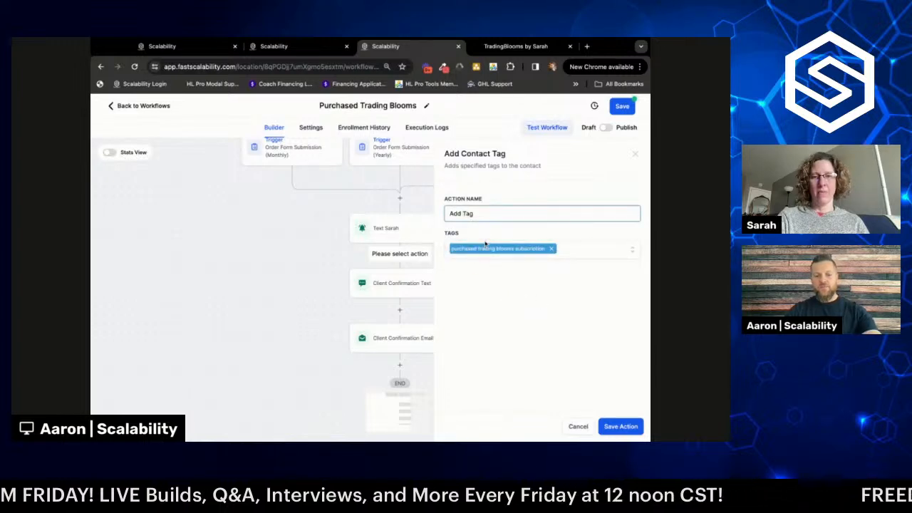
pyautogui.press('super+v')
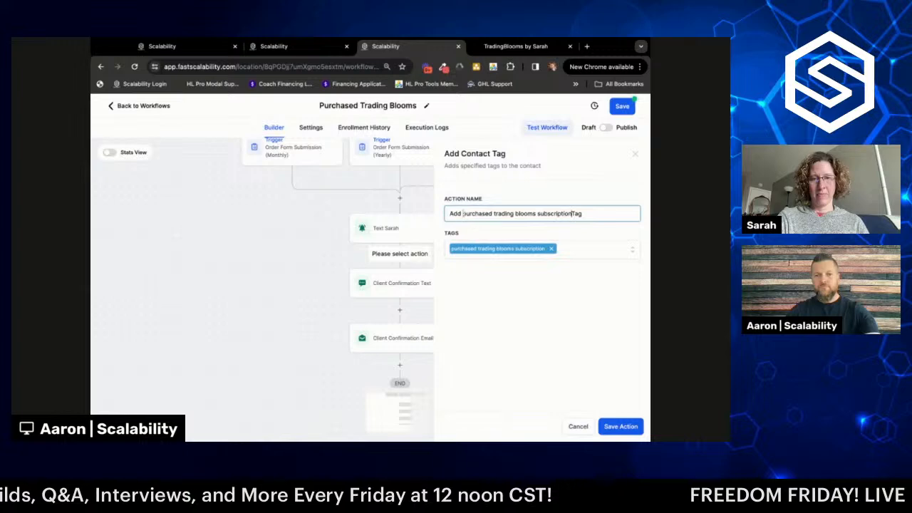
pyautogui.write("'")
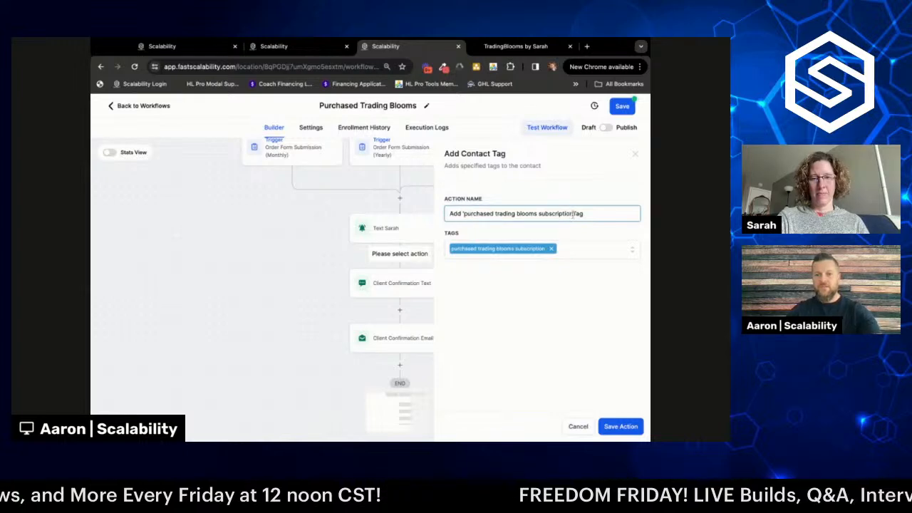
pyautogui.click(574, 213)
pyautogui.write("'")
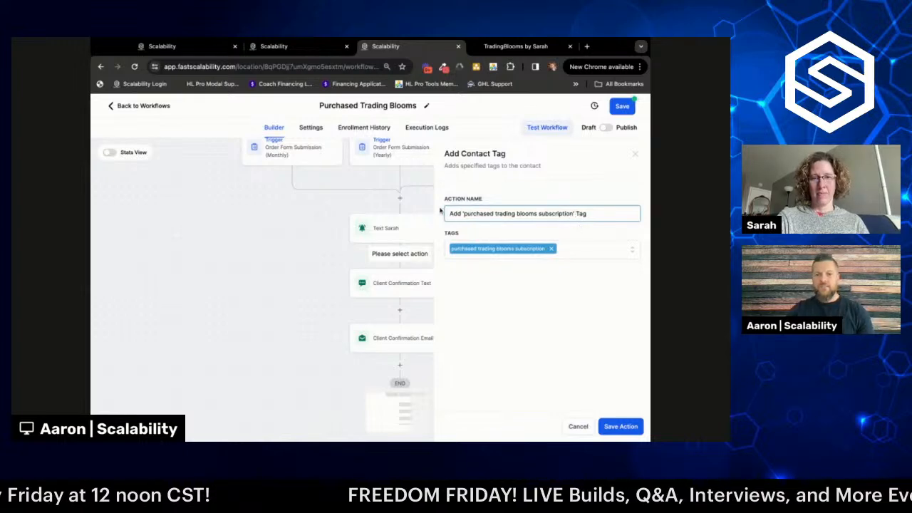
pyautogui.click(617, 428)
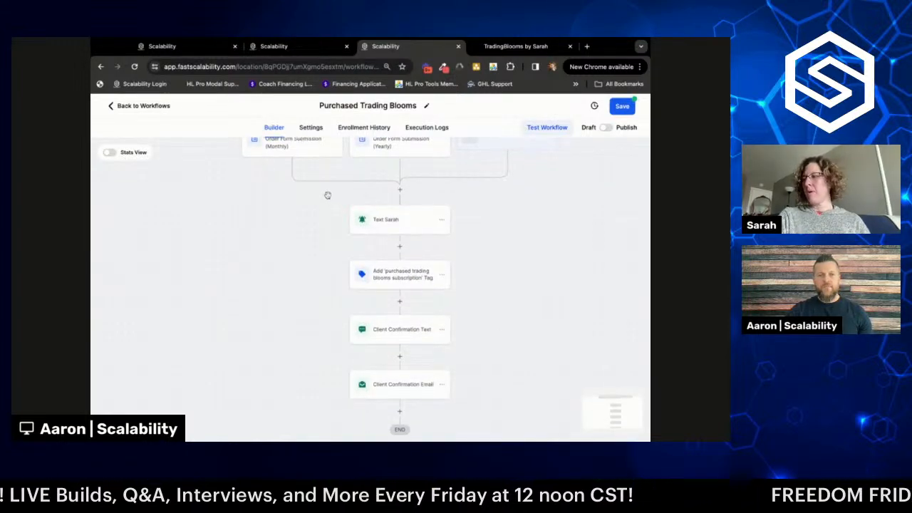
pyautogui.scroll(1, 303, 171)
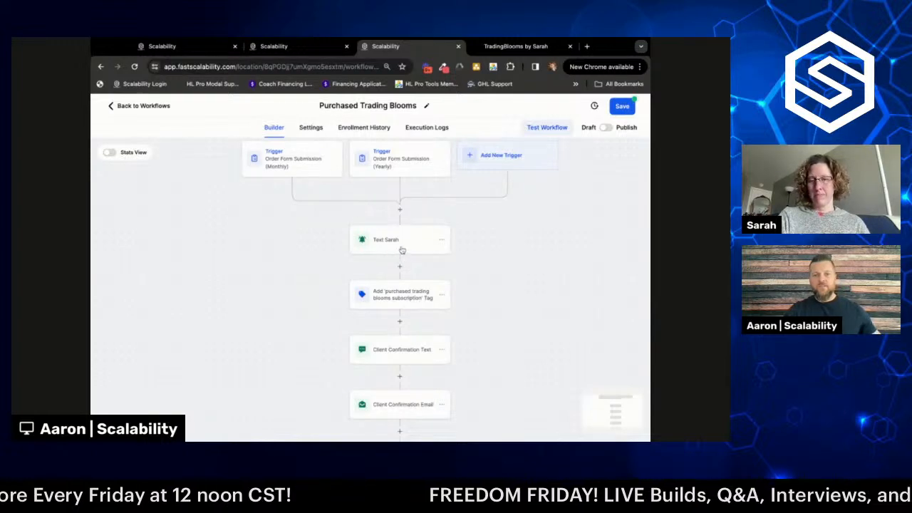
pyautogui.scroll(-1, 489, 265)
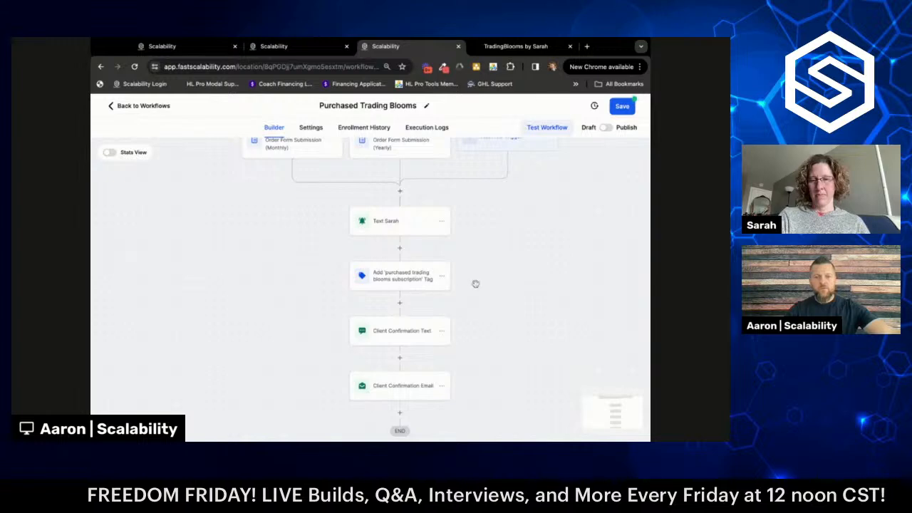
pyautogui.scroll(-3, 476, 283)
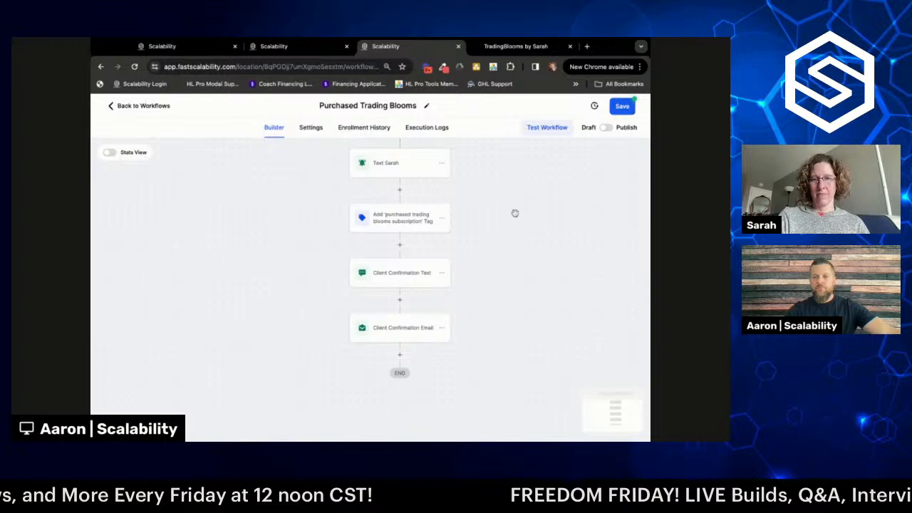
pyautogui.scroll(2, 514, 213)
pyautogui.scroll(2, 515, 213)
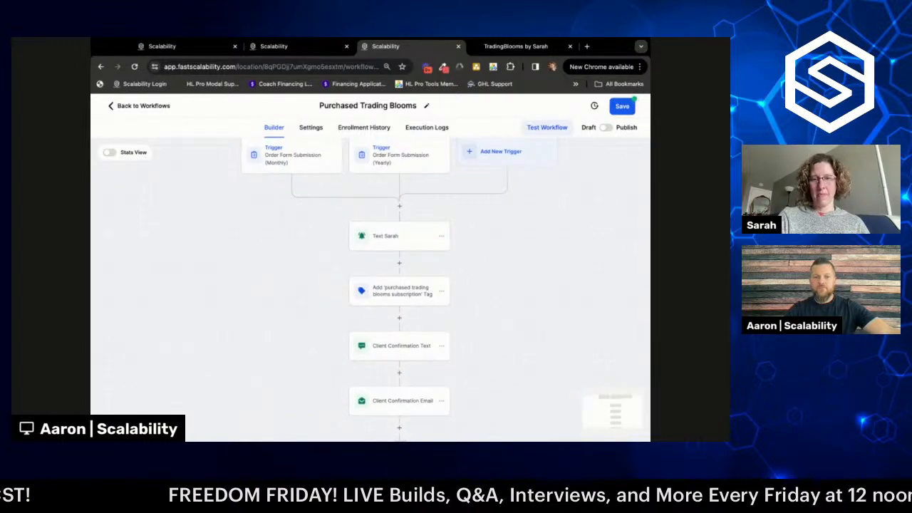
pyautogui.scroll(-1, 529, 294)
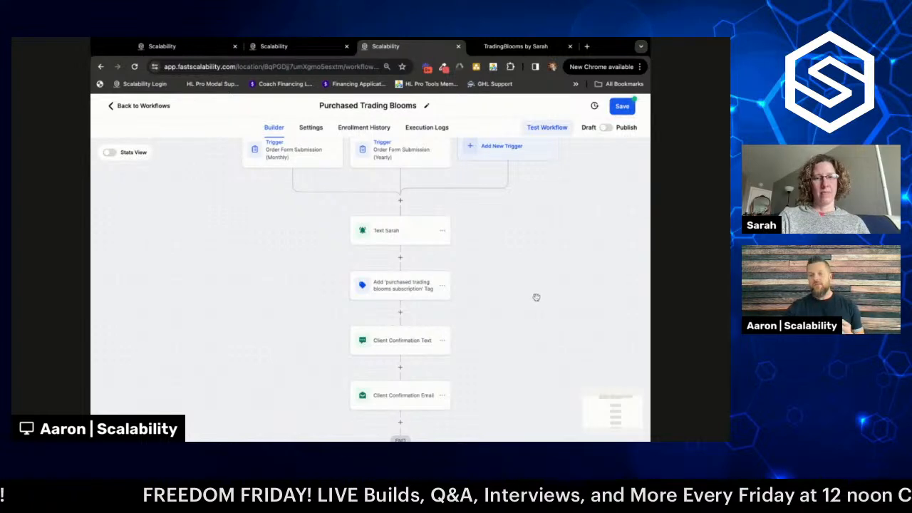
# - Narrow the browser window and scroll down to the end of the workflow below Client Confirmation Email
pyautogui.moveTo(649, 247); pyautogui.dragTo(625, 249)
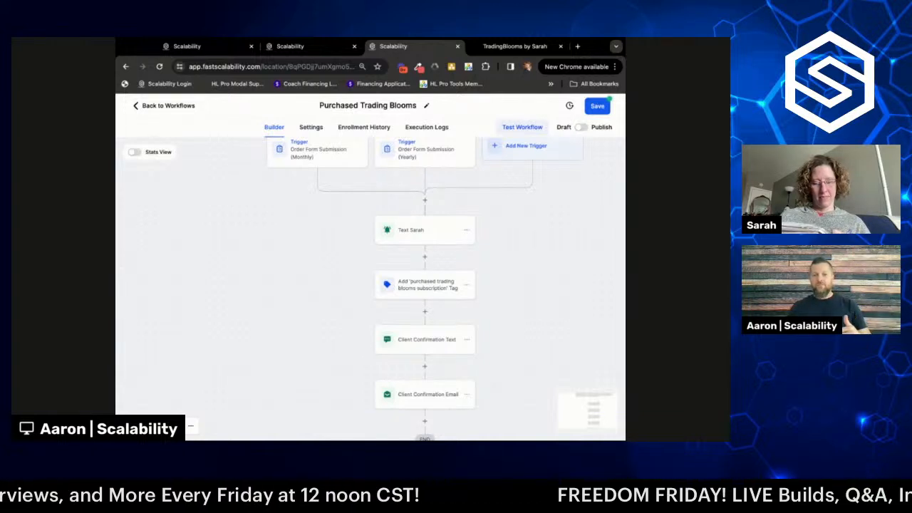
pyautogui.scroll(-1, 567, 332)
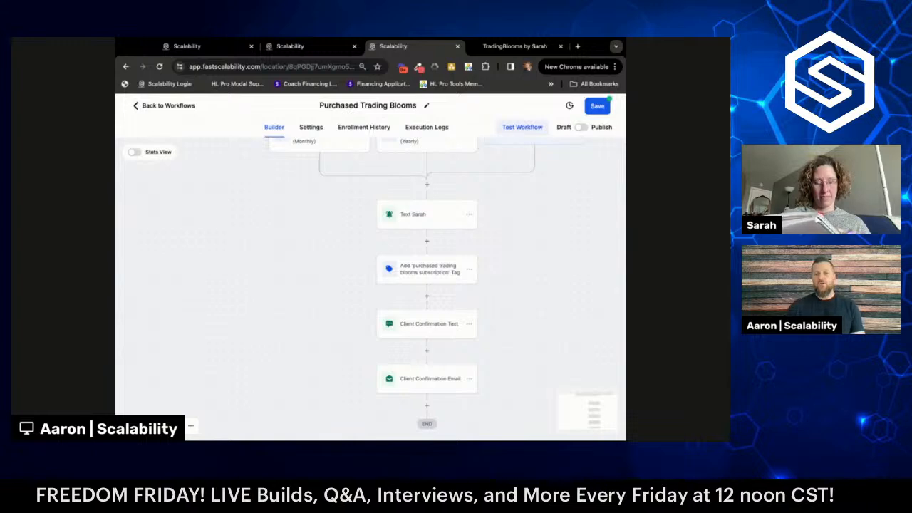
pyautogui.scroll(-2, 532, 283)
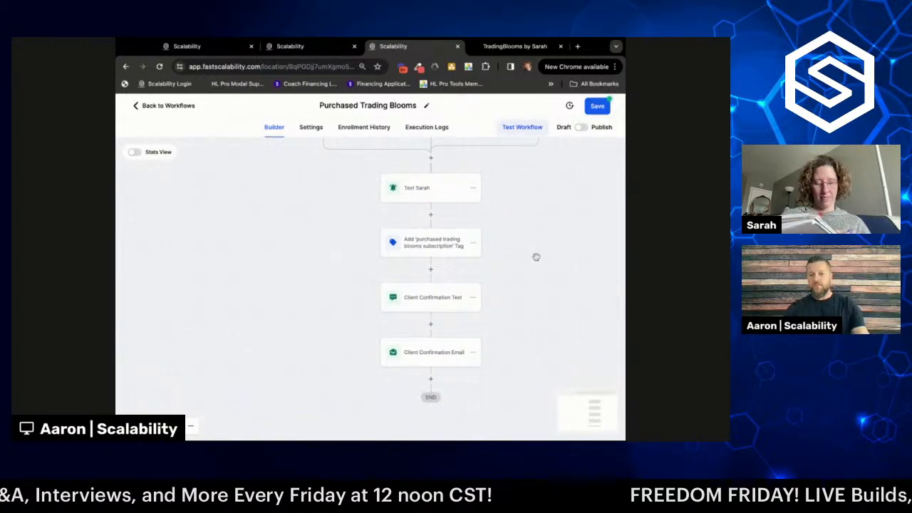
pyautogui.scroll(-2, 535, 285)
pyautogui.scroll(-5, 535, 285)
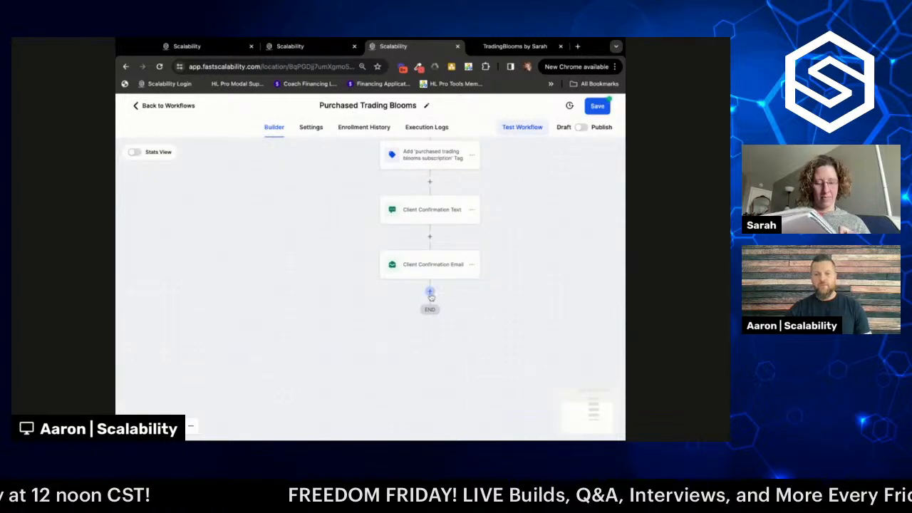
# - Add a 7-day Wait step named 'Wait 7 Days' after Client Confirmation Email
pyautogui.click(430, 293)
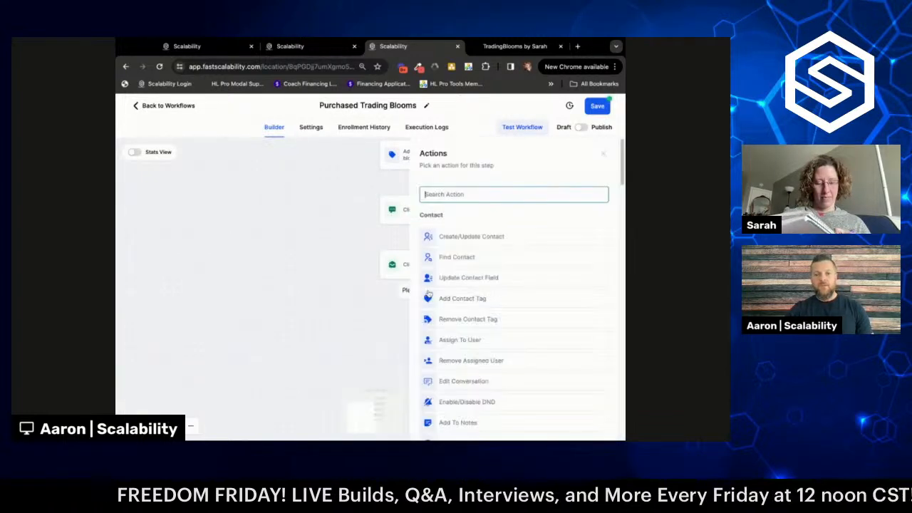
pyautogui.write('w')
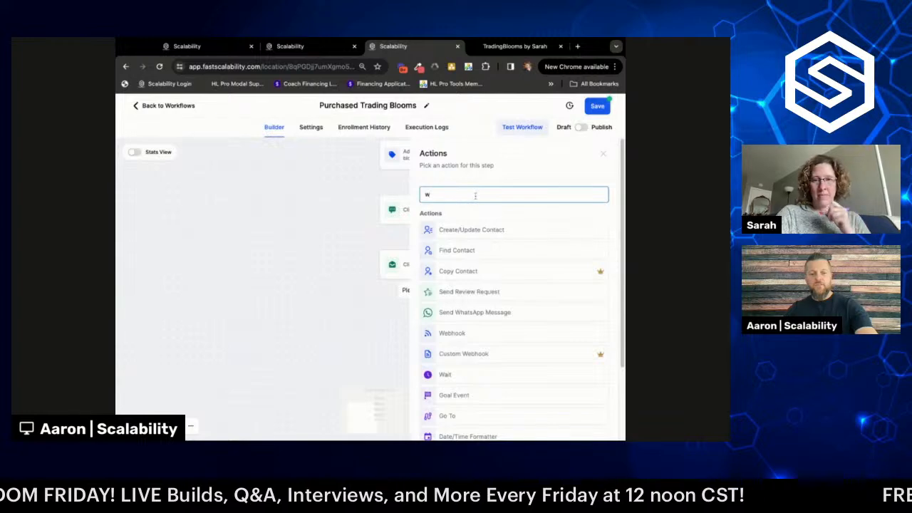
pyautogui.write('a')
pyautogui.click(453, 230)
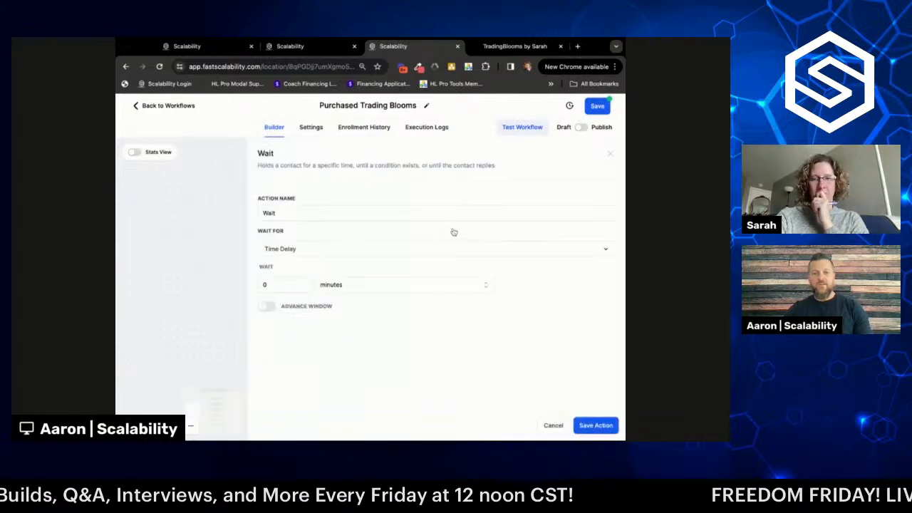
pyautogui.click(298, 282)
pyautogui.press('BackSpace')
pyautogui.write('6')
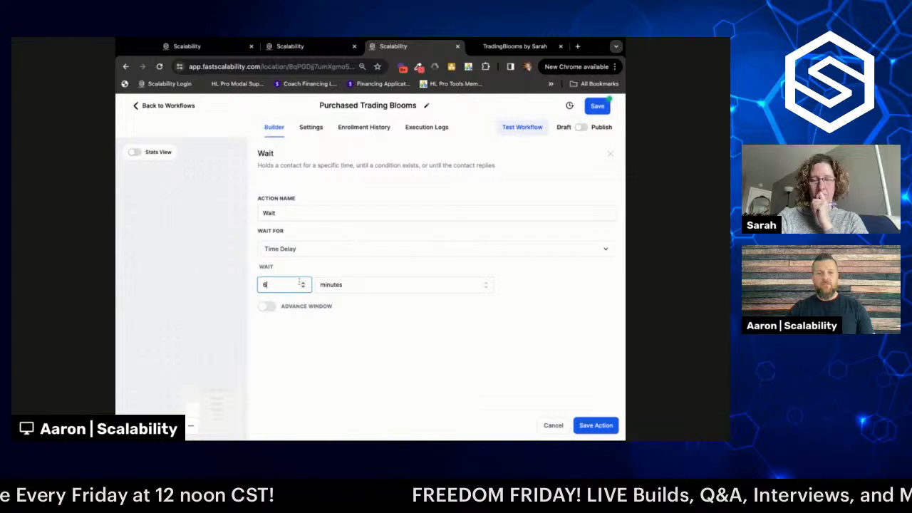
pyautogui.click(343, 288)
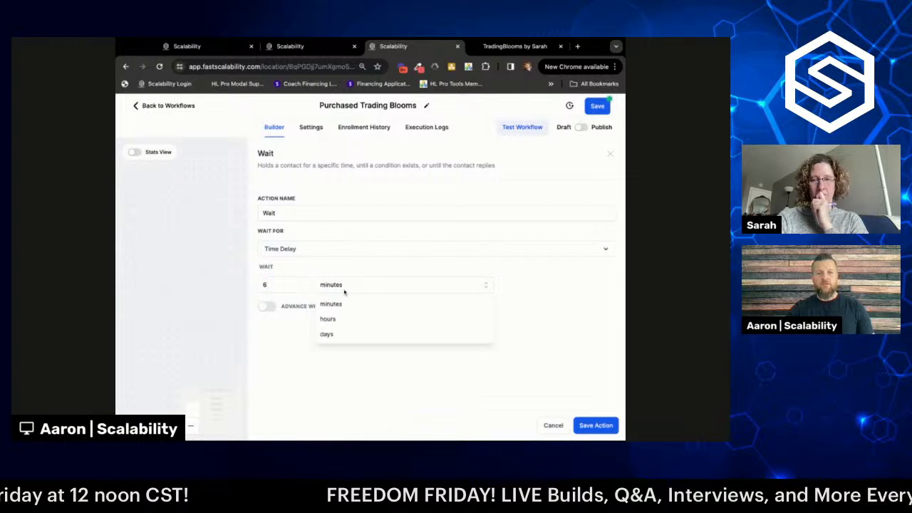
pyautogui.click(346, 333)
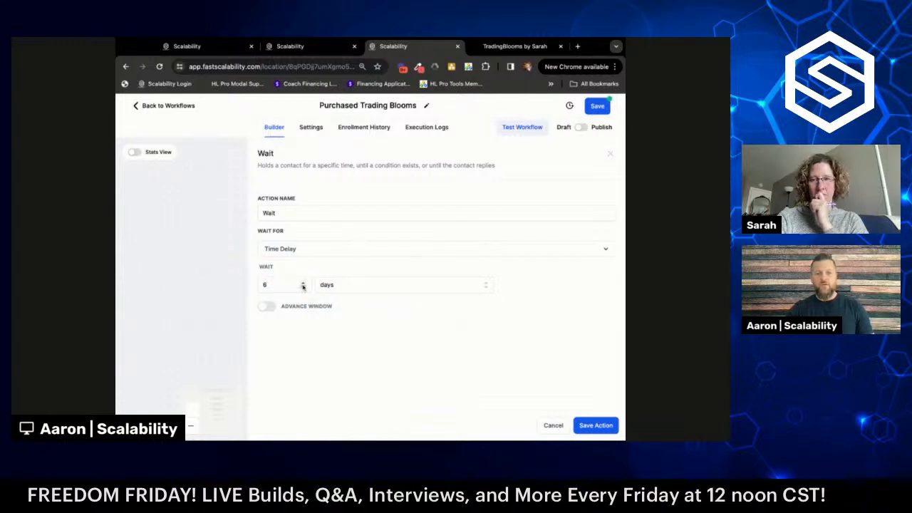
pyautogui.click(302, 282)
pyautogui.click(293, 214)
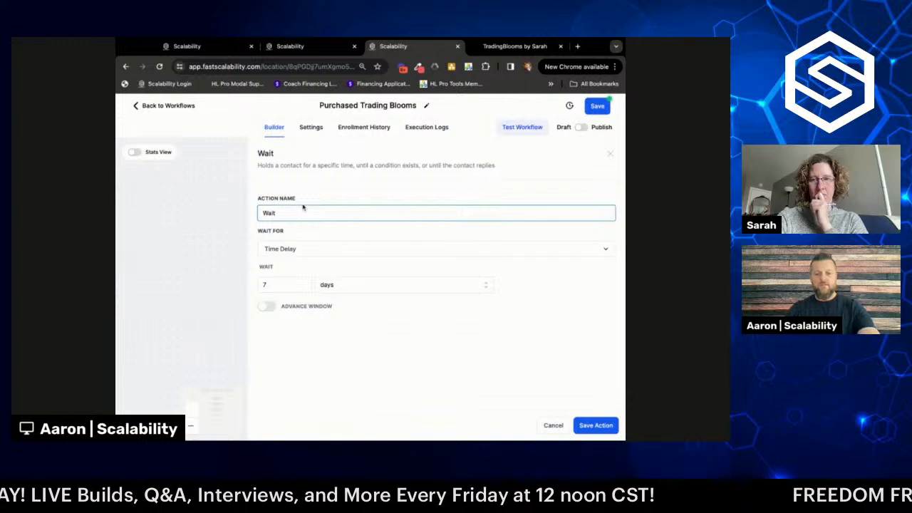
pyautogui.write('7 Days')
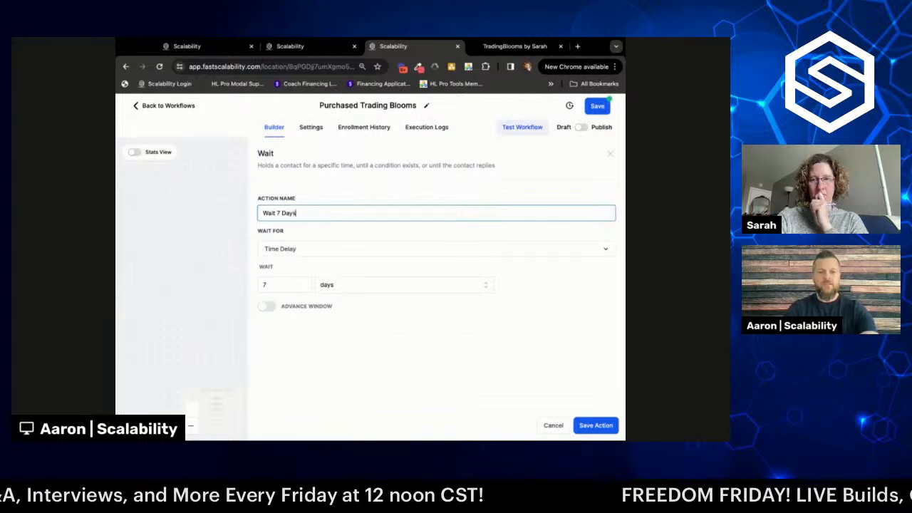
pyautogui.click(596, 425)
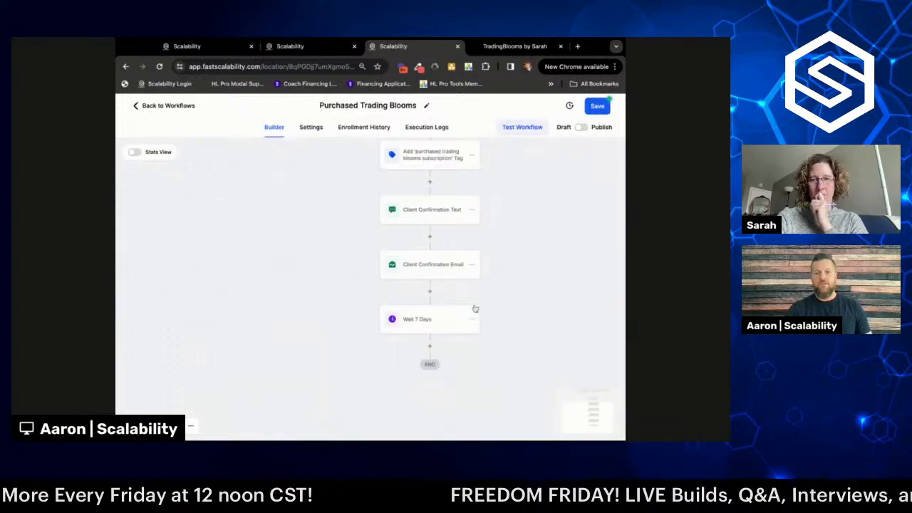
pyautogui.scroll(2, 475, 275)
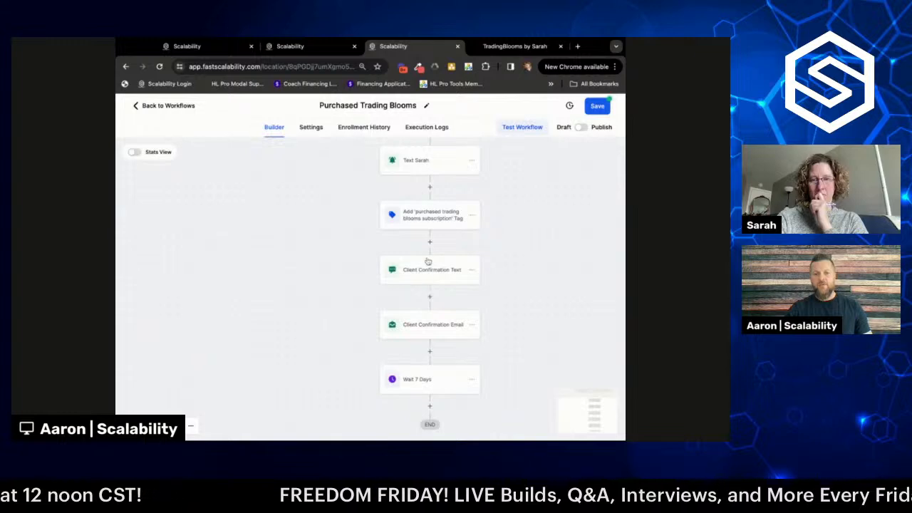
pyautogui.scroll(-2, 522, 291)
pyautogui.scroll(-2, 522, 290)
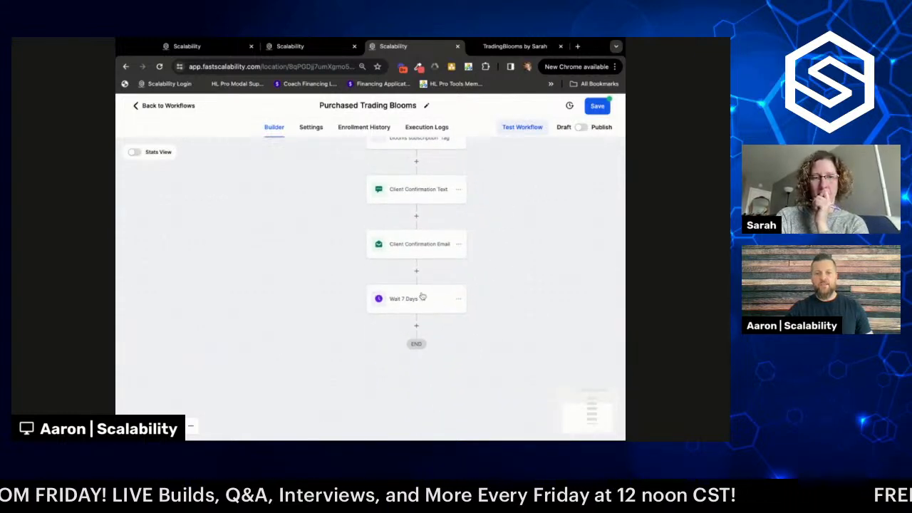
pyautogui.moveTo(507, 320); pyautogui.dragTo(523, 238)
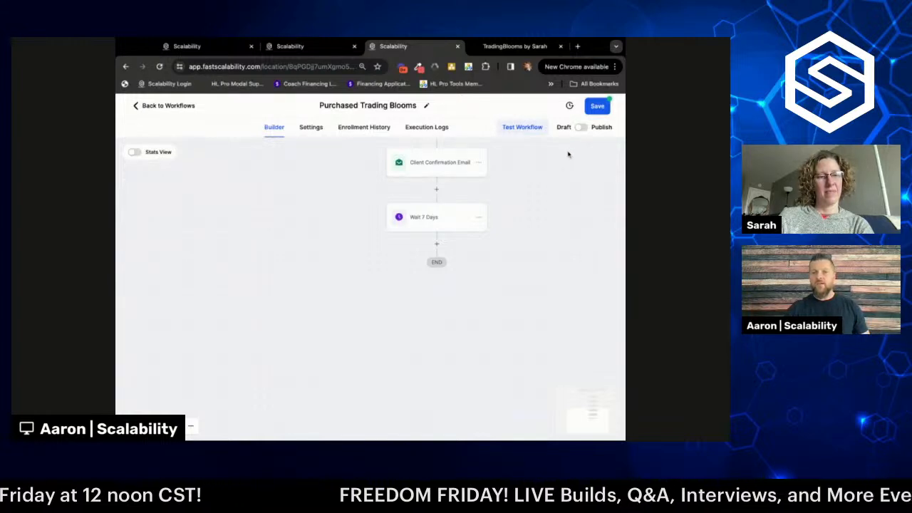
pyautogui.scroll(3, 532, 190)
pyautogui.scroll(2, 531, 191)
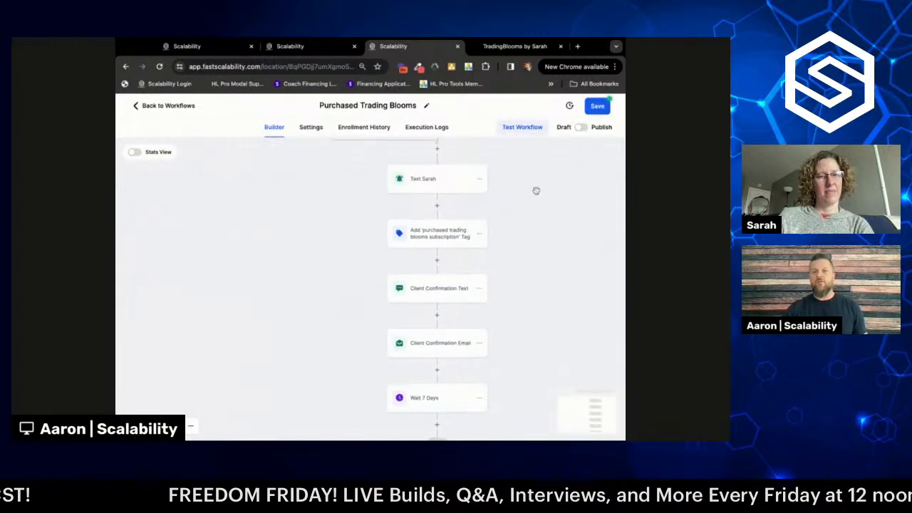
pyautogui.scroll(1, 536, 190)
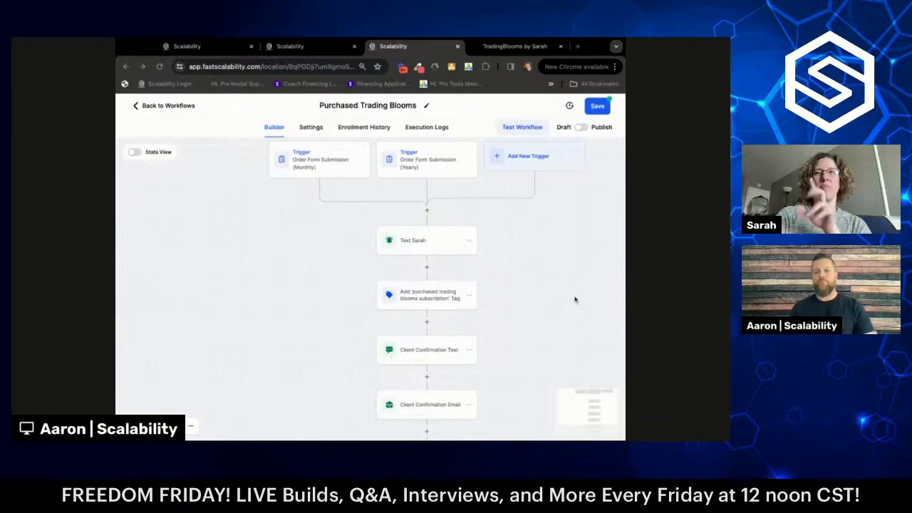
pyautogui.scroll(-3, 566, 297)
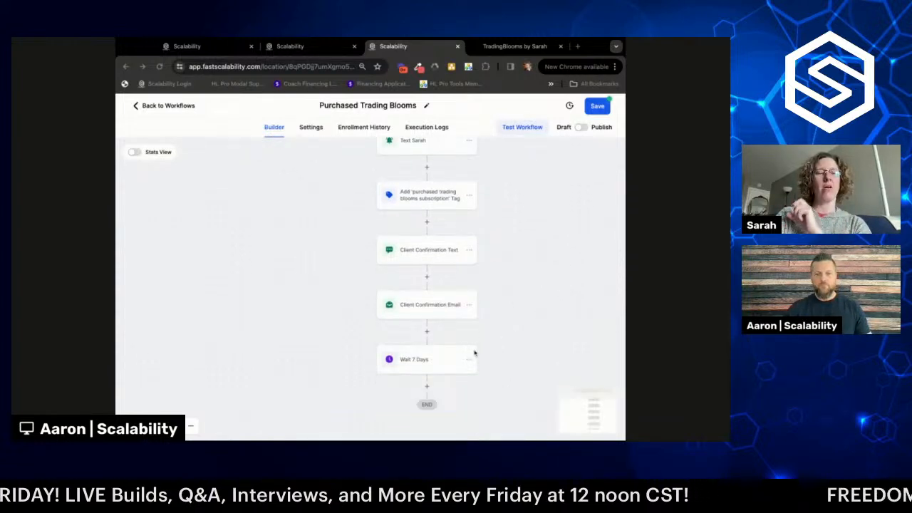
# - Delete the Wait 7 Days action, confirming the removal in the dialog
pyautogui.click(469, 360)
pyautogui.scroll(-1, 542, 325)
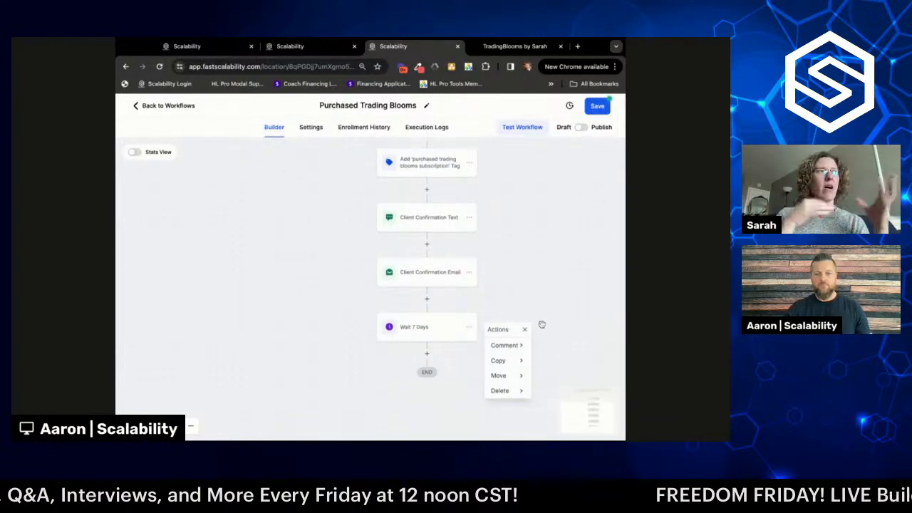
pyautogui.moveTo(516, 396)
pyautogui.click(555, 344)
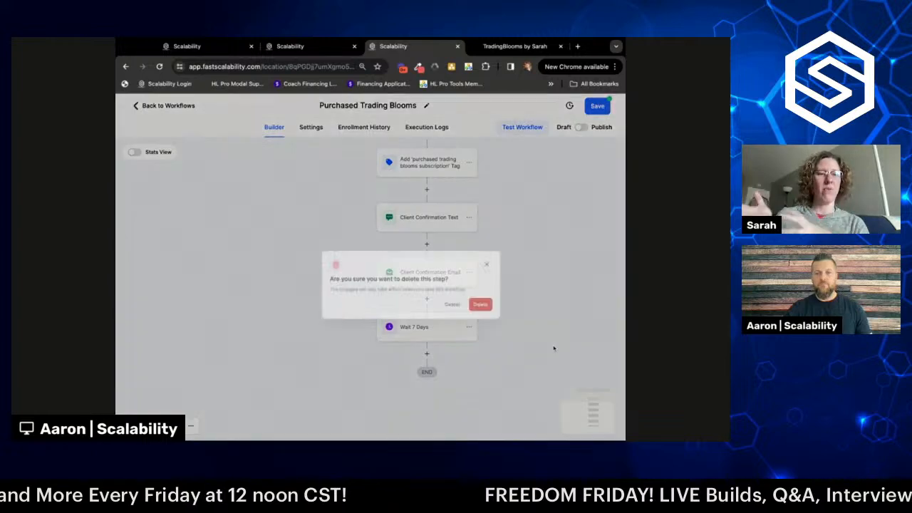
pyautogui.click(462, 293)
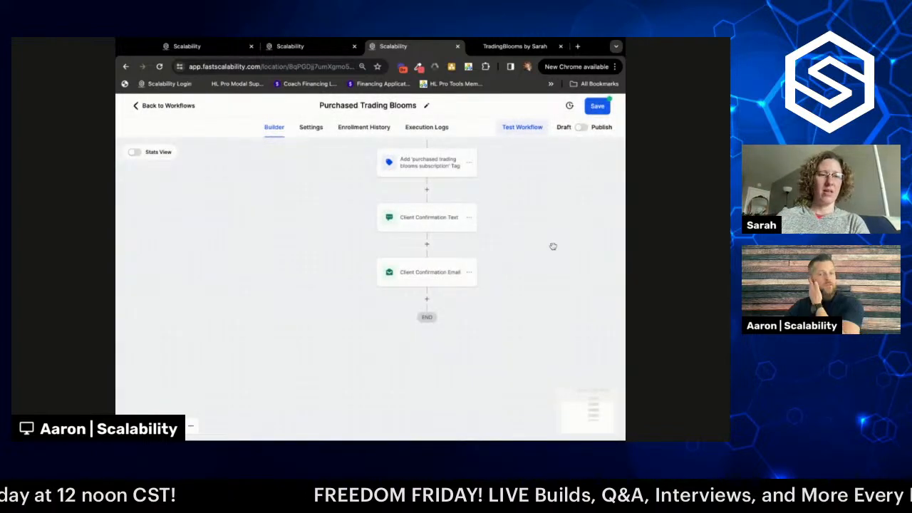
pyautogui.scroll(4, 546, 216)
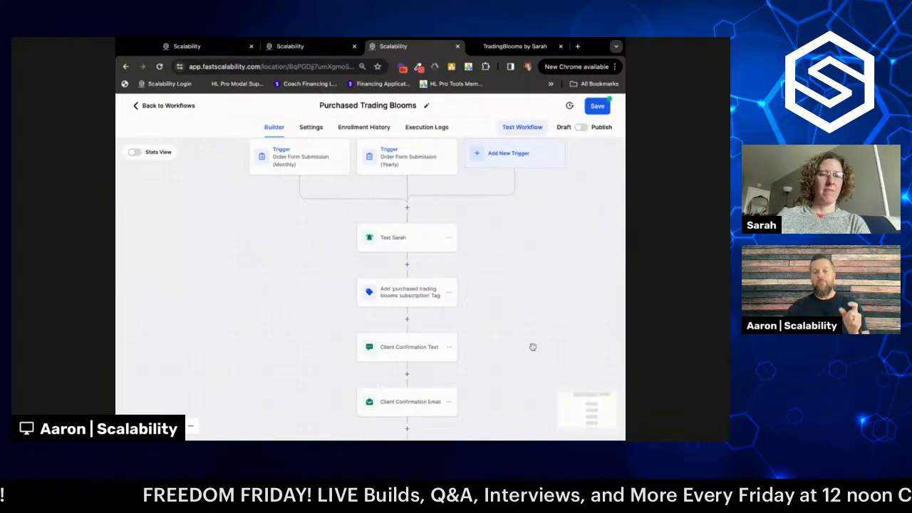